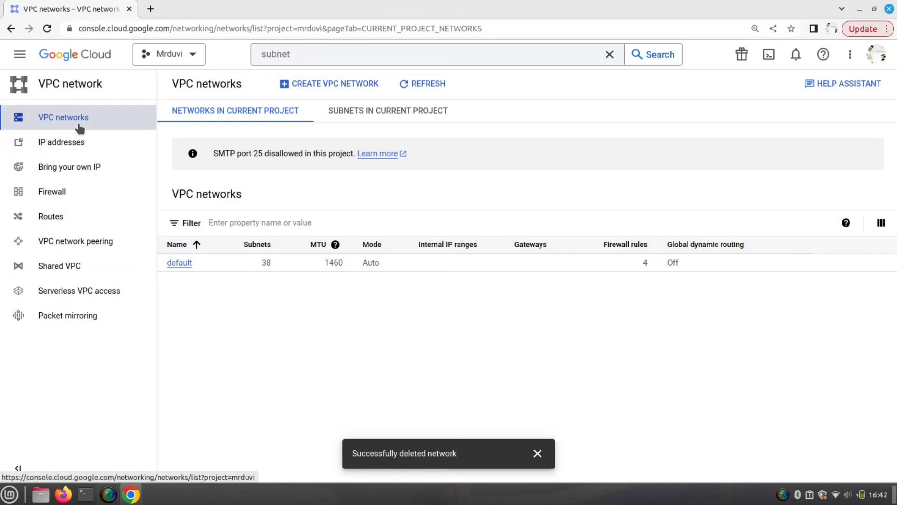
- Search the console for 'vpc' and go to the VPC networks list
click(353, 61)
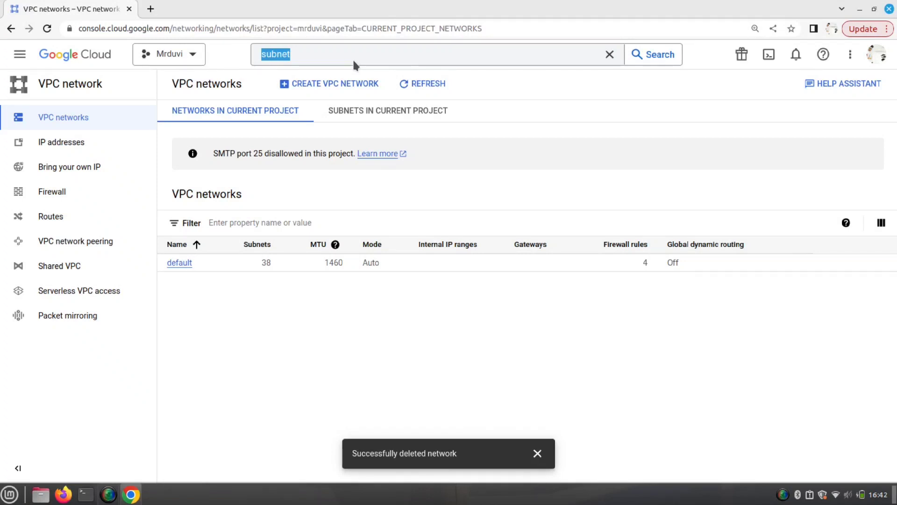
click(334, 54)
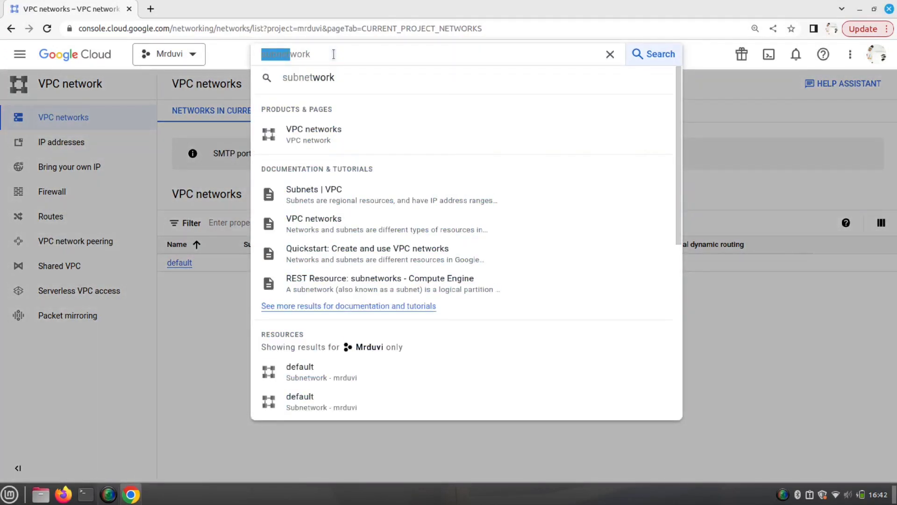
text(vpc)
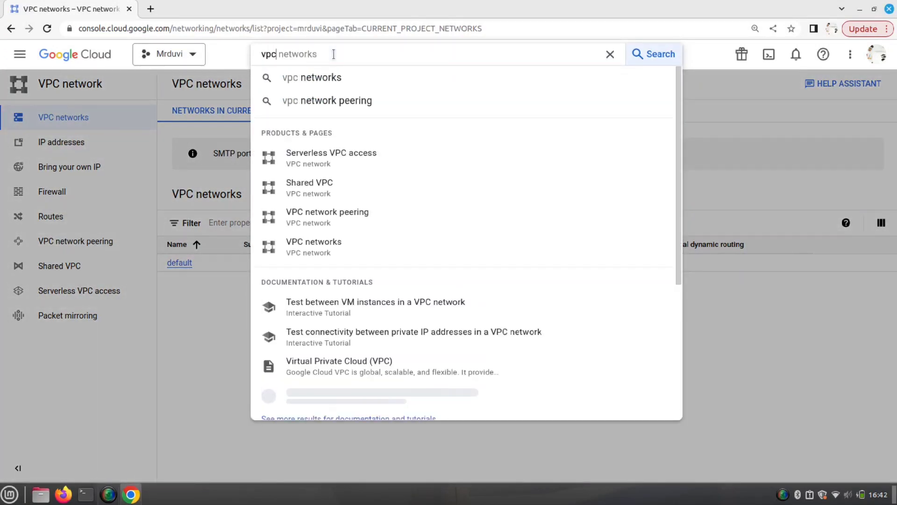
click(21, 63)
click(21, 63)
click(21, 63)
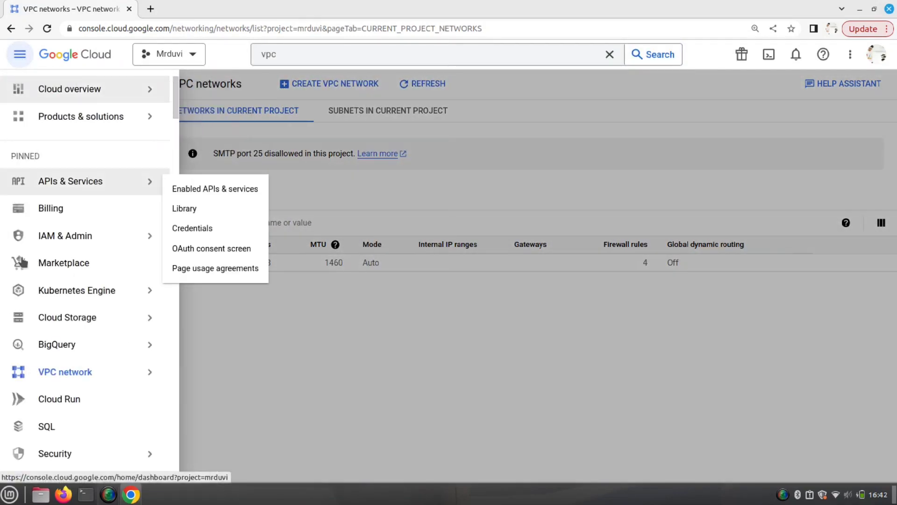
mouse_move(123, 372)
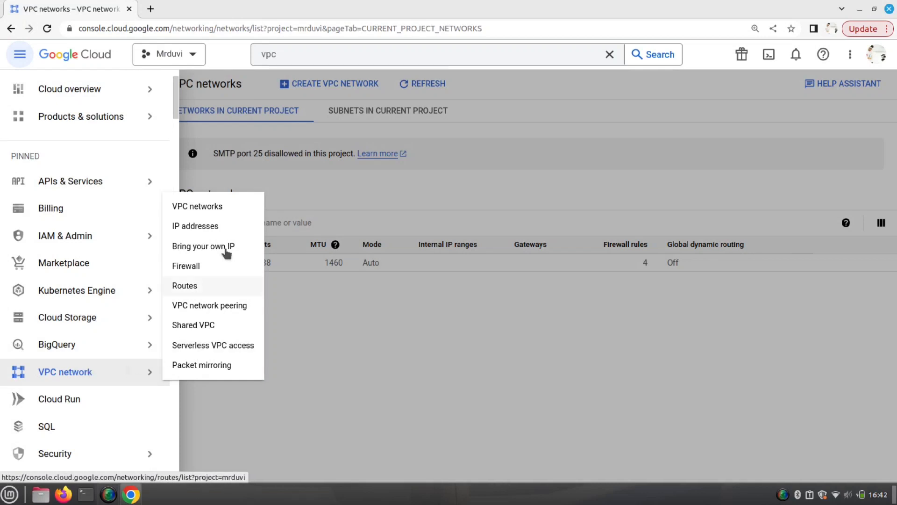
click(234, 207)
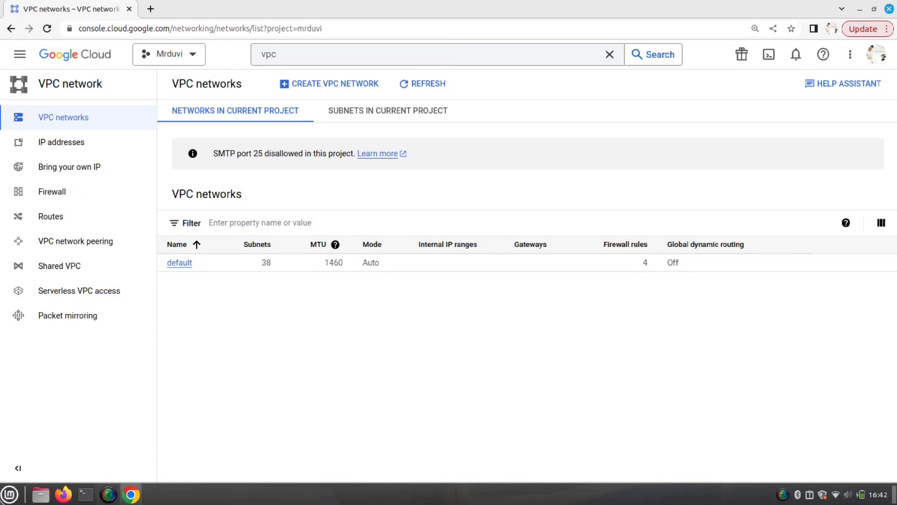
- Launch Text Editor and type the note '1. VPC Create' followed by an indented new line
click(9, 493)
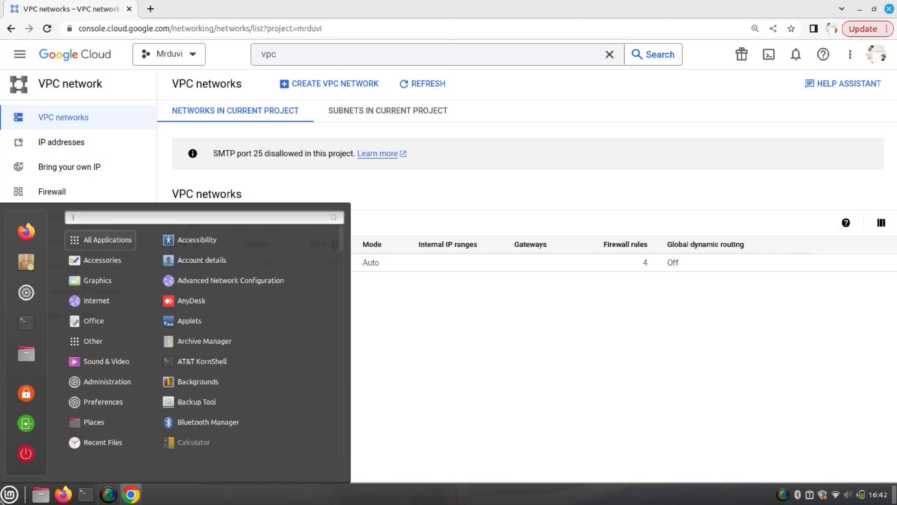
text(text)
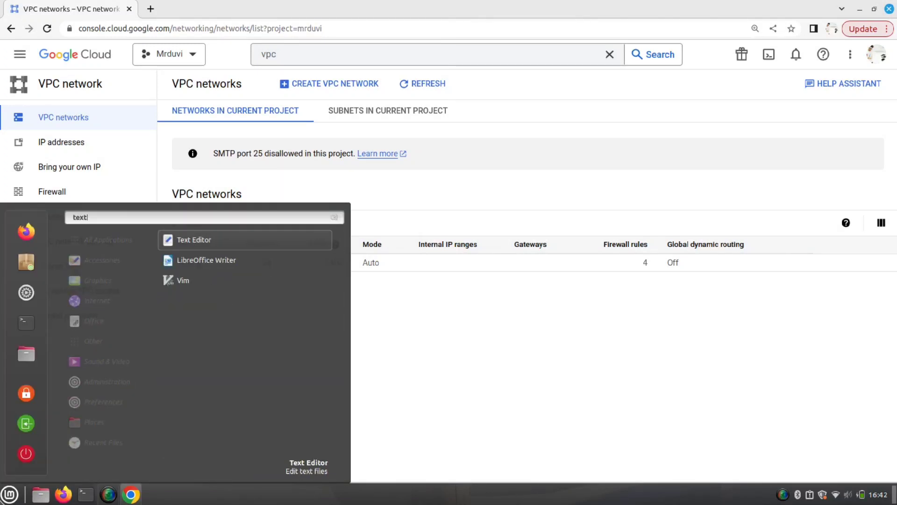
key(Return)
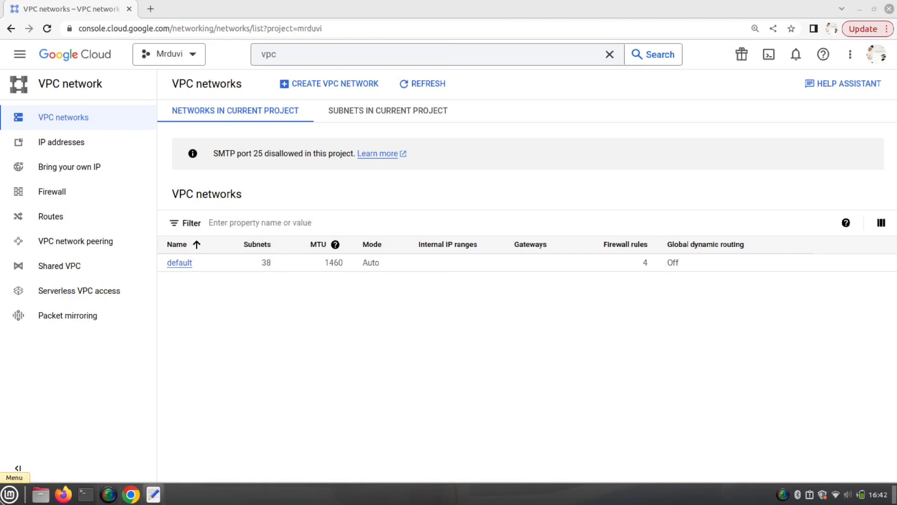
text(1. VPC Create)
key(Return)
key(Tab)
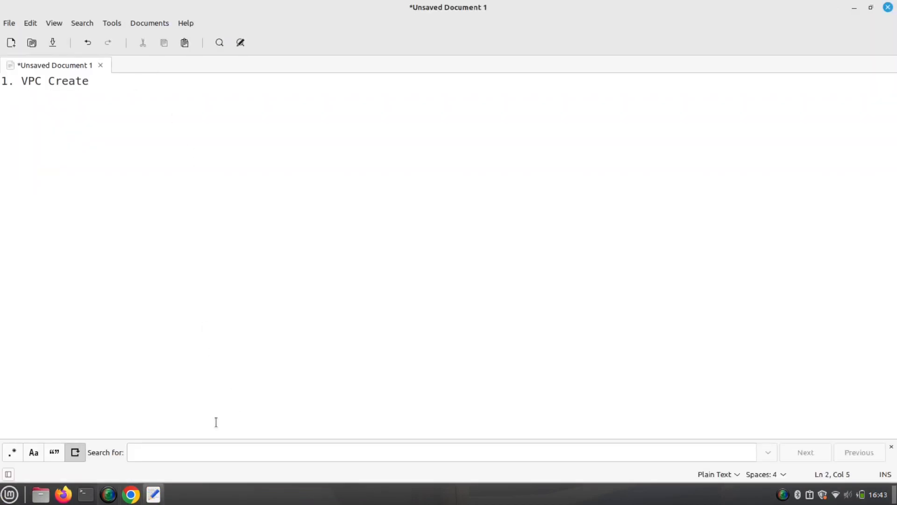
- Start a new VPC network and name it demo-vpc
click(130, 494)
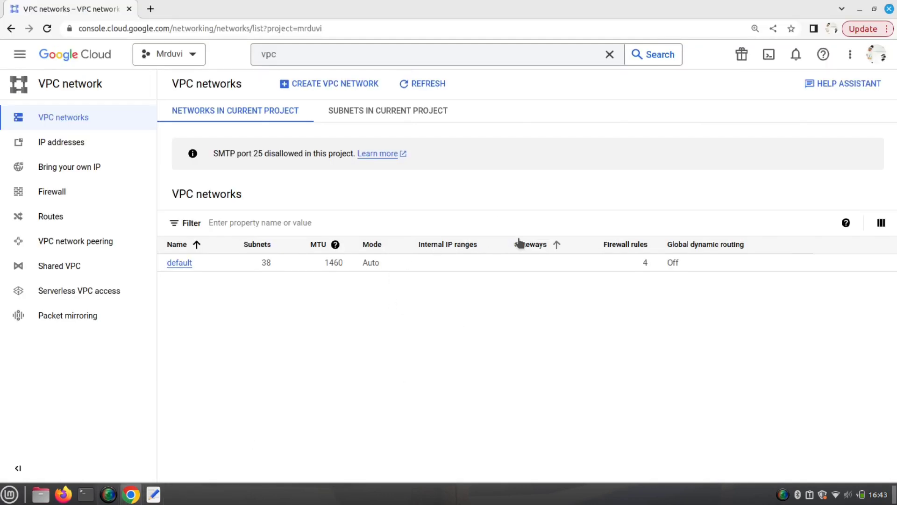
click(335, 86)
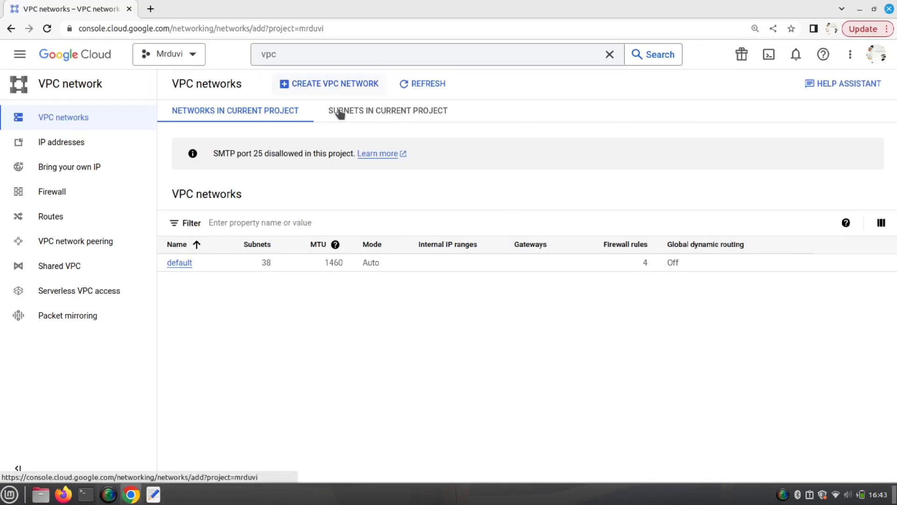
click(348, 126)
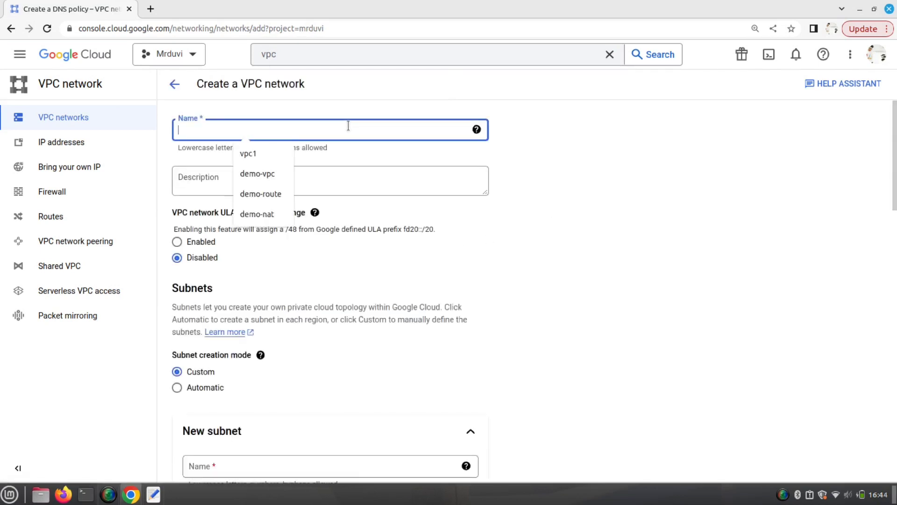
text(dem)
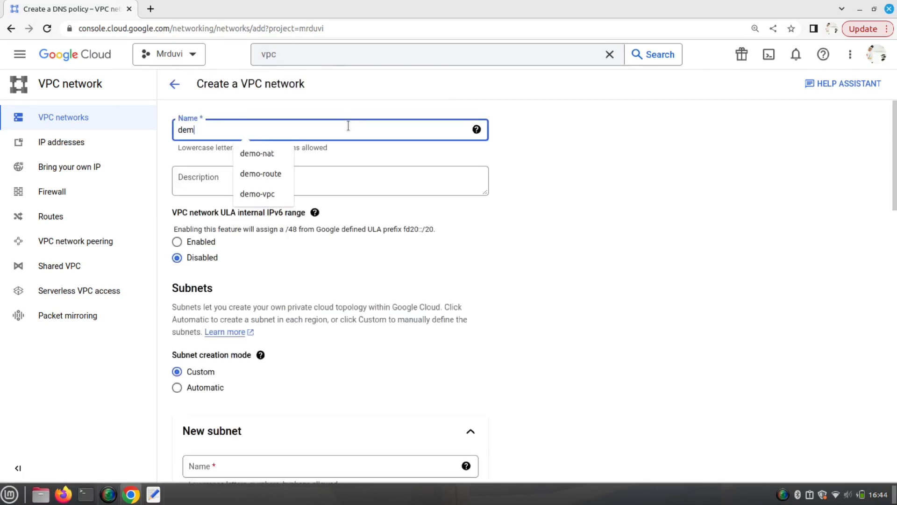
text(o-vpc)
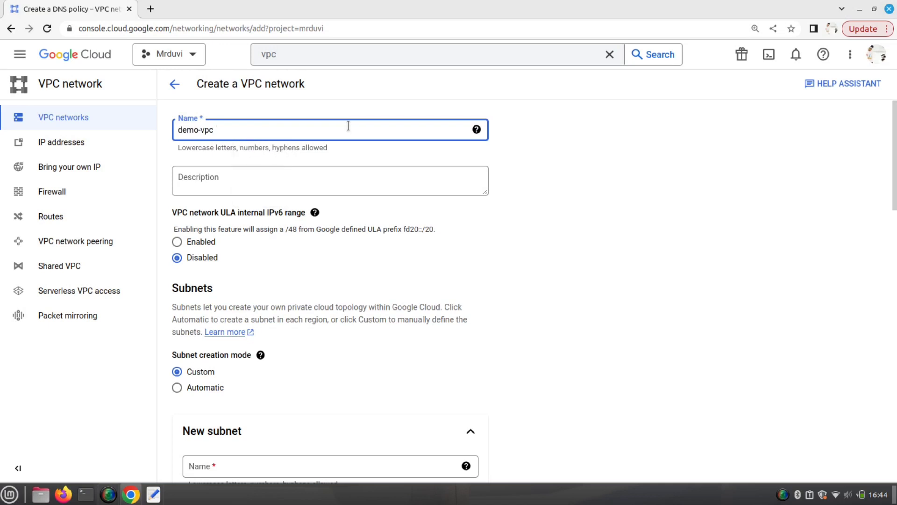
- Give demo-vpc the description 'for public and private subnet'
click(315, 183)
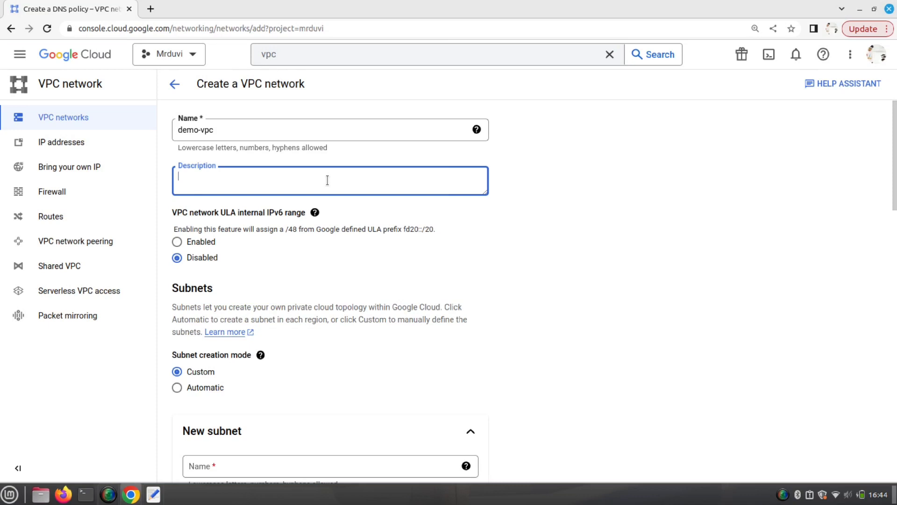
text(for public and subnet)
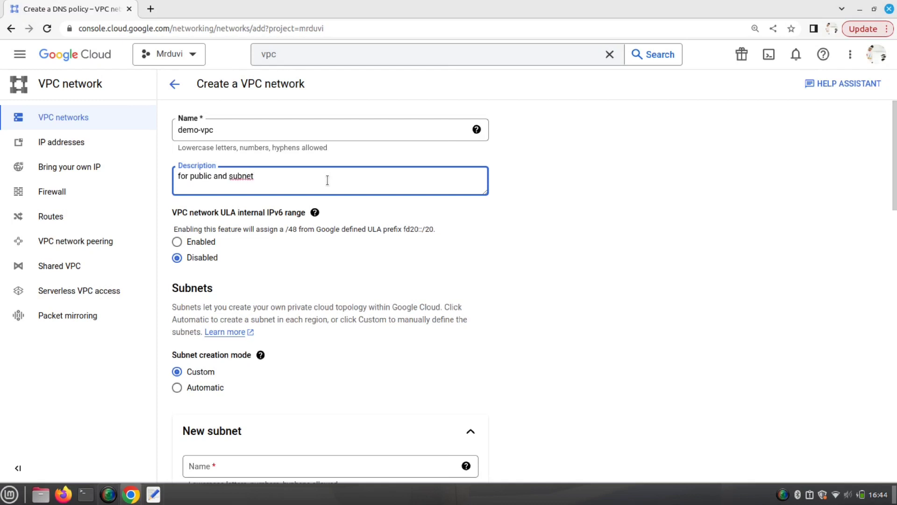
key(BackSpace)
key(BackSpace)
key(BackSpace)
key(BackSpace)
key(BackSpace)
key(BackSpace)
text(private subnet)
- Try Automatic subnet creation mode, then switch back to Custom
scroll(378, 284, down, 1)
scroll(379, 285, down, 1)
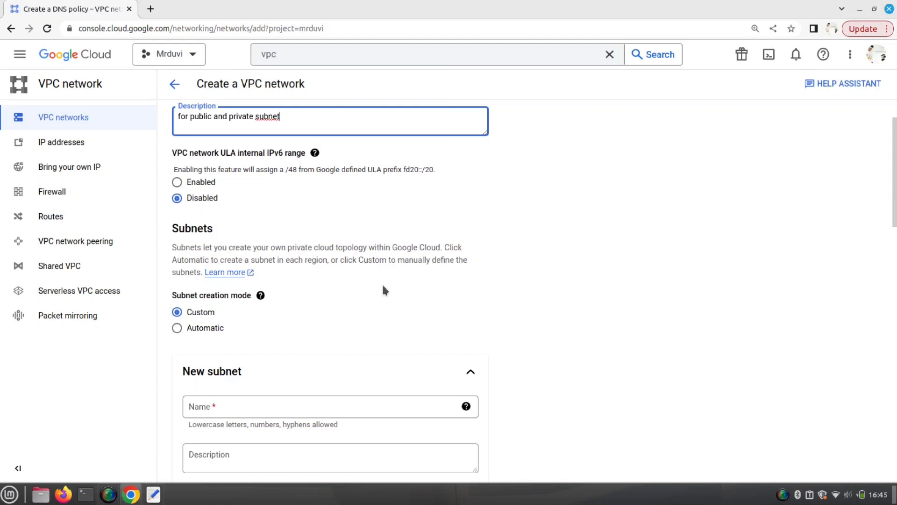
scroll(383, 286, down, 2)
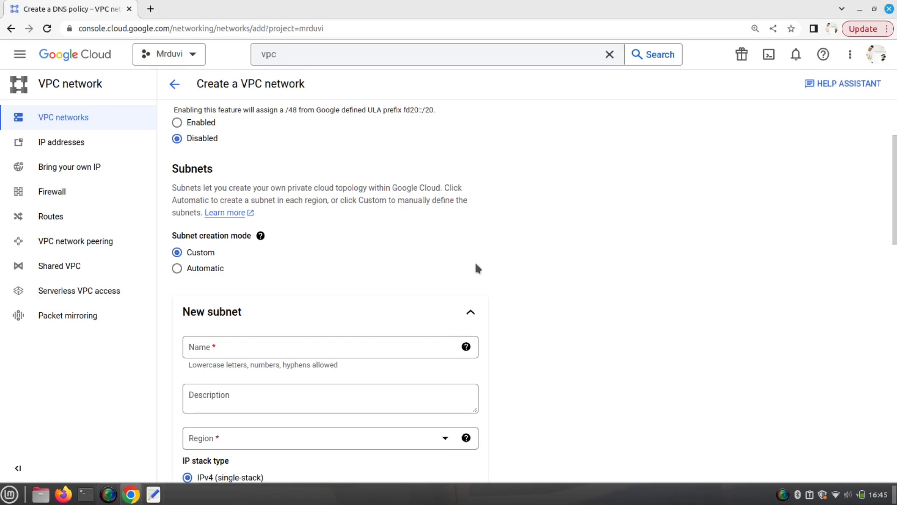
scroll(475, 261, down, 2)
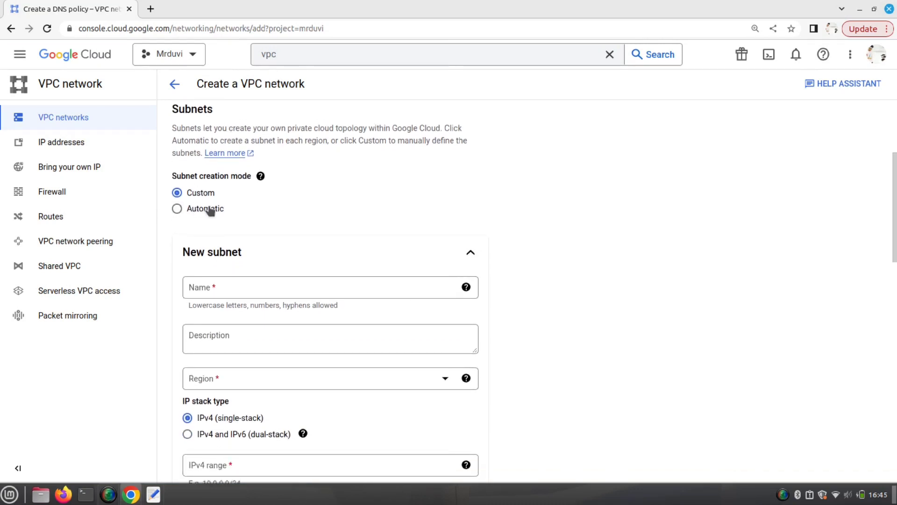
click(217, 208)
scroll(468, 350, down, 3)
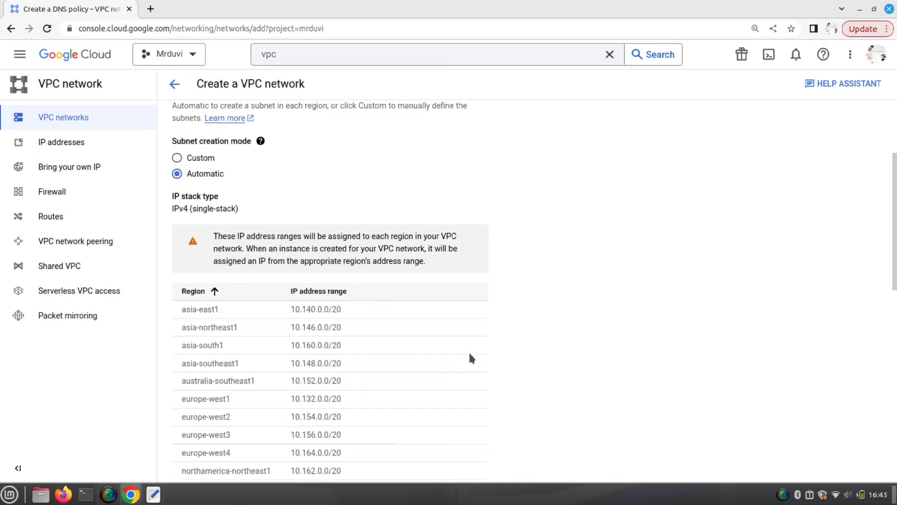
scroll(241, 256, up, 1)
scroll(242, 263, up, 1)
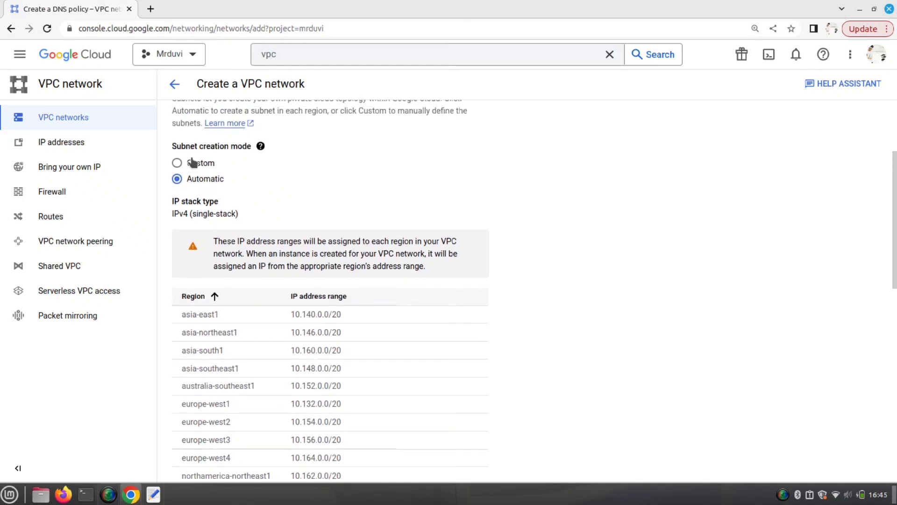
click(200, 163)
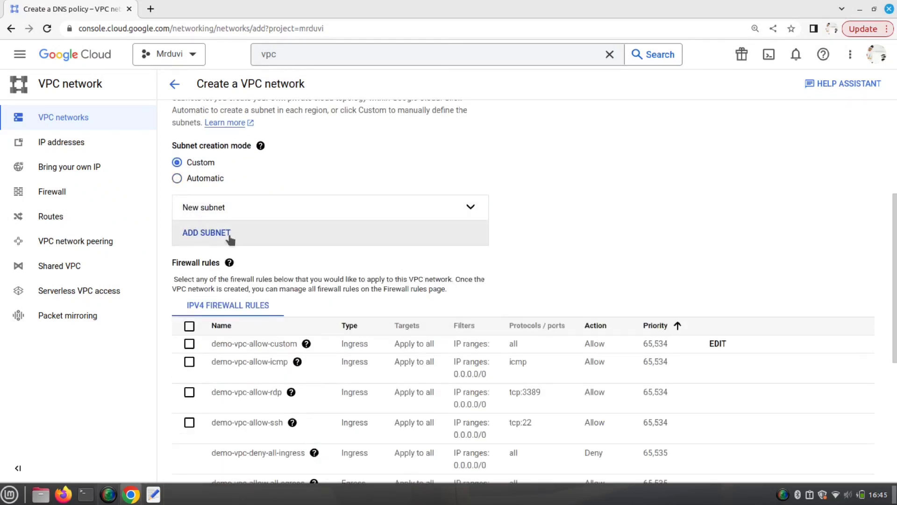
- Inspect the first subnet's fields, collapse it, and add another subnet entry, removing the errored empty one
click(471, 207)
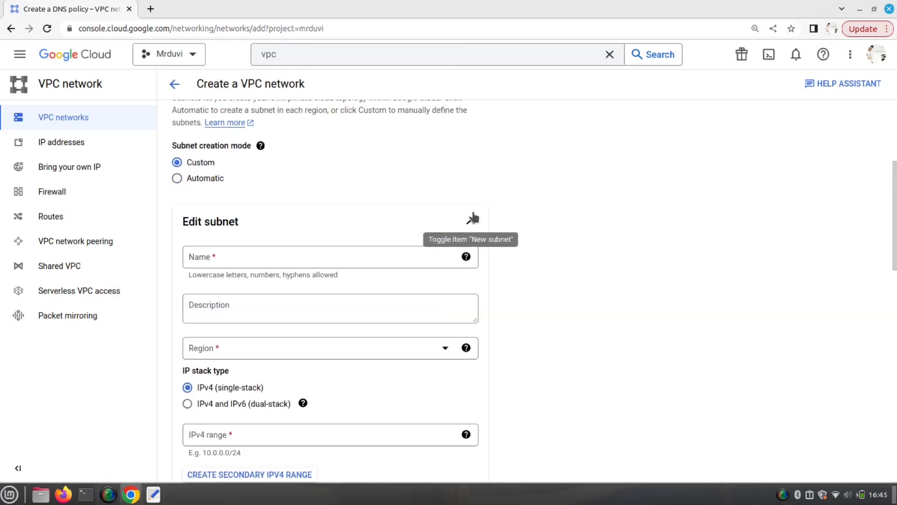
click(265, 253)
click(229, 304)
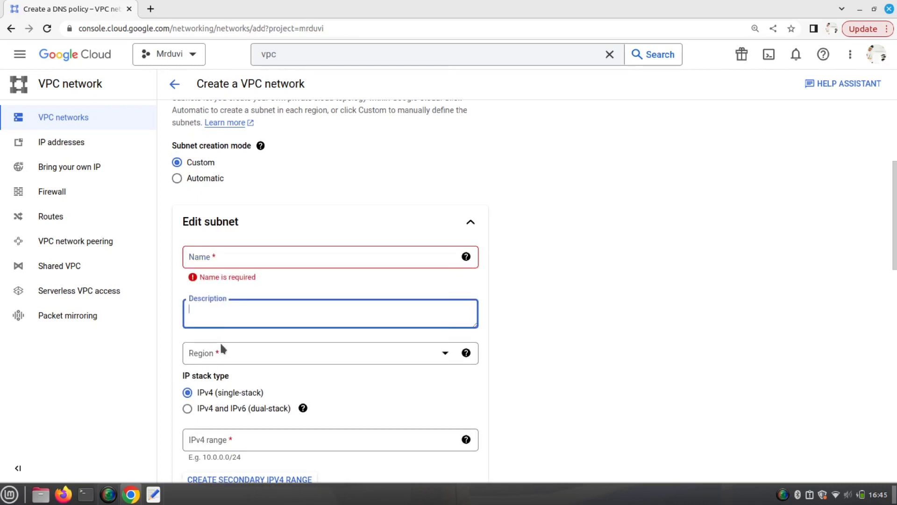
click(220, 351)
click(513, 170)
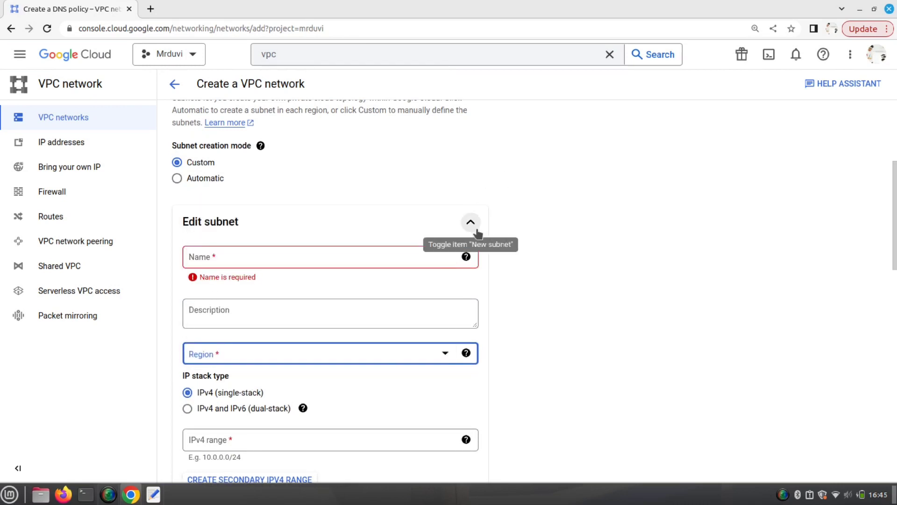
click(471, 223)
click(235, 251)
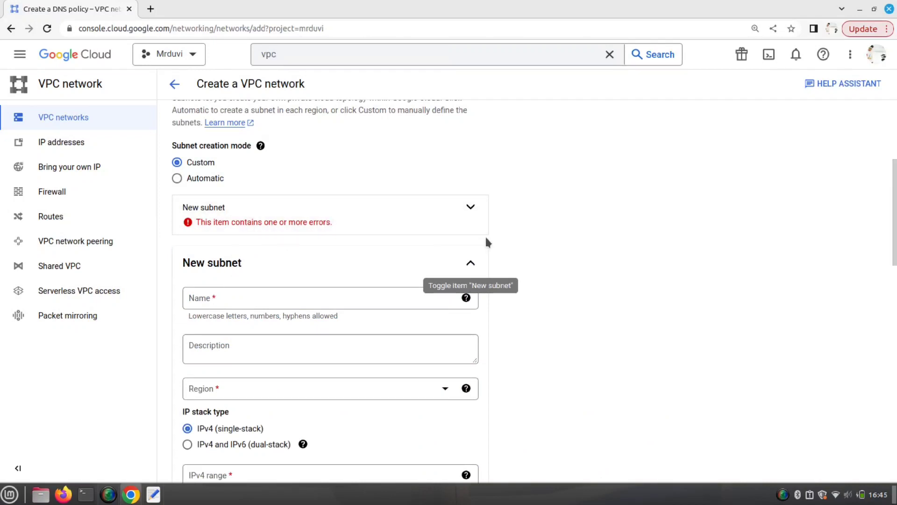
click(454, 207)
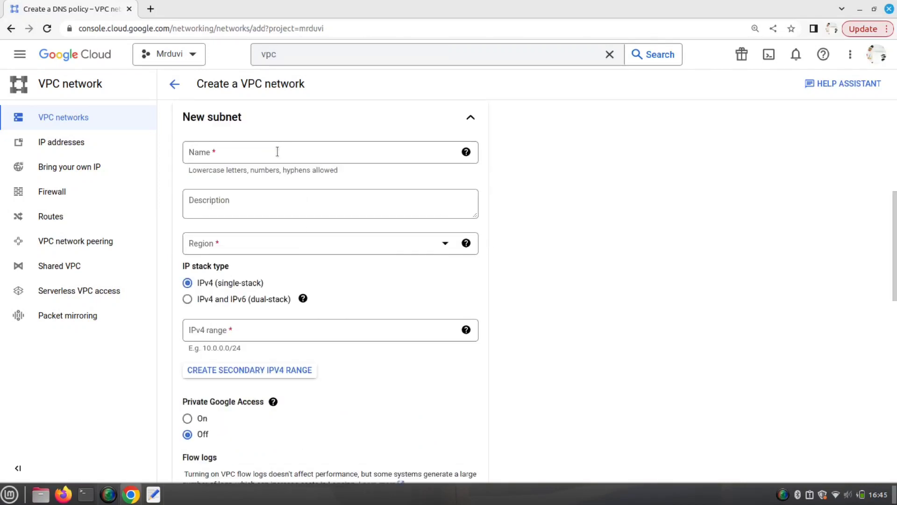
- Name the subnet publicsubnet with description 'server access from out side'
click(277, 152)
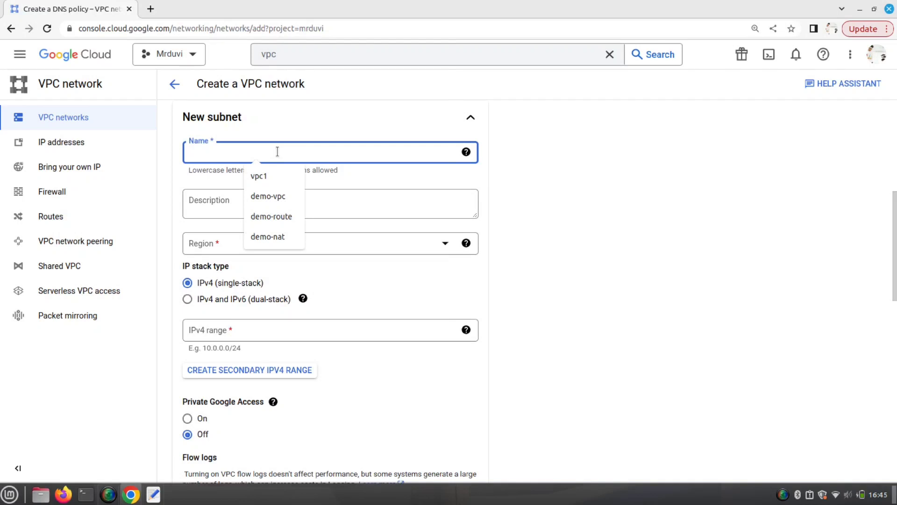
text(privatesubnet)
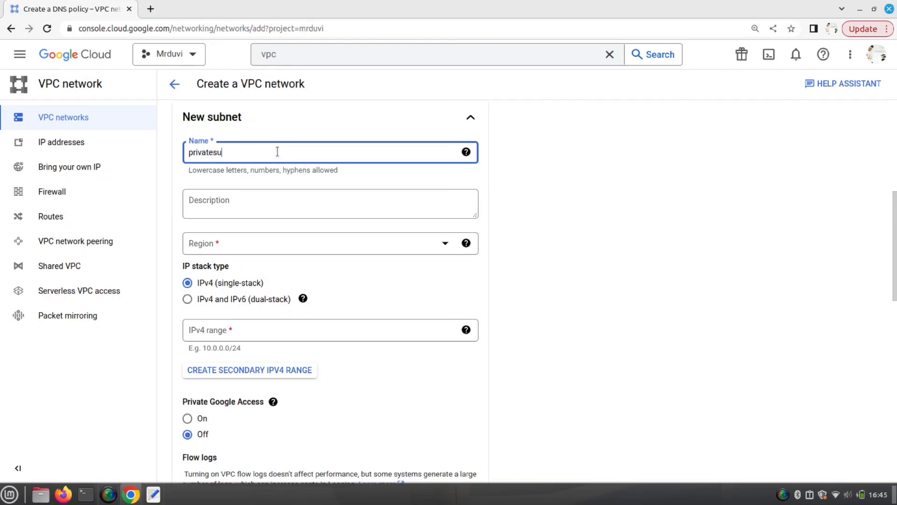
key(BackSpace)
key(BackSpace)
key(BackSpace)
key(BackSpace)
key(BackSpace)
key(BackSpace)
key(BackSpace)
key(BackSpace)
key(BackSpace)
key(BackSpace)
key(BackSpace)
key(BackSpace)
text(publicsubnet)
click(243, 205)
text(fo)
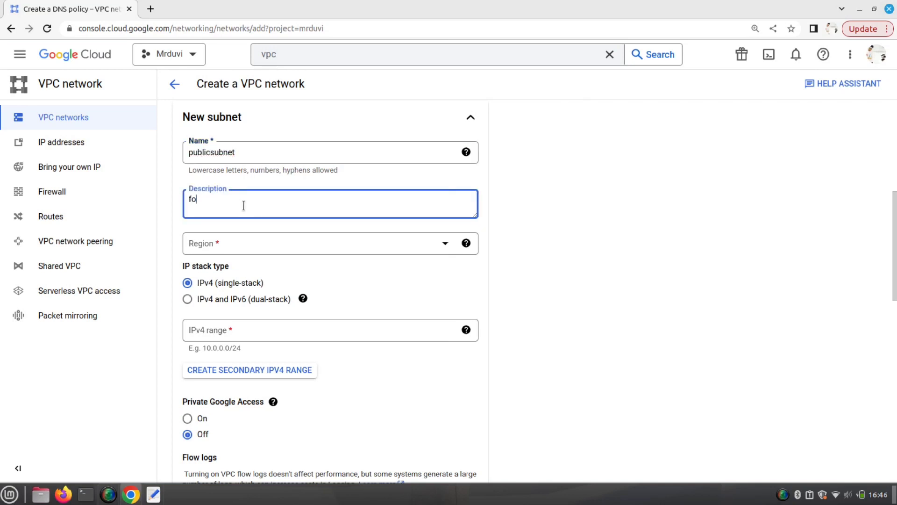
key(BackSpace)
key(BackSpace)
text(server access from out side)
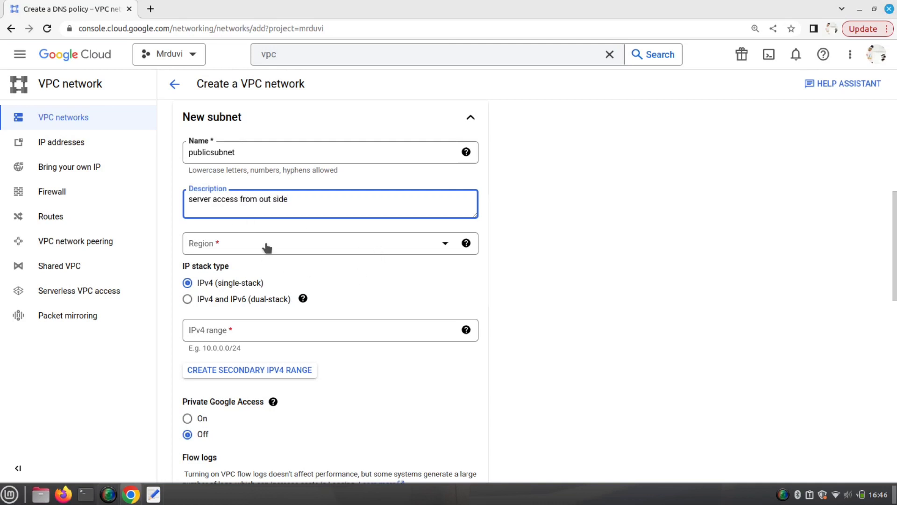
- Set publicsubnet's region to asia-east1 and IPv4 range to 10.0.0.0/24
click(446, 245)
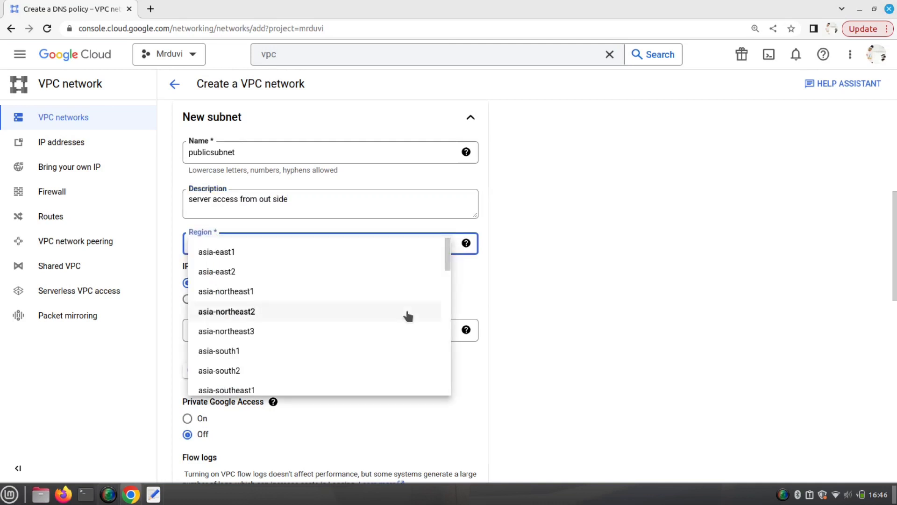
scroll(236, 331, down, 3)
scroll(237, 331, down, 4)
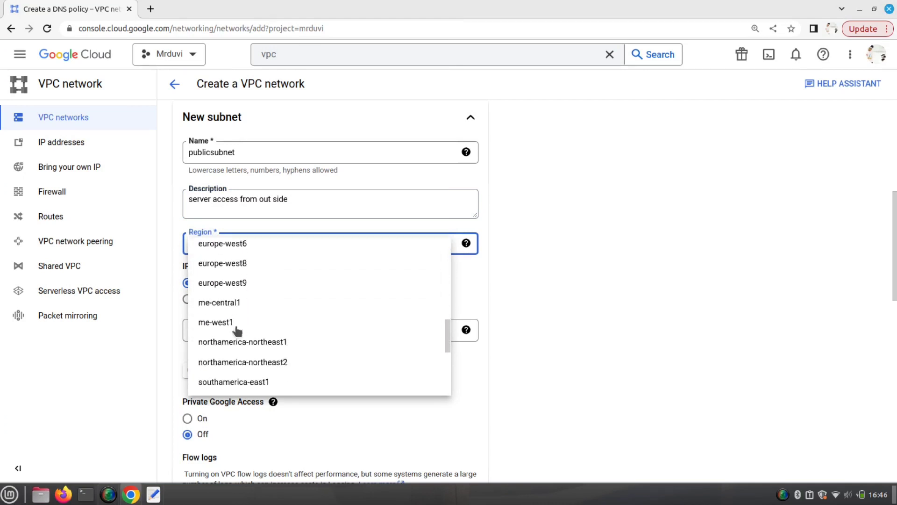
scroll(237, 331, up, 5)
scroll(237, 331, down, 2)
scroll(236, 329, down, 2)
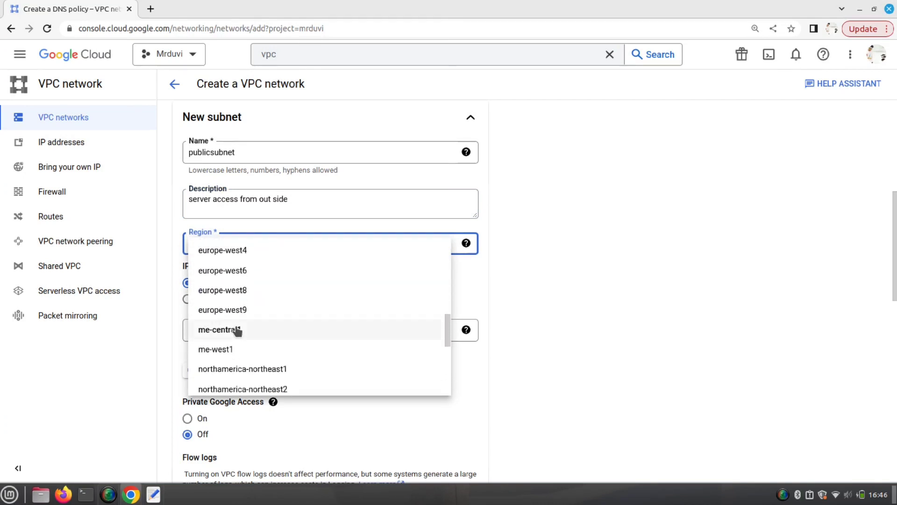
scroll(236, 330, up, 8)
click(221, 253)
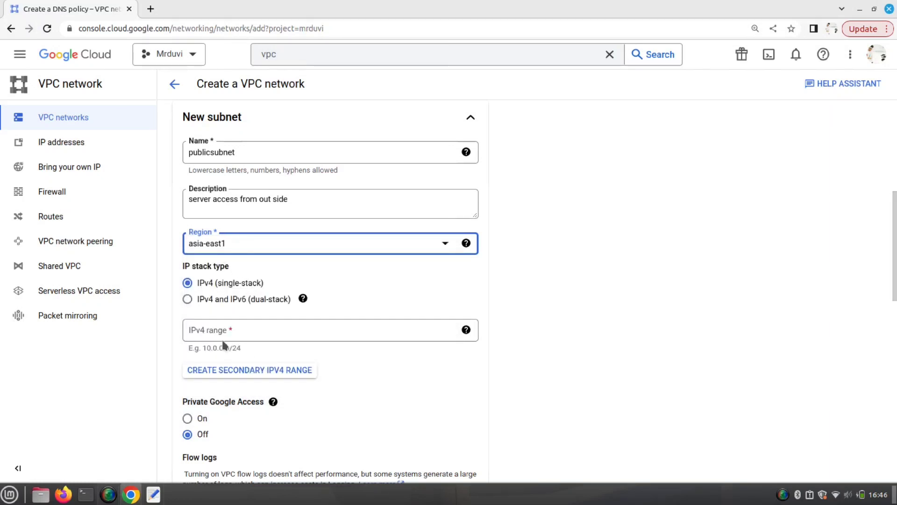
drag(232, 348, 215, 348)
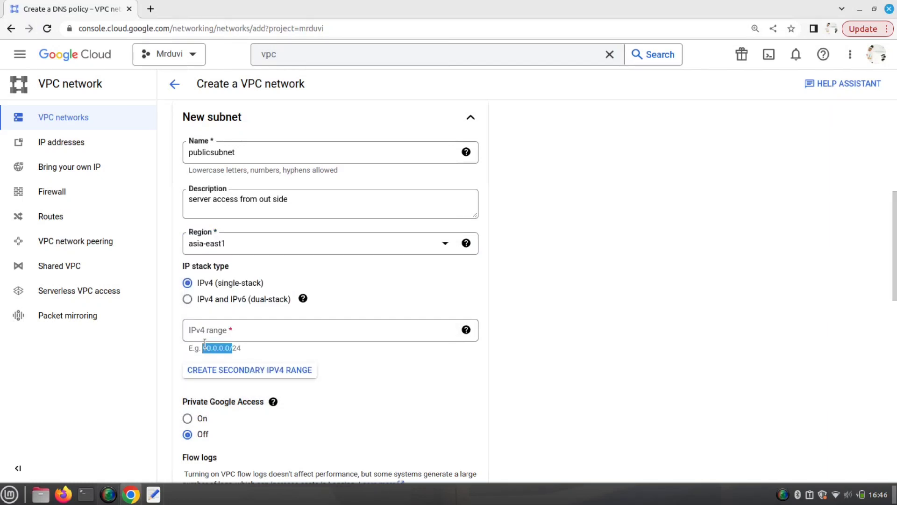
click(231, 333)
text(1)
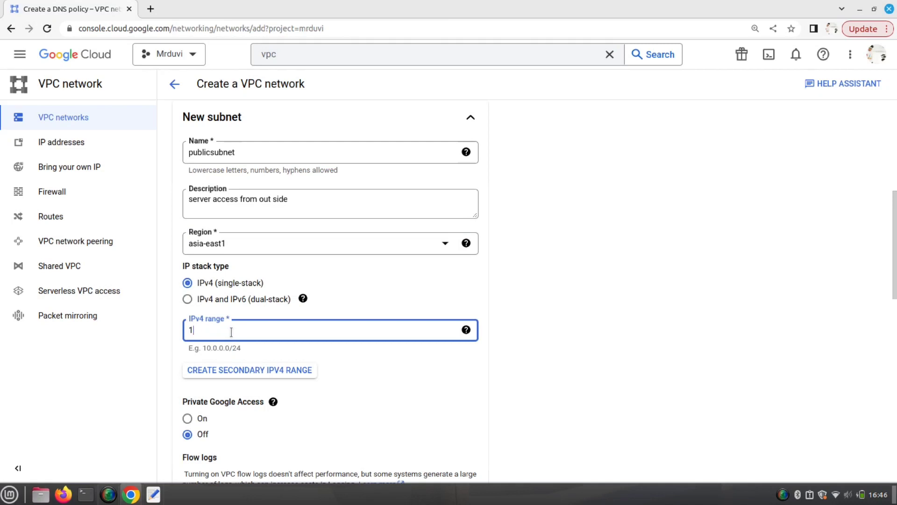
text(0.0.0.0/24)
- Review the remaining subnet options, including the flow logs cost warning
scroll(376, 389, down, 1)
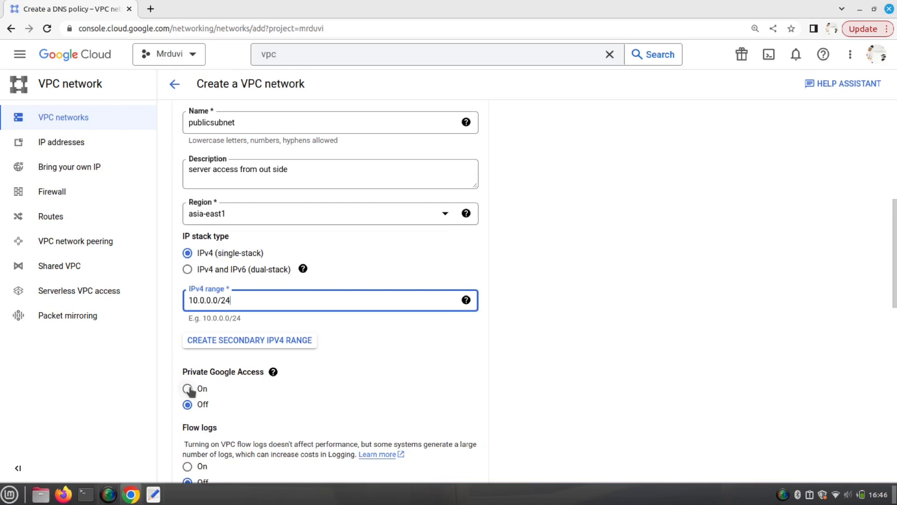
scroll(330, 431, down, 4)
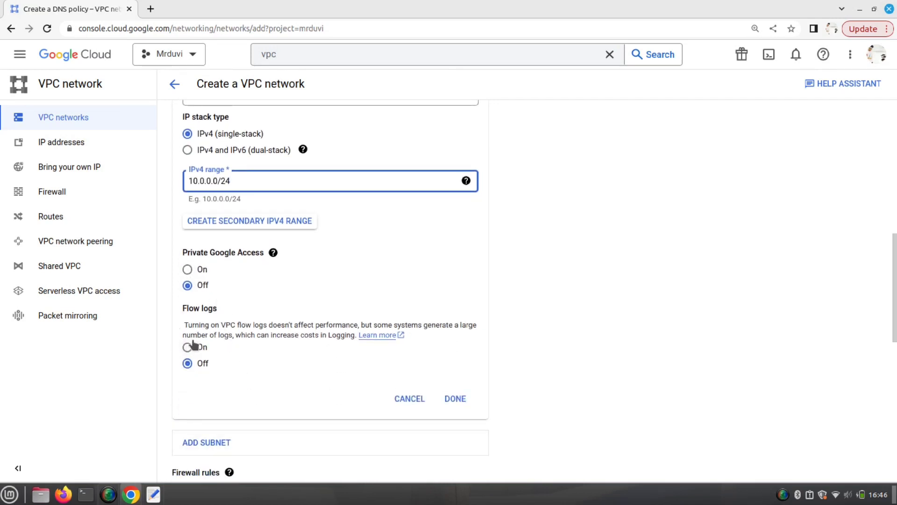
scroll(289, 407, down, 2)
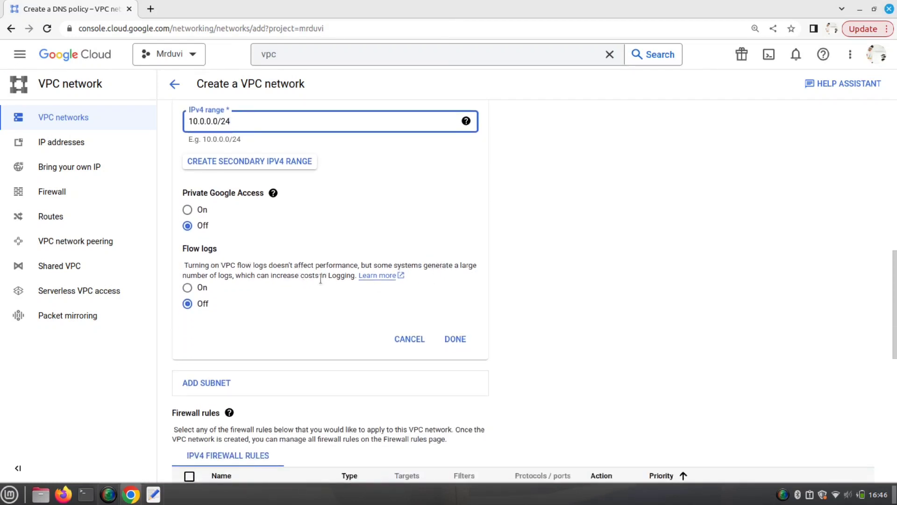
drag(319, 277, 301, 279)
click(311, 312)
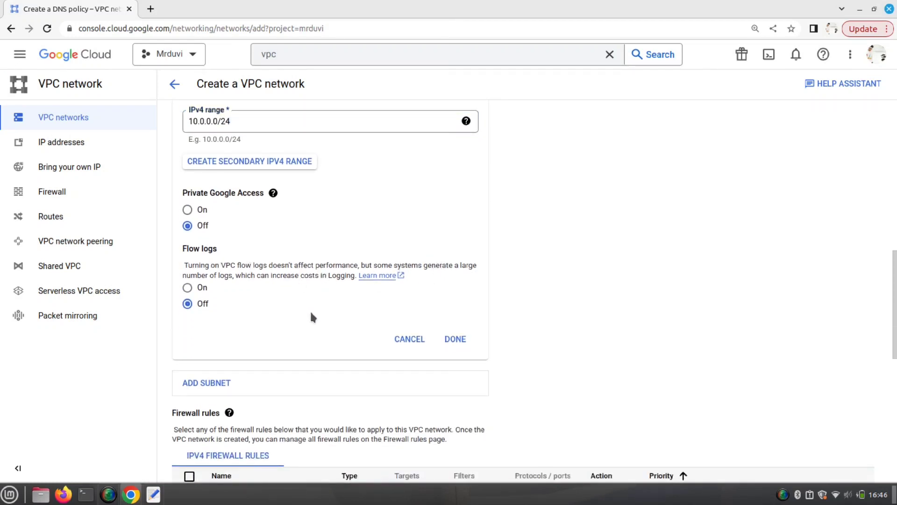
scroll(310, 313, down, 1)
scroll(245, 248, up, 1)
scroll(245, 252, up, 1)
scroll(294, 202, down, 2)
- Add a second subnet named privatesubnet, describing it as not accessible from outside
click(218, 323)
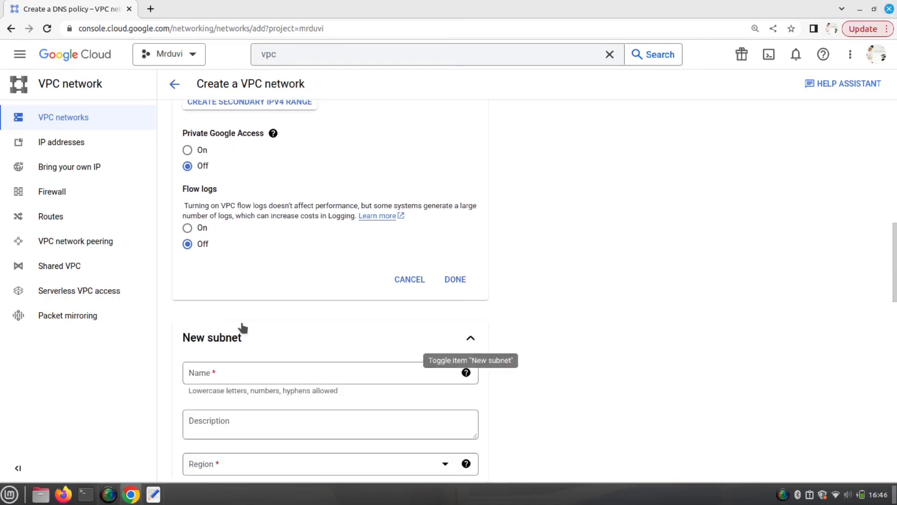
scroll(247, 329, down, 2)
click(252, 278)
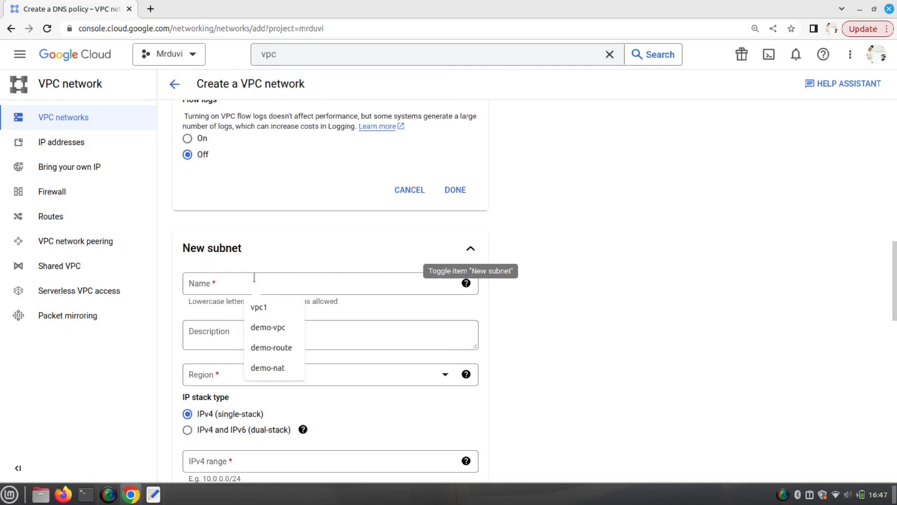
text(pri)
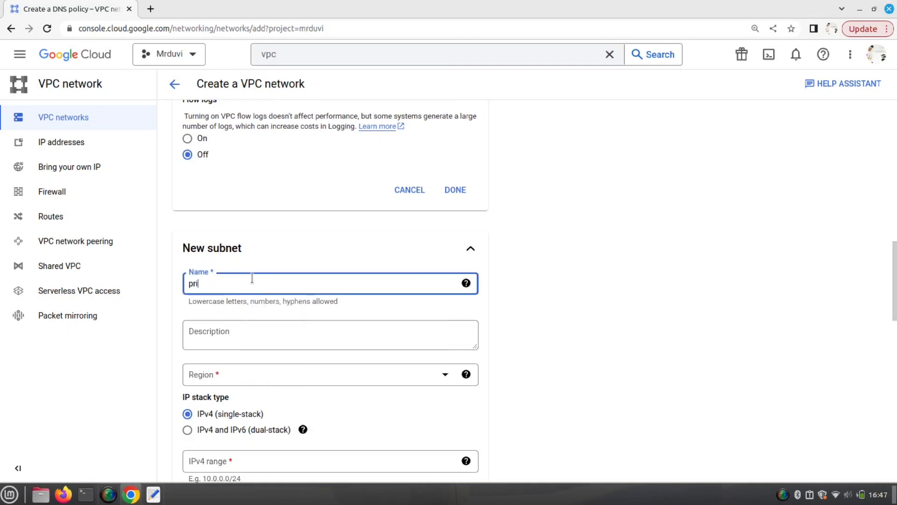
text(vatesubnet)
click(275, 335)
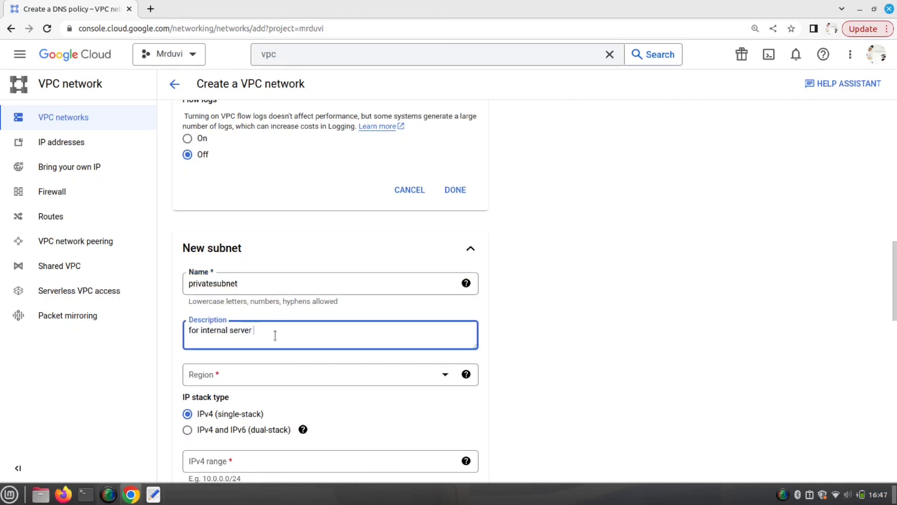
text(not able to access from outside)
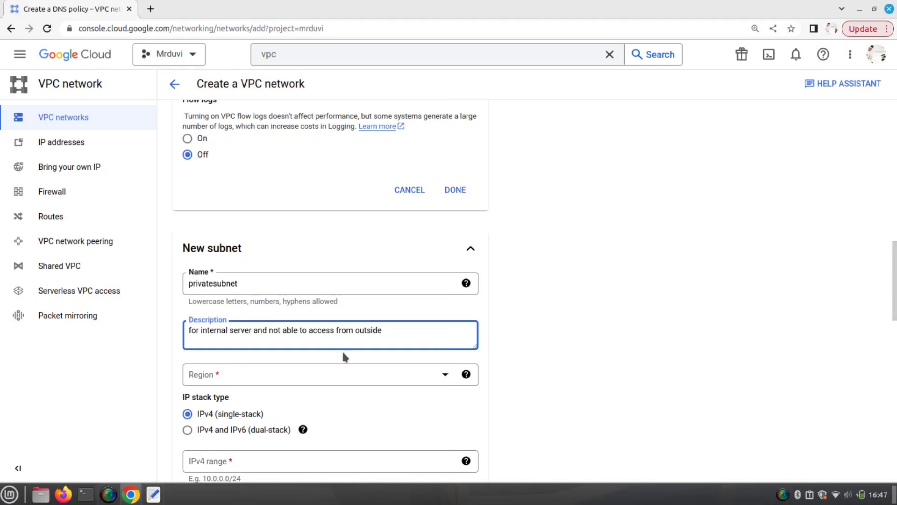
- Add 'create two subnet' to the notes with lines (i) public subnet and (ii) private subnet
click(153, 494)
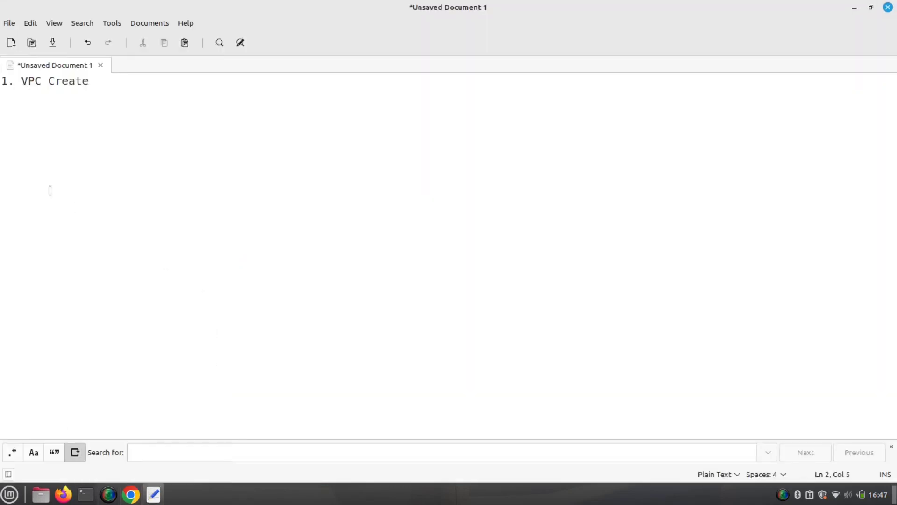
text(create two )
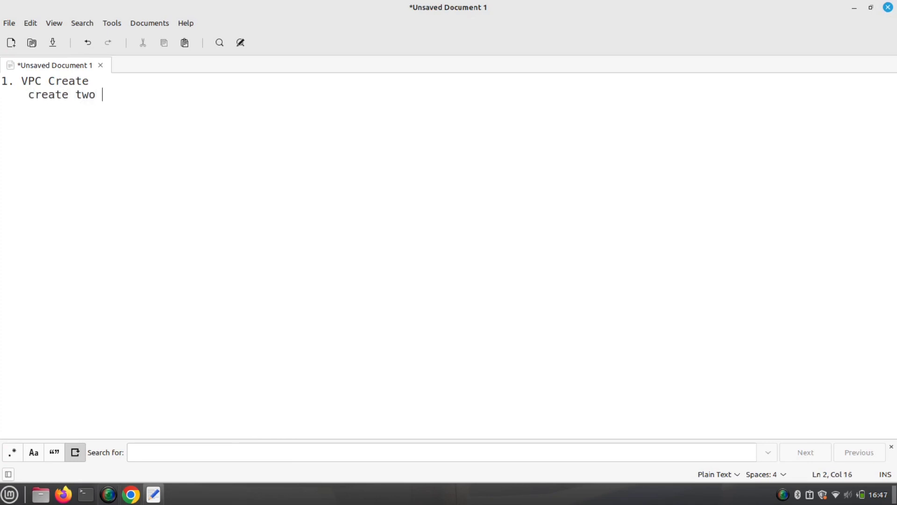
text(subnet:)
key(Return)
text((i) public )
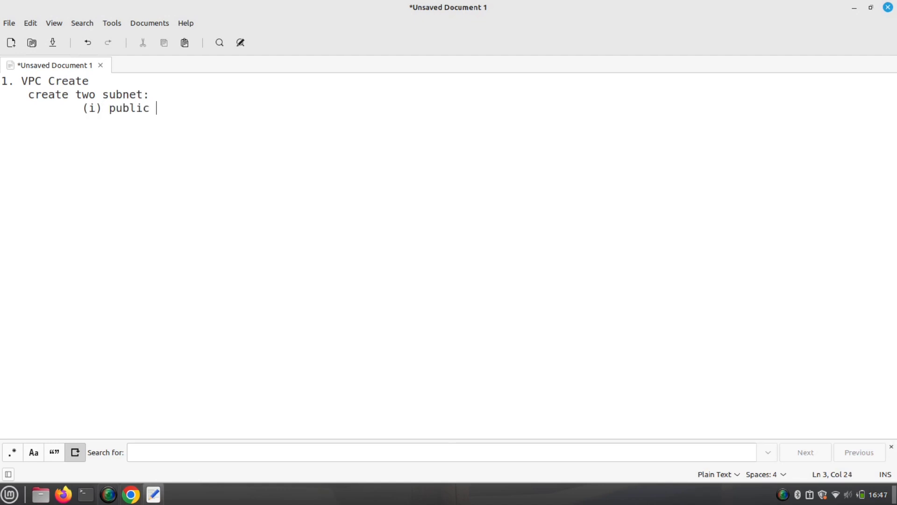
text(subnet)
key(Return)
text((ii))
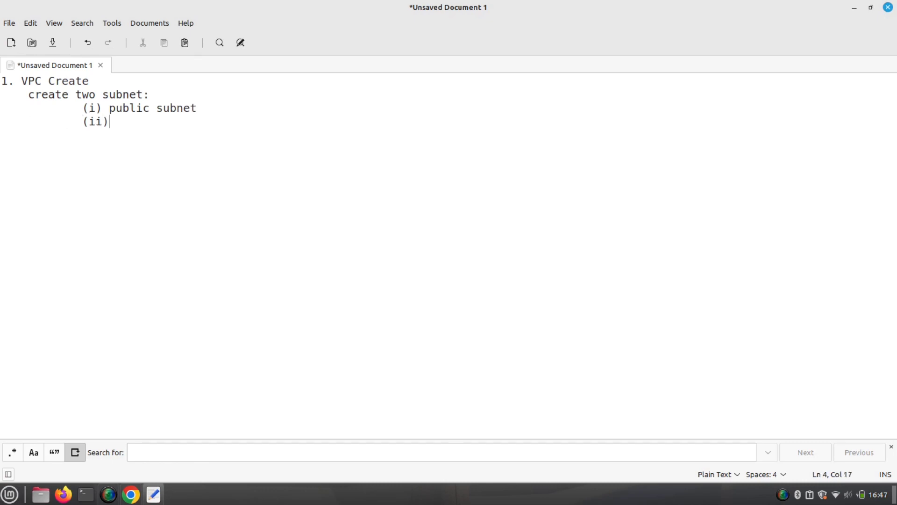
text( private subnet)
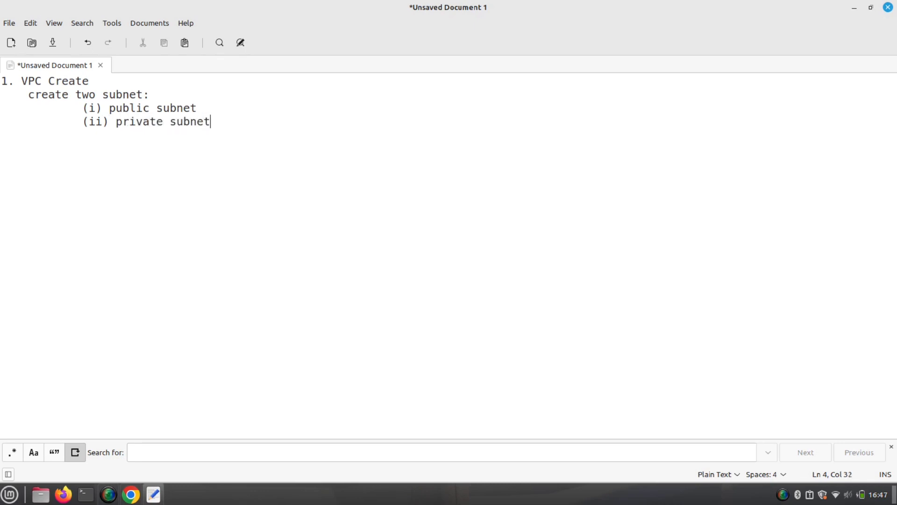
click(131, 495)
- Set privatesubnet's region to asia-east1 and enter its IPv4 range 10.0.1.0/24
scroll(220, 307, up, 10)
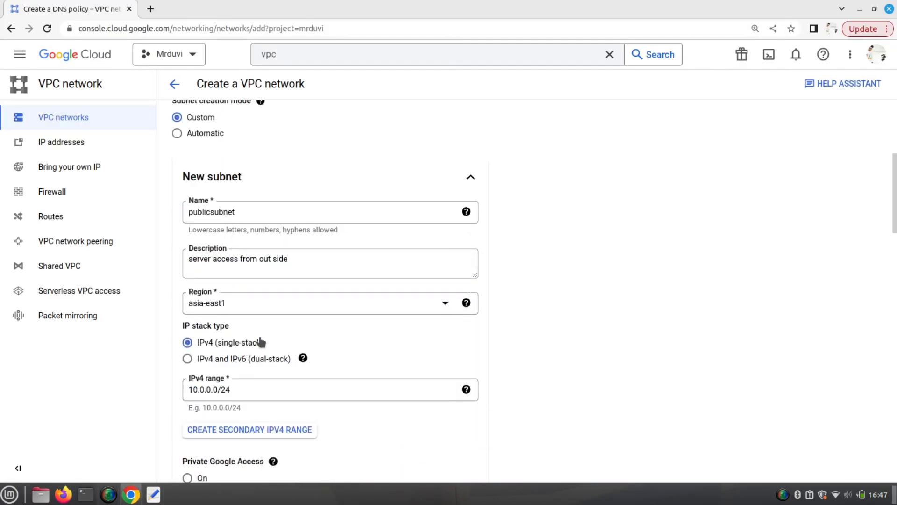
scroll(260, 346, down, 4)
scroll(225, 336, down, 7)
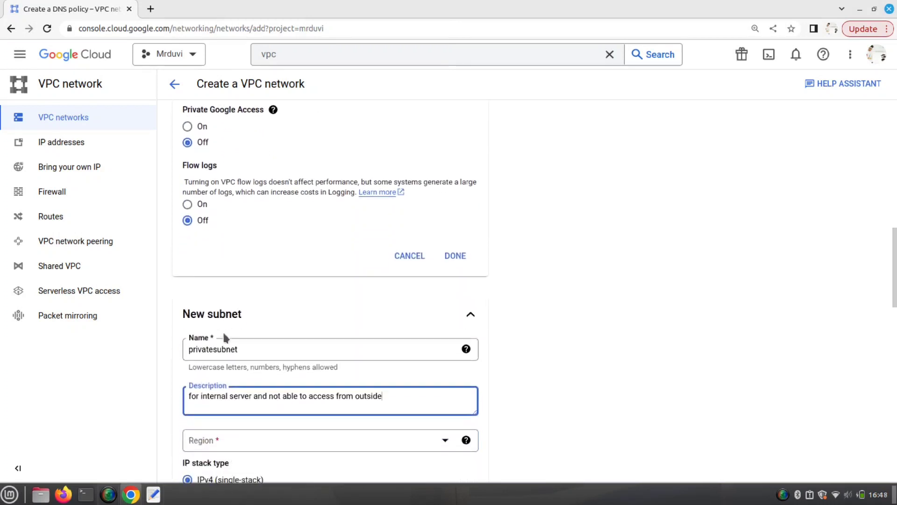
scroll(256, 322, down, 2)
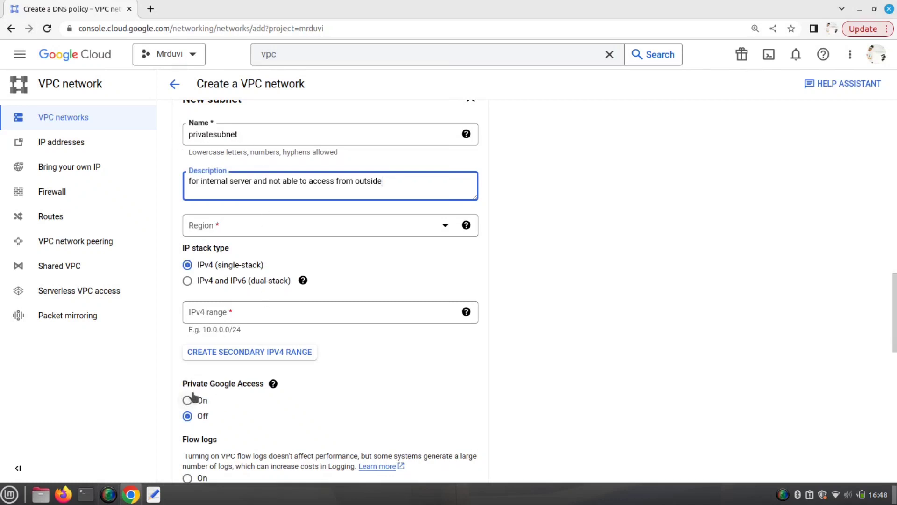
click(446, 227)
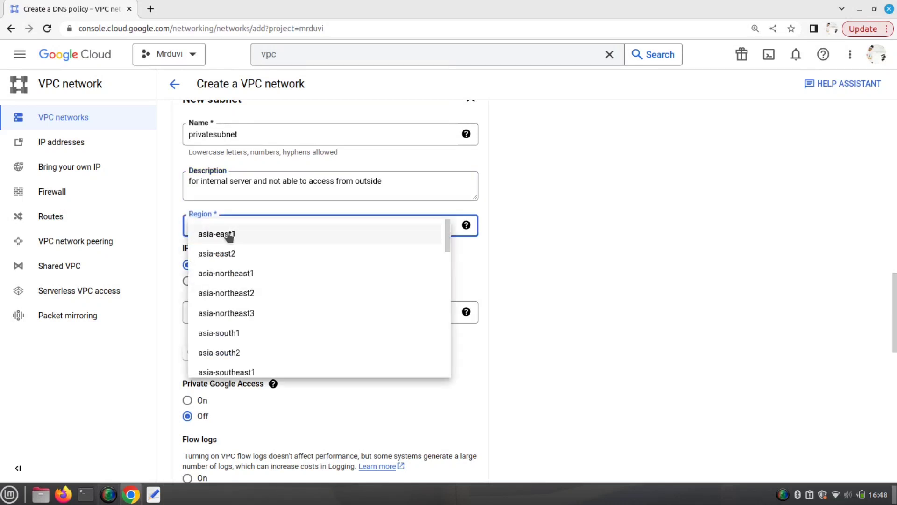
click(229, 234)
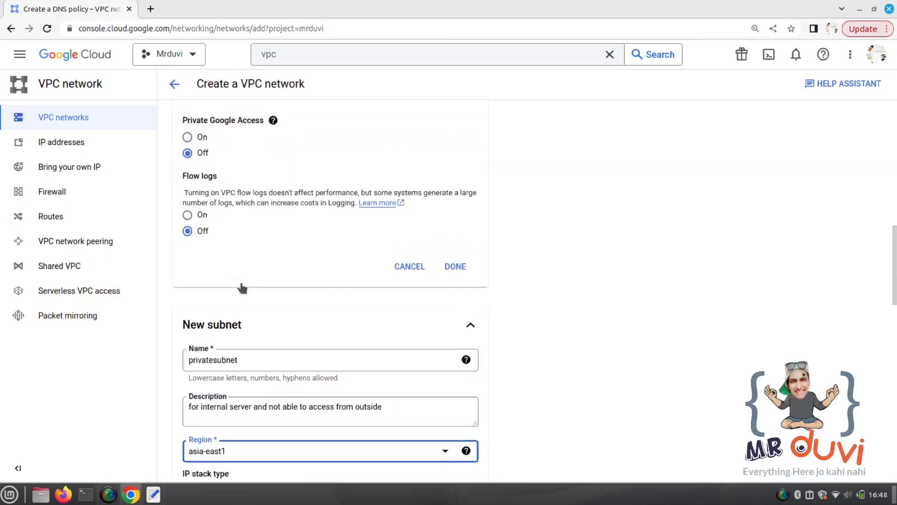
scroll(240, 285, up, 5)
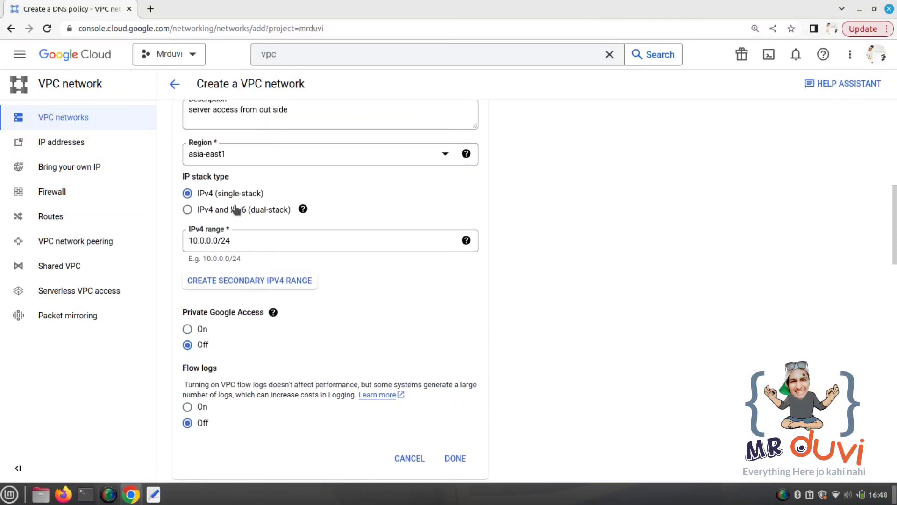
scroll(314, 247, down, 5)
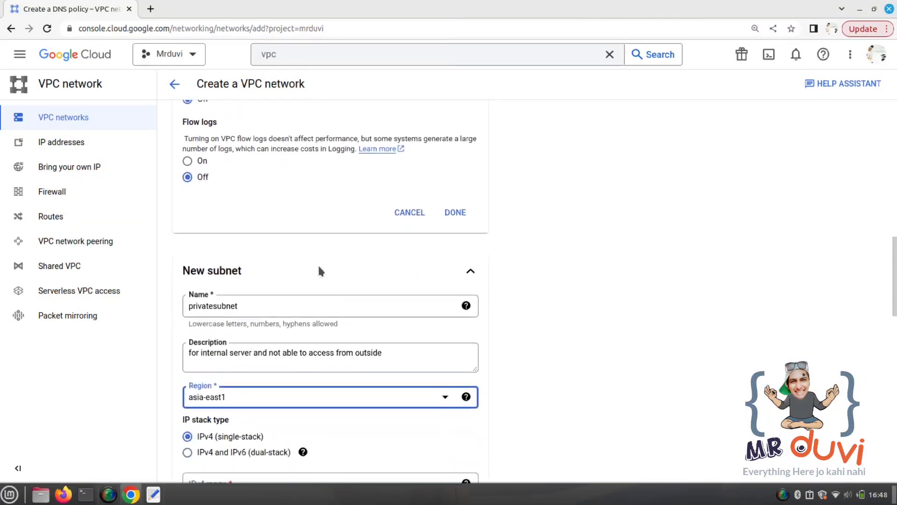
scroll(319, 270, down, 4)
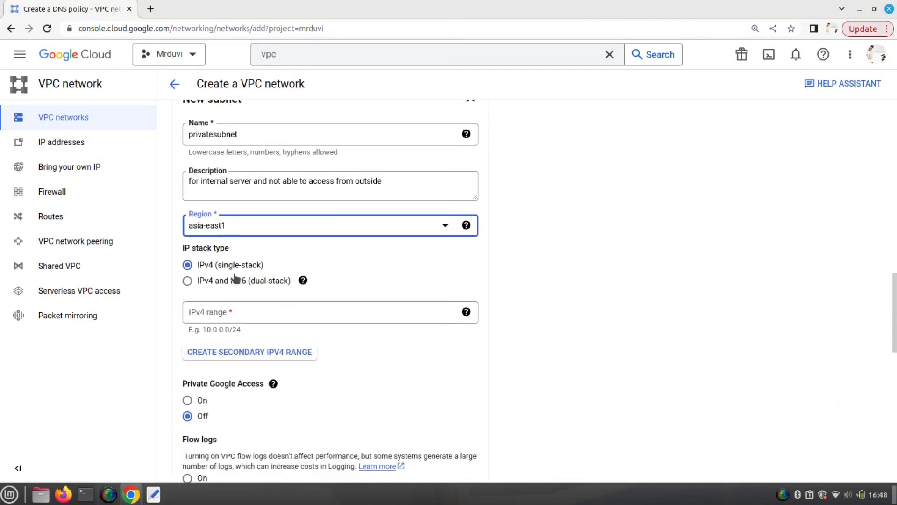
click(223, 311)
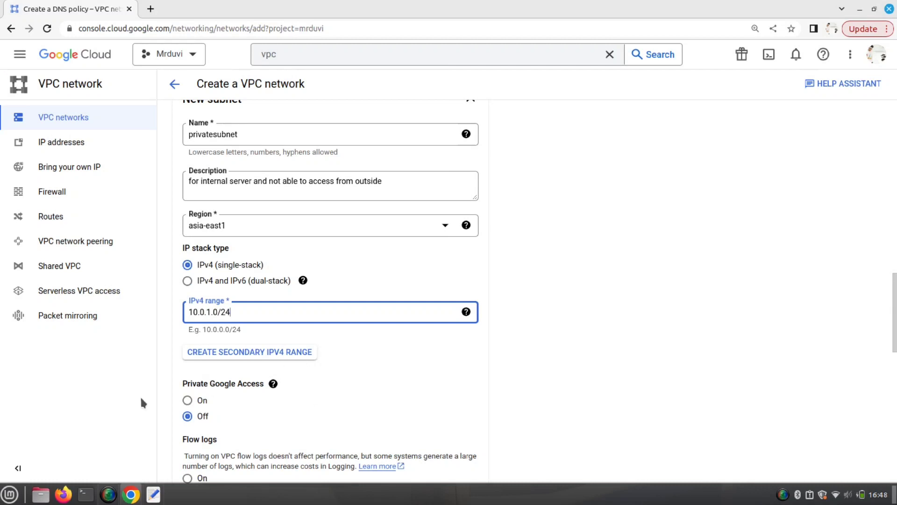
- Turn on Private Google Access for privatesubnet and compare its 10.0.1.0/24 range with publicsubnet's 10.0.0.0/24
click(196, 402)
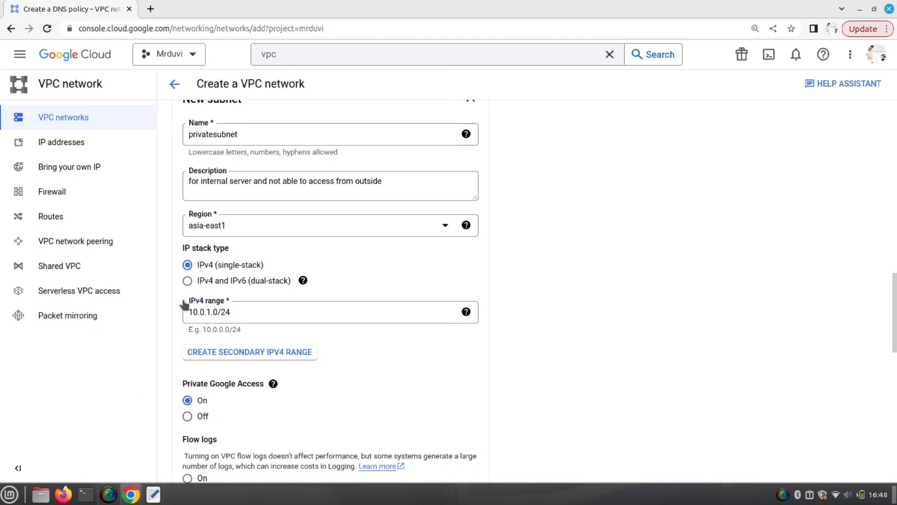
scroll(279, 388, up, 5)
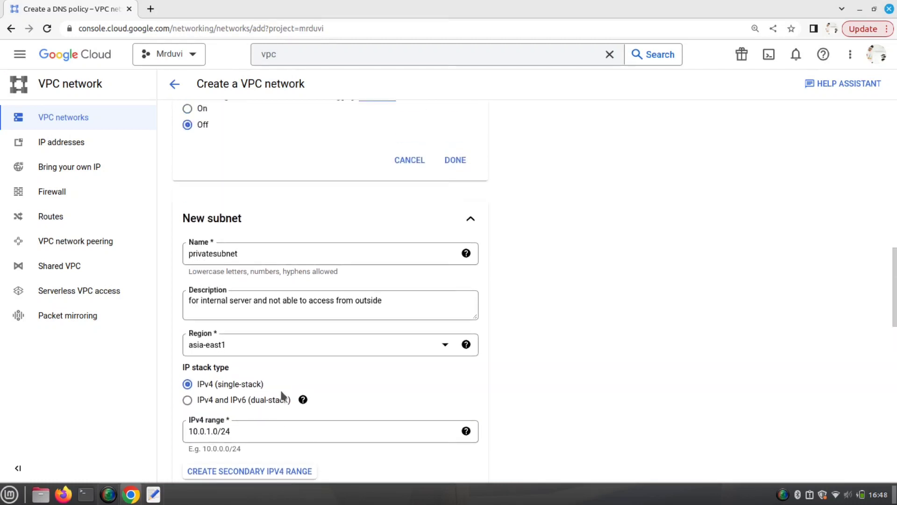
drag(211, 431, 204, 431)
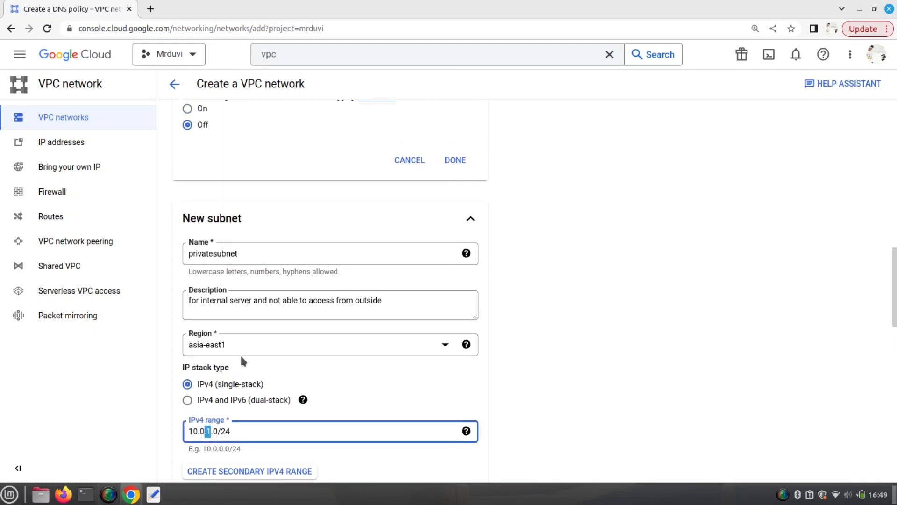
scroll(241, 358, up, 15)
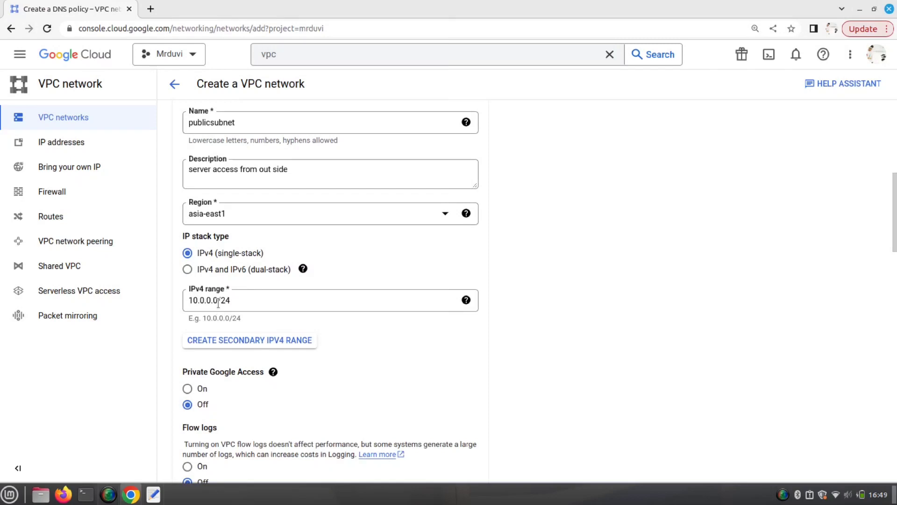
double_click(218, 303)
click(249, 304)
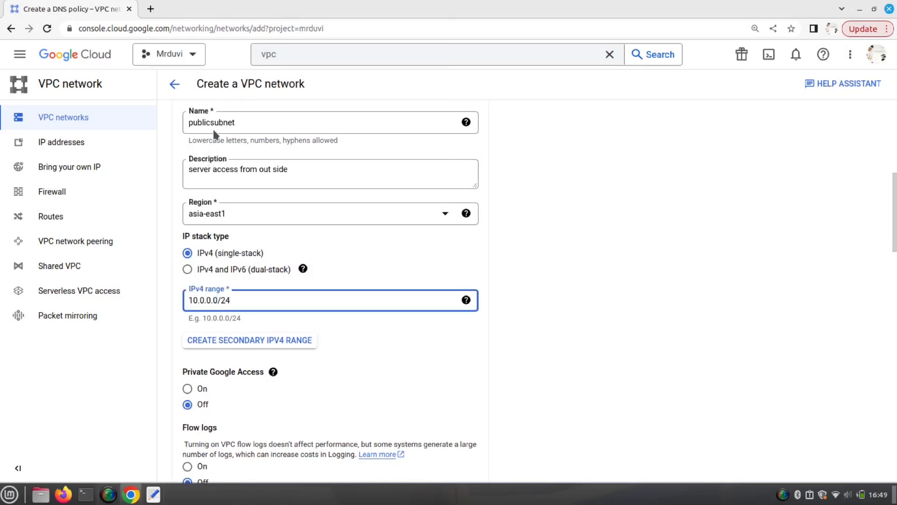
scroll(294, 236, down, 20)
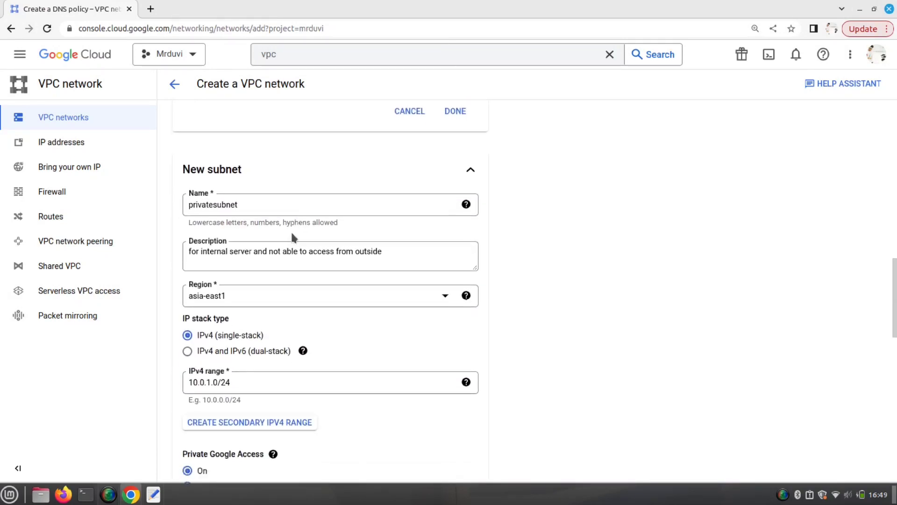
scroll(291, 230, down, 1)
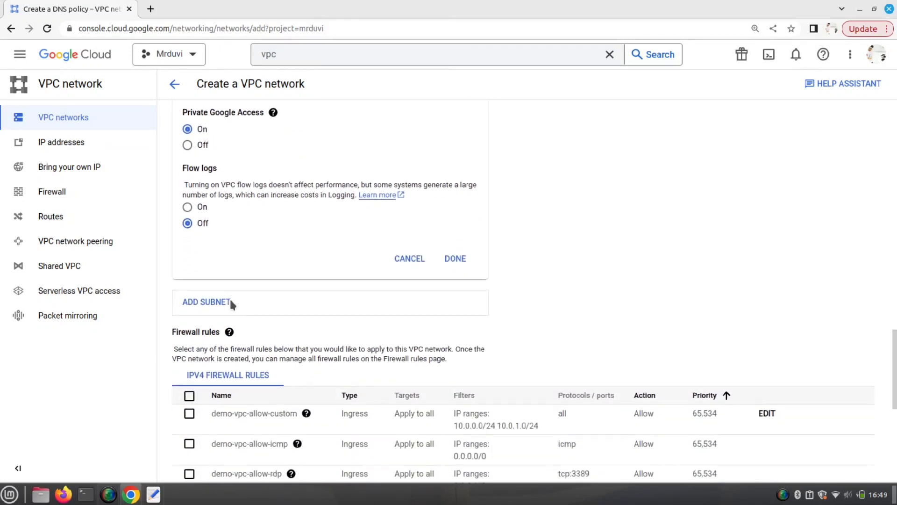
- Keep Regional routing and MTU 1460, and create the demo-vpc network
scroll(229, 298, down, 3)
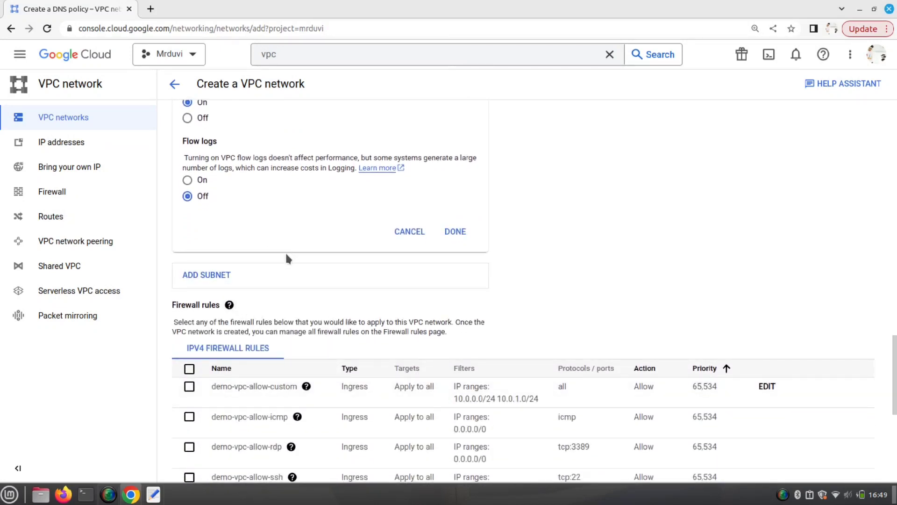
scroll(287, 258, down, 7)
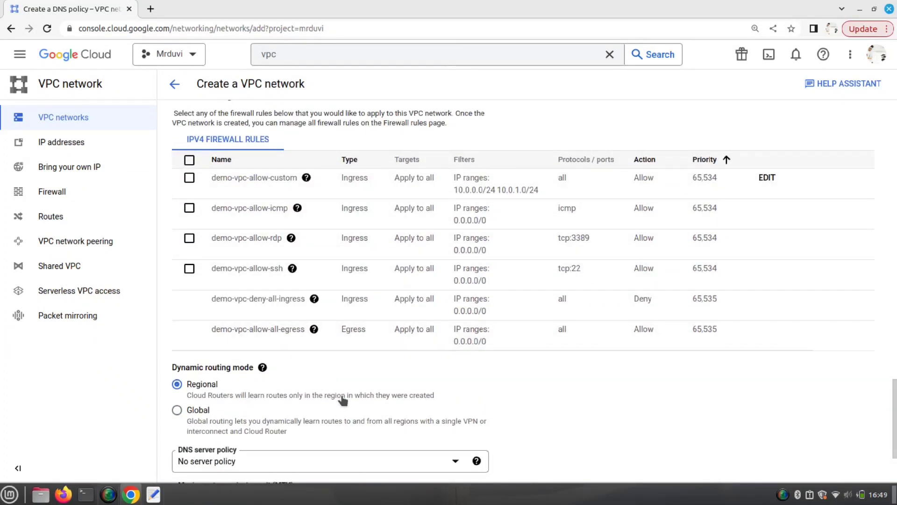
scroll(342, 399, down, 3)
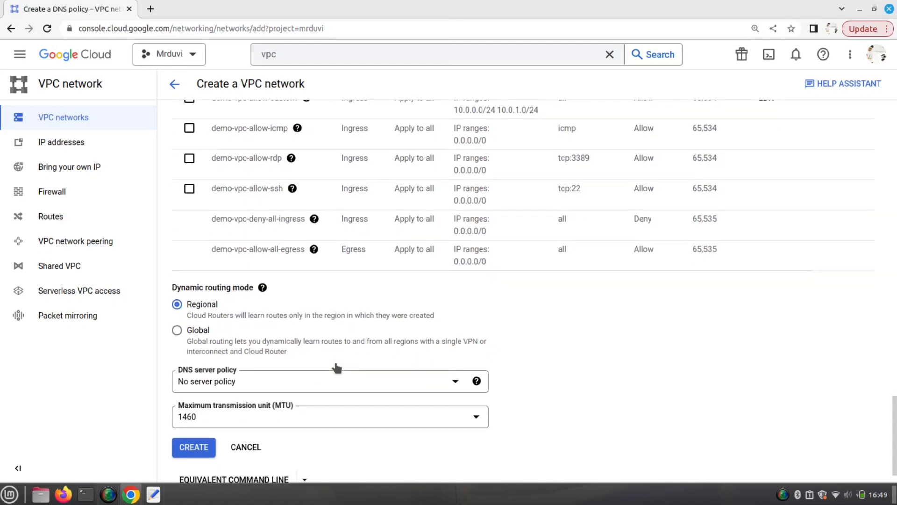
scroll(336, 368, down, 1)
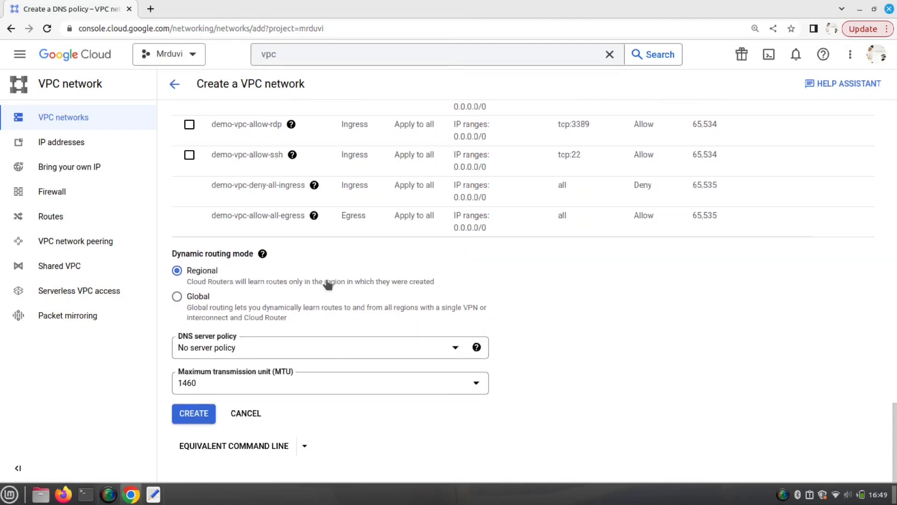
click(202, 415)
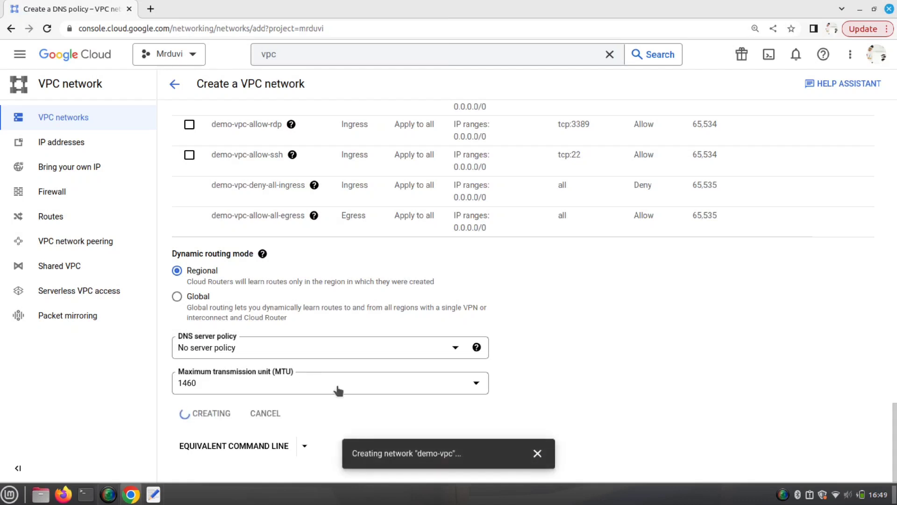
- Watch the creation progress in notifications, then open demo-vpc's details page
click(794, 55)
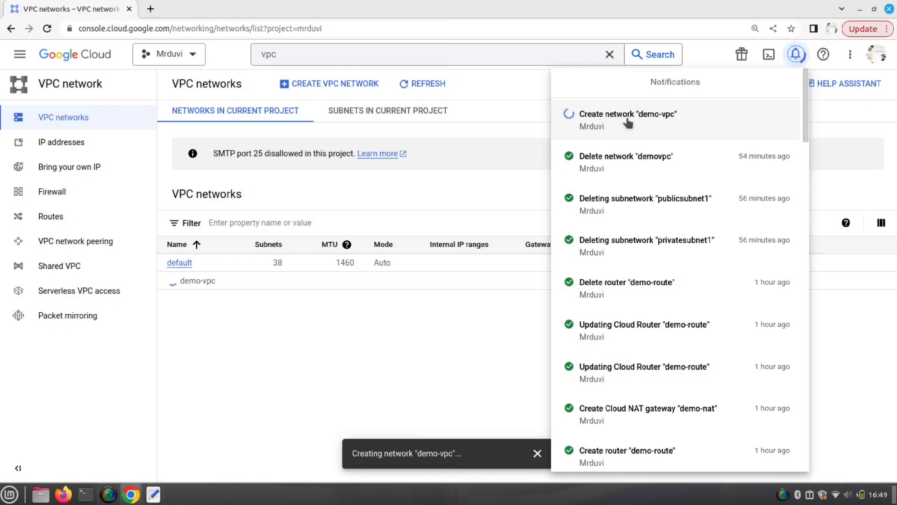
click(434, 343)
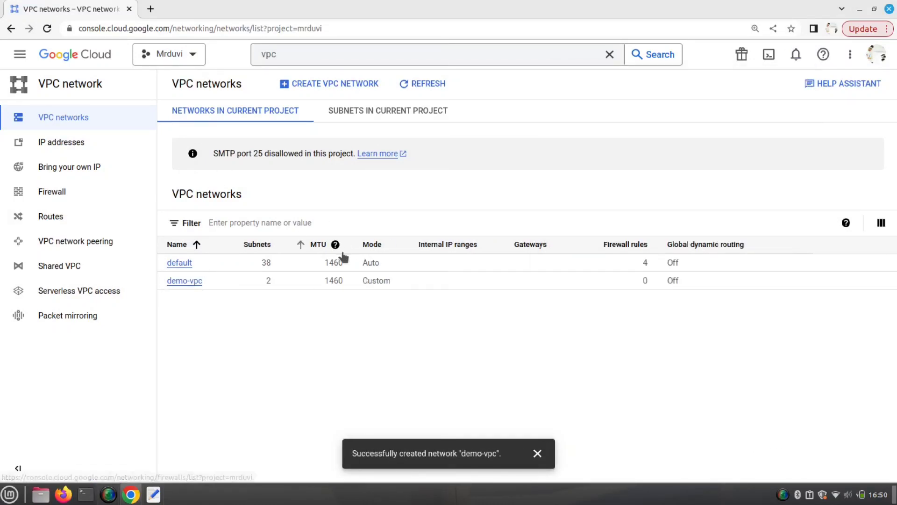
click(191, 281)
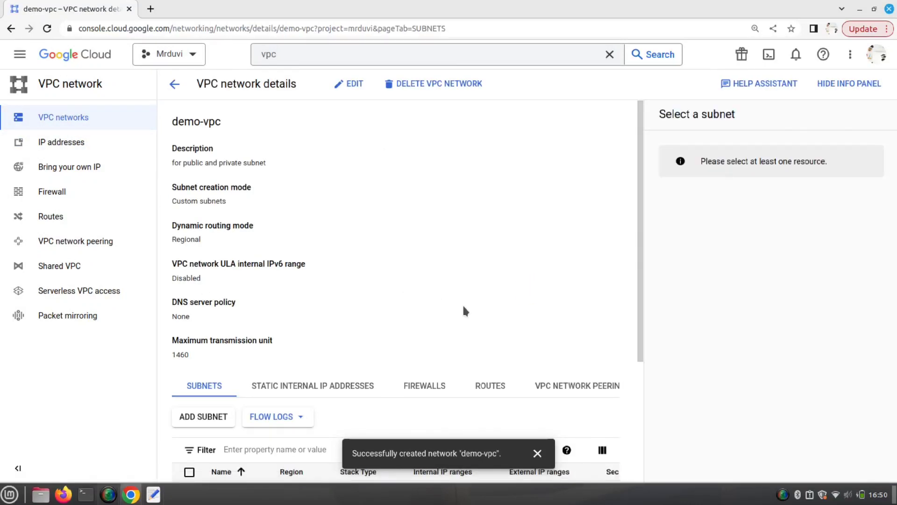
- Close the network-created message and inspect privatesubnet and publicsubnet's gateways and Private Google Access settings
scroll(462, 304, down, 2)
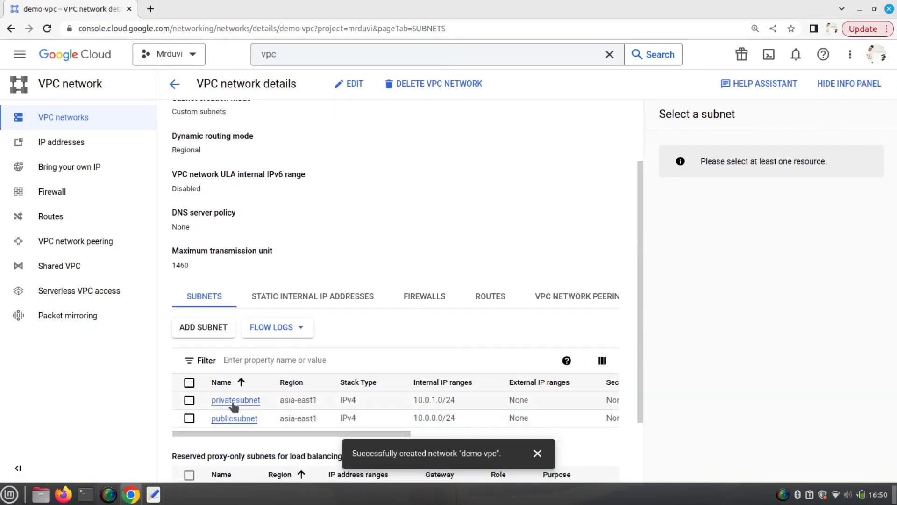
click(537, 452)
scroll(345, 398, down, 1)
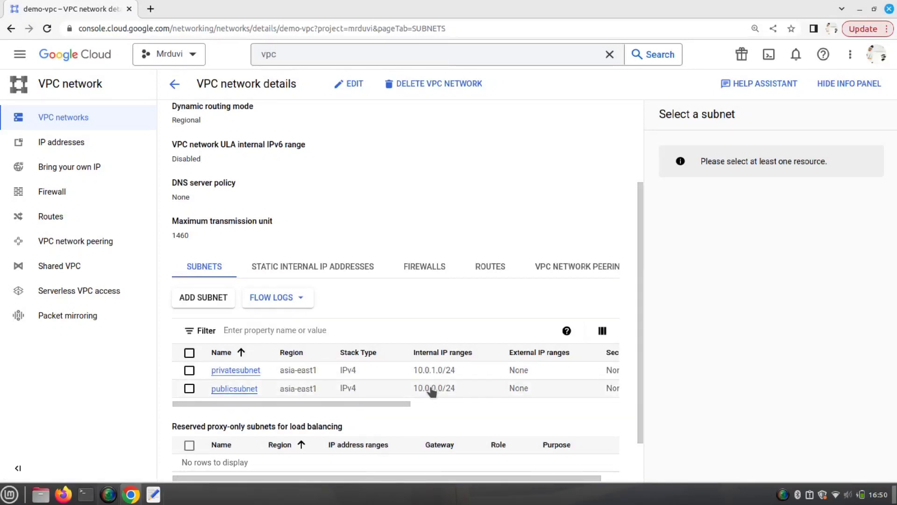
scroll(467, 400, right, 3)
scroll(470, 400, right, 1)
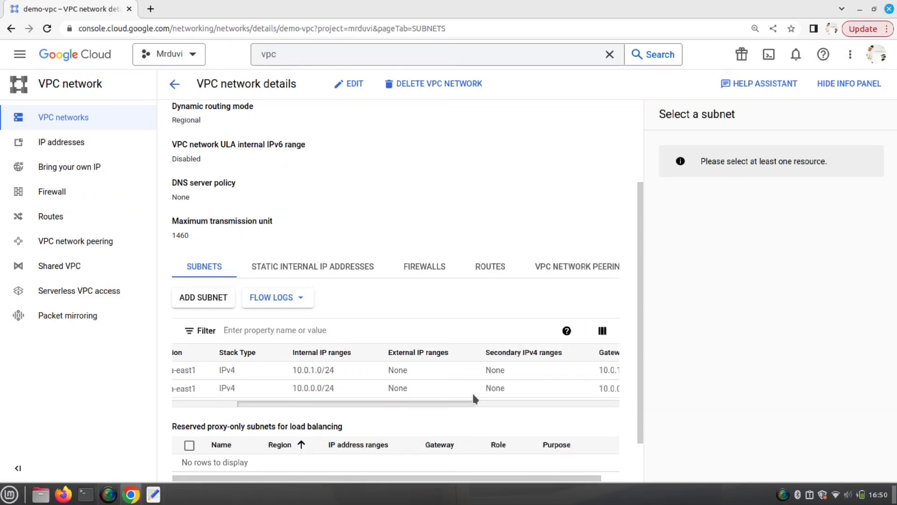
drag(425, 409, 550, 402)
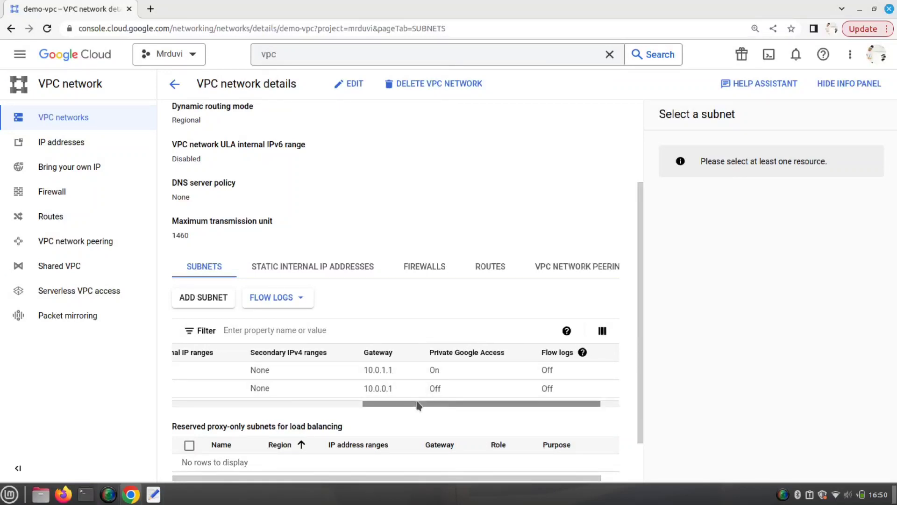
drag(424, 404, 444, 397)
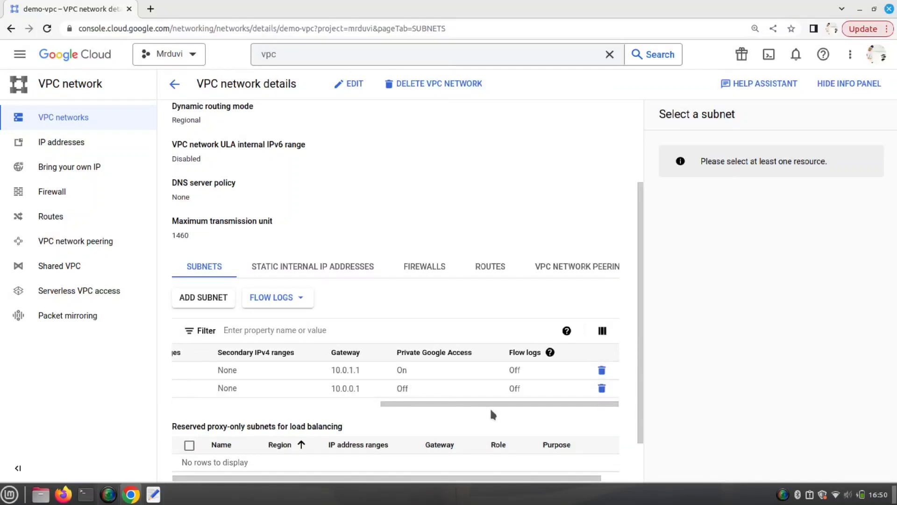
click(318, 403)
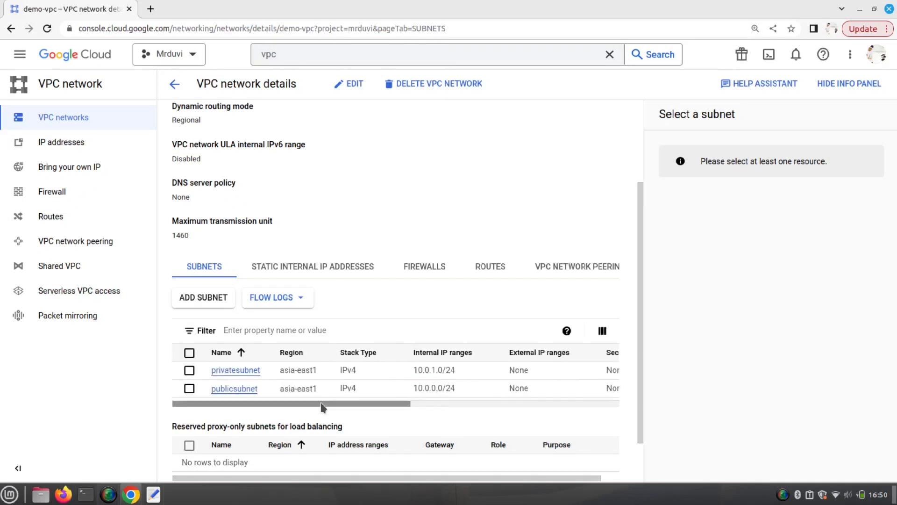
- Check demo-vpc's static internal IPs and firewall rules, both empty, then display its routes
click(310, 271)
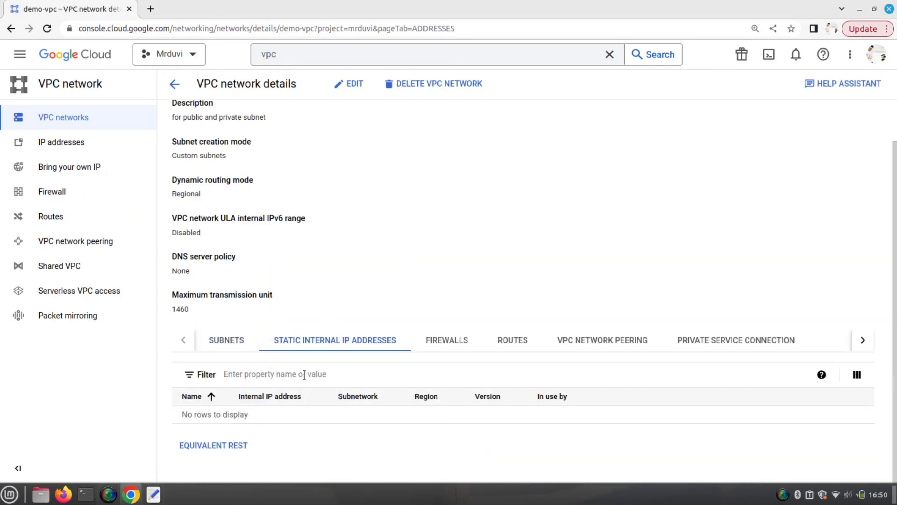
click(462, 348)
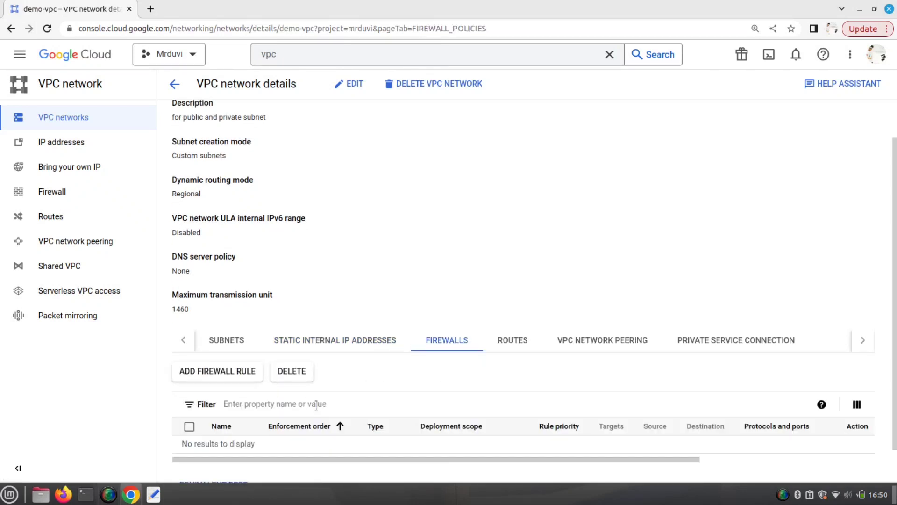
click(507, 345)
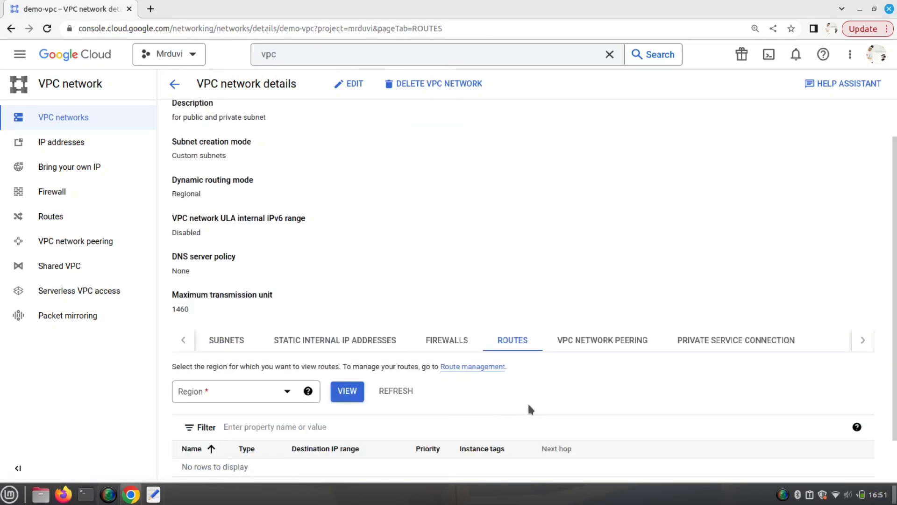
scroll(530, 406, down, 1)
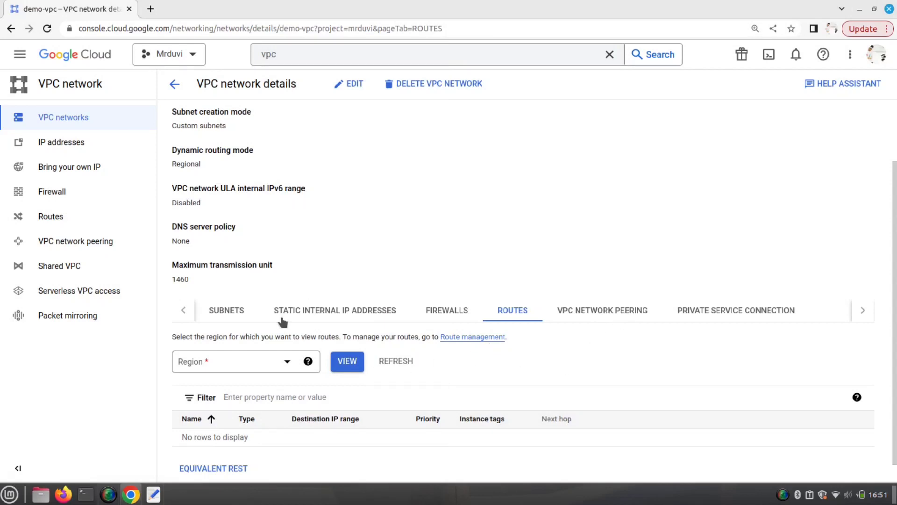
- Load demo-vpc's asia-east1 (Taiwan) routes and highlight the subnet routes and the 0.0.0.0/0 range
click(285, 364)
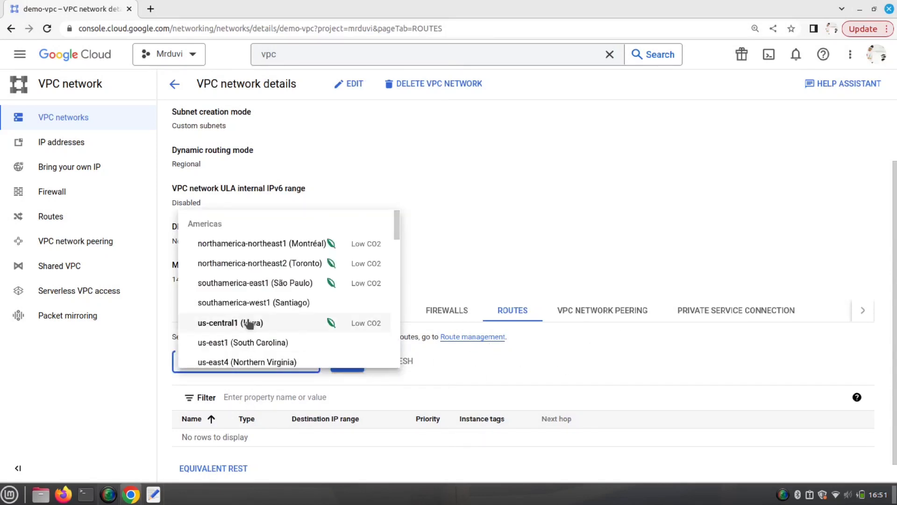
scroll(249, 323, down, 3)
scroll(249, 324, down, 8)
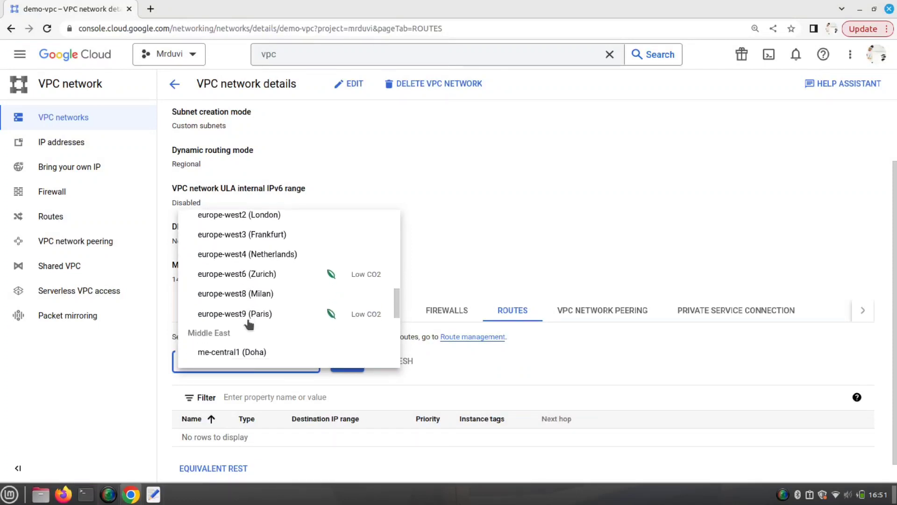
scroll(247, 316, down, 3)
click(248, 279)
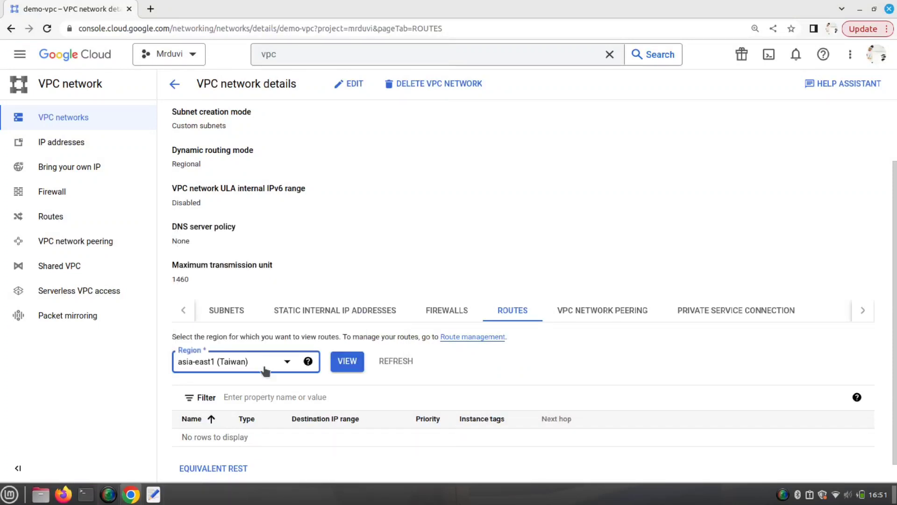
click(354, 369)
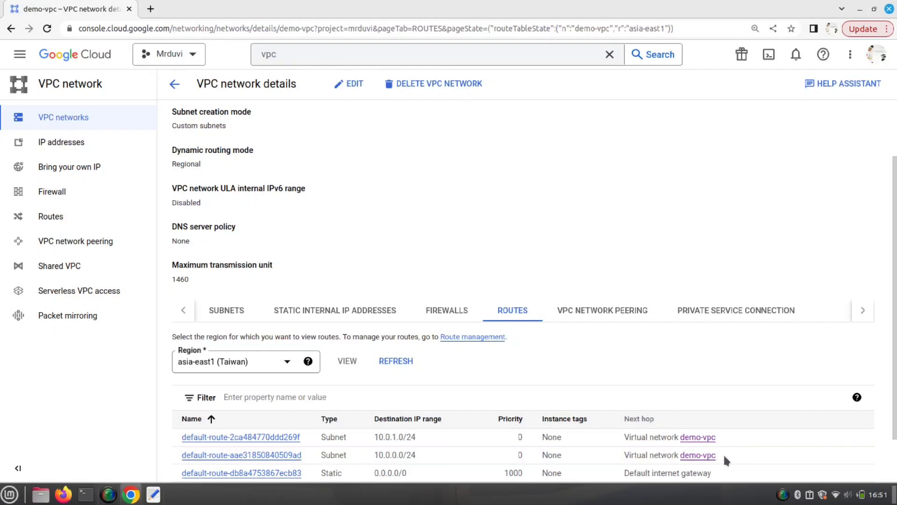
drag(729, 457, 176, 437)
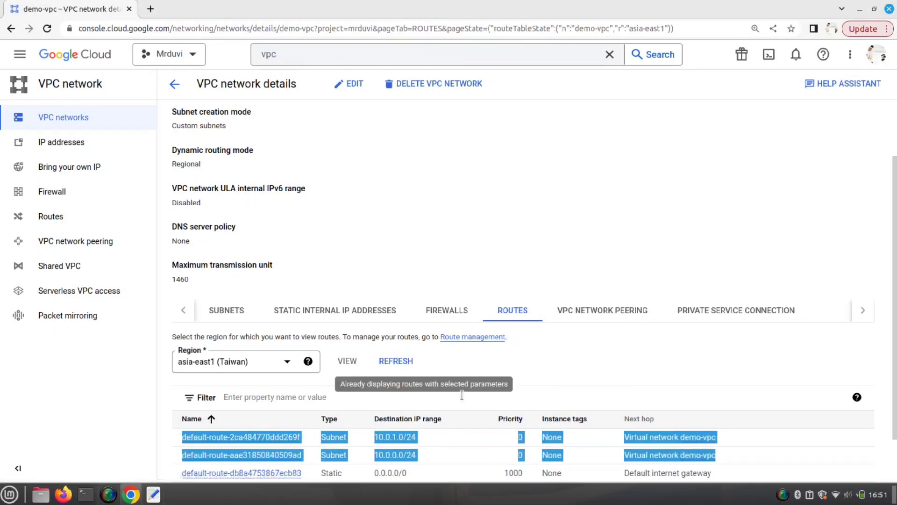
click(623, 368)
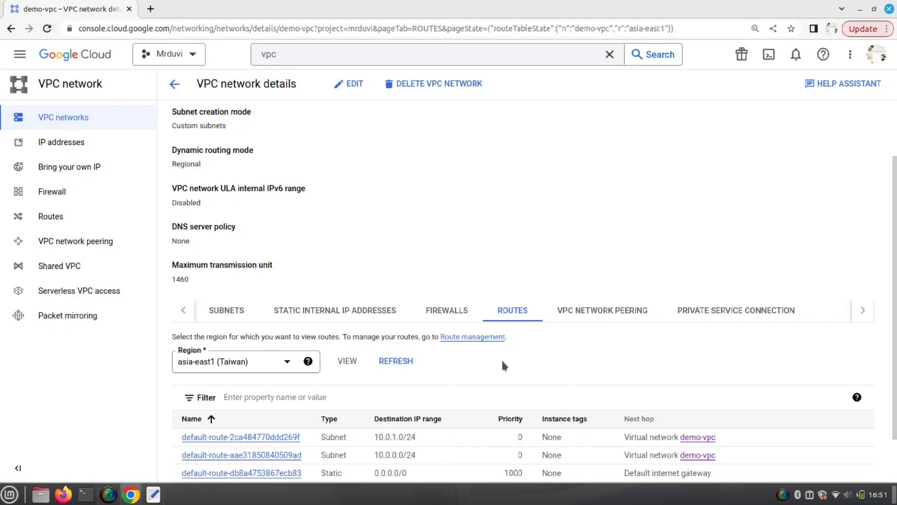
scroll(504, 365, up, 1)
scroll(503, 365, down, 1)
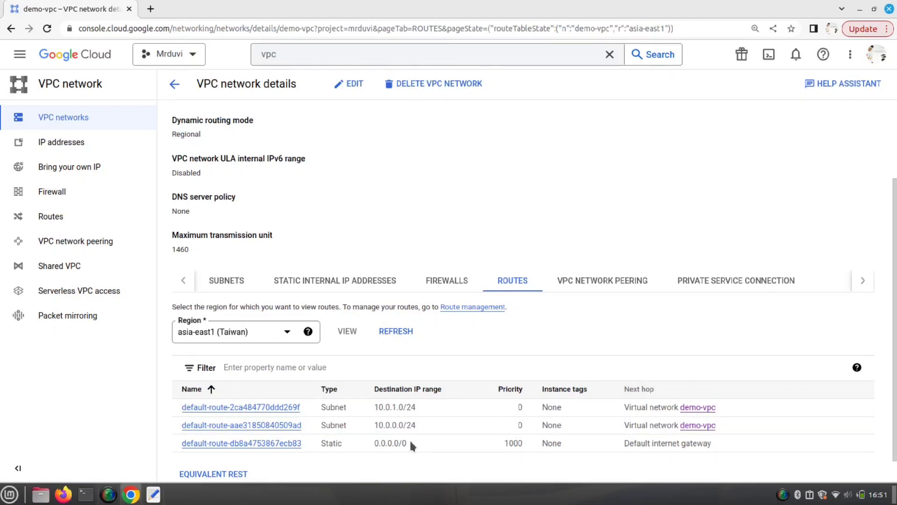
drag(411, 443, 373, 445)
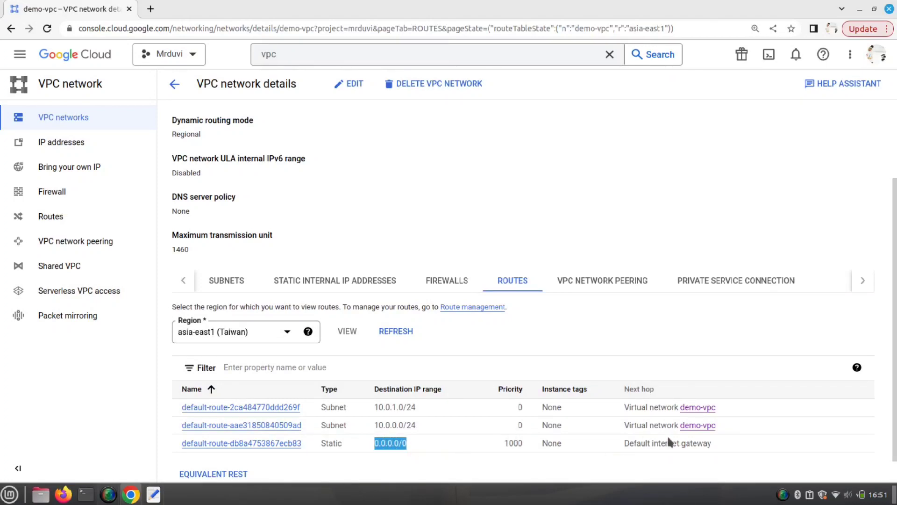
scroll(353, 394, up, 3)
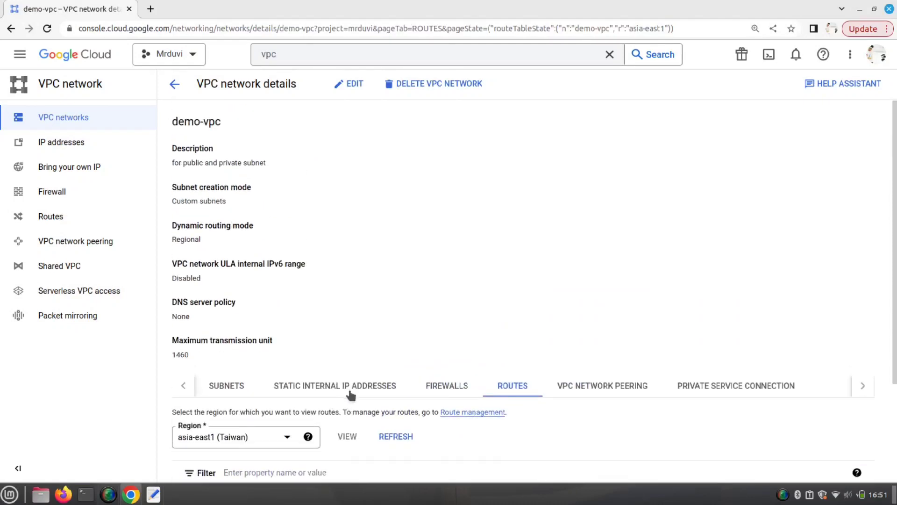
- Return to the VPC networks list, clear the search box, and bring up the text editor notes
click(174, 84)
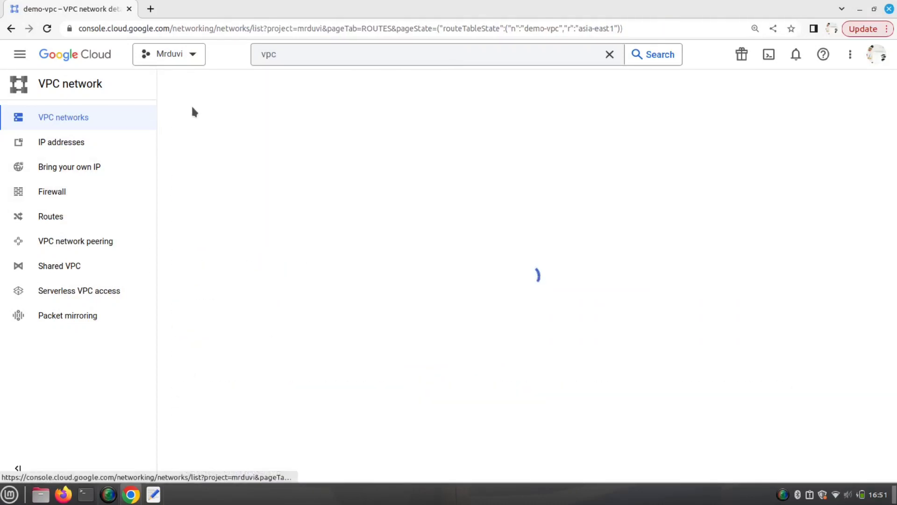
click(308, 57)
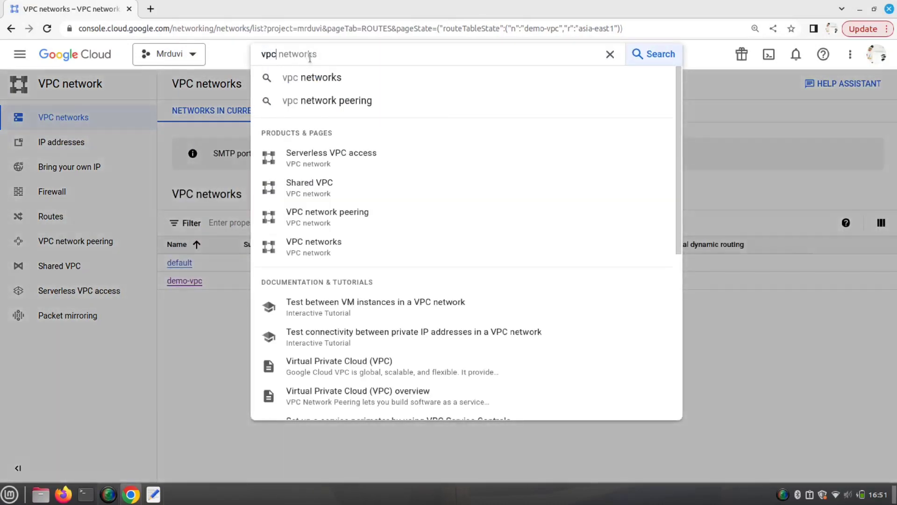
key(BackSpace)
key(BackSpace)
key(BackSpace)
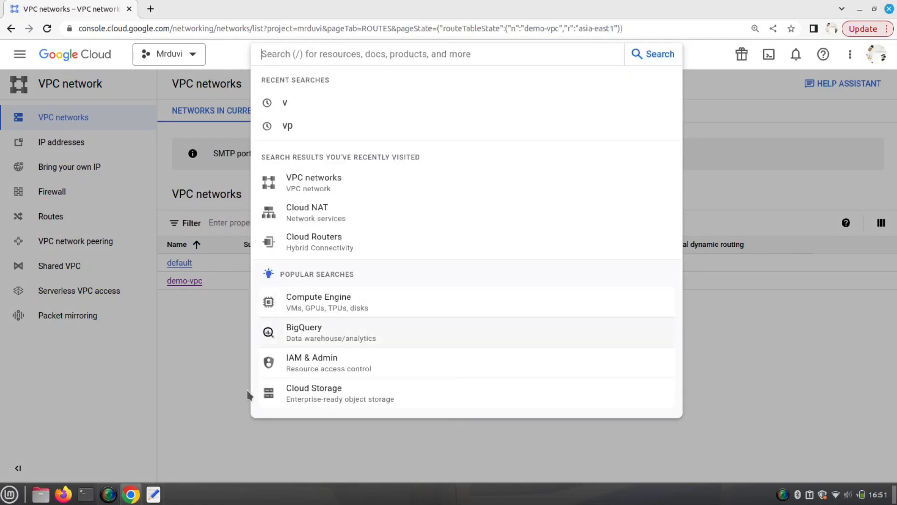
click(152, 494)
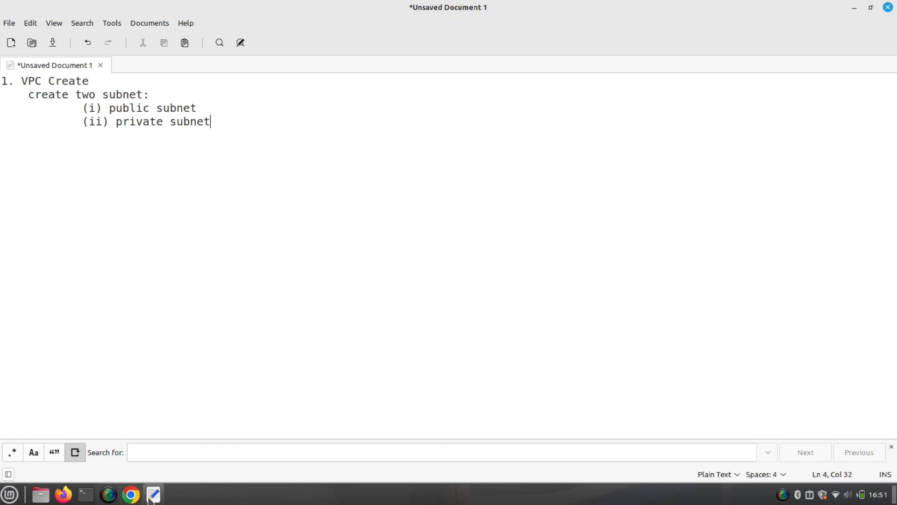
- Add the note '2. Create route and add source 0.0.0.0/0' and go back to the browser
key(Return)
key(Return)
text(2)
text(. Create)
text(route)
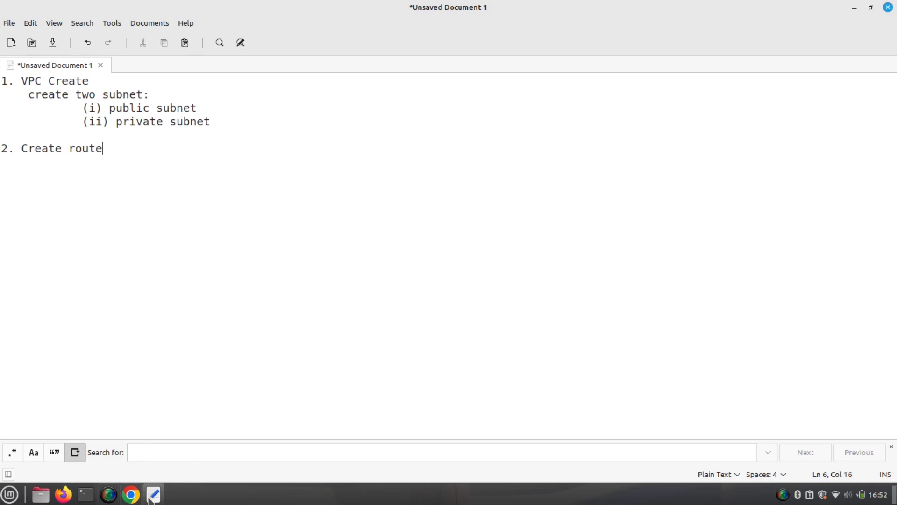
text(and add source)
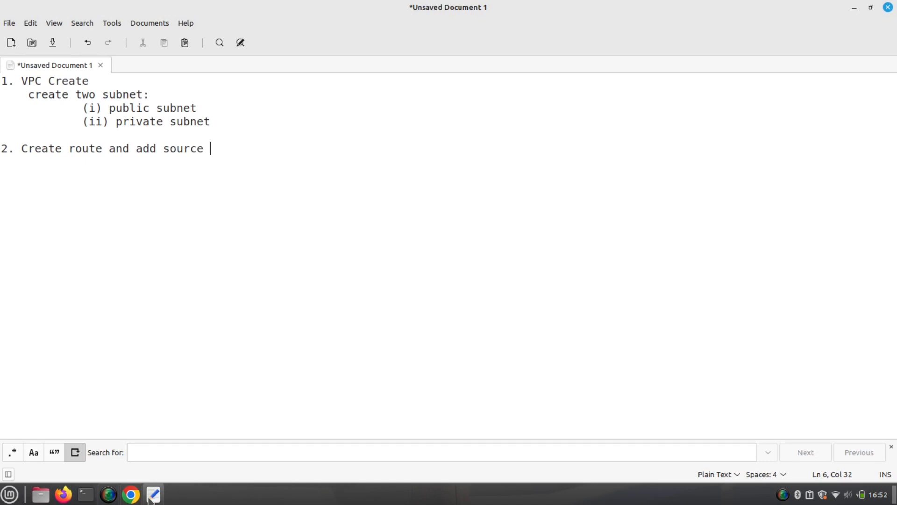
text( 0.0.0.0/0)
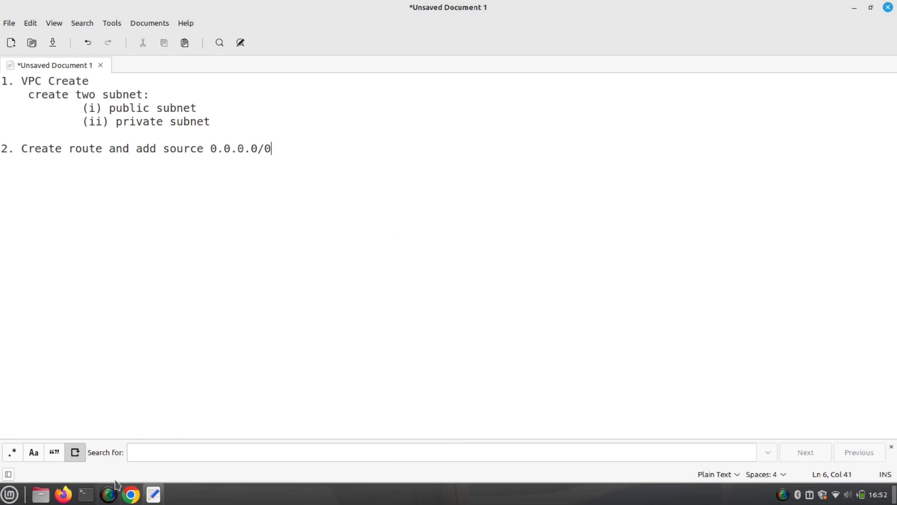
click(131, 494)
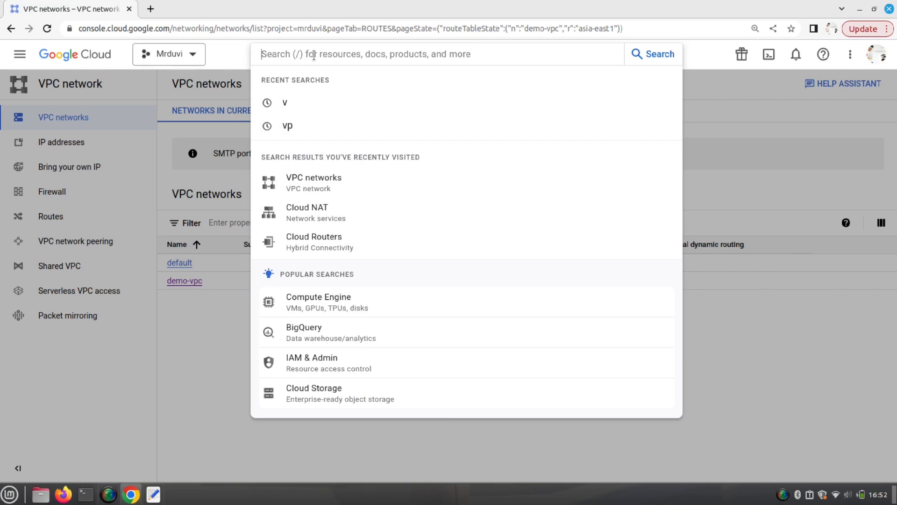
- Search 'routes', open Cloud Routers, and begin a new router named demo-route, then return to the notes
text(routes)
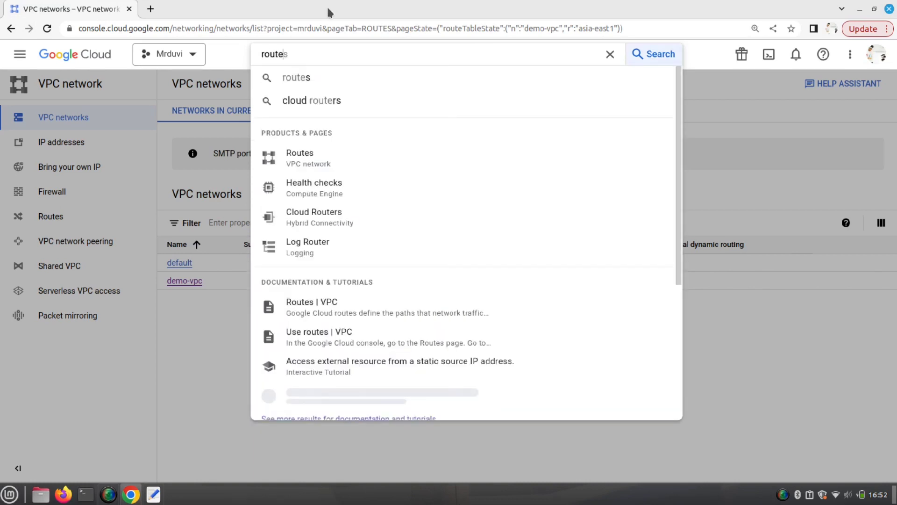
click(319, 218)
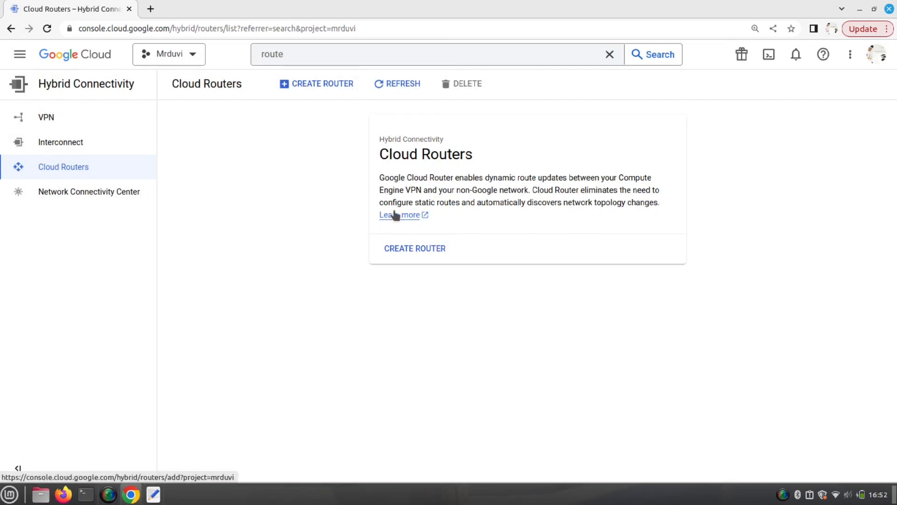
click(415, 249)
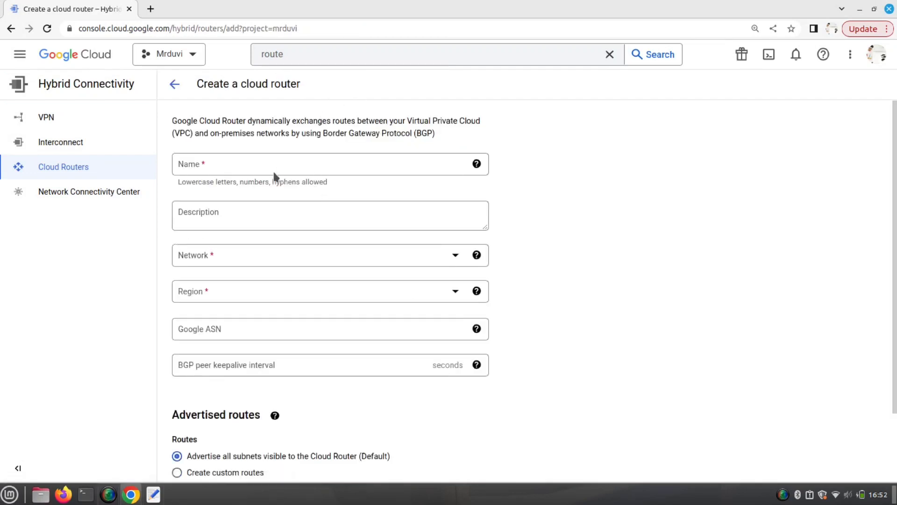
click(276, 167)
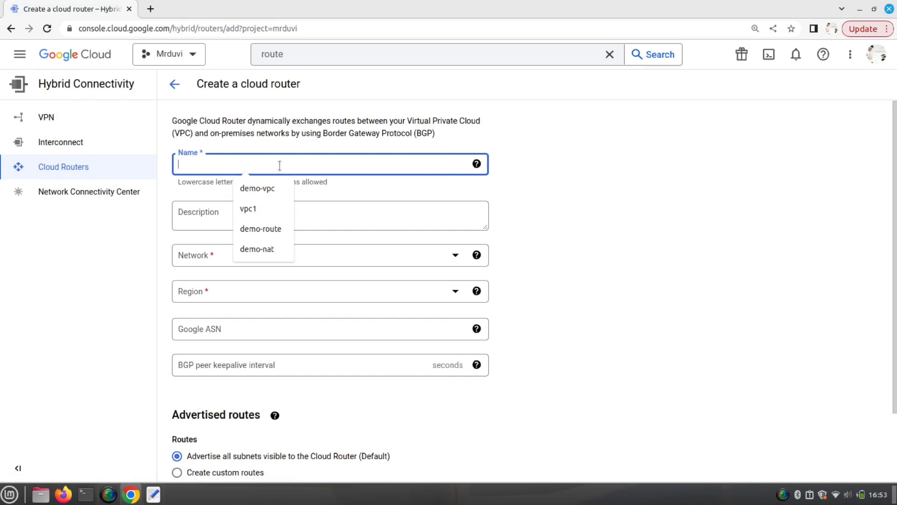
text(demo-route)
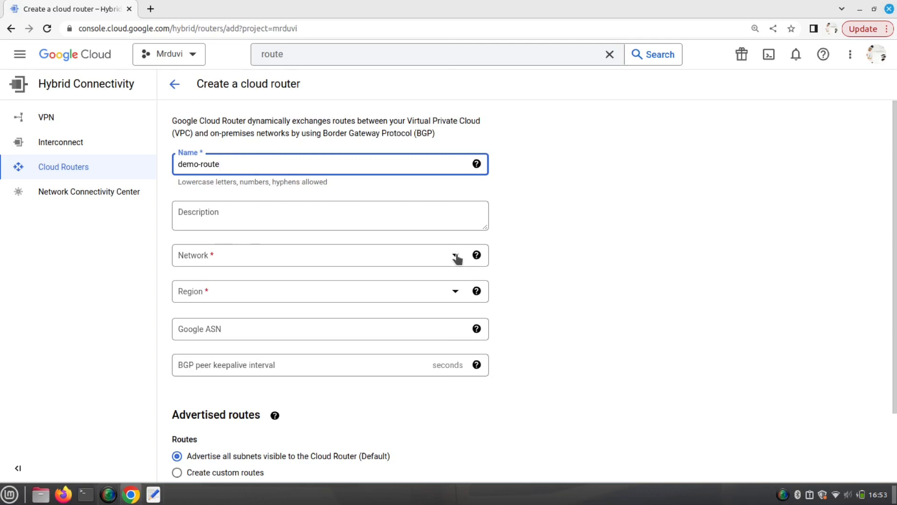
click(153, 494)
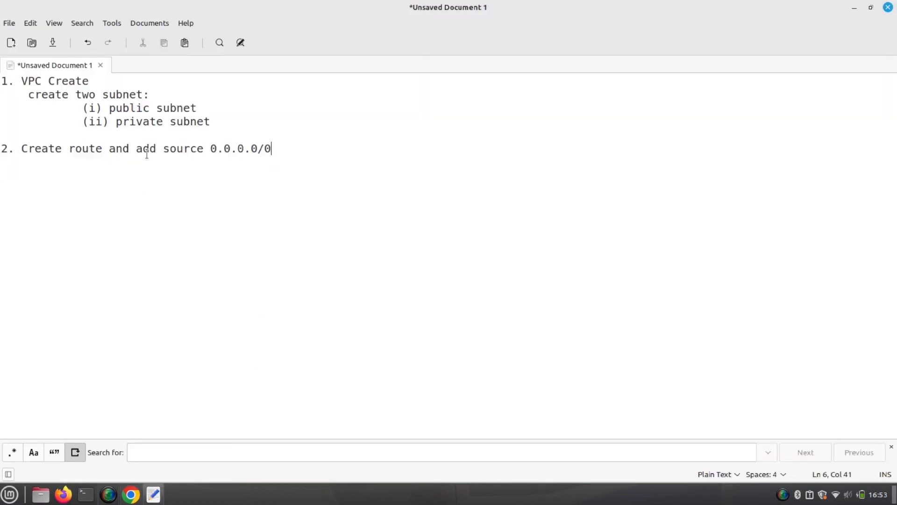
- Insert ', vpc network add' after 'route' in note step 2 and return to the router form
click(105, 153)
text(, vpc )
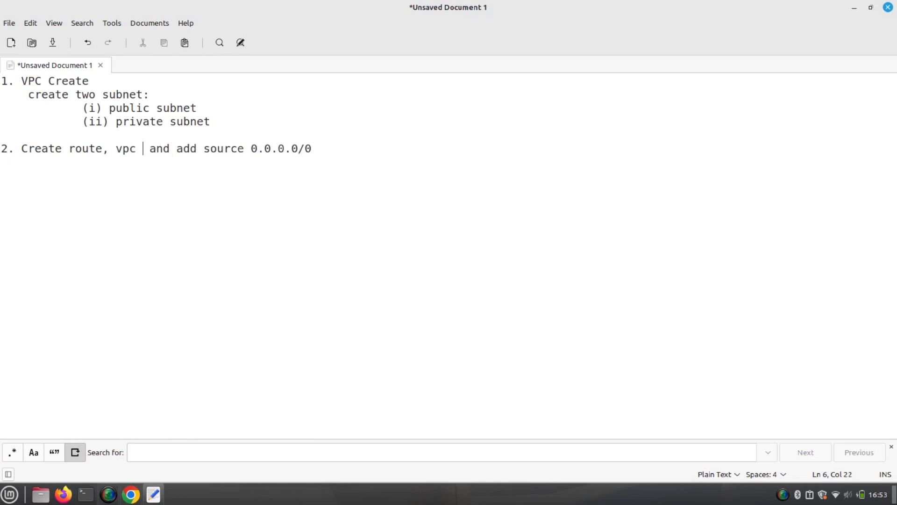
text(net)
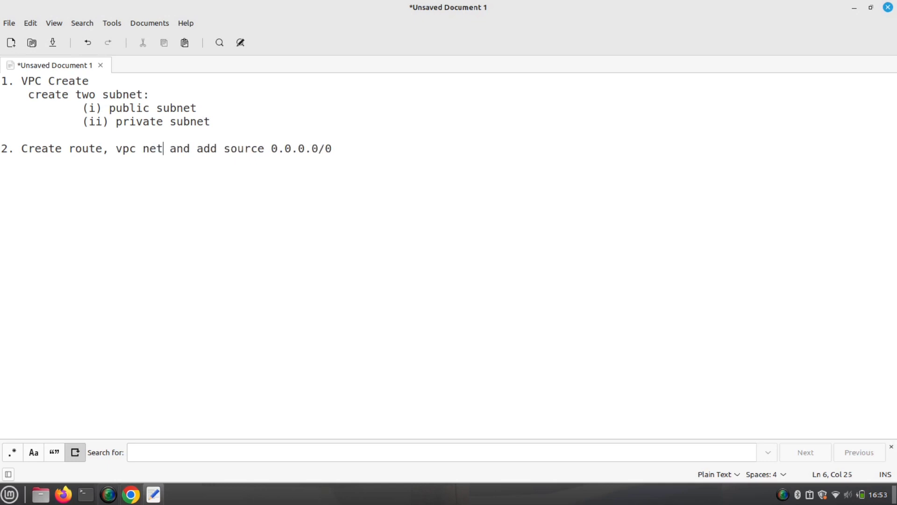
text(work)
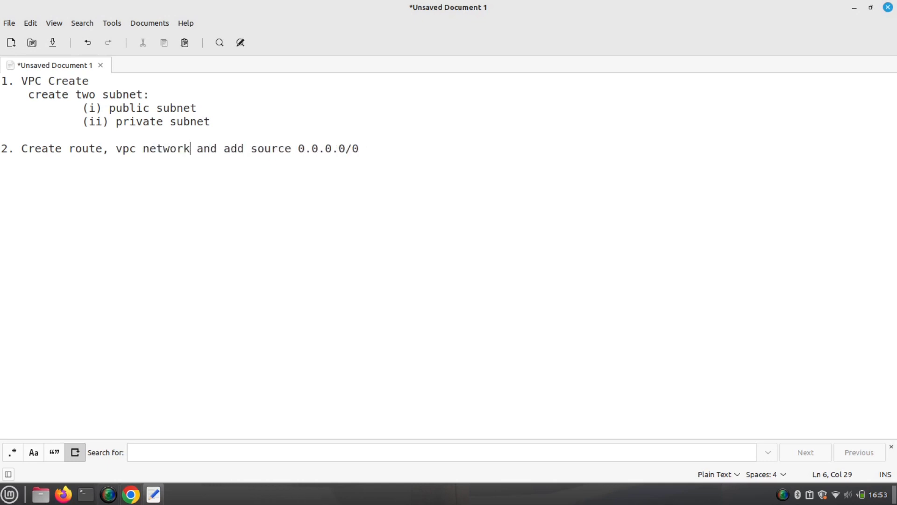
text( add)
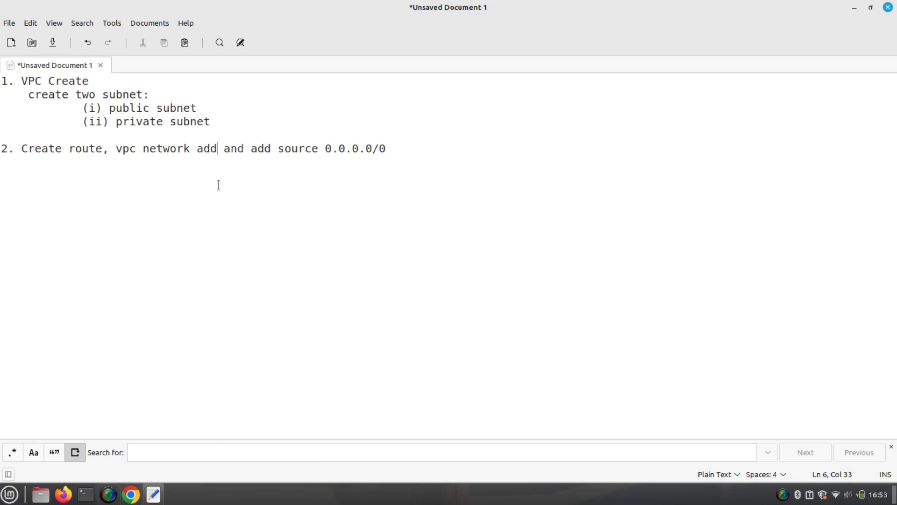
click(131, 494)
- Set the demo-route router's network to demo-vpc and its region to asia-east1 (Taiwan)
click(454, 256)
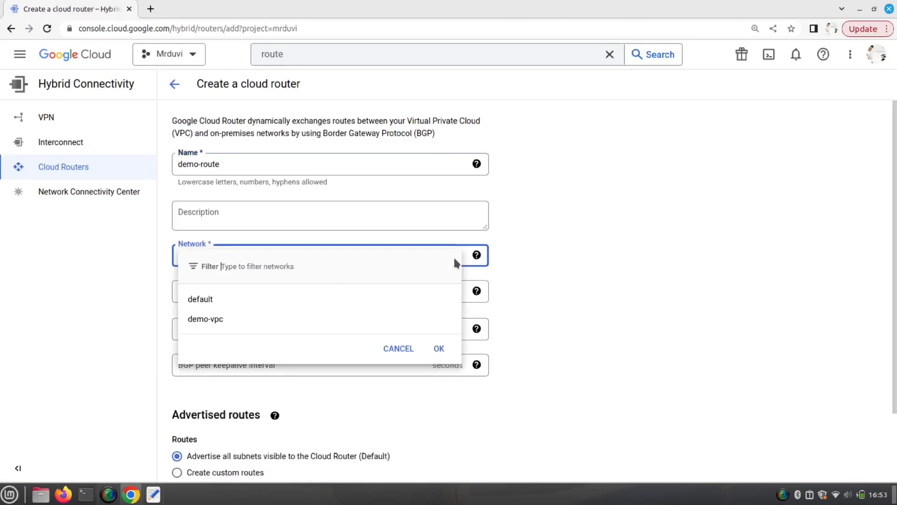
click(201, 321)
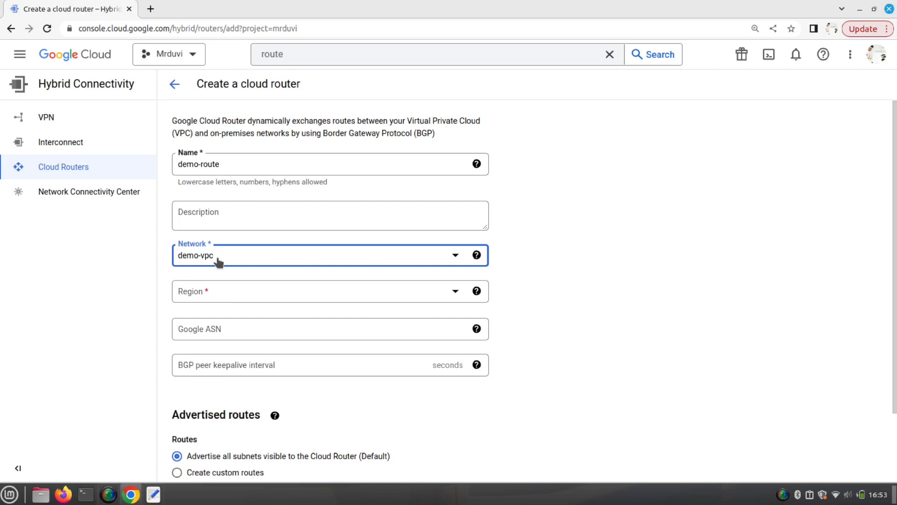
click(455, 293)
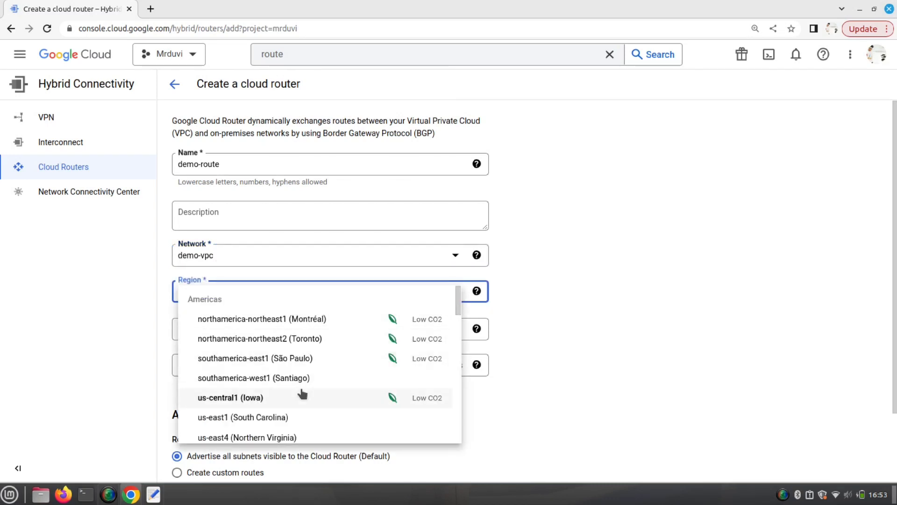
scroll(307, 382, down, 2)
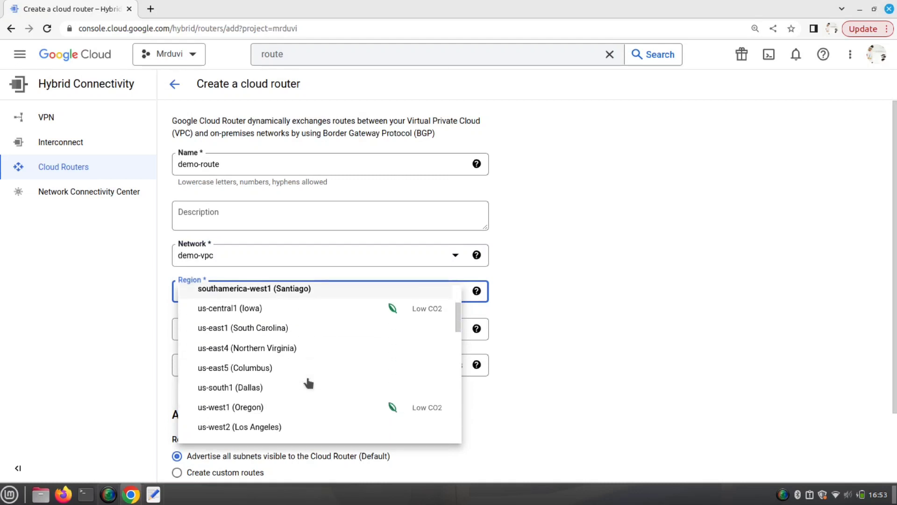
scroll(309, 383, down, 6)
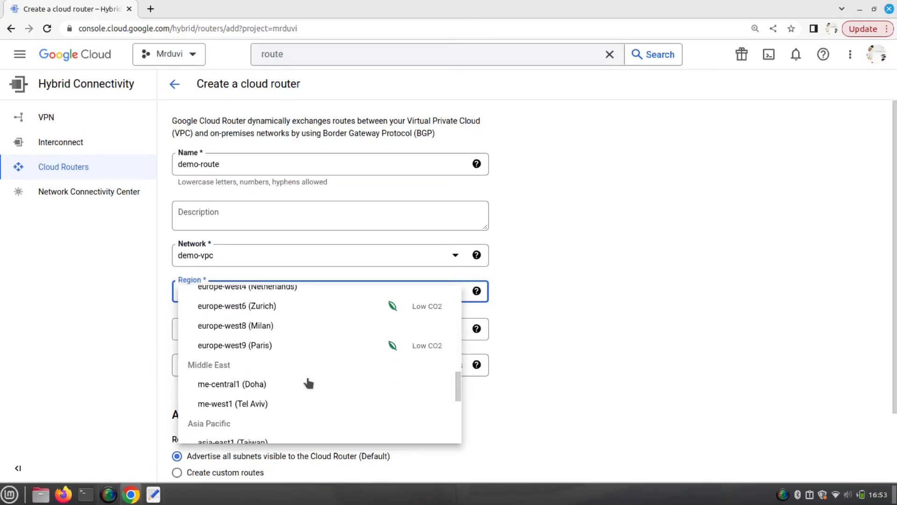
scroll(308, 382, down, 2)
click(247, 356)
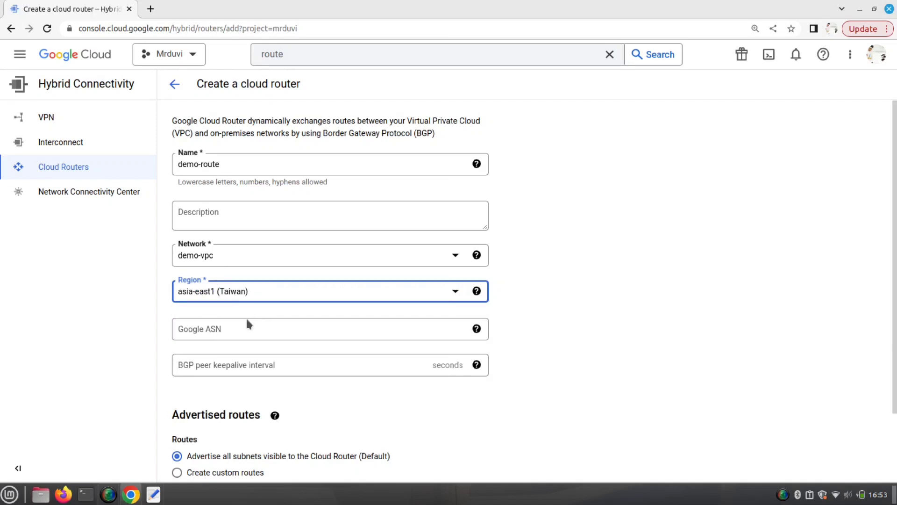
scroll(594, 346, down, 3)
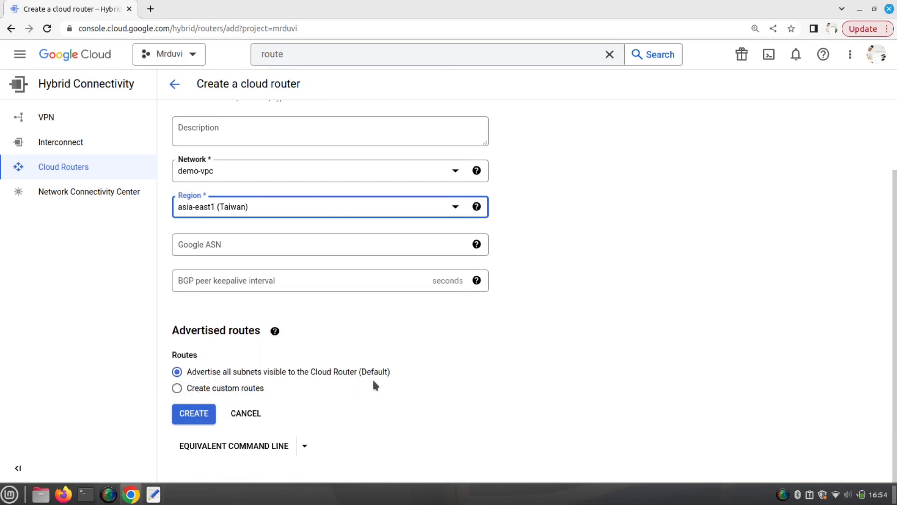
- Switch the router to custom advertised routes and add a Custom IP range entry of 0.0.0.0/0
click(202, 392)
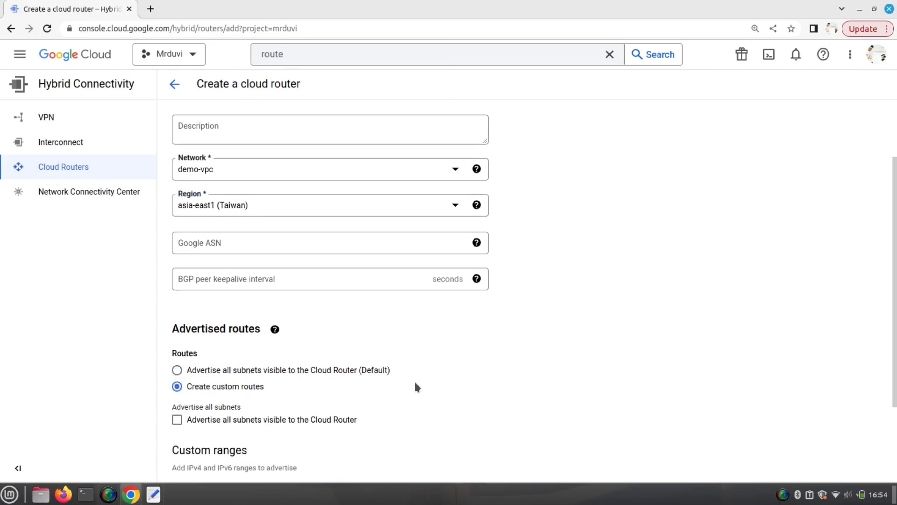
scroll(417, 386, down, 3)
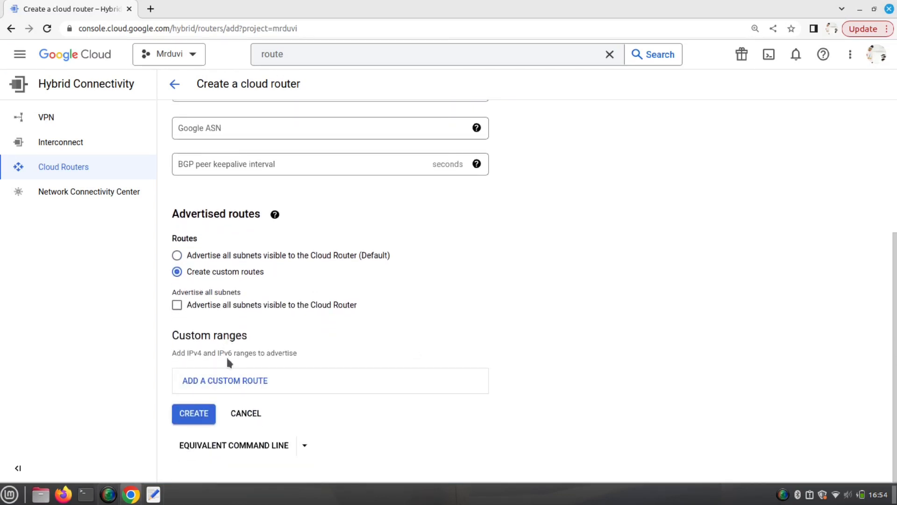
click(224, 385)
scroll(222, 323, down, 3)
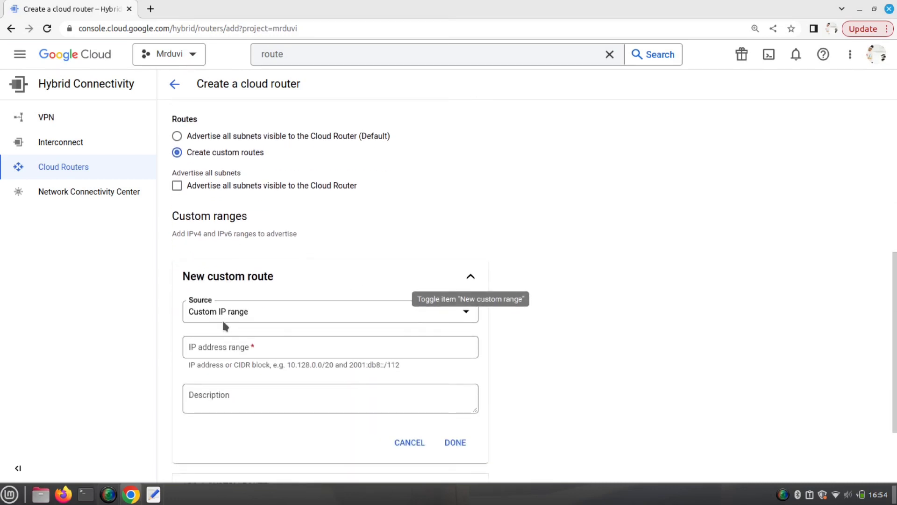
click(241, 318)
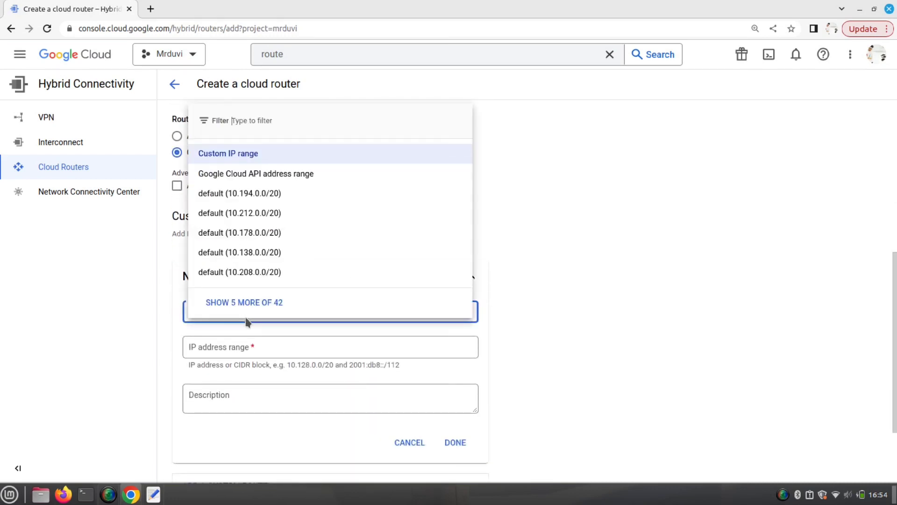
click(588, 310)
click(260, 344)
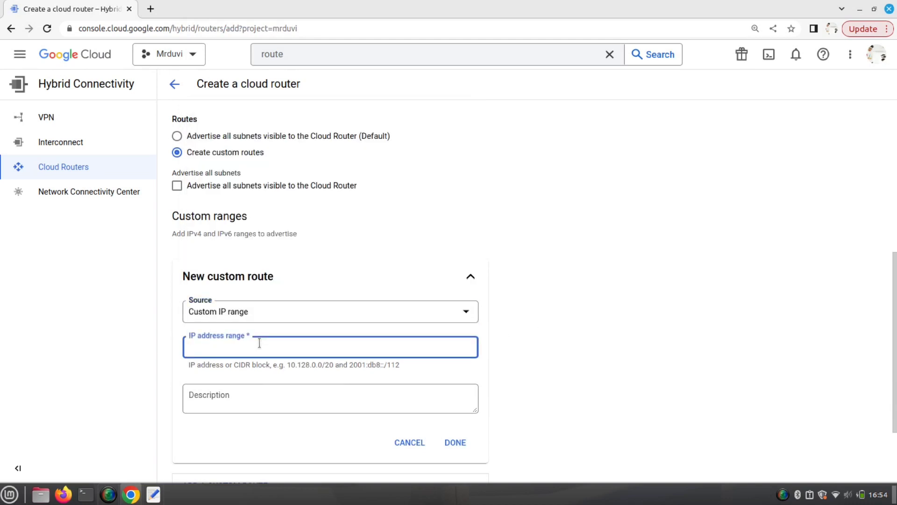
text(0.0.0.0/0)
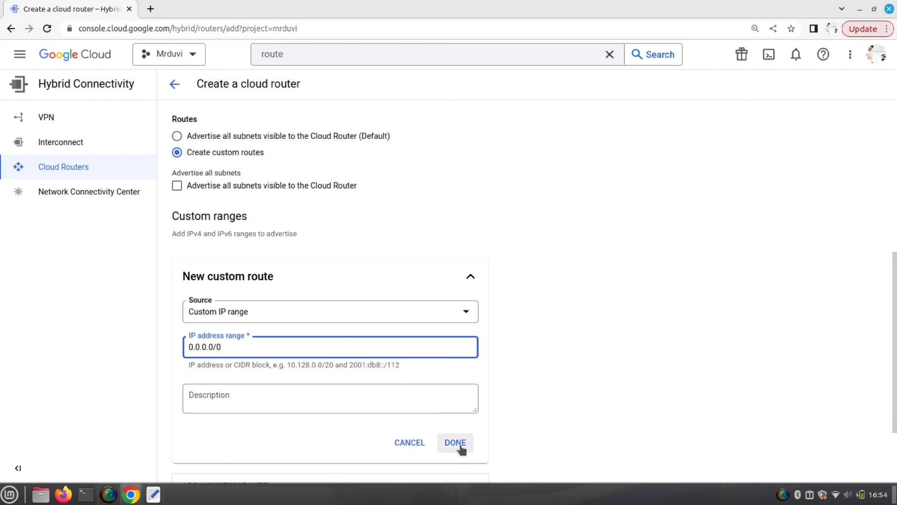
scroll(498, 423, down, 2)
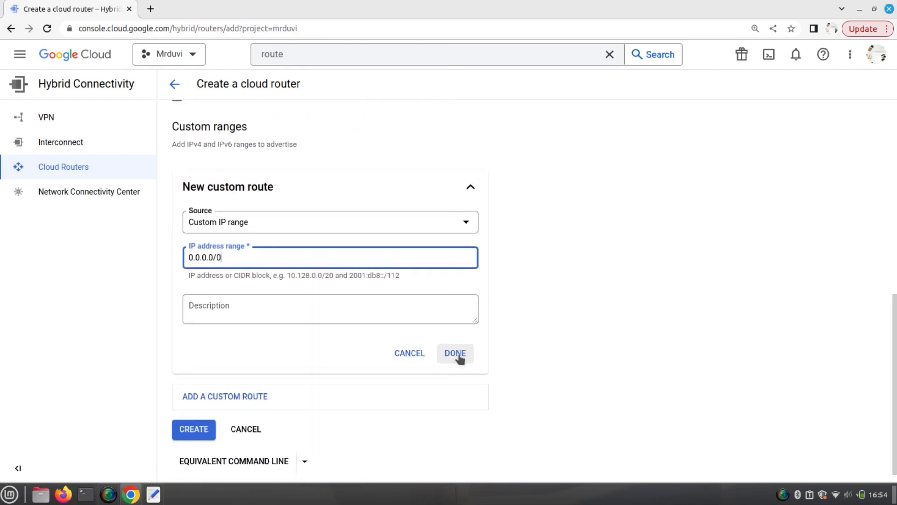
scroll(231, 367, up, 8)
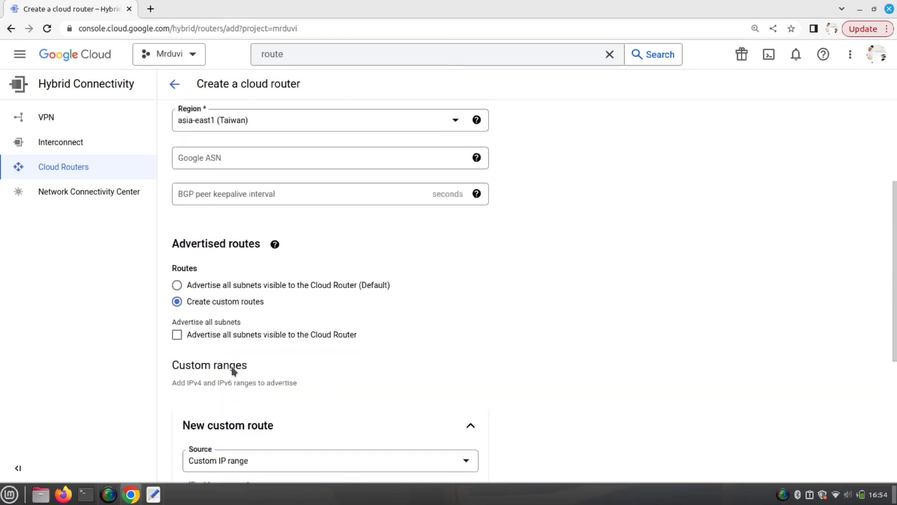
scroll(232, 370, up, 1)
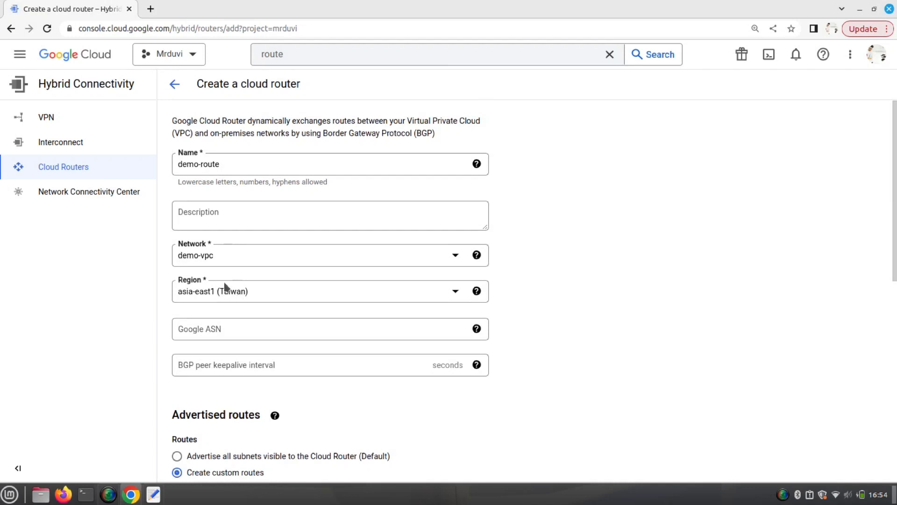
scroll(249, 342, down, 9)
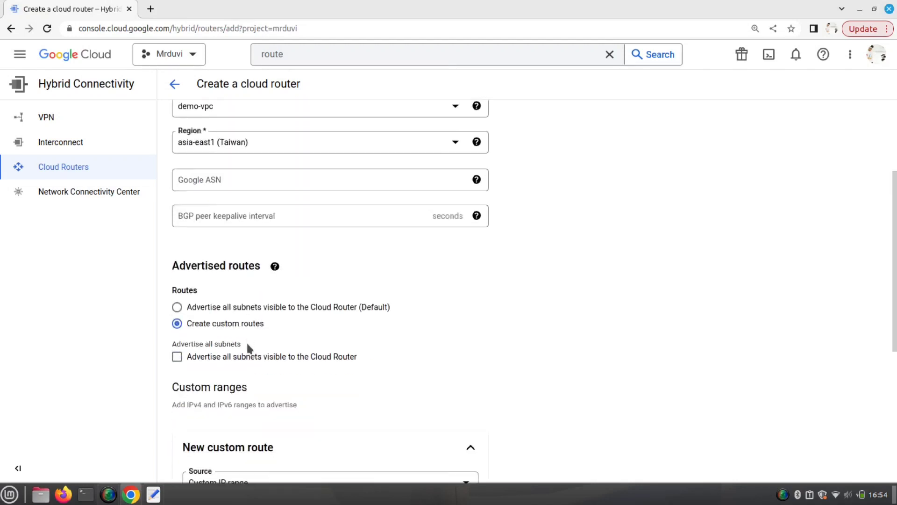
scroll(244, 368, down, 4)
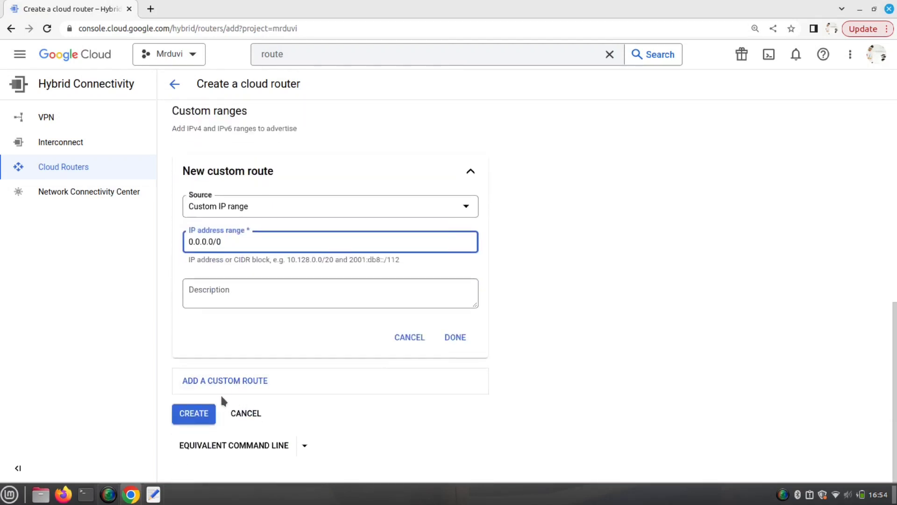
- Create the demo-route router and follow its progress in the notifications list
click(194, 414)
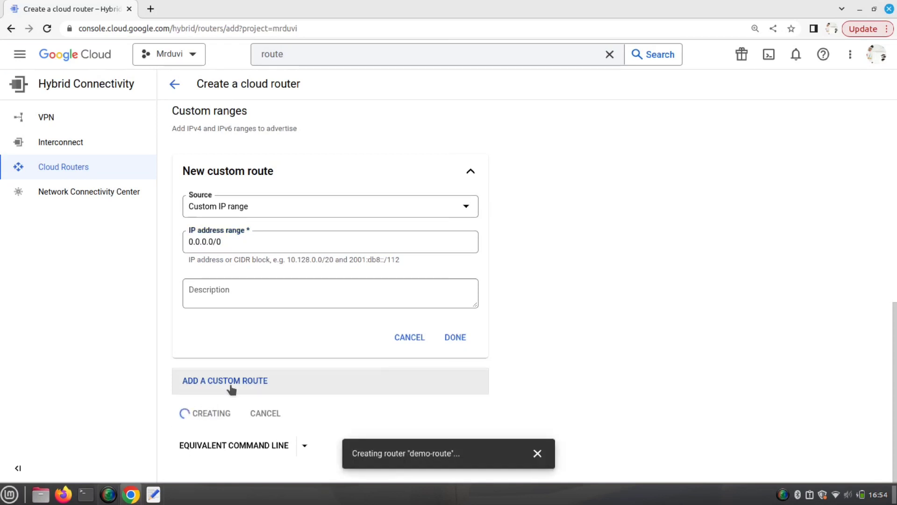
click(796, 55)
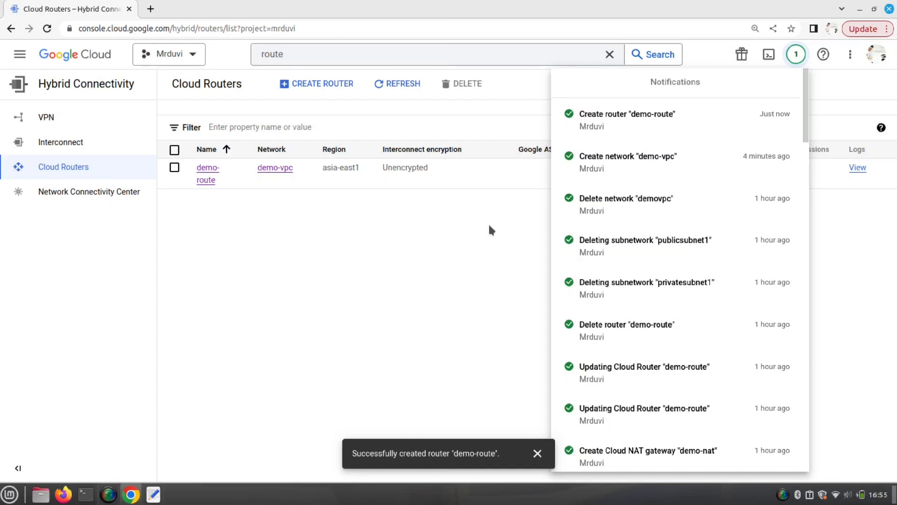
click(473, 246)
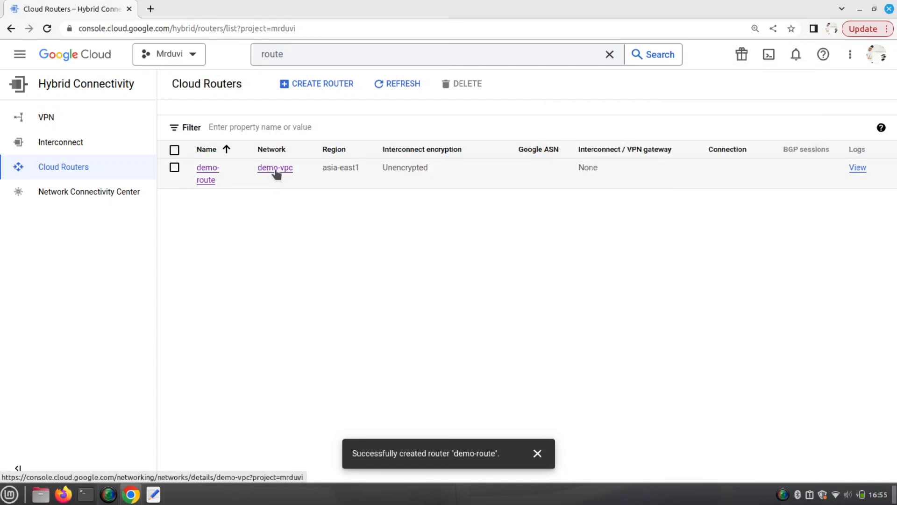
- Review demo-route's advertised custom and subnet IP ranges, then return to the Cloud Routers list
click(206, 172)
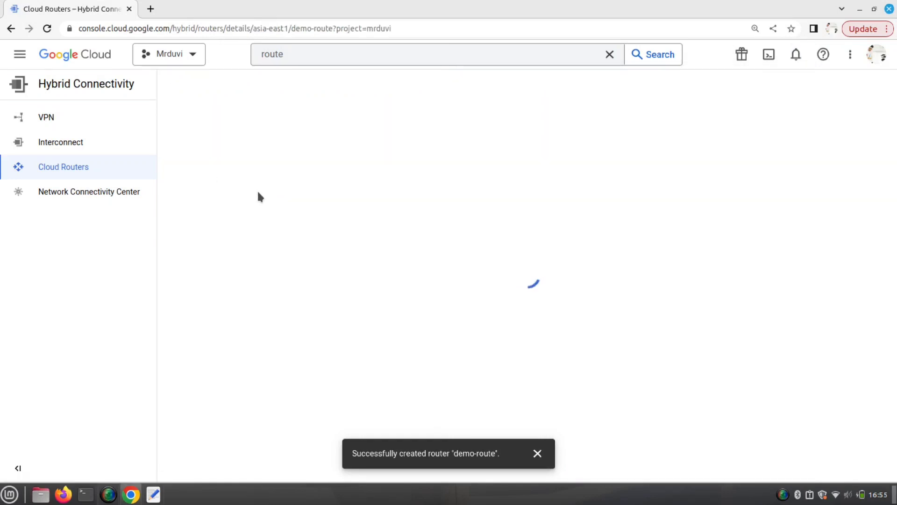
scroll(286, 247, down, 3)
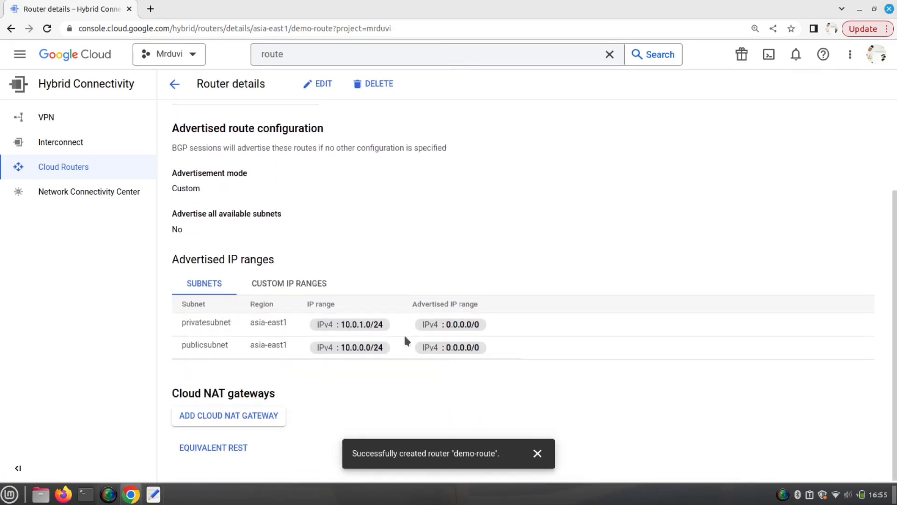
click(294, 284)
click(202, 310)
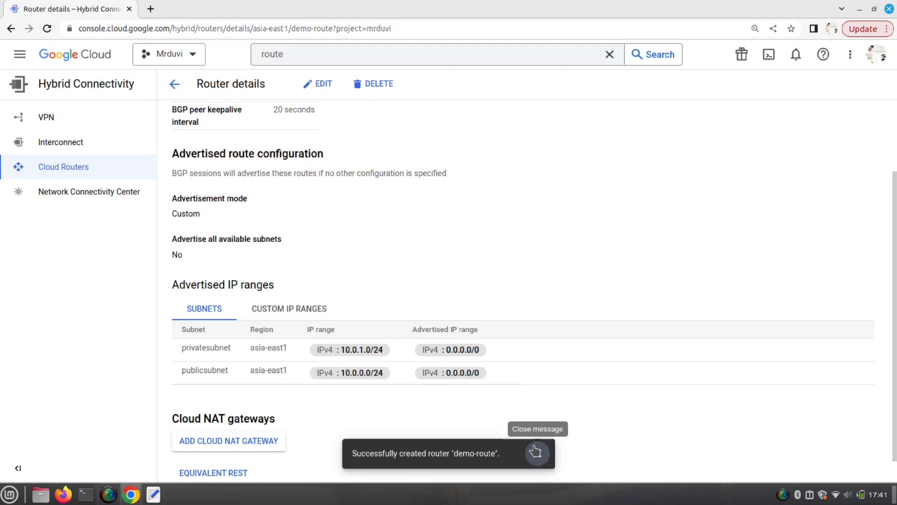
click(537, 453)
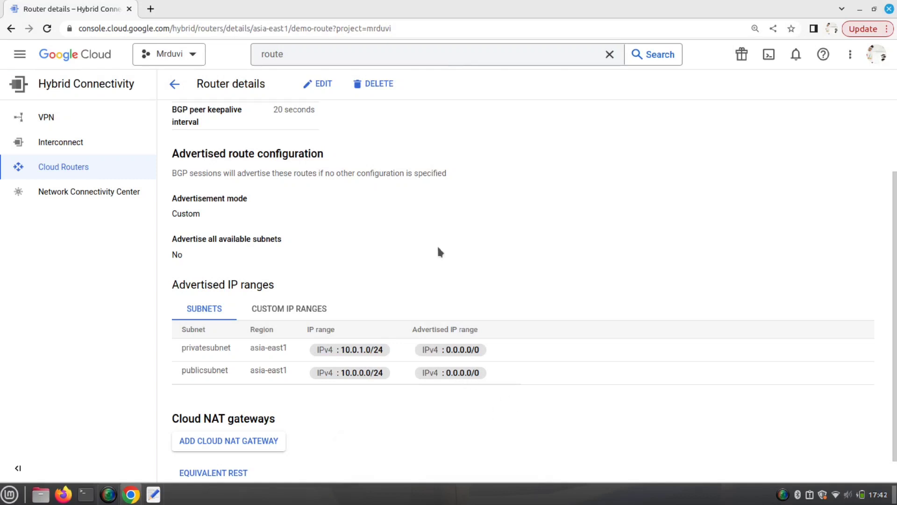
click(175, 84)
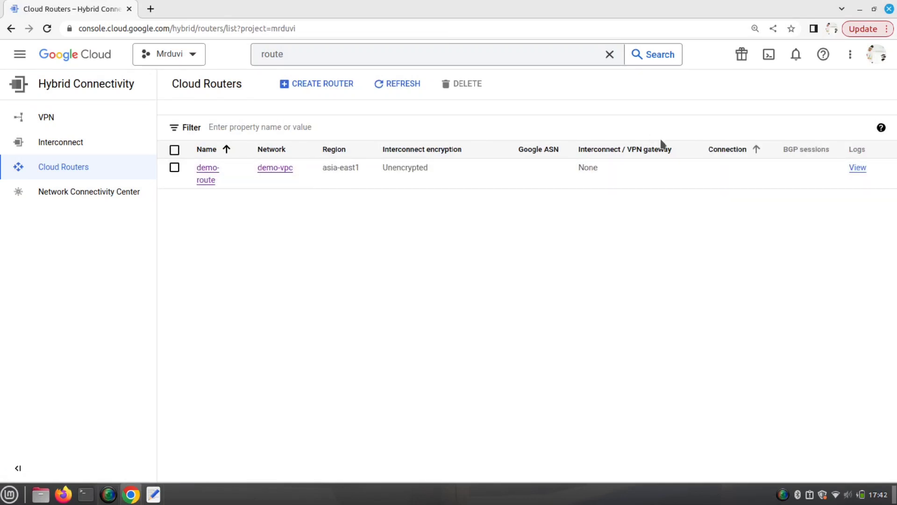
- Search 'nat', open Cloud NAT, and start a new gateway named demo-nat
click(340, 59)
key(BackSpace)
key(BackSpace)
key(BackSpace)
key(BackSpace)
key(BackSpace)
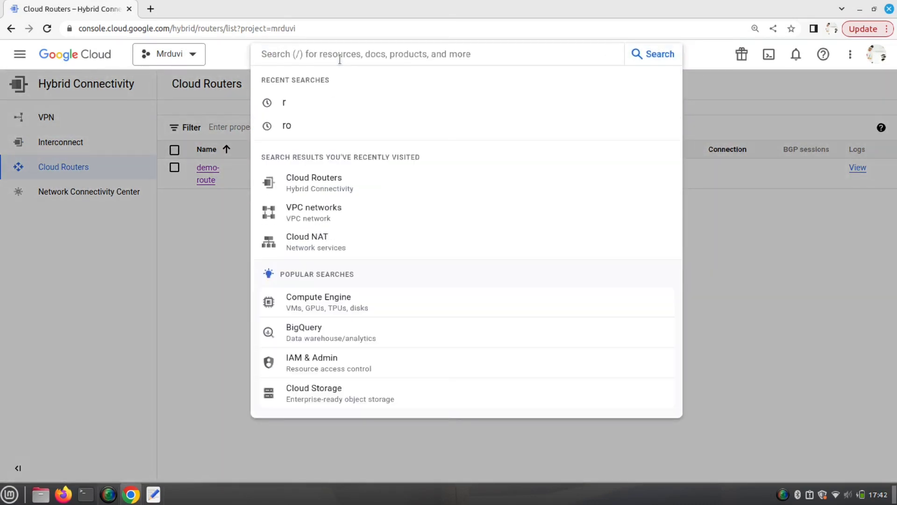
text(nat)
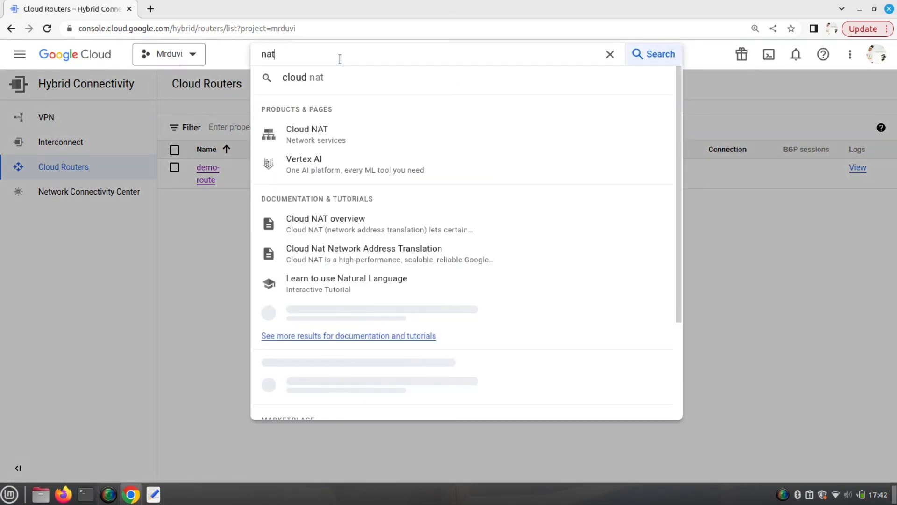
click(319, 138)
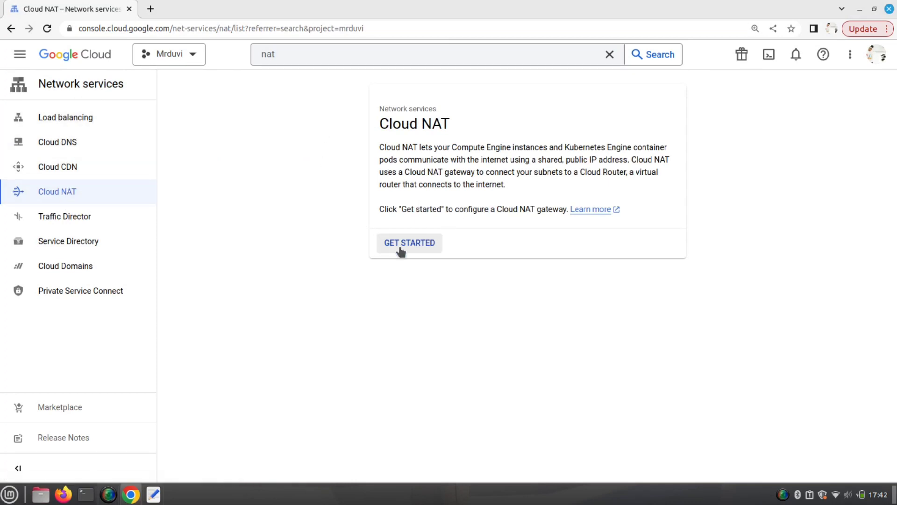
click(414, 247)
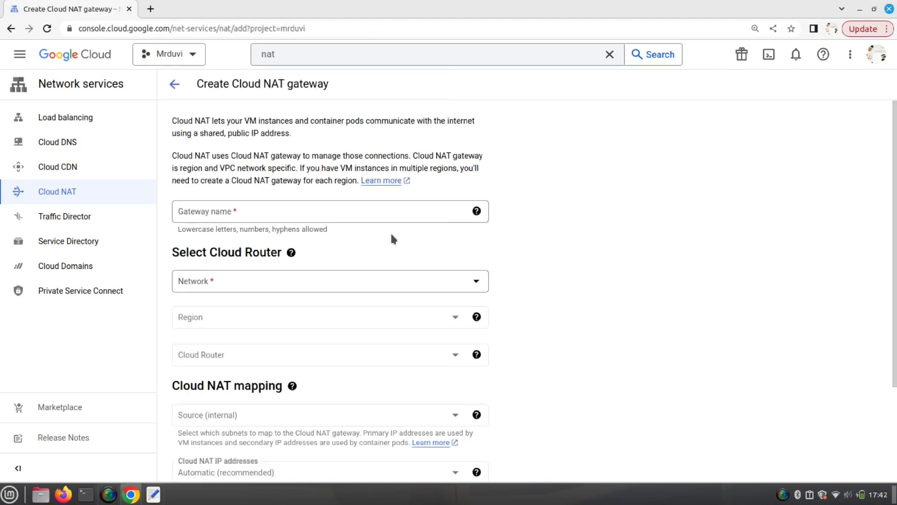
click(382, 216)
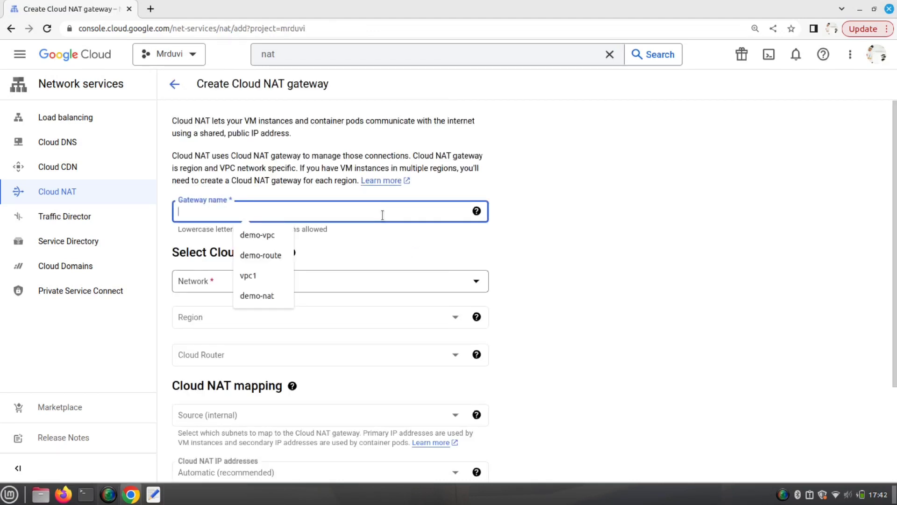
text(demo_)
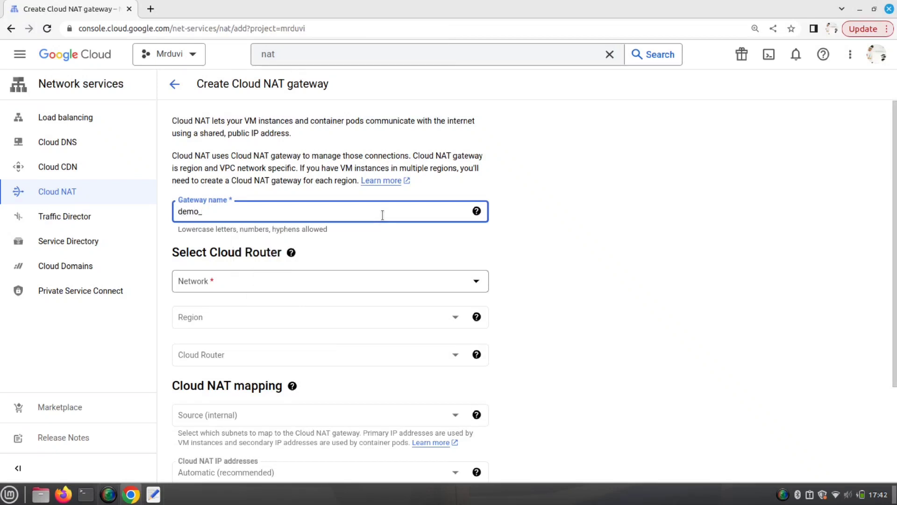
key(BackSpace)
text(-nat)
- Set the NAT gateway's network to demo-vpc, region asia-east1 (Taiwan), and router demo-route
click(480, 284)
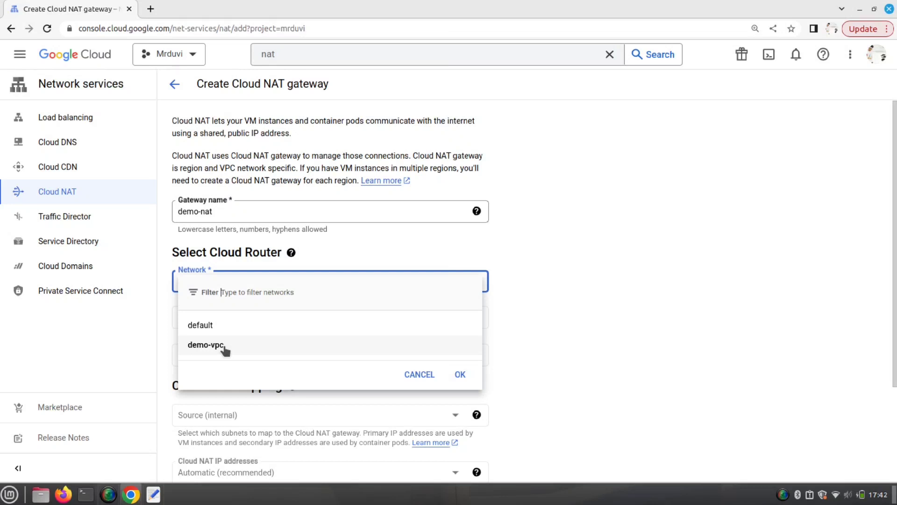
click(206, 345)
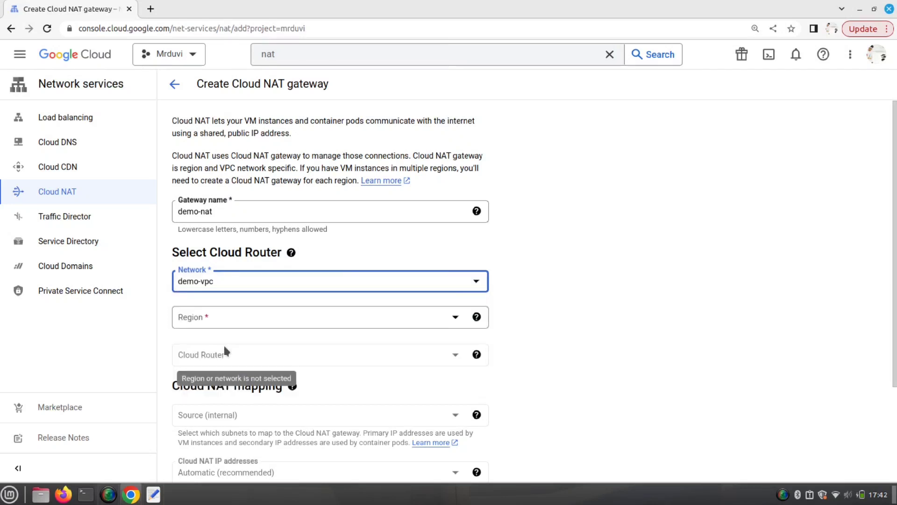
click(452, 317)
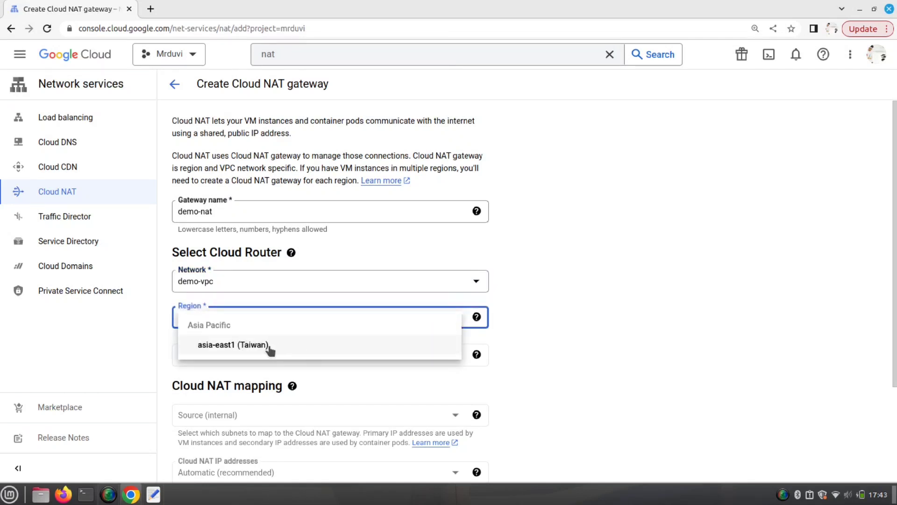
click(272, 346)
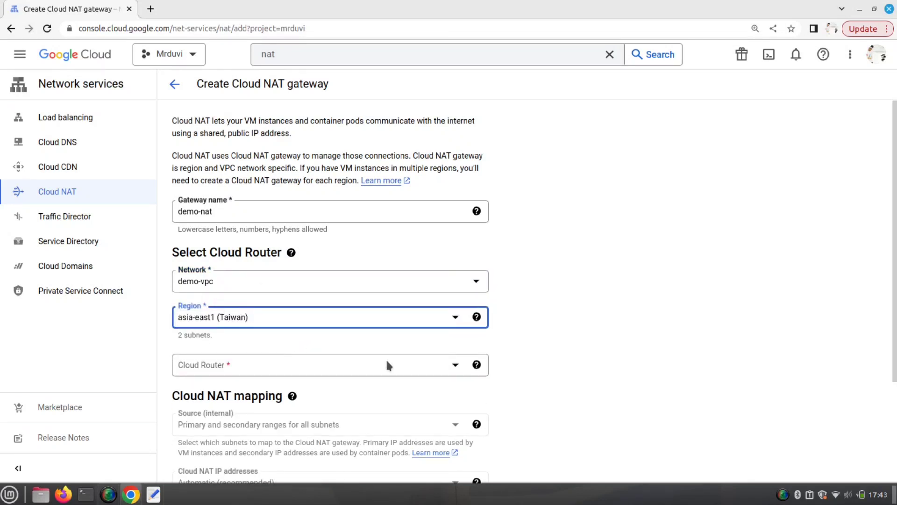
click(454, 364)
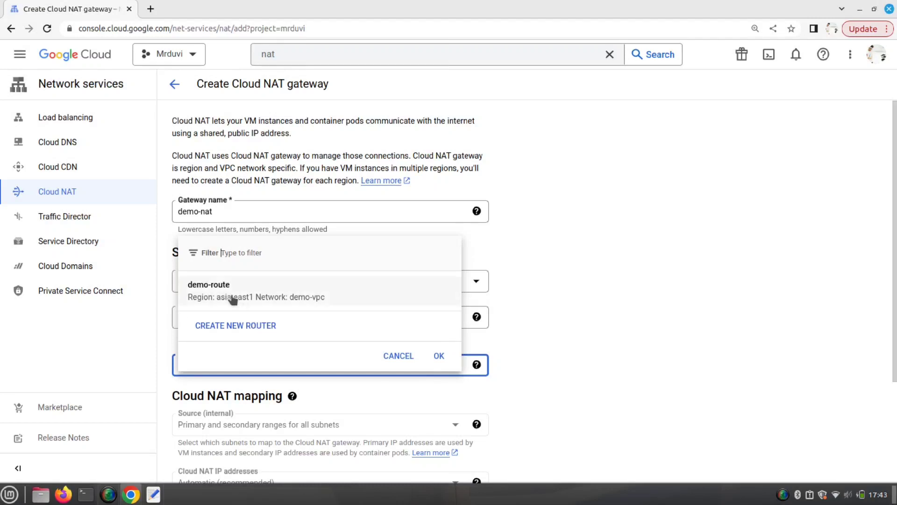
click(211, 296)
click(244, 295)
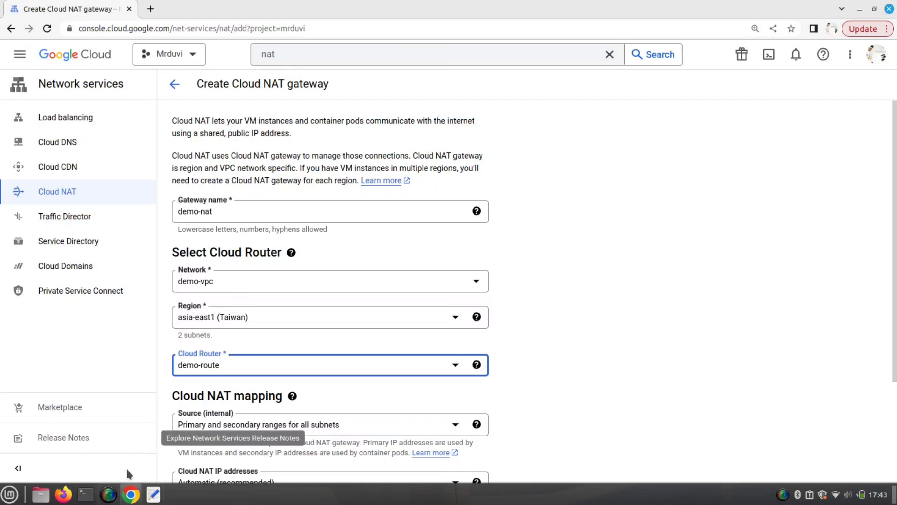
- Add note line '3. create NAT:- Add vpc, region then add route' below the route step
click(153, 494)
click(427, 154)
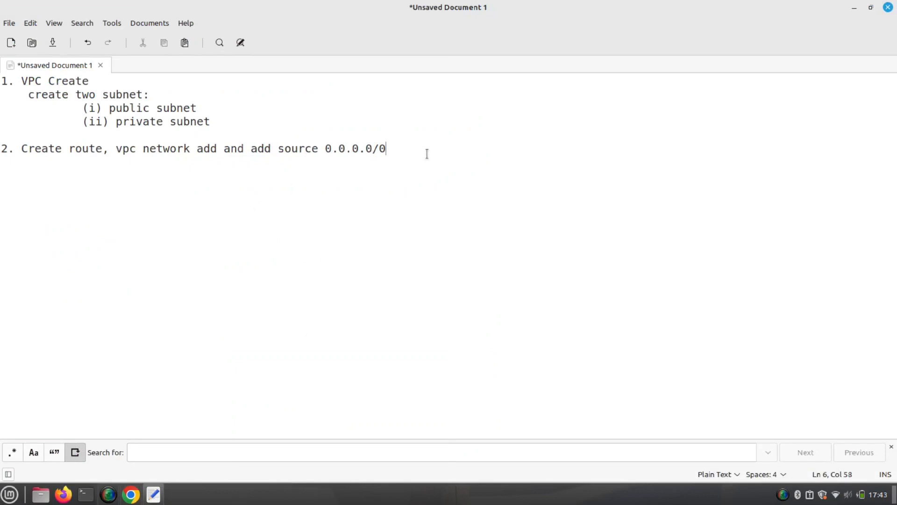
key(Return)
text(3. create NAT:)
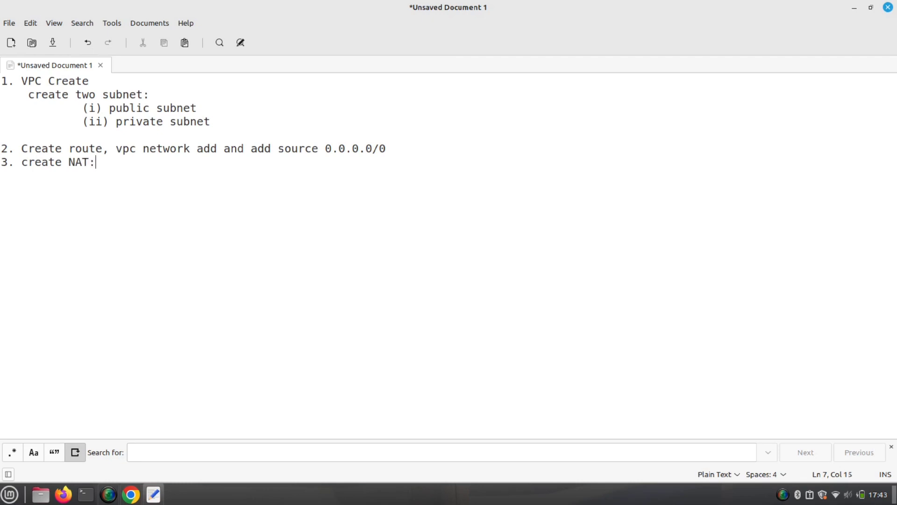
text(- AD)
key(BackSpace)
text(dd vpc, reg)
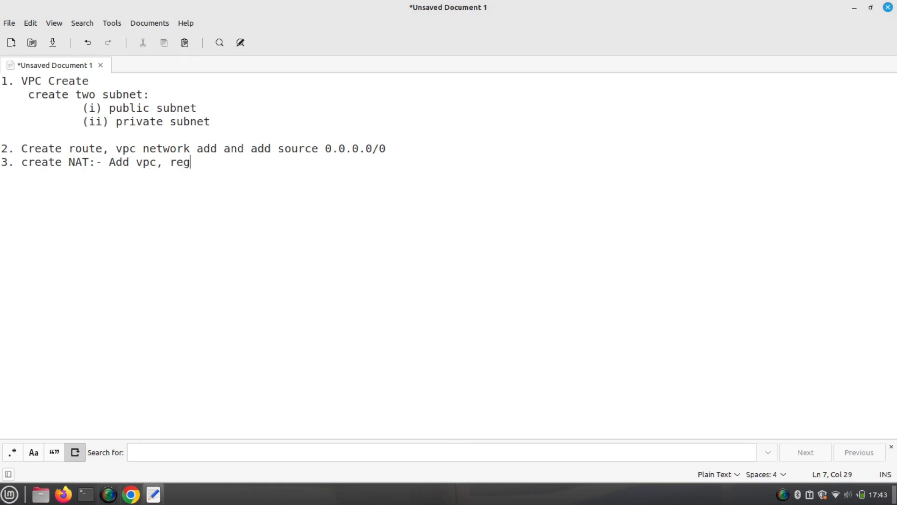
text(ion,)
key(BackSpace)
key(BackSpace)
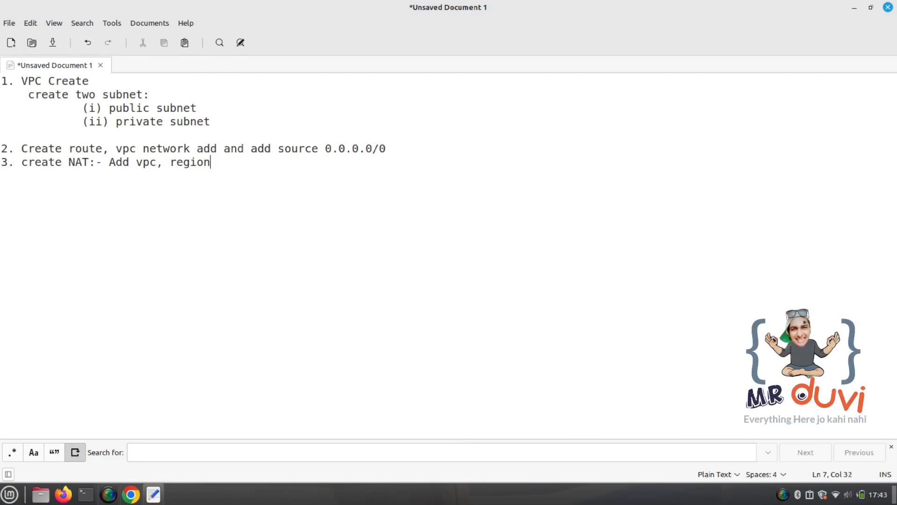
text(then add)
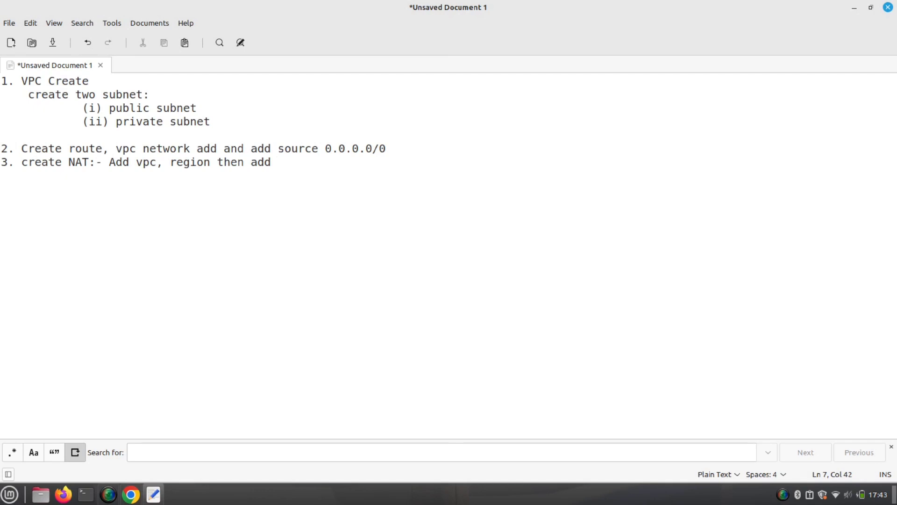
text(route)
- Set the NAT source to Custom, mapping privatesubnet with only its primary range 10.0.1.0/24
click(130, 494)
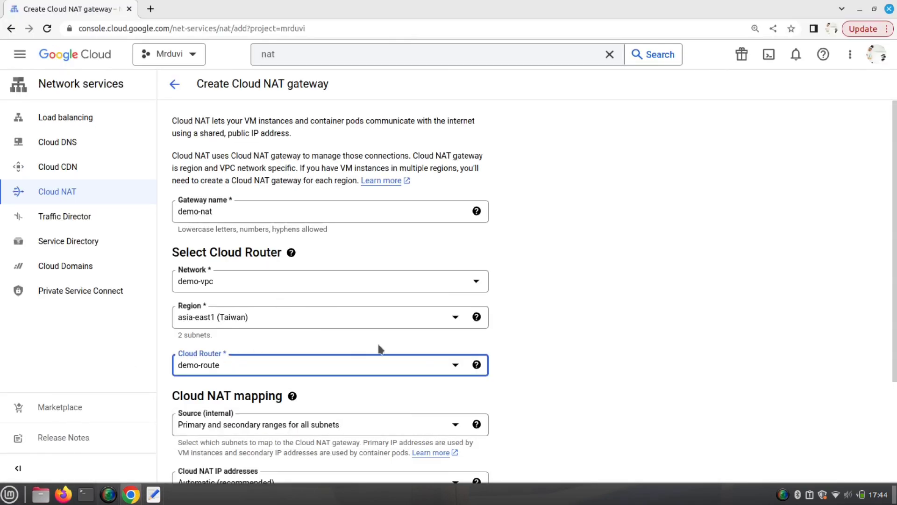
scroll(665, 330, down, 3)
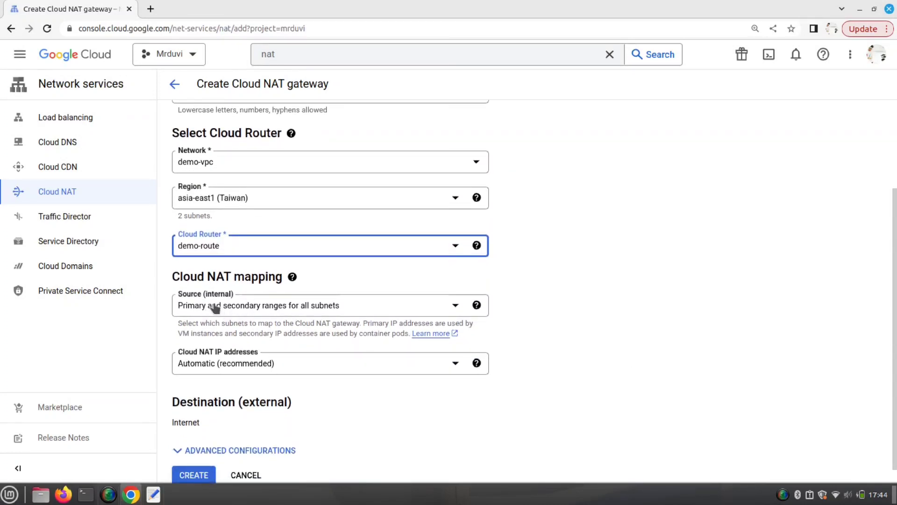
click(295, 309)
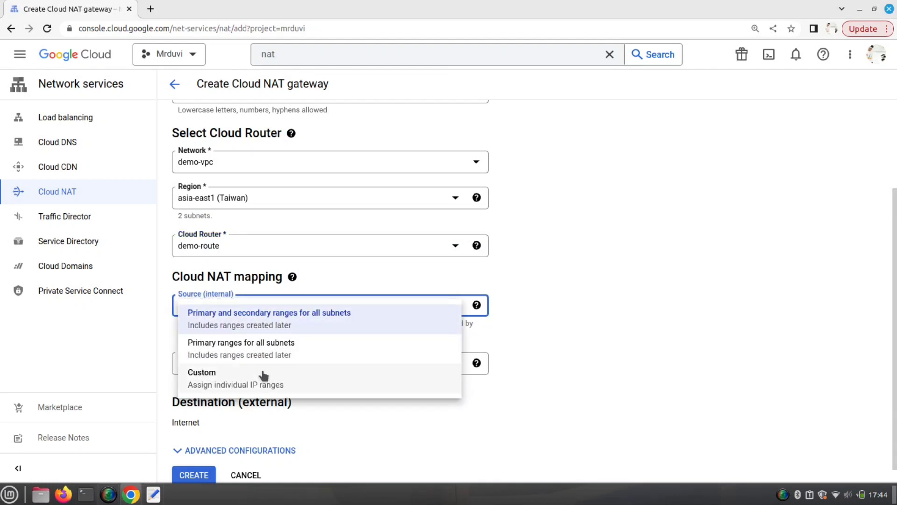
click(255, 384)
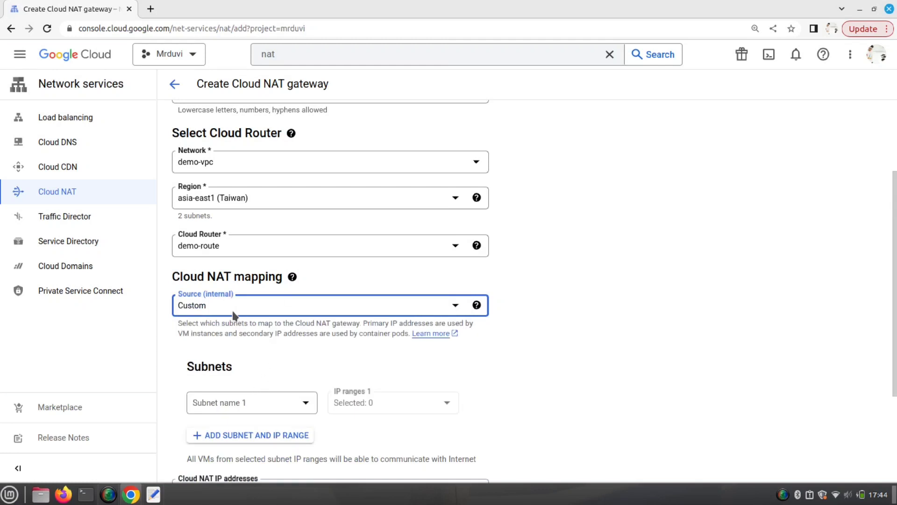
click(304, 405)
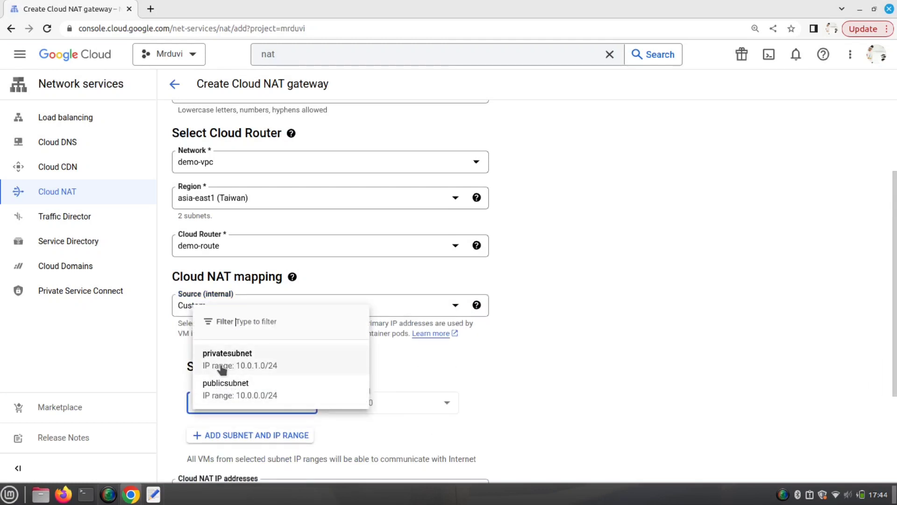
click(240, 367)
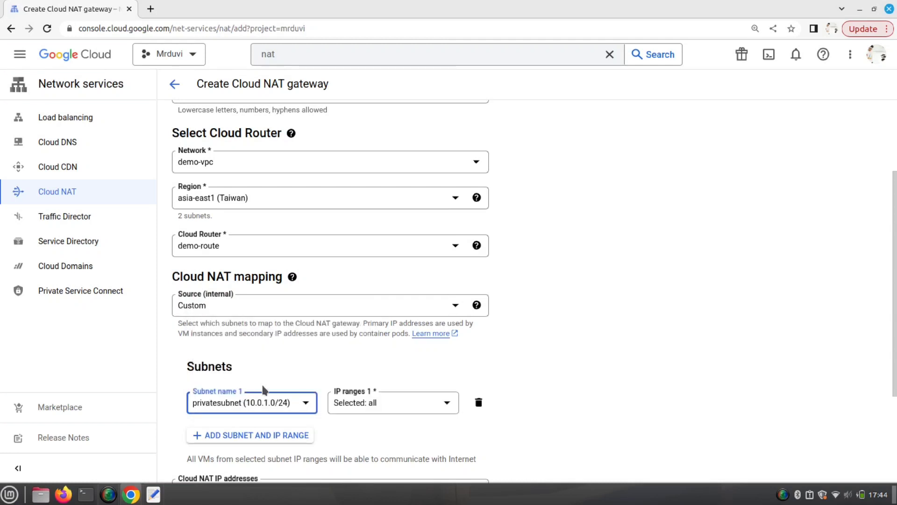
click(423, 404)
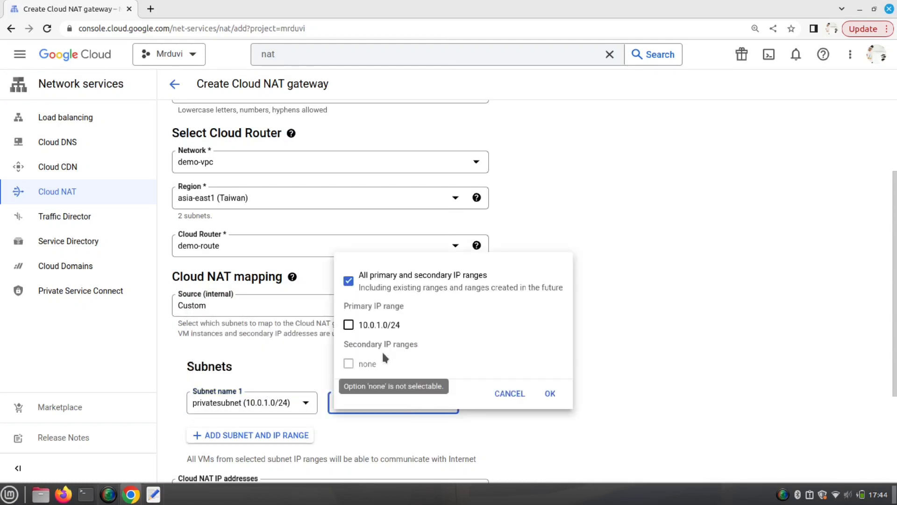
click(349, 325)
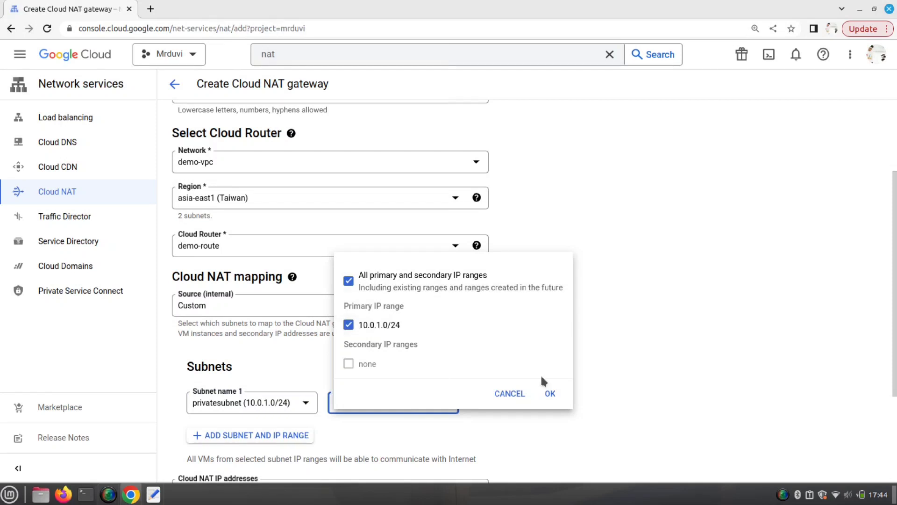
click(394, 289)
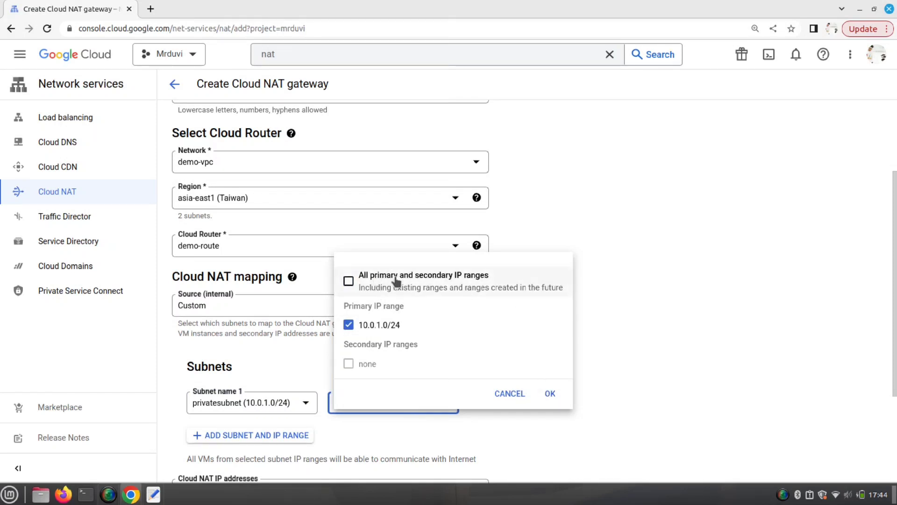
click(549, 395)
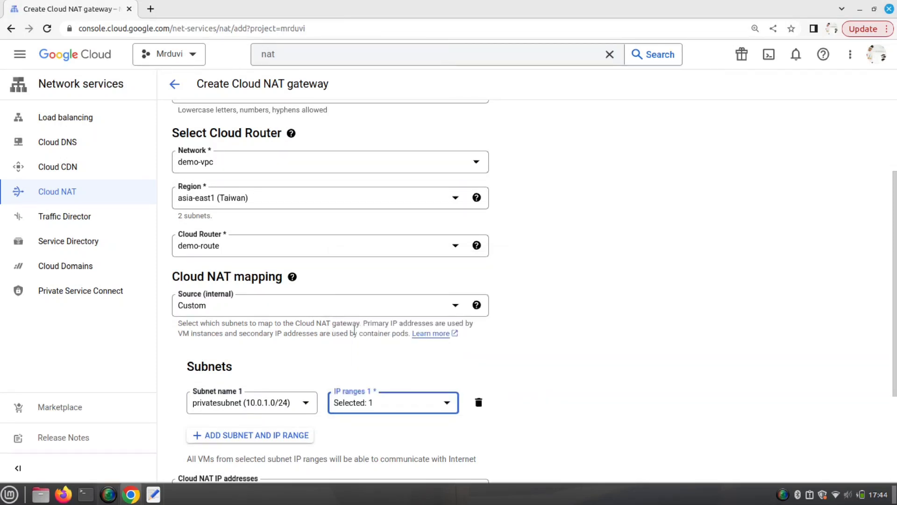
scroll(360, 327, down, 3)
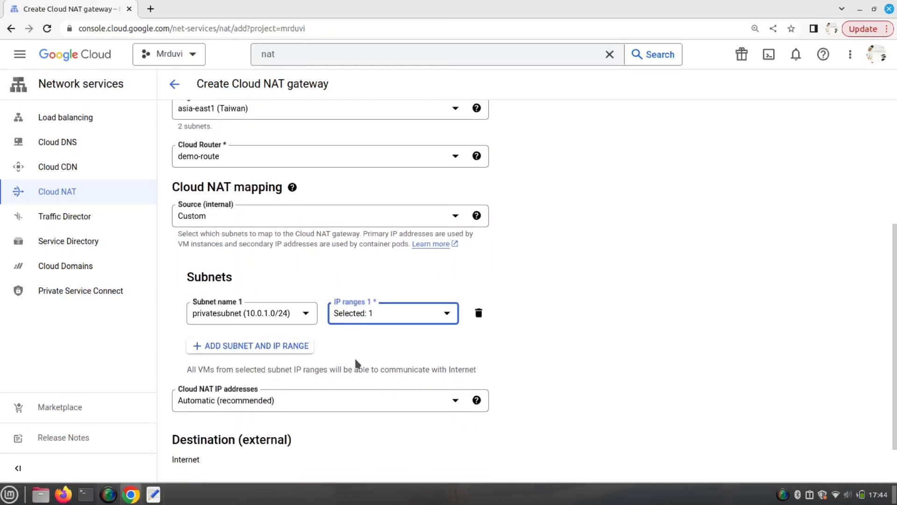
scroll(576, 334, up, 4)
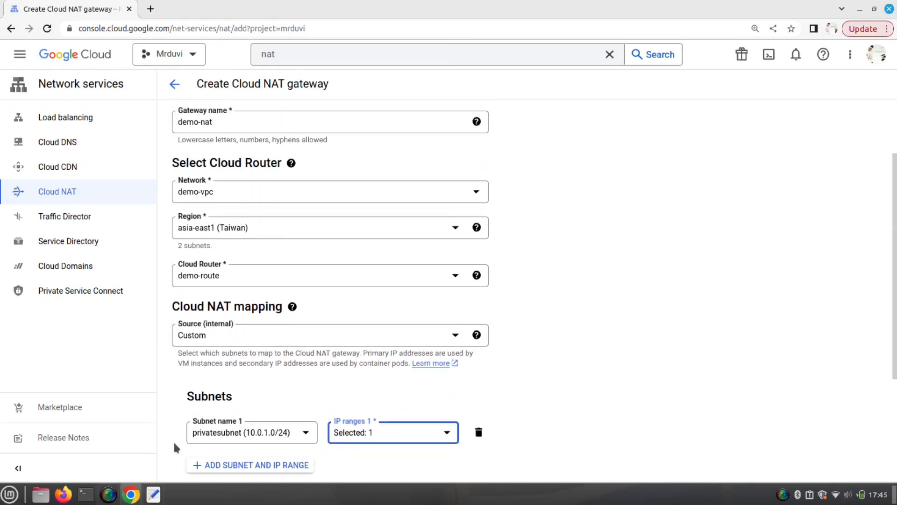
- Append 'and add private subnet ( NAT use for private network )' to note 3
click(153, 494)
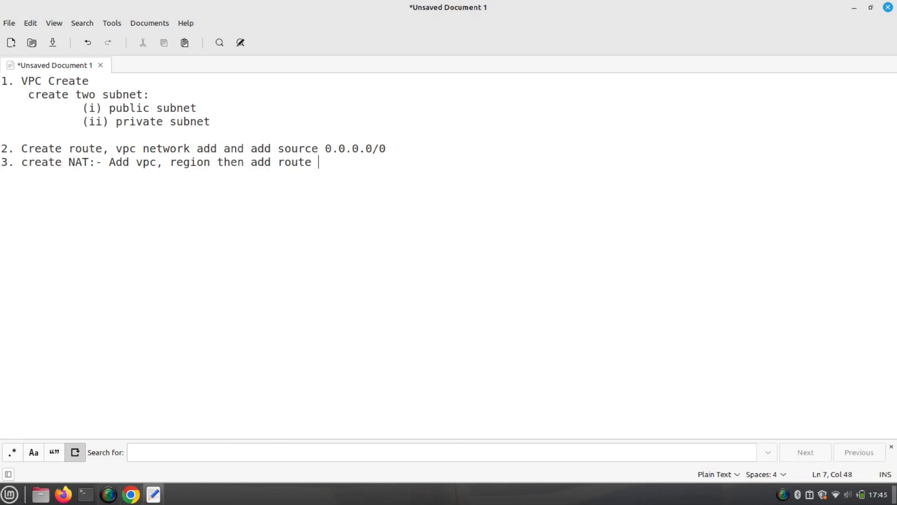
text(an)
key(BackSpace)
key(BackSpace)
text(and add private)
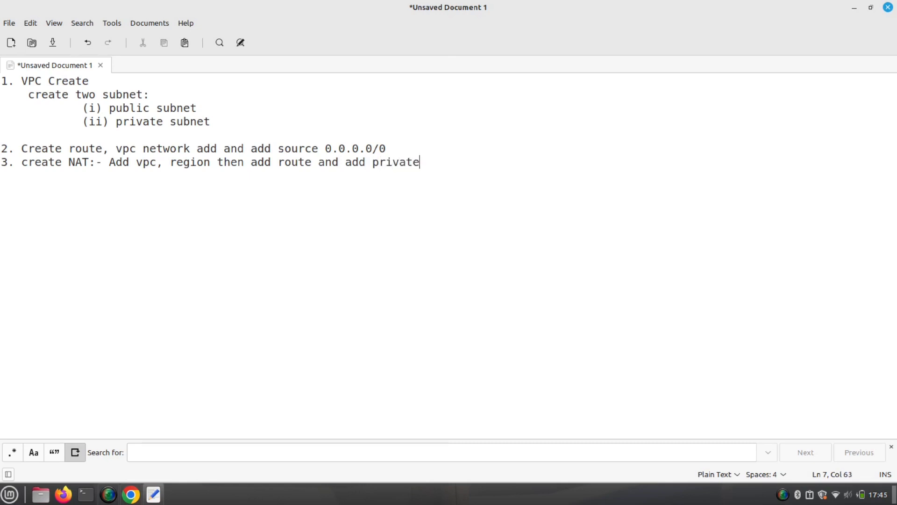
text( suvnet)
text( ( na)
text(NAT )
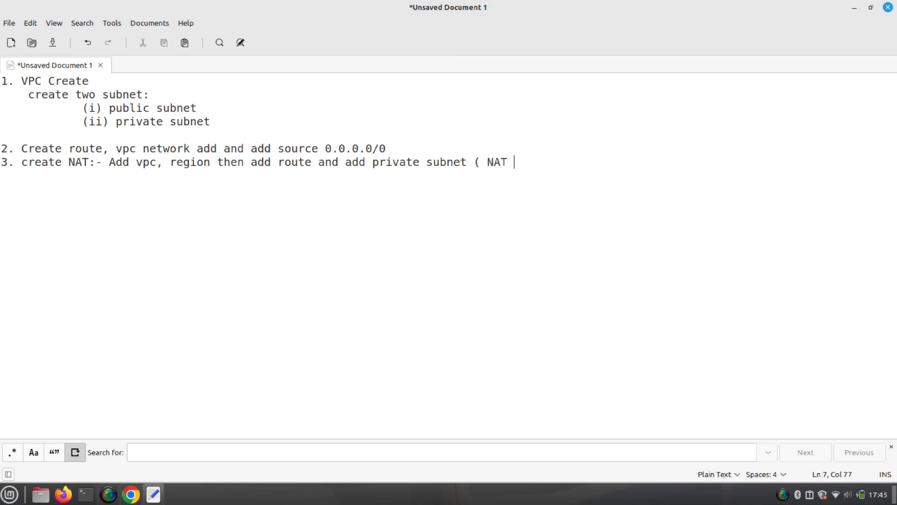
text(use for priv)
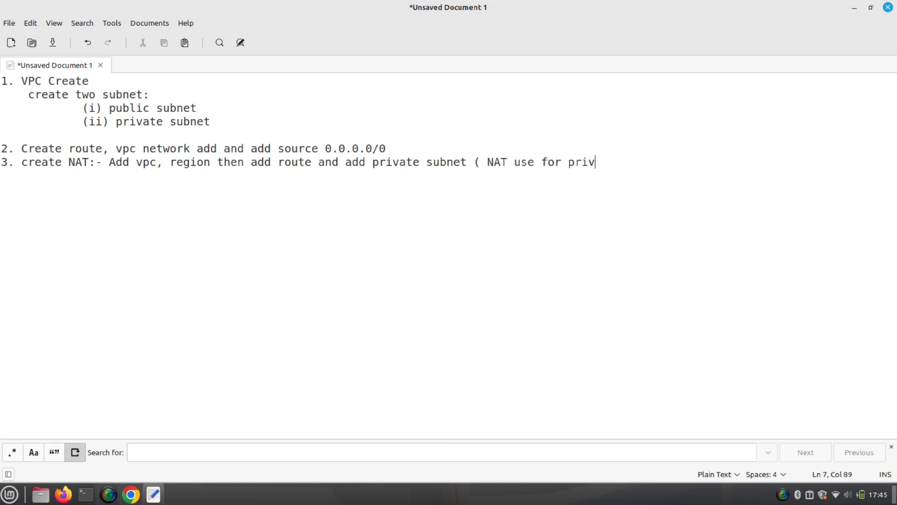
text(ate network ))
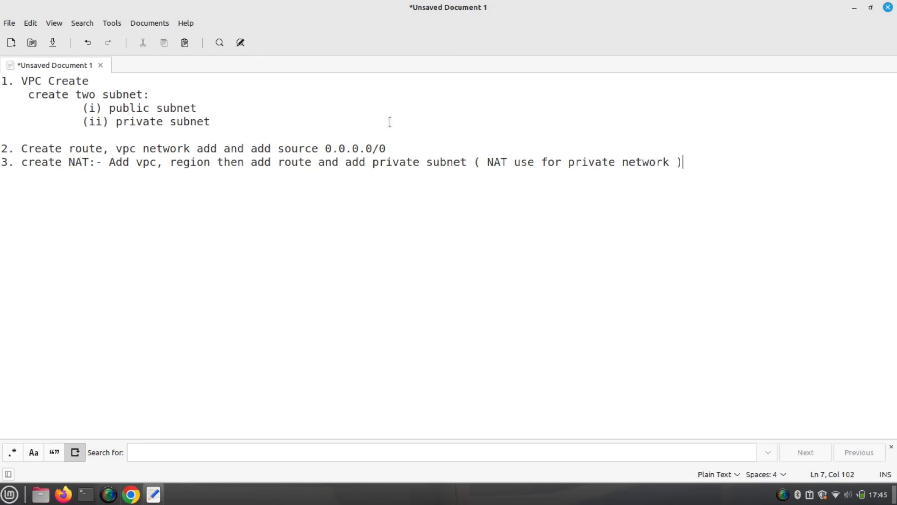
click(671, 164)
- Keep Cloud NAT IP addresses on Automatic (recommended) and create the demo-nat gateway
click(131, 494)
scroll(316, 397, down, 4)
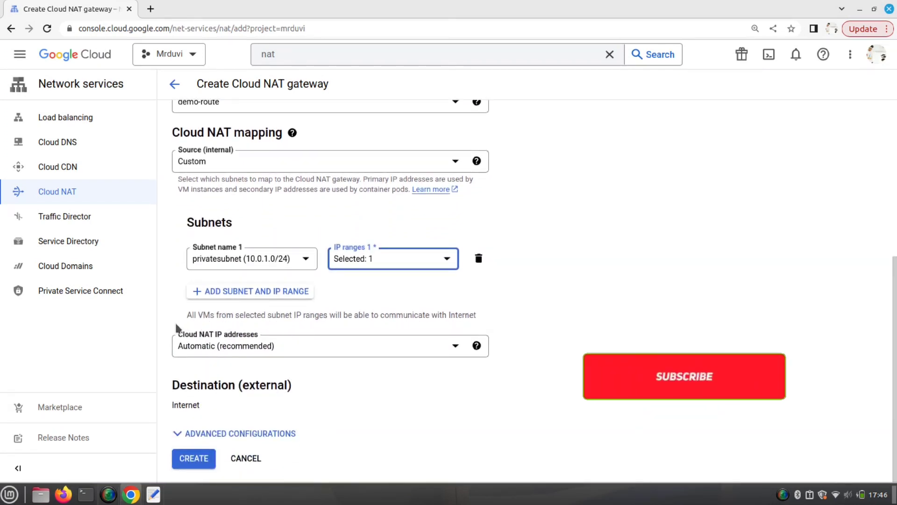
double_click(199, 404)
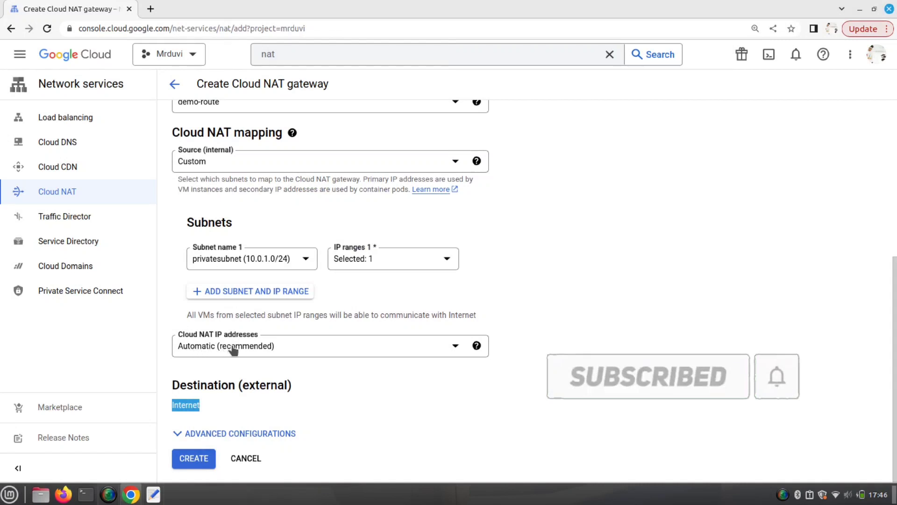
click(454, 348)
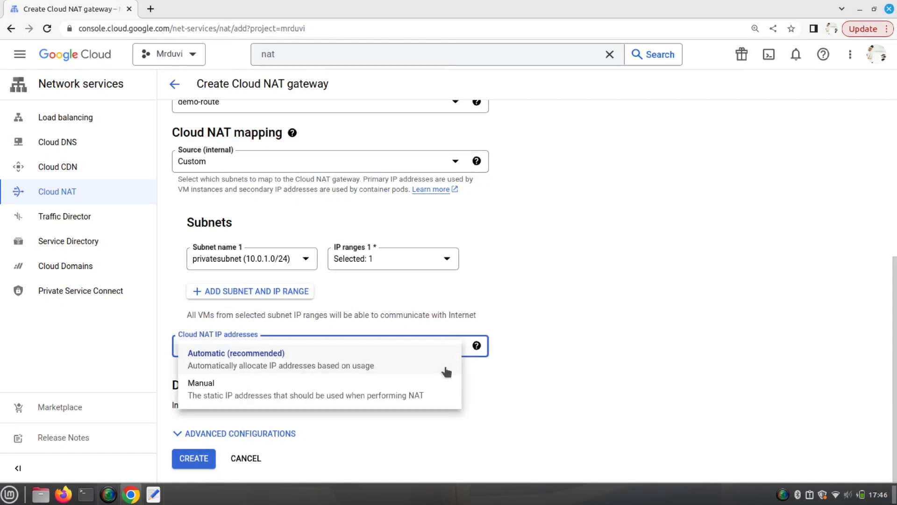
click(524, 387)
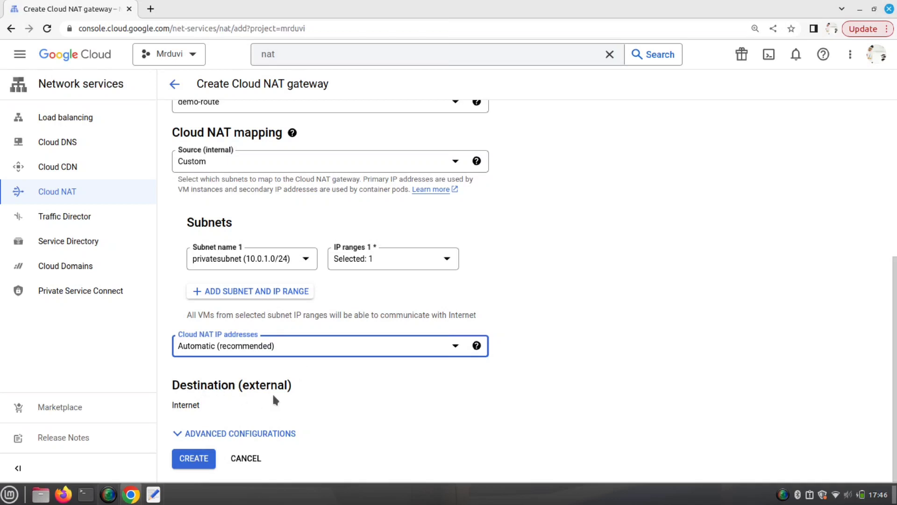
click(196, 458)
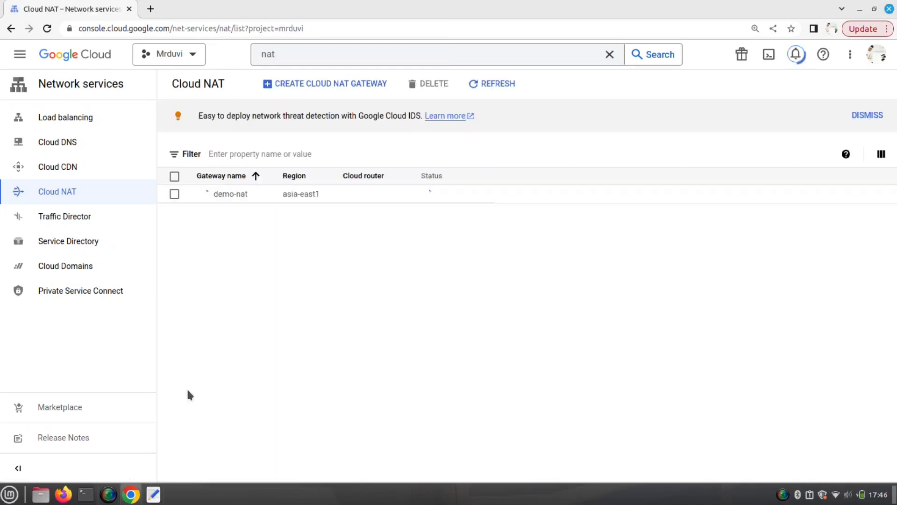
- Verify in Notifications that demo-nat finished creating and shows Running on demo-route
mouse_move(107, 498)
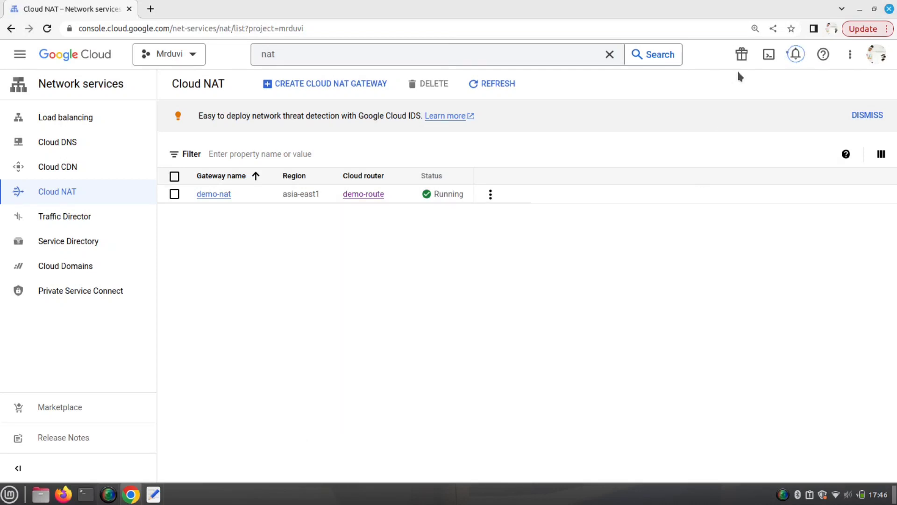
click(796, 54)
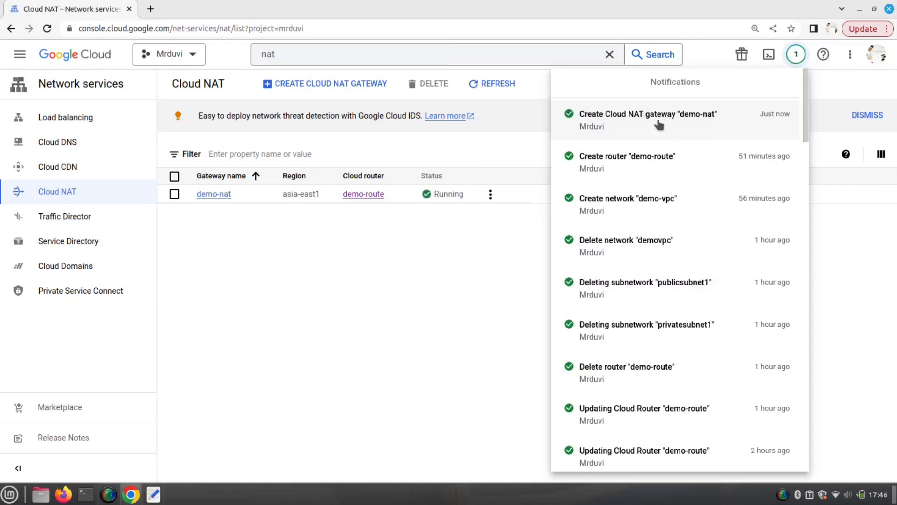
click(442, 268)
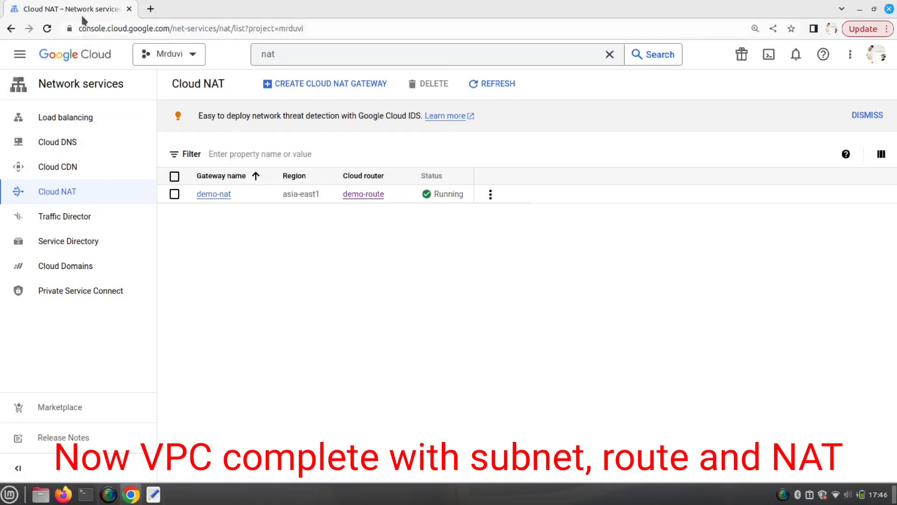
- Duplicate the Cloud NAT tab and go to Compute Engine's empty VM instances list
right_click(53, 8)
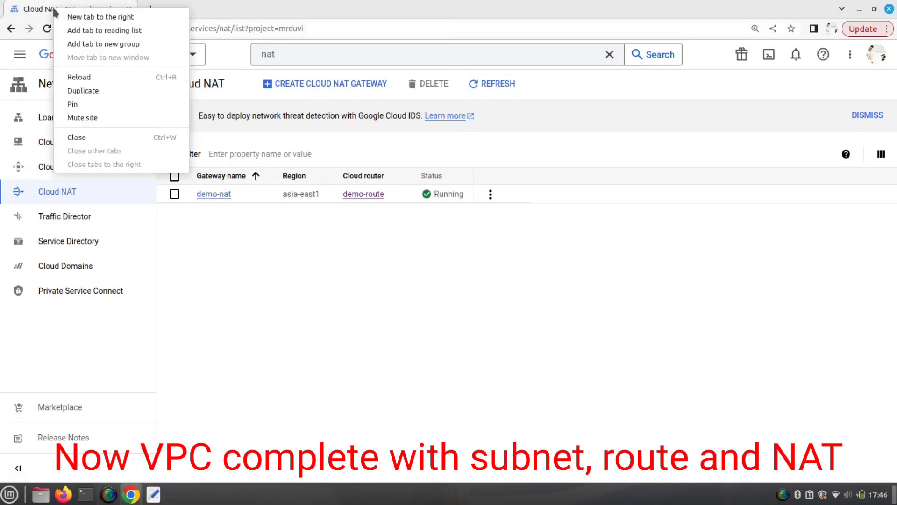
click(75, 90)
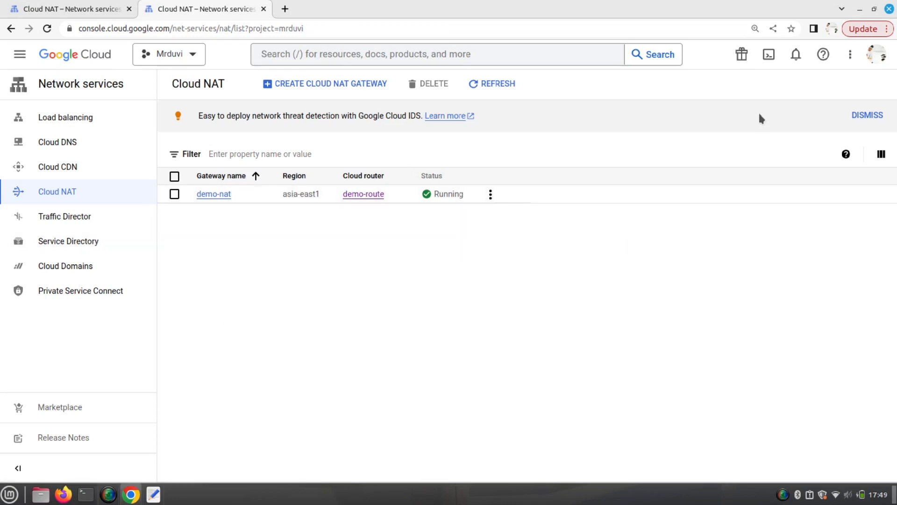
click(28, 60)
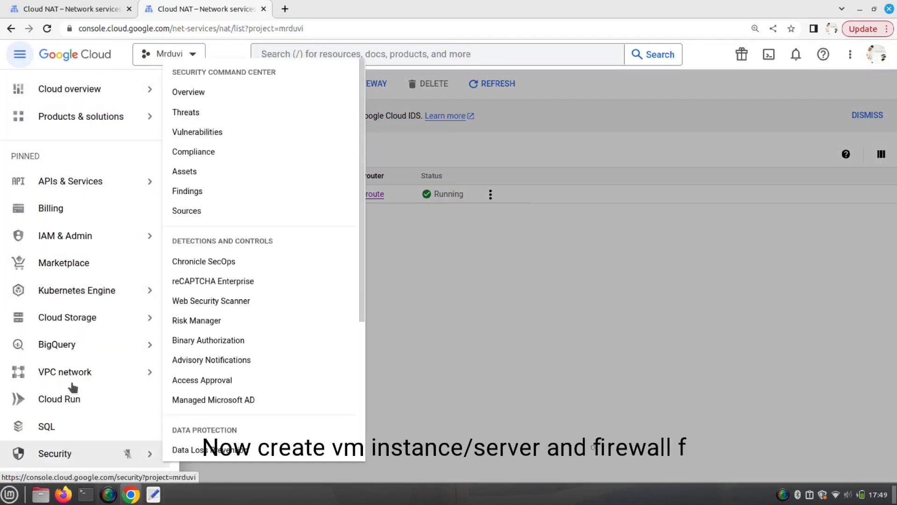
scroll(81, 422, down, 1)
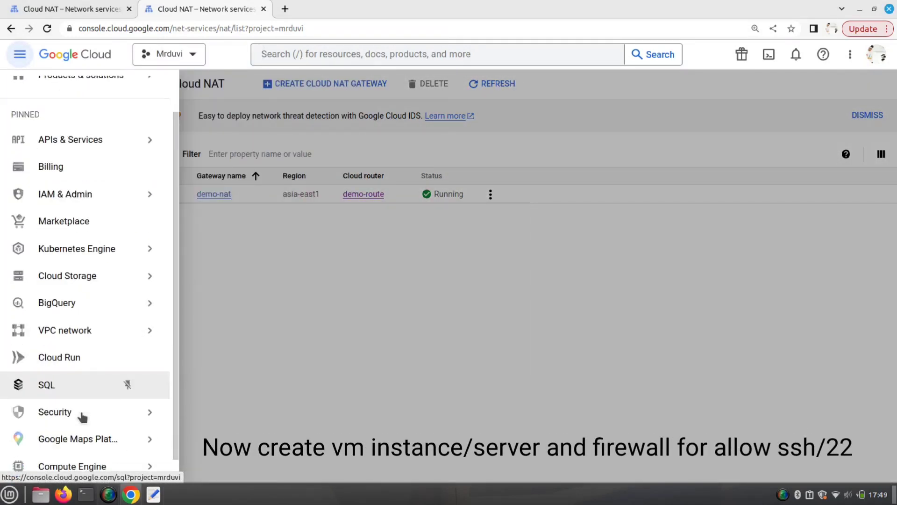
scroll(82, 416, down, 1)
mouse_move(133, 452)
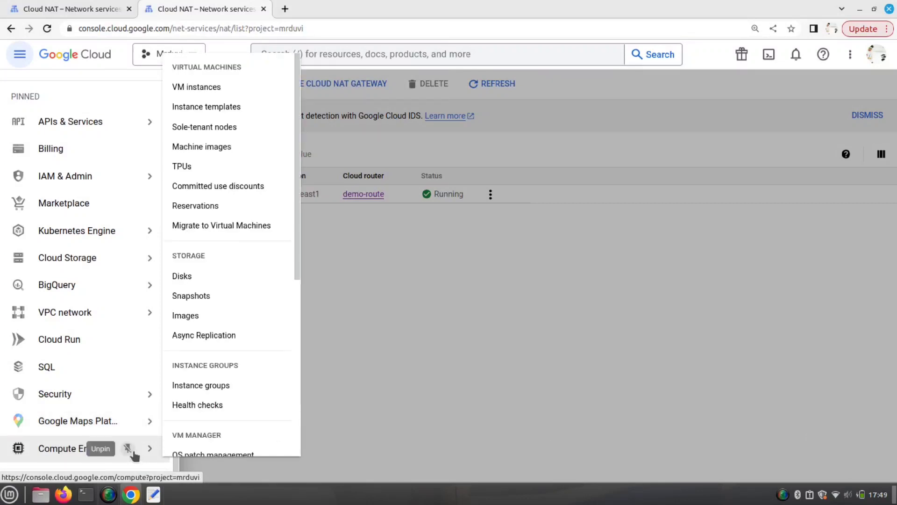
click(206, 93)
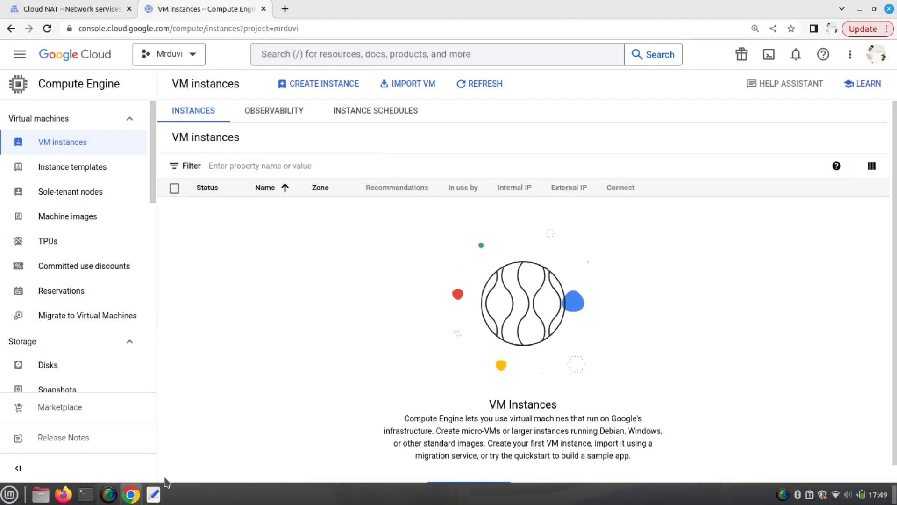
- Add note lines '4. Now create firewall rules' and '5. public and private instance server'
click(154, 493)
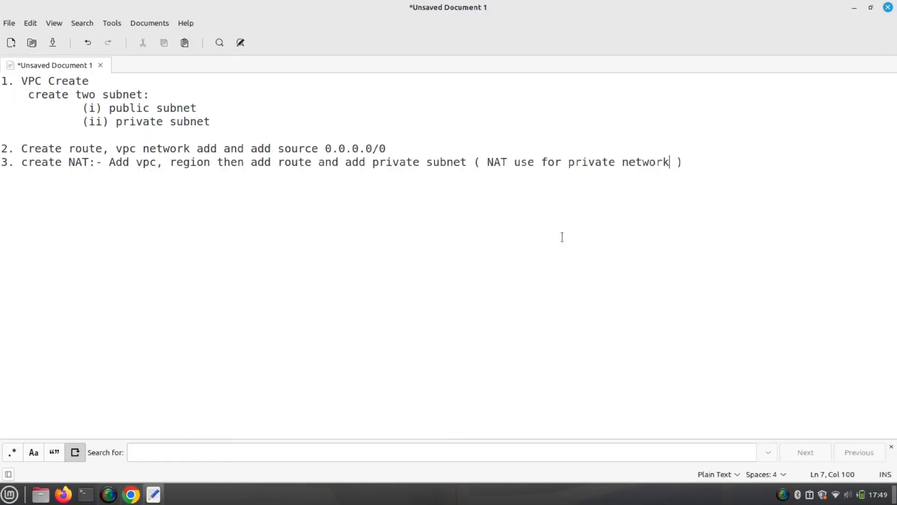
click(705, 160)
key(Return)
text(4. Now crea)
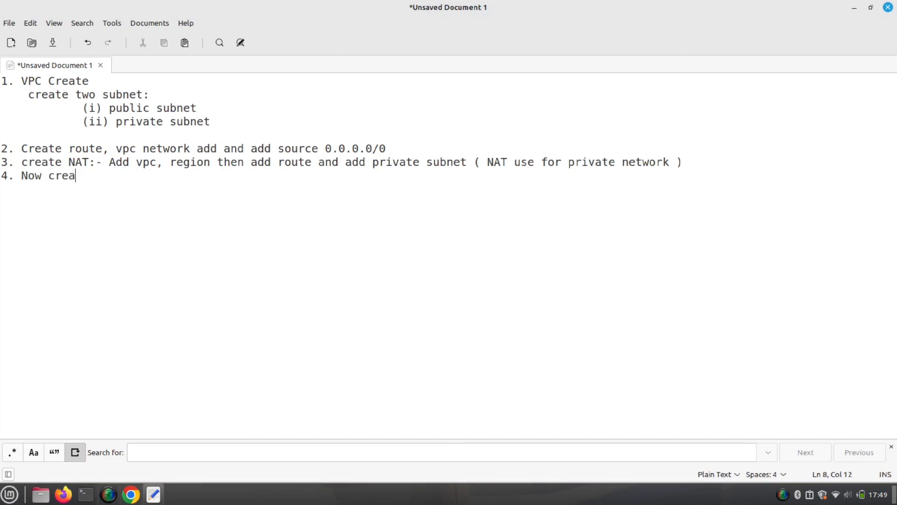
text(te firewall)
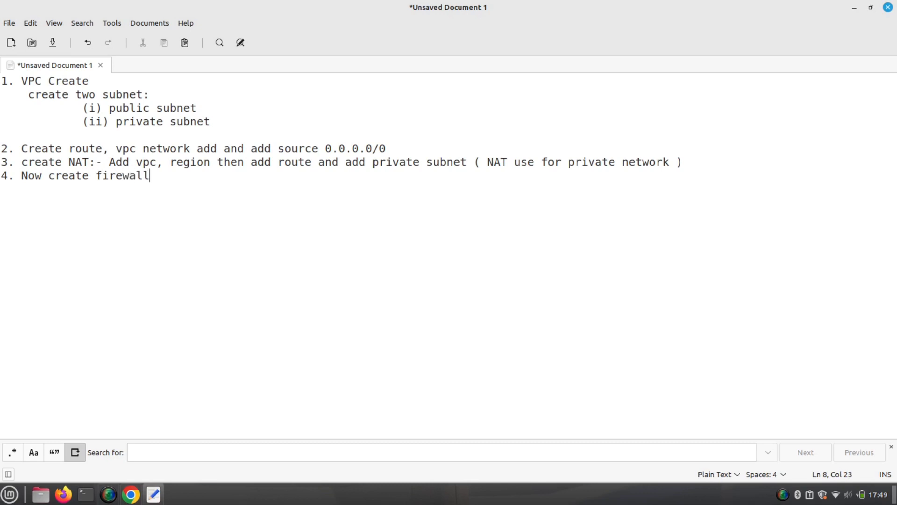
text( rules)
key(Return)
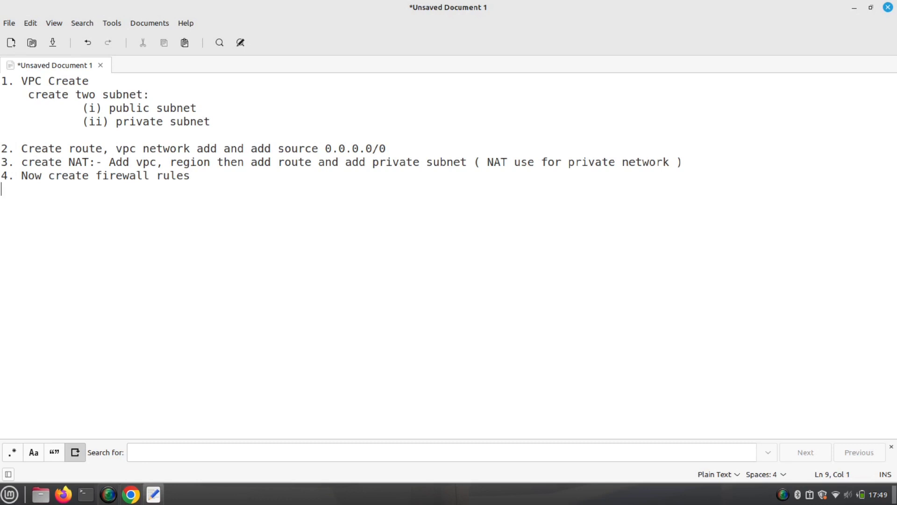
text(5. public and priv)
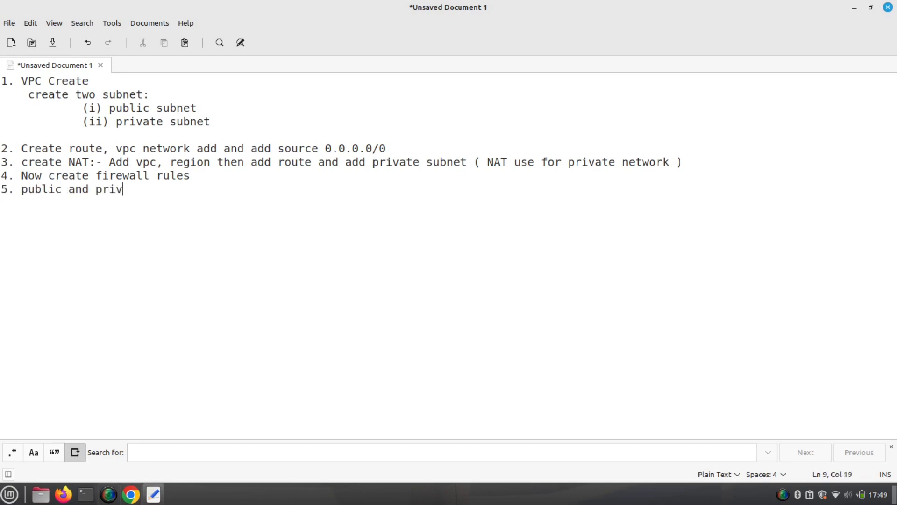
text(ate instance server)
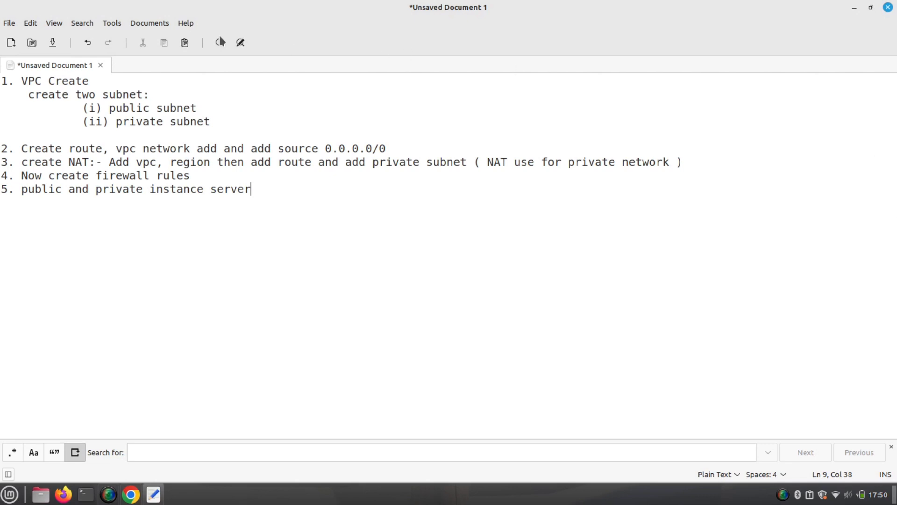
click(130, 495)
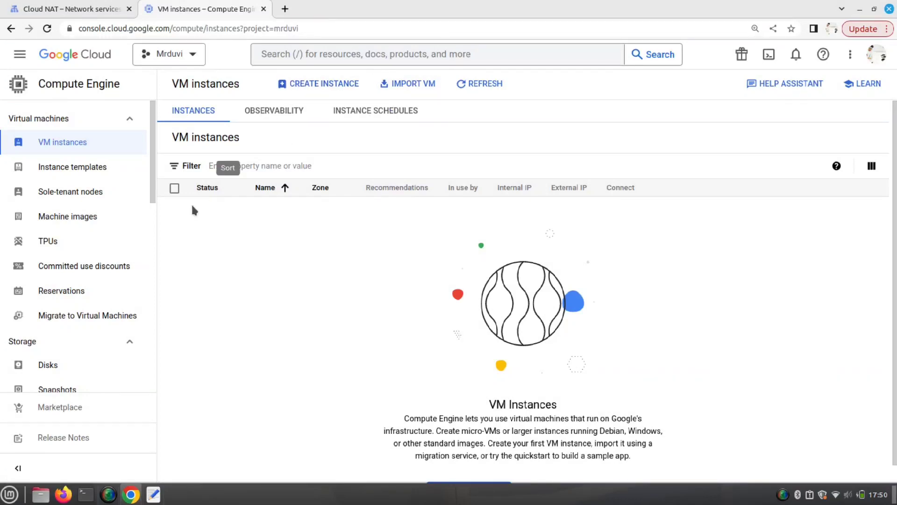
click(65, 9)
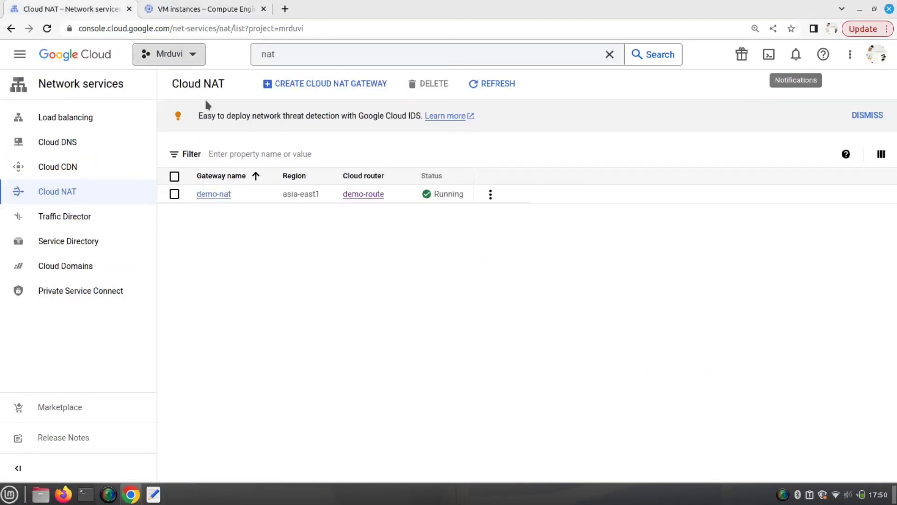
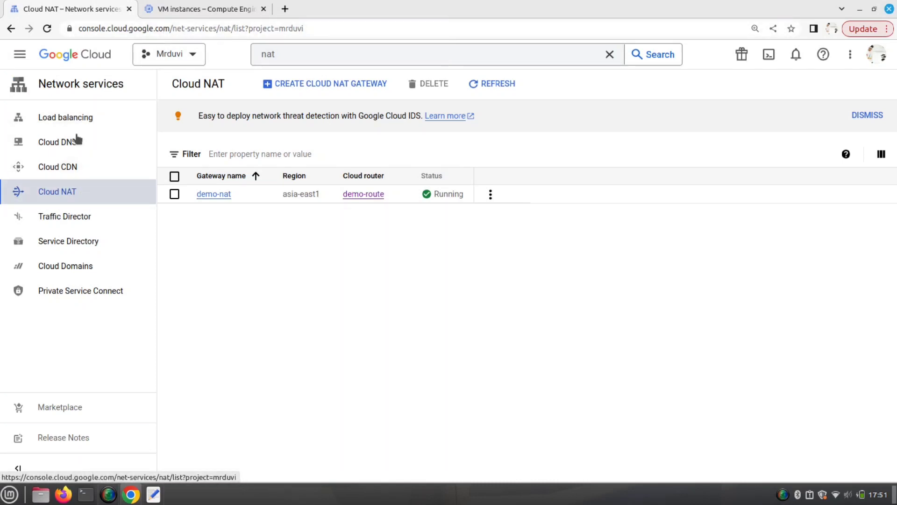
- Go to VPC networks > demo-vpc and view its empty FIREWALLS tab
click(20, 54)
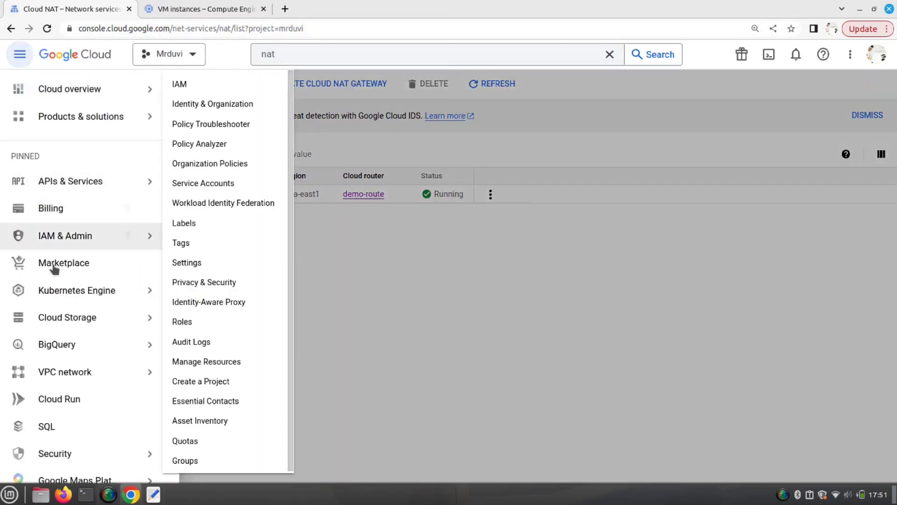
mouse_move(81, 374)
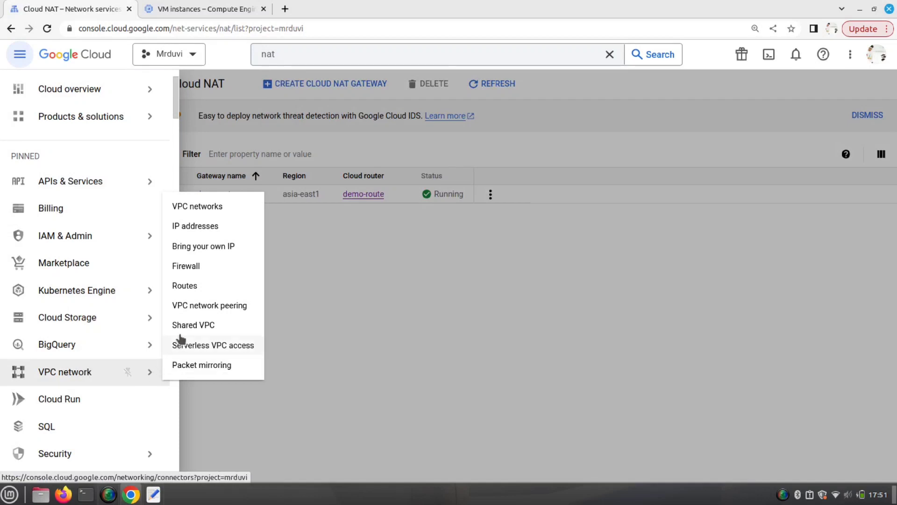
click(217, 211)
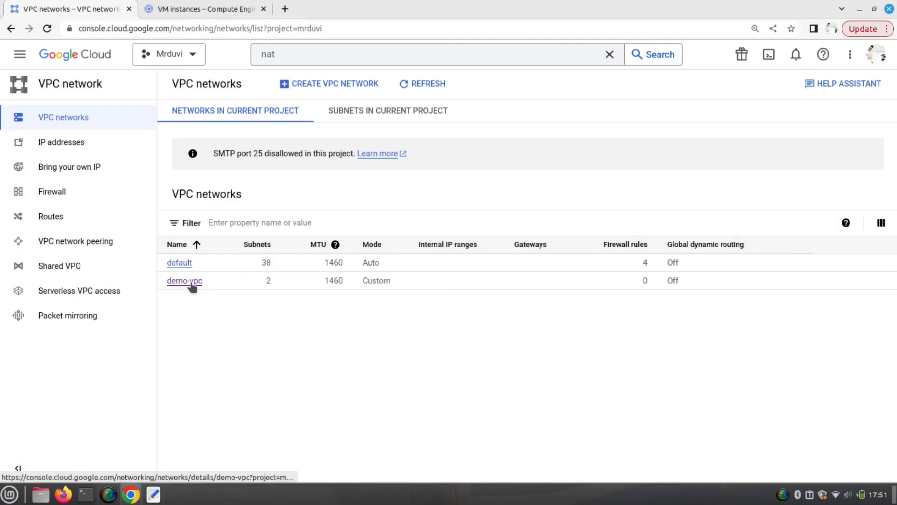
click(192, 285)
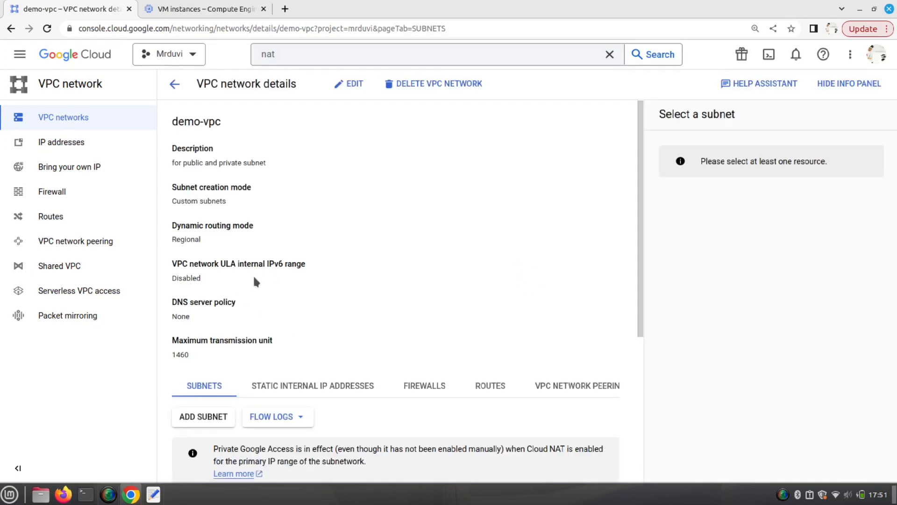
click(425, 386)
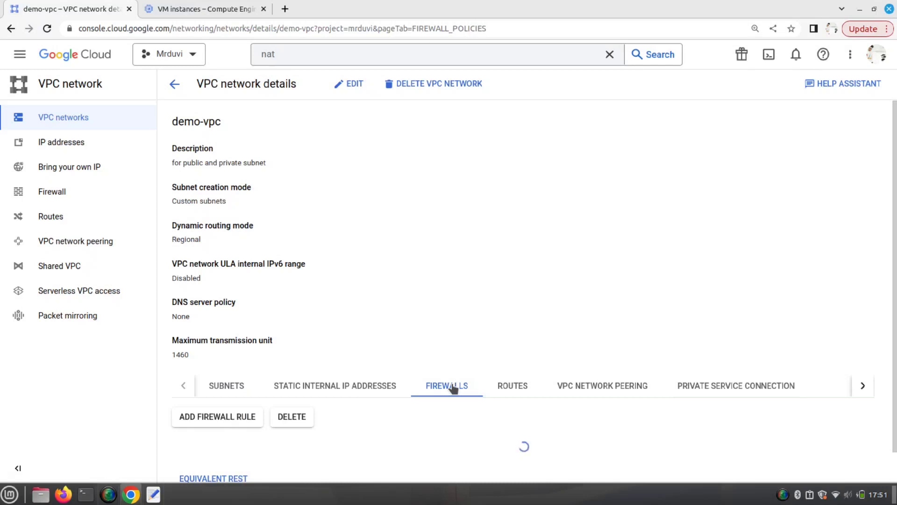
scroll(481, 358, down, 2)
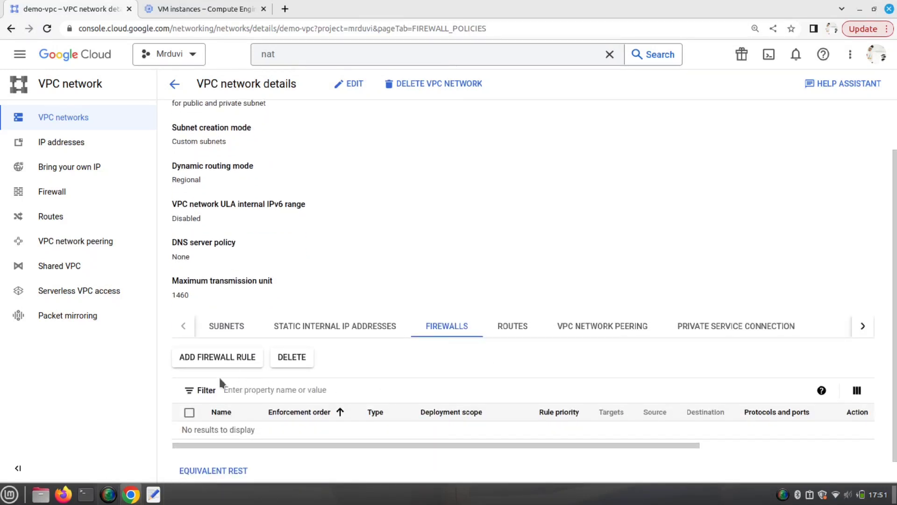
- Start a new demo-vpc firewall rule named sshallow
click(251, 369)
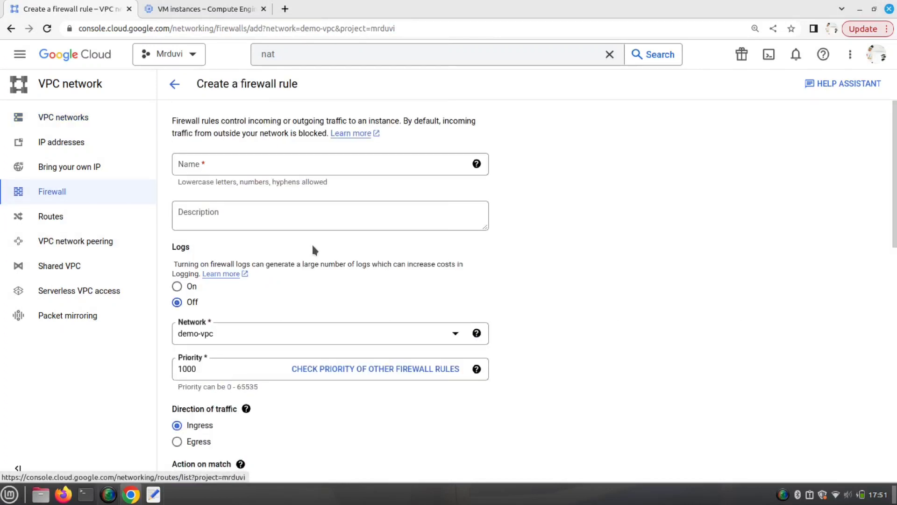
click(279, 168)
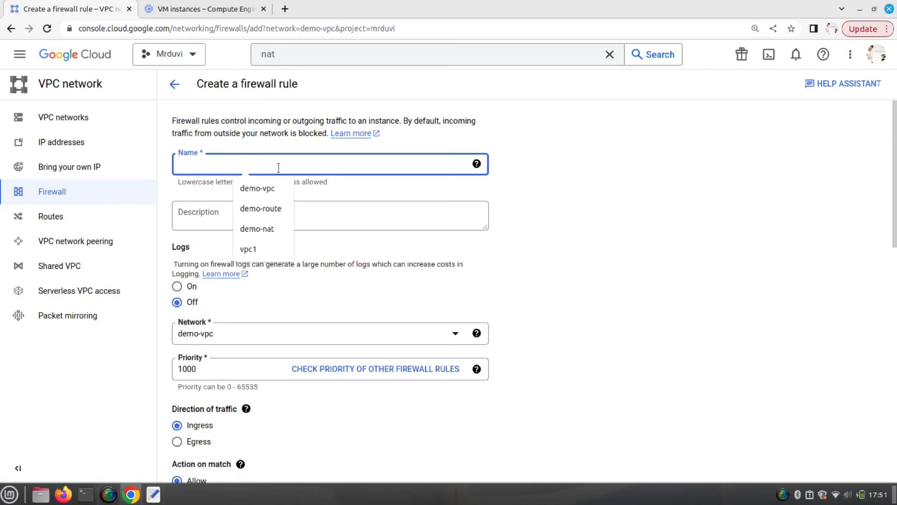
text(sshallow)
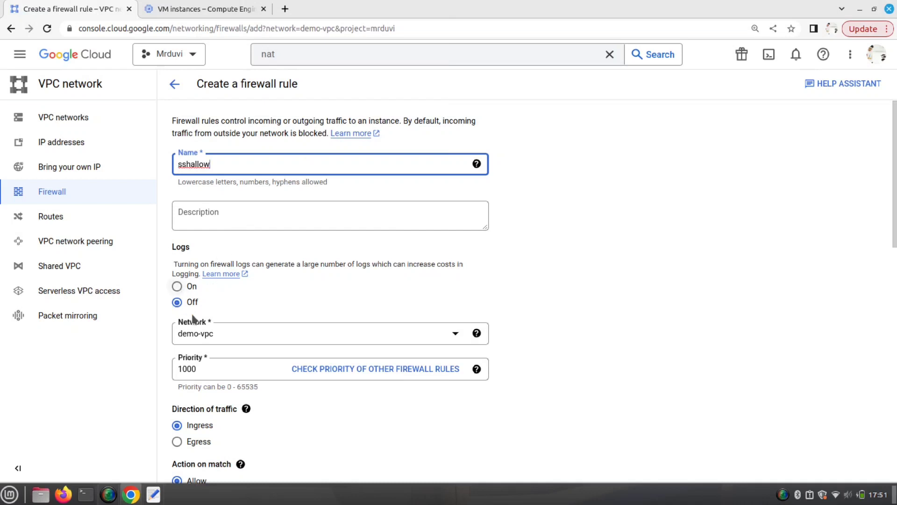
scroll(190, 323, down, 2)
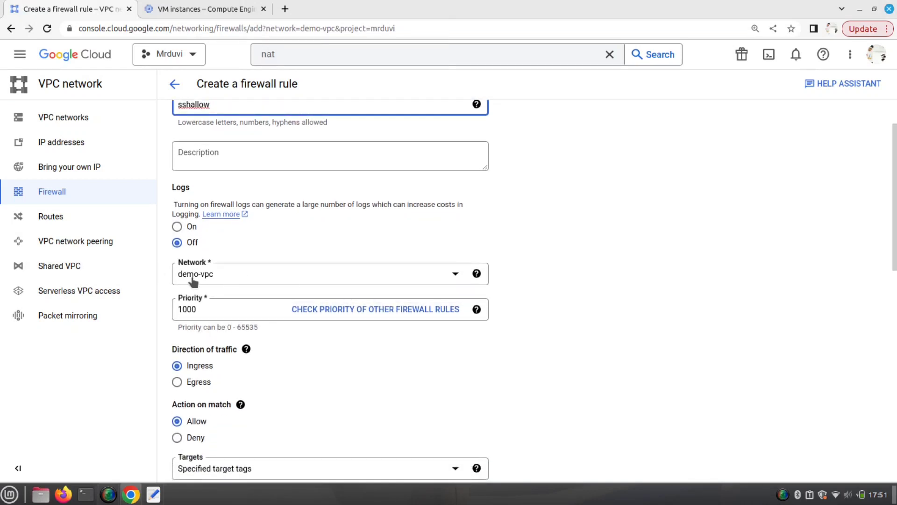
scroll(232, 287, down, 2)
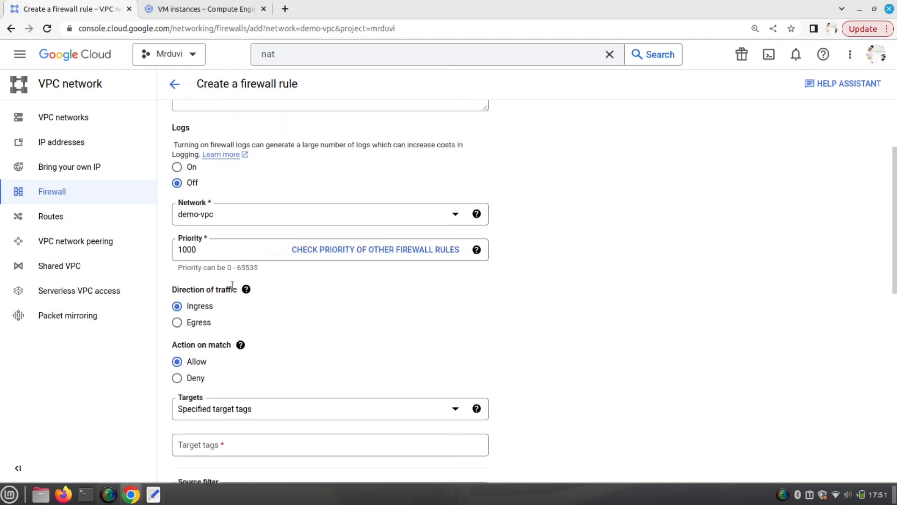
scroll(232, 286, down, 1)
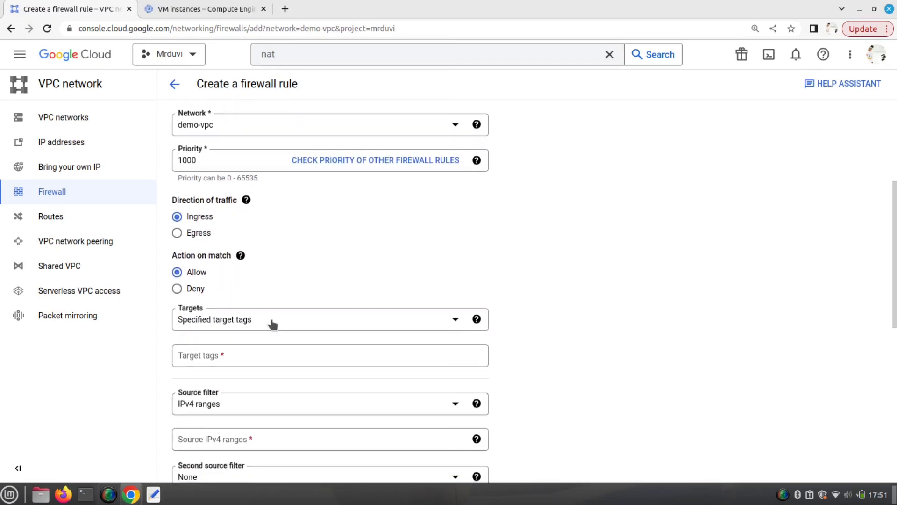
- Set the rule's Targets to Specified target tags, then switch to the VM instances page
click(228, 321)
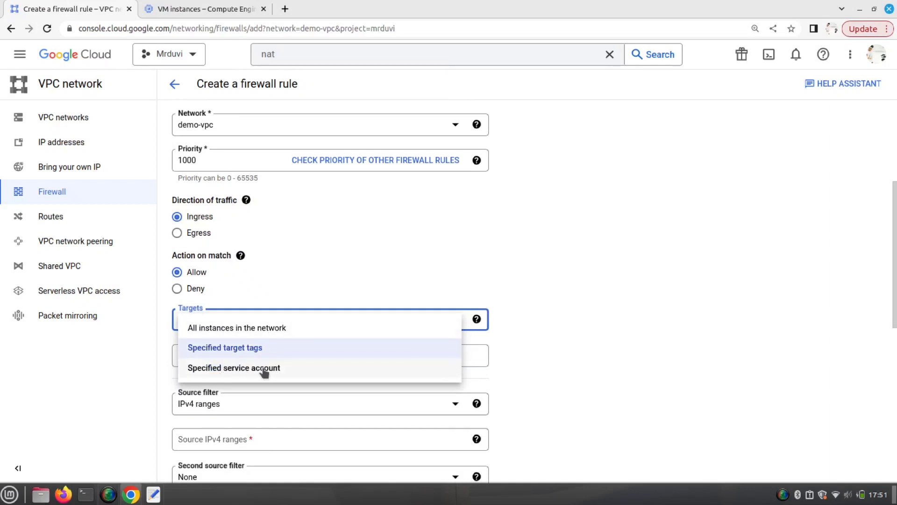
click(253, 352)
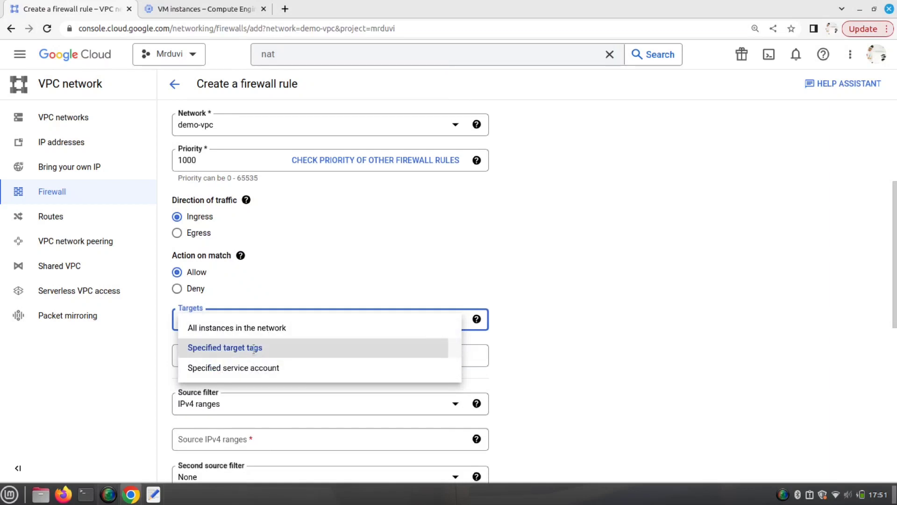
click(215, 360)
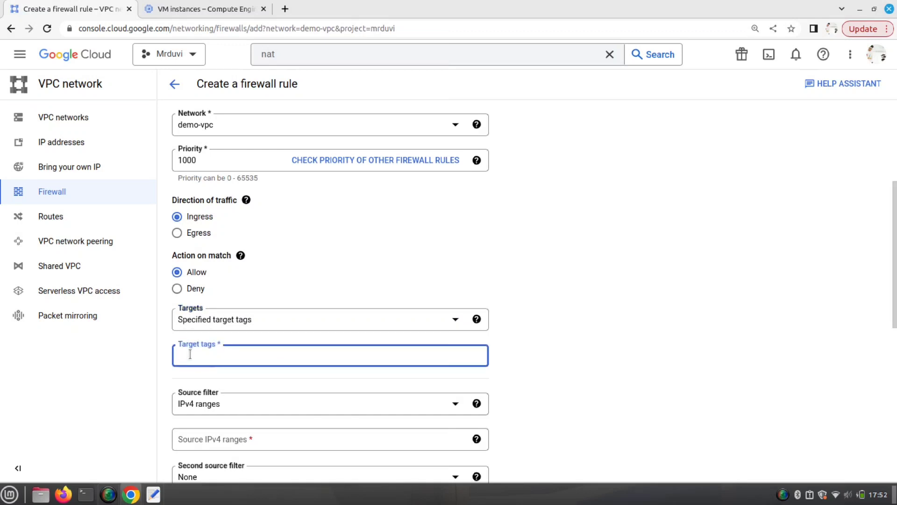
click(196, 11)
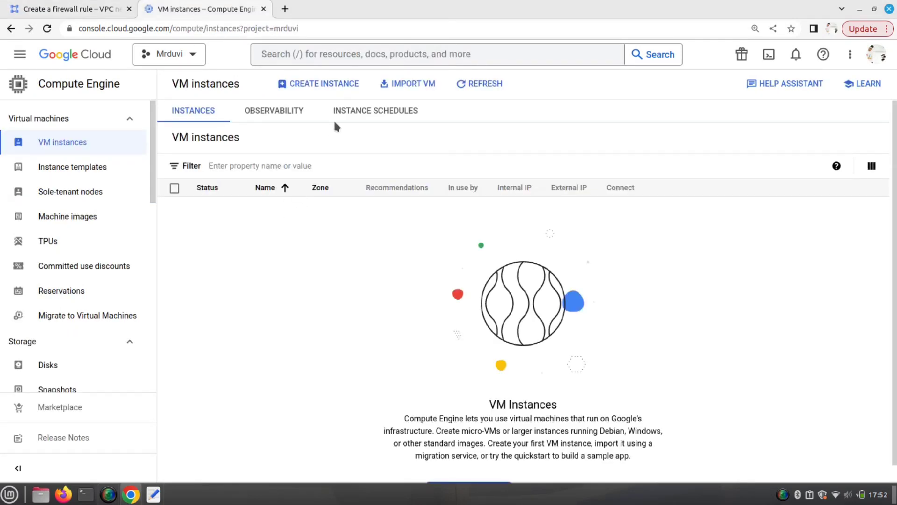
- Create a VM named publicinstance in region asia-east1 (Taiwan), zone asia-east1-b
click(333, 88)
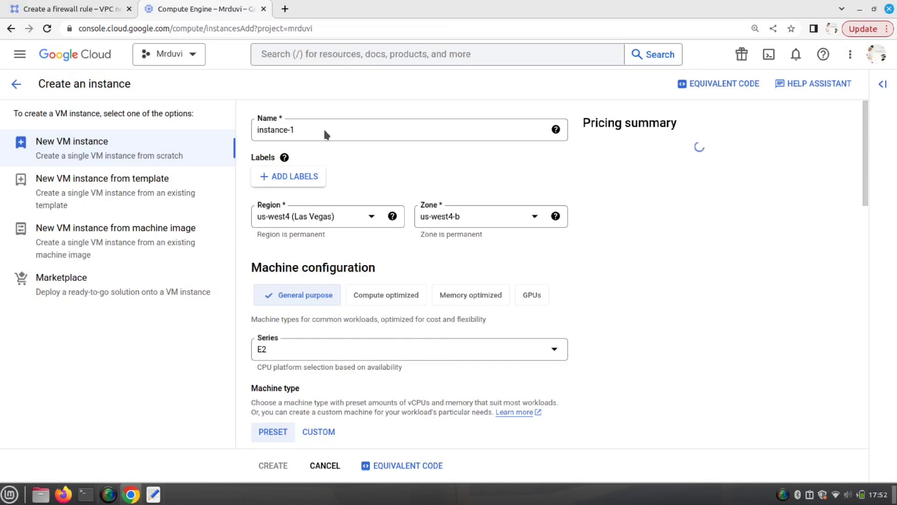
click(303, 130)
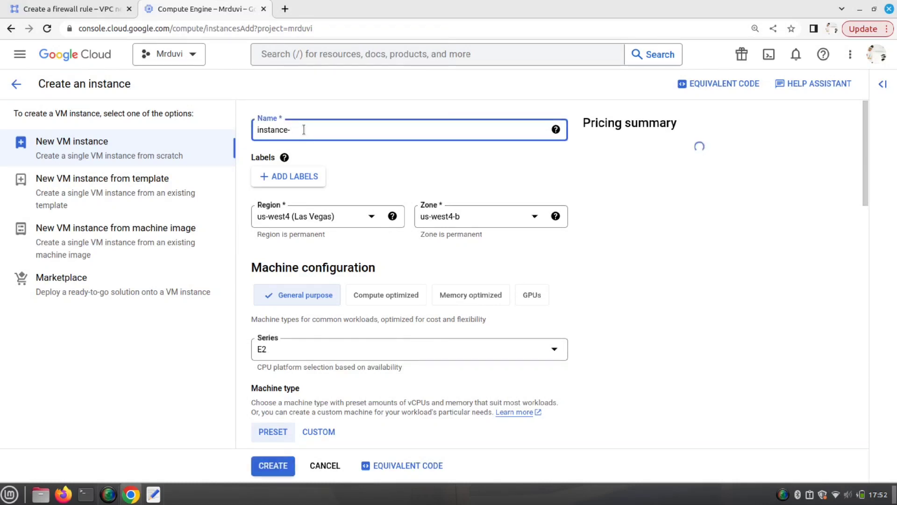
key(BackSpace)
key(BackSpace)
key(BackSpace)
key(BackSpace)
key(BackSpace)
key(BackSpace)
key(BackSpace)
key(BackSpace)
key(BackSpace)
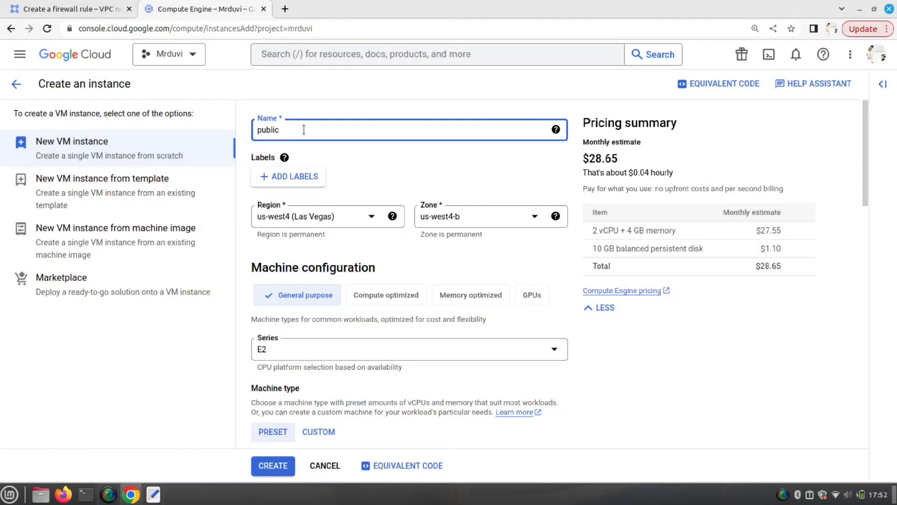
click(371, 225)
scroll(345, 294, down, 4)
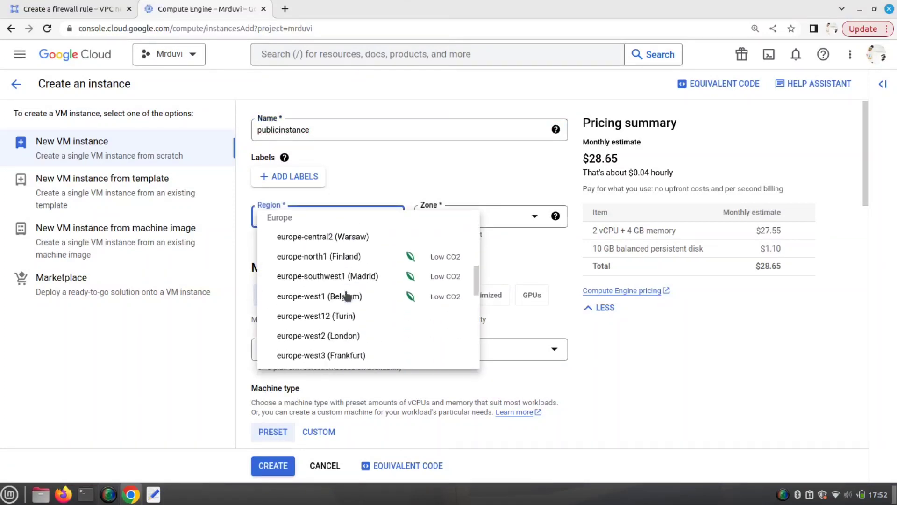
scroll(346, 295, down, 4)
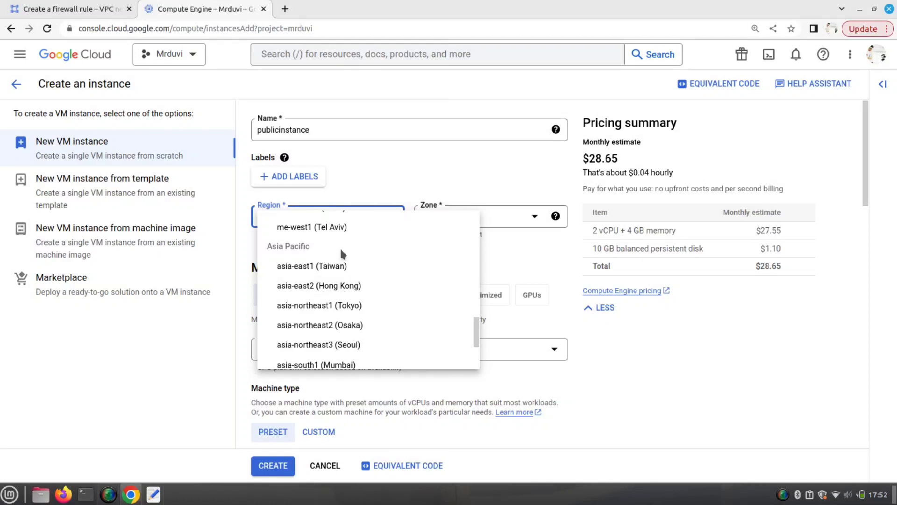
click(332, 267)
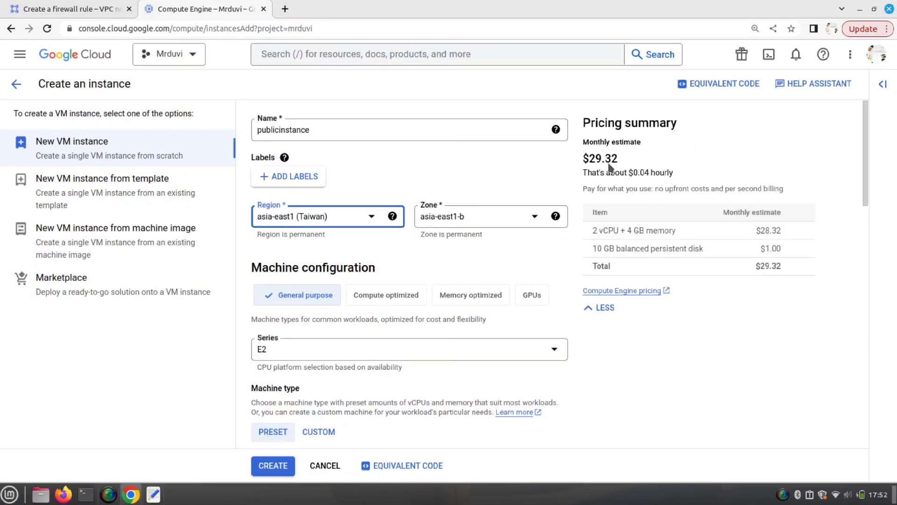
- Set the machine type to e2-micro (2 vCPU, 1 GB memory), costing $8.08 monthly
scroll(393, 369, down, 2)
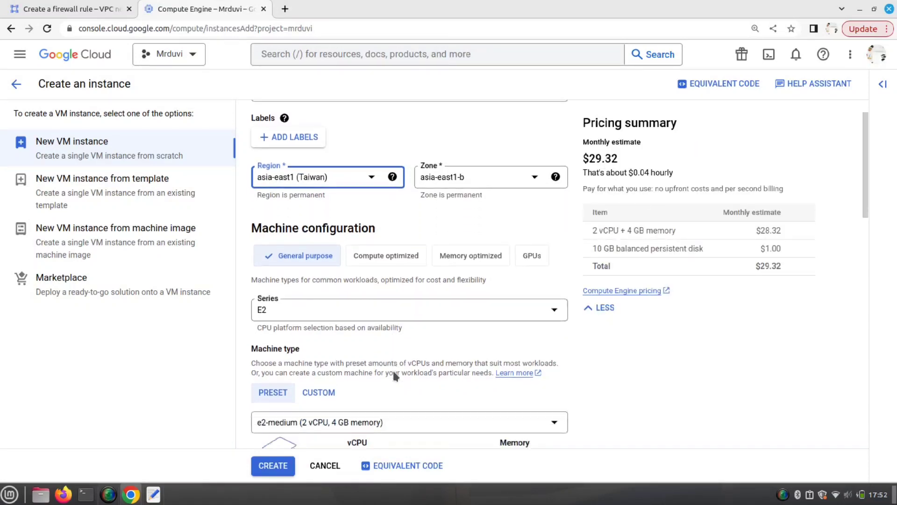
click(411, 378)
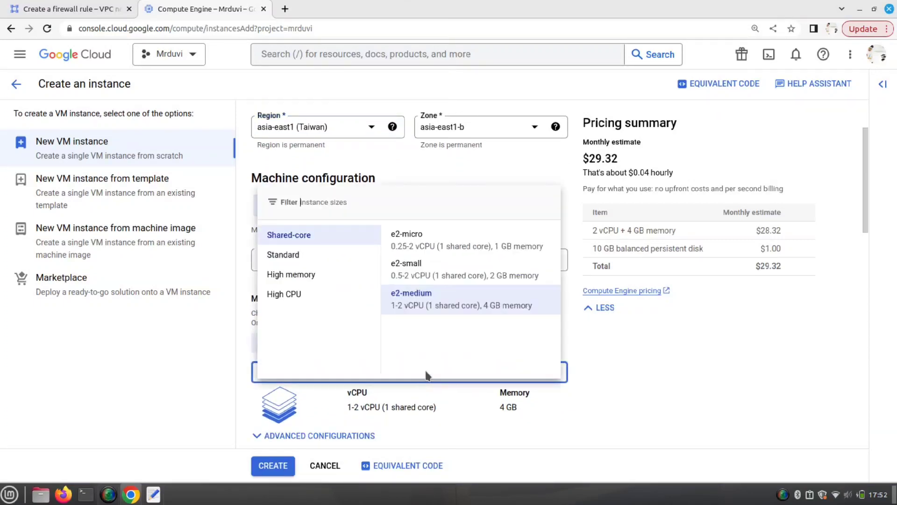
click(445, 246)
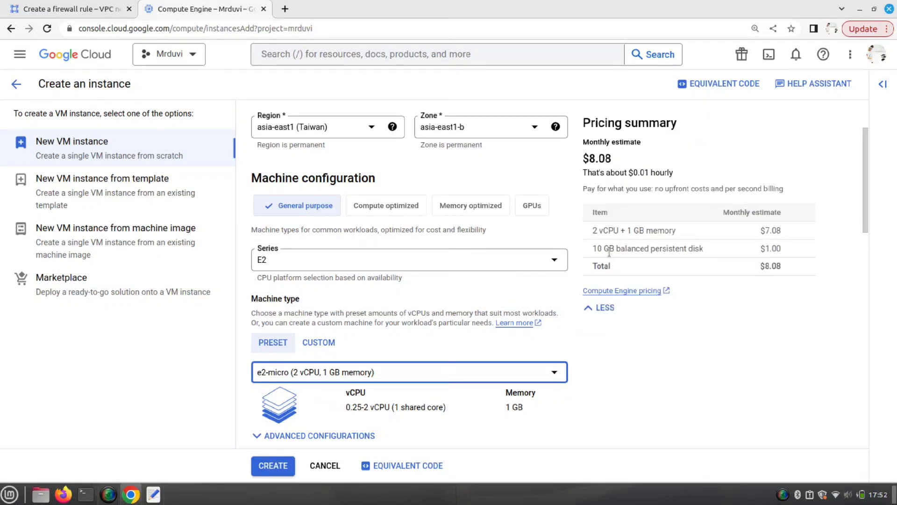
scroll(611, 332, down, 3)
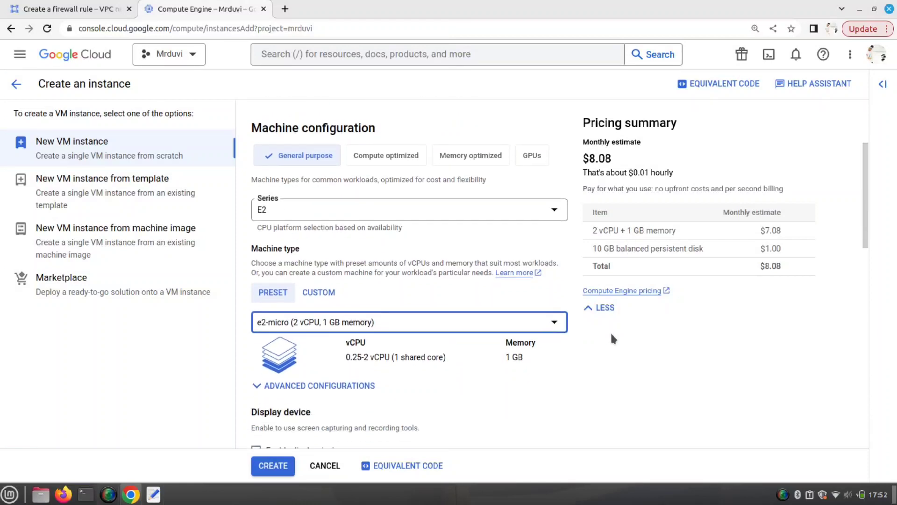
scroll(611, 334, down, 2)
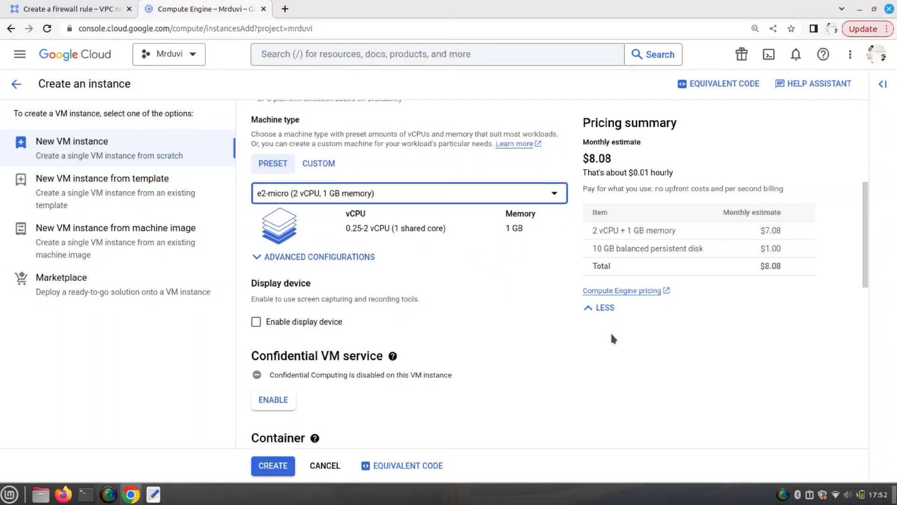
scroll(606, 336, down, 3)
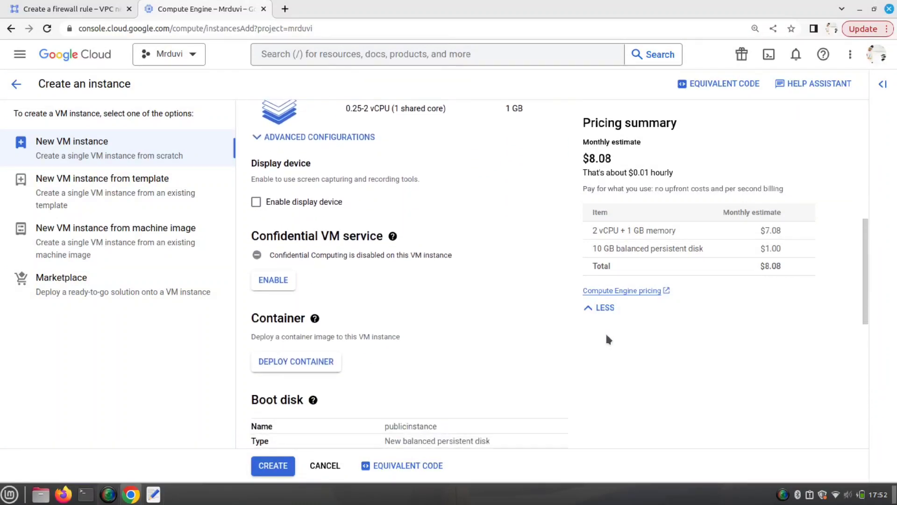
scroll(344, 333, down, 3)
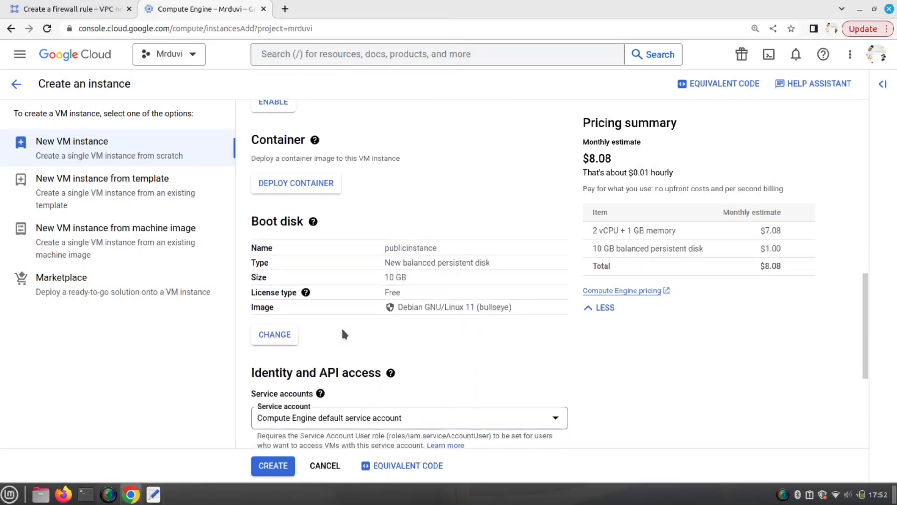
- Change the boot disk image to Ubuntu 18.04 LTS on a 10 GB balanced disk
drag(252, 194, 304, 194)
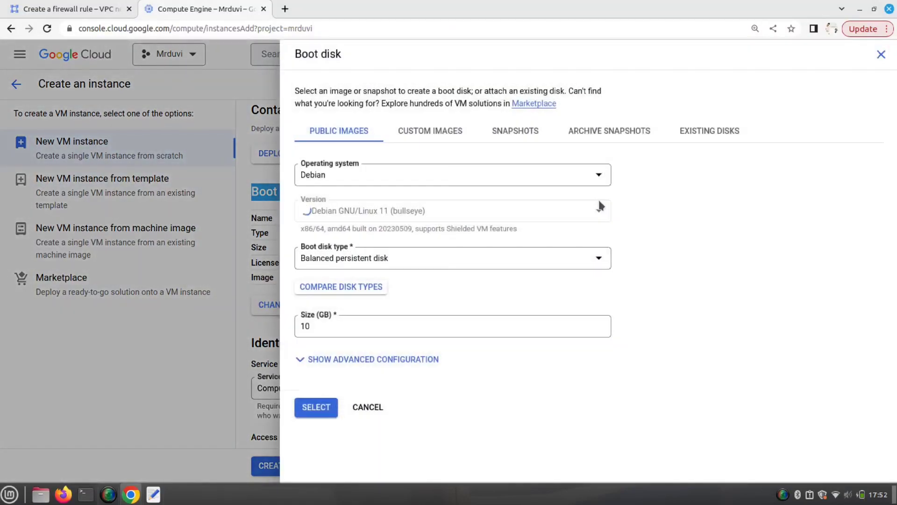
click(455, 175)
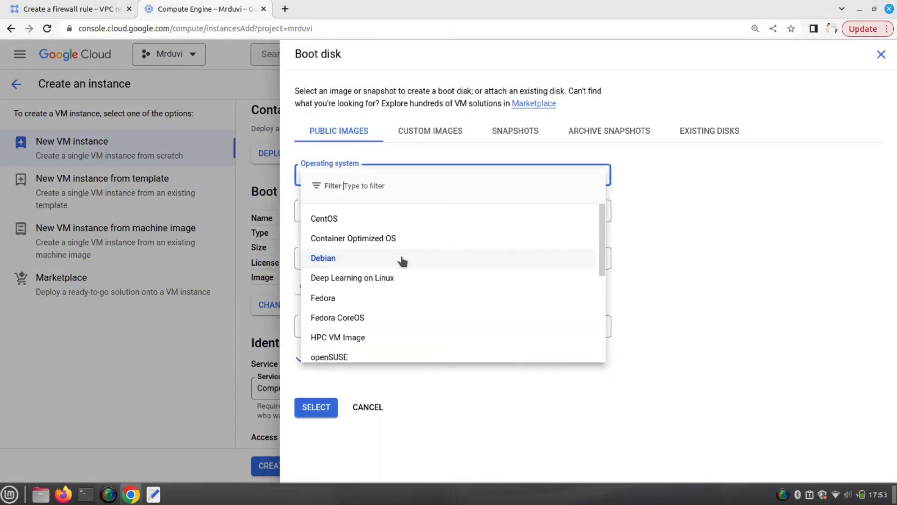
scroll(360, 316, down, 2)
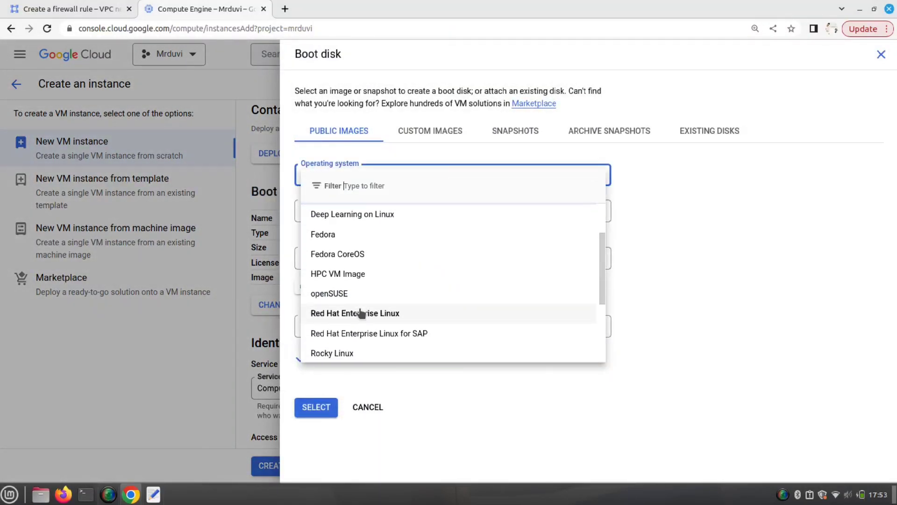
scroll(360, 312, down, 1)
scroll(360, 310, up, 3)
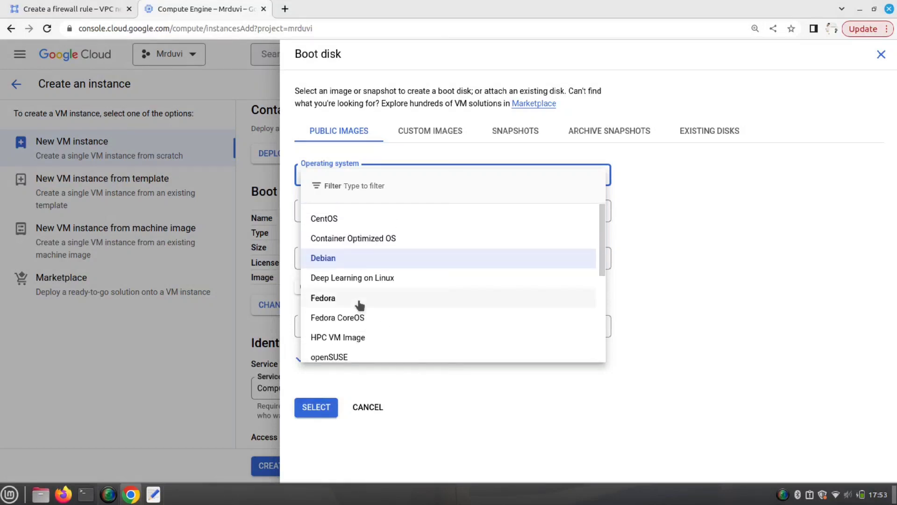
scroll(360, 305, down, 3)
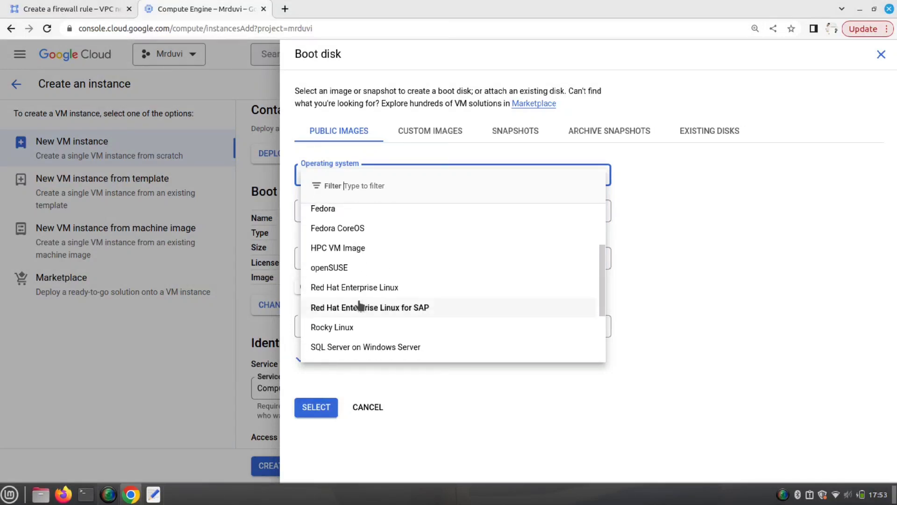
scroll(359, 306, down, 3)
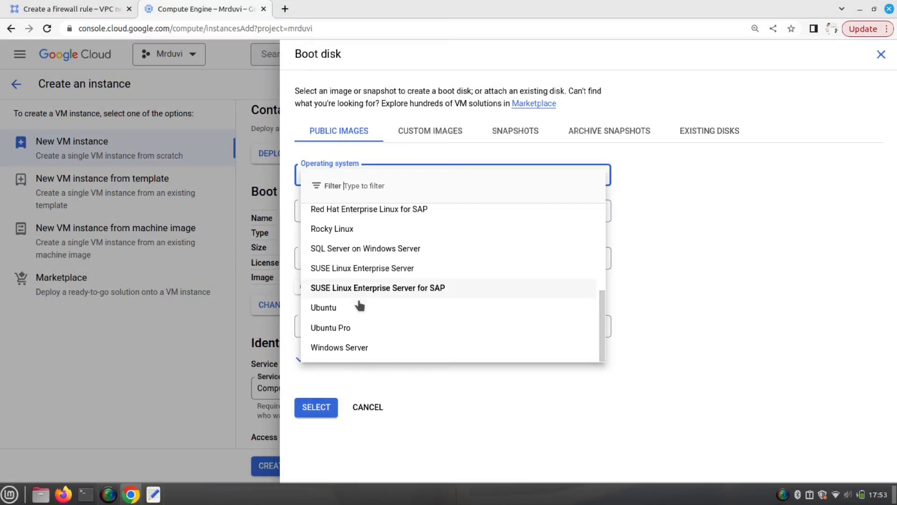
click(351, 308)
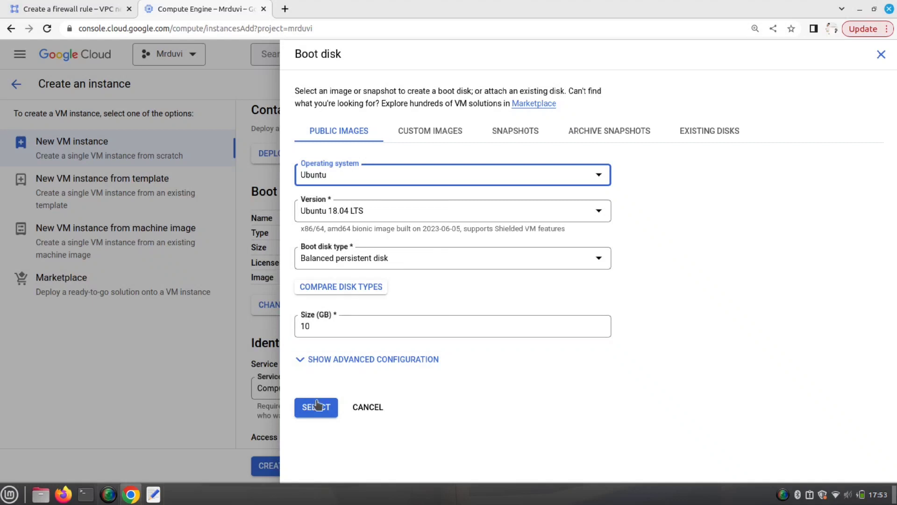
click(313, 408)
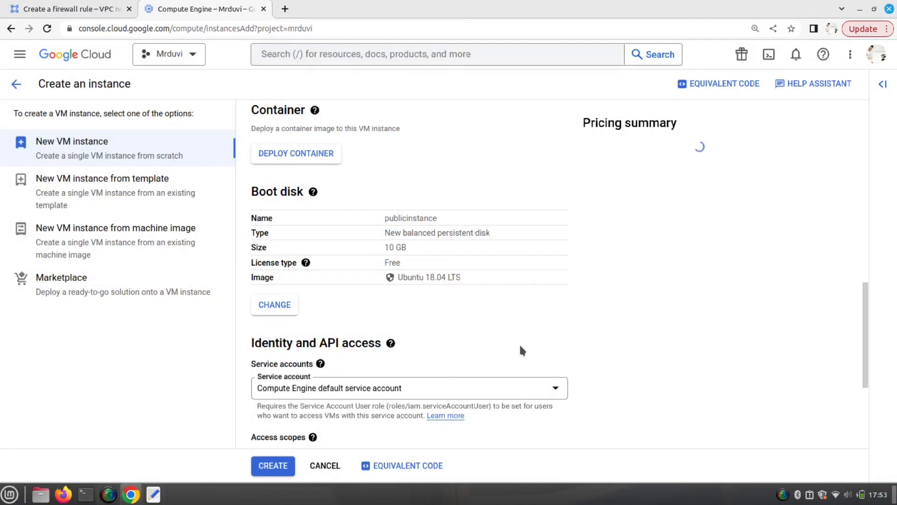
- Add the network tag publicnetowrk under Advanced options > Networking
scroll(477, 322, down, 7)
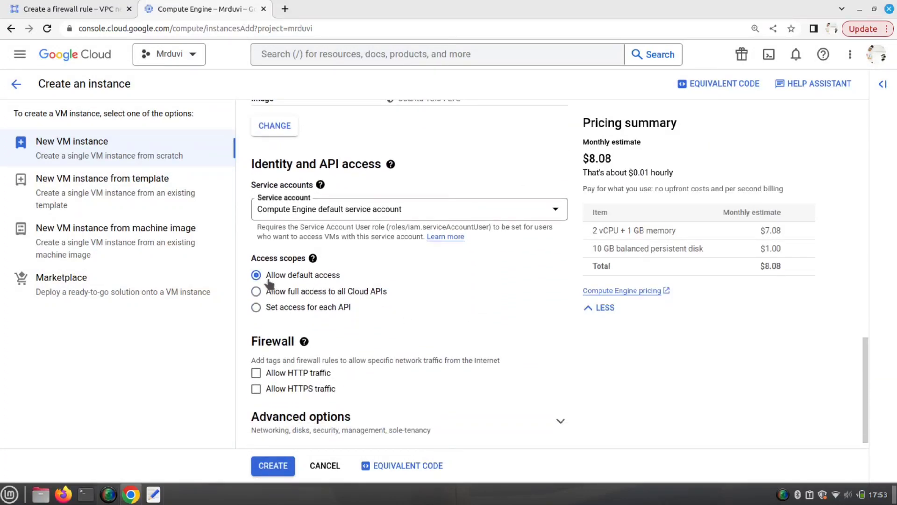
scroll(352, 329, down, 1)
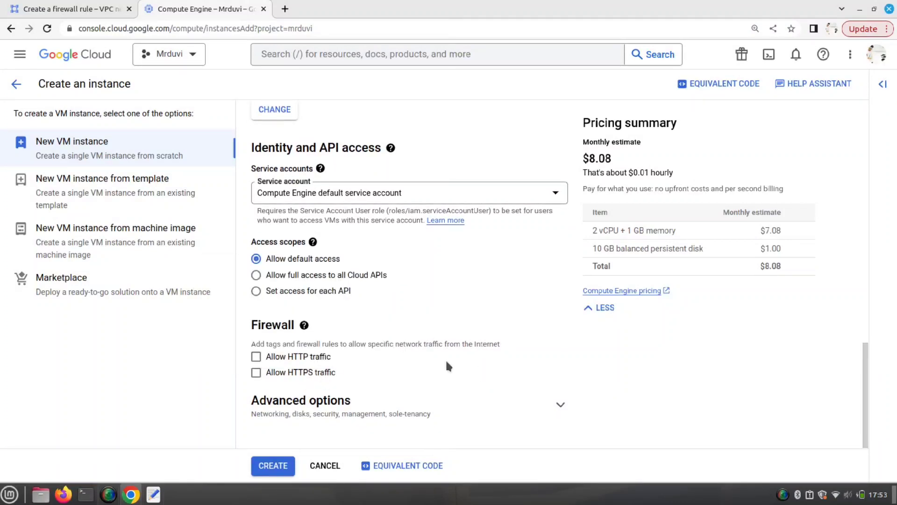
click(417, 413)
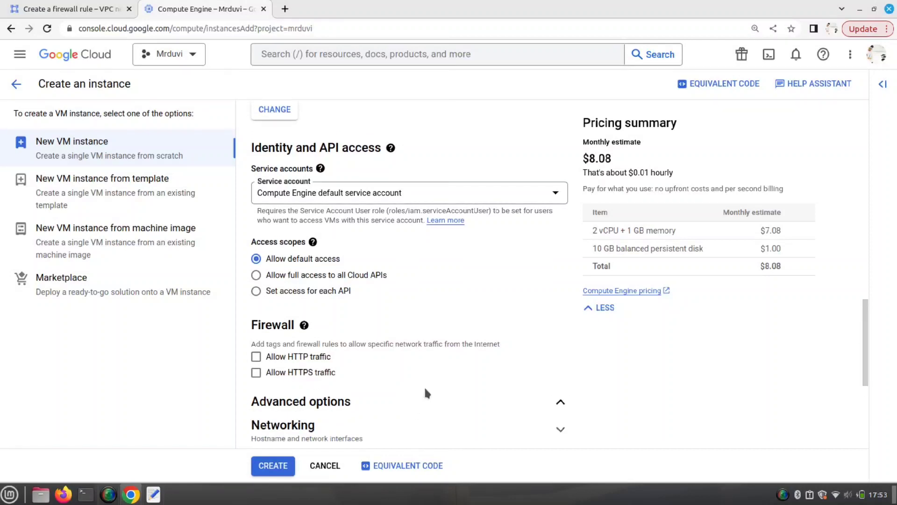
scroll(425, 385, down, 2)
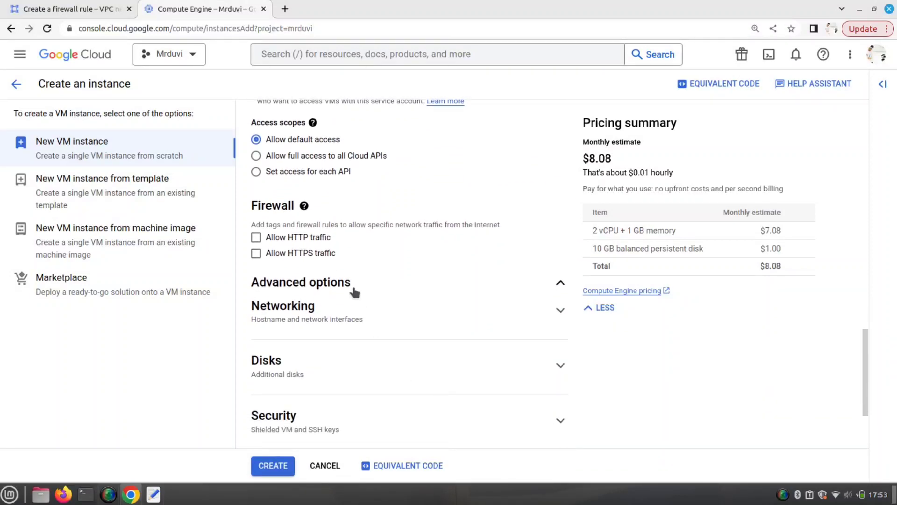
click(560, 311)
scroll(464, 294, down, 1)
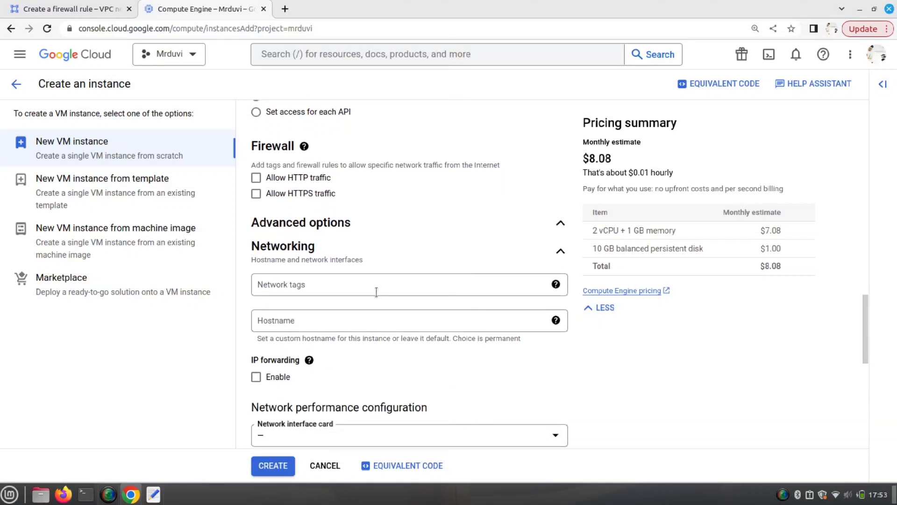
click(315, 281)
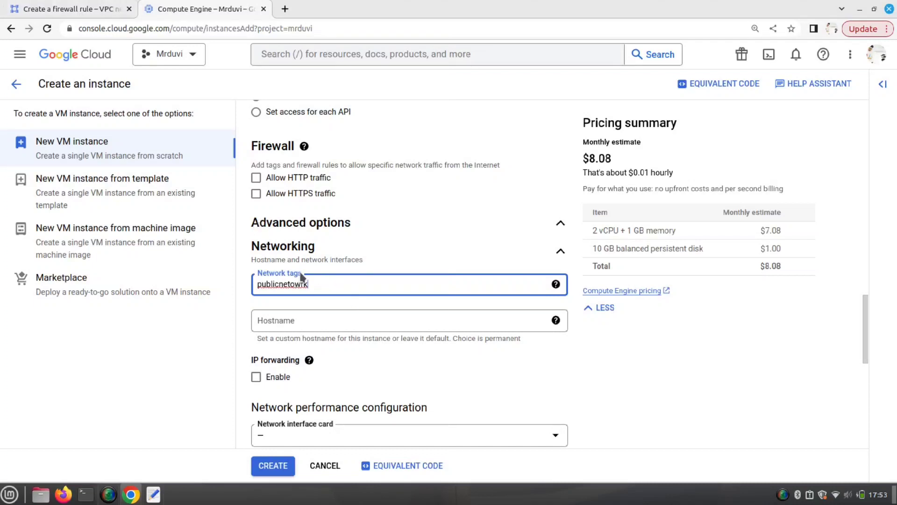
drag(310, 279, 261, 287)
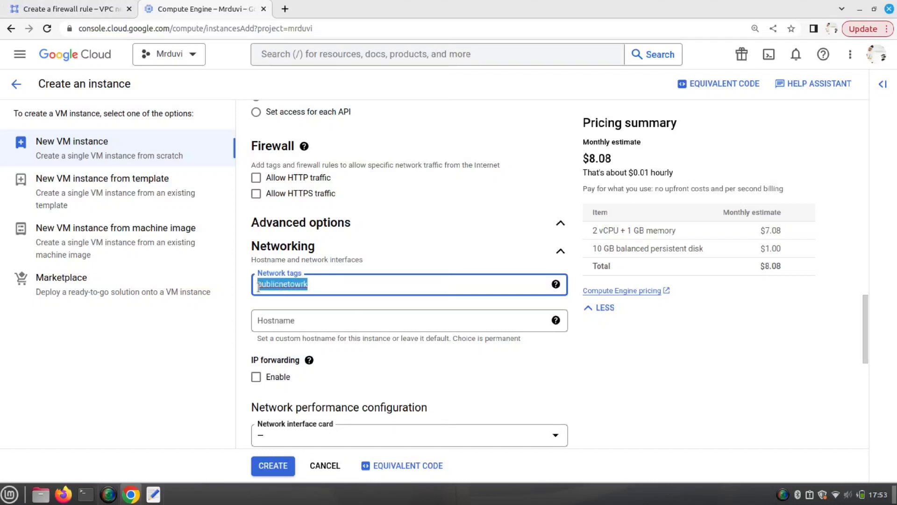
click(322, 284)
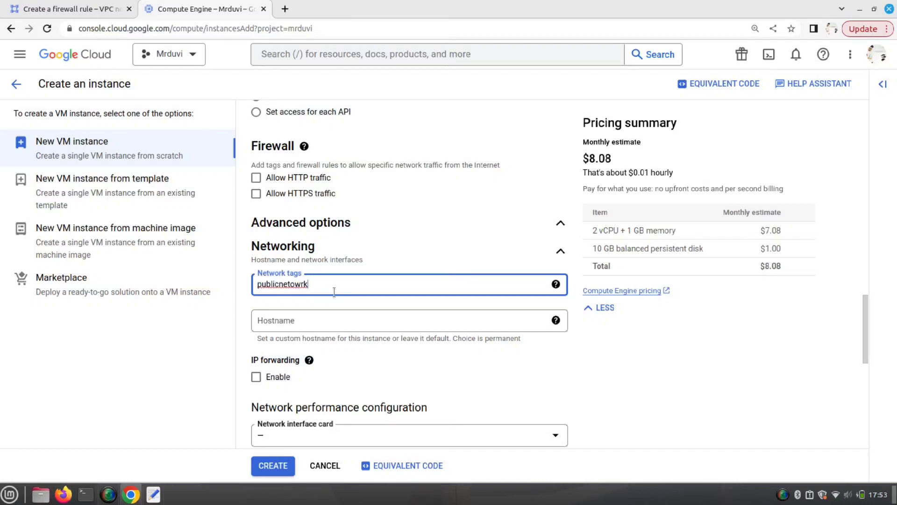
key(Return)
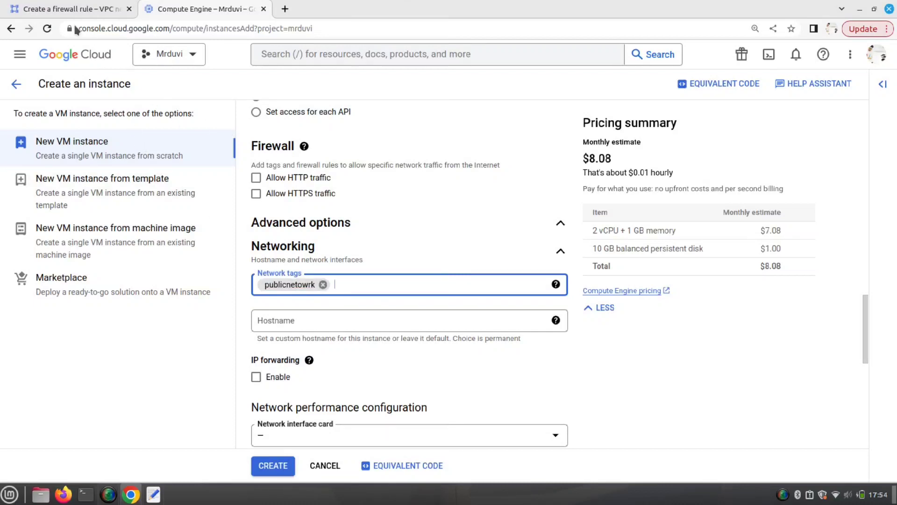
- Set the sshallow rule's target tag to publicnetowrk, then return to the instance form
click(81, 11)
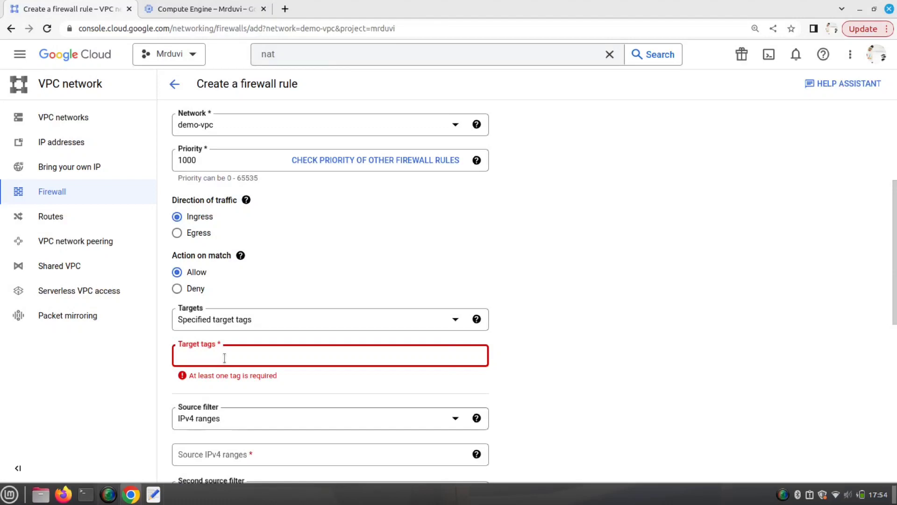
text(publicnetowrk)
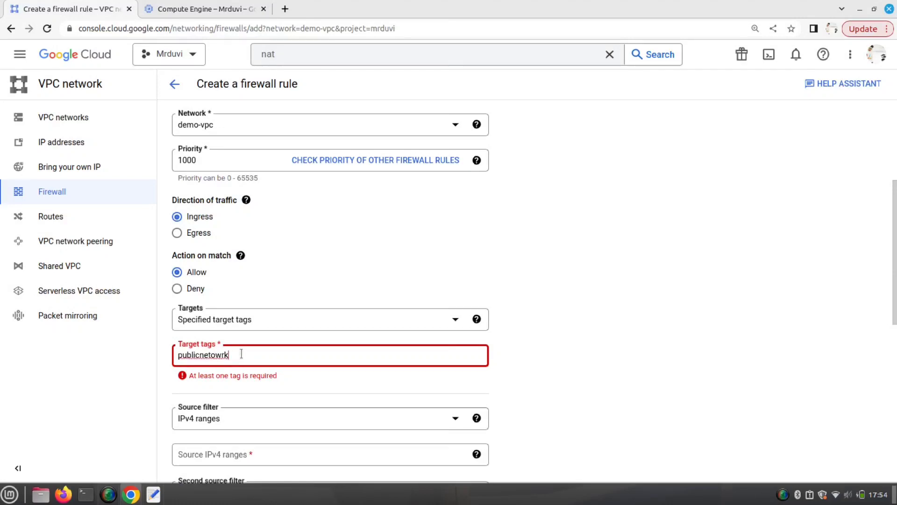
key(Return)
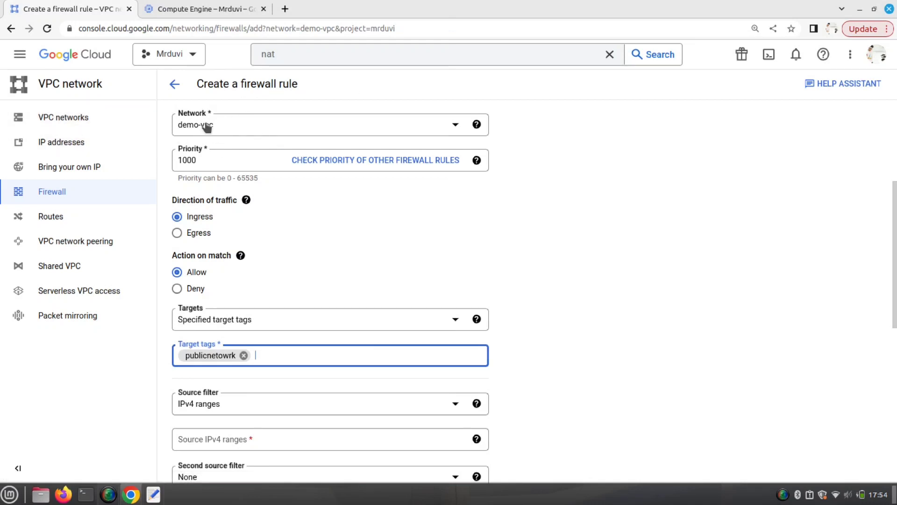
scroll(272, 129, up, 1)
scroll(273, 129, up, 3)
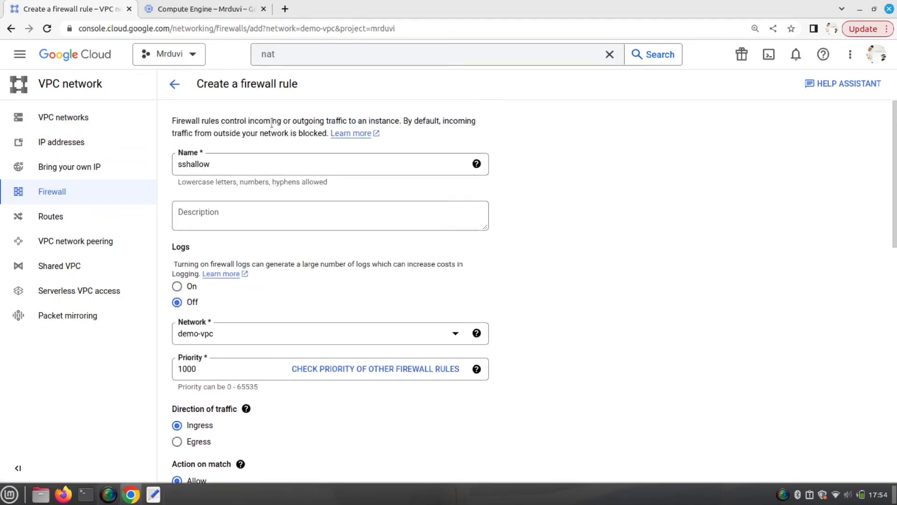
scroll(221, 163, down, 5)
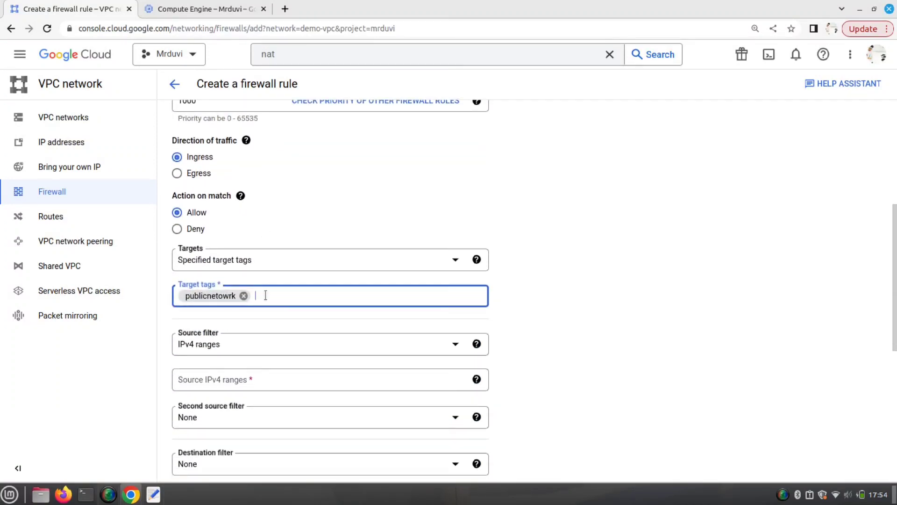
click(209, 10)
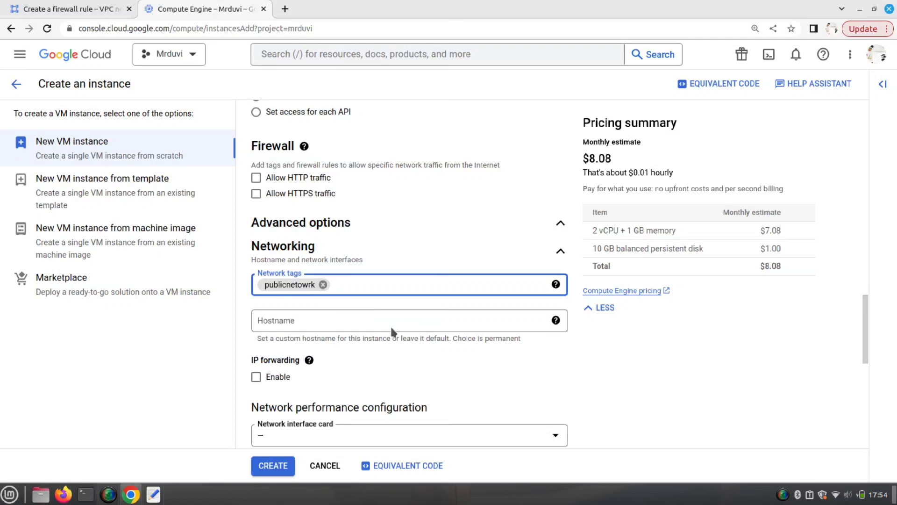
- Attach the instance's network interface to demo-vpc with subnetwork publicsubnet
scroll(391, 324, down, 3)
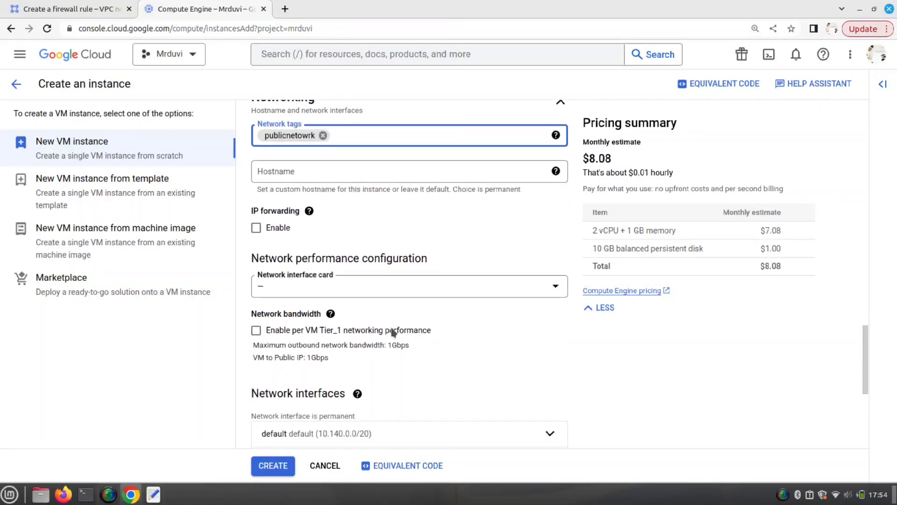
scroll(473, 301, down, 1)
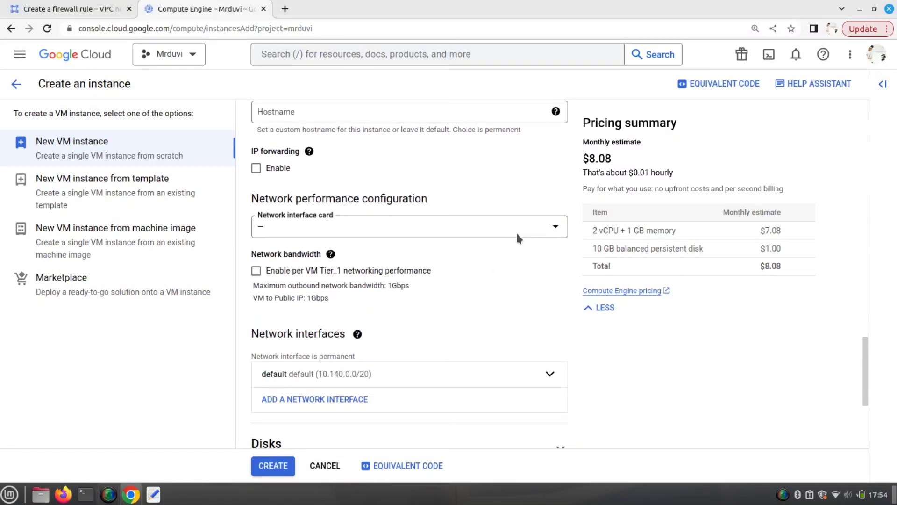
click(451, 234)
click(473, 196)
scroll(452, 352, down, 1)
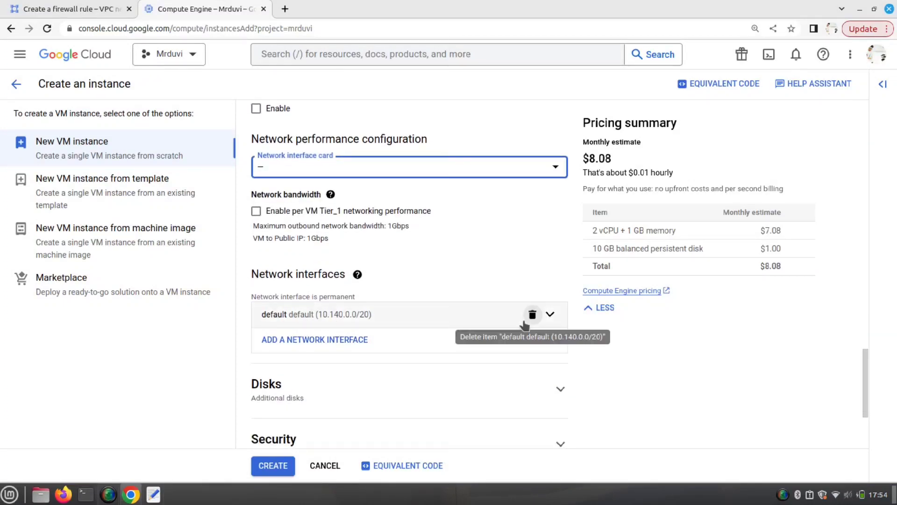
click(554, 318)
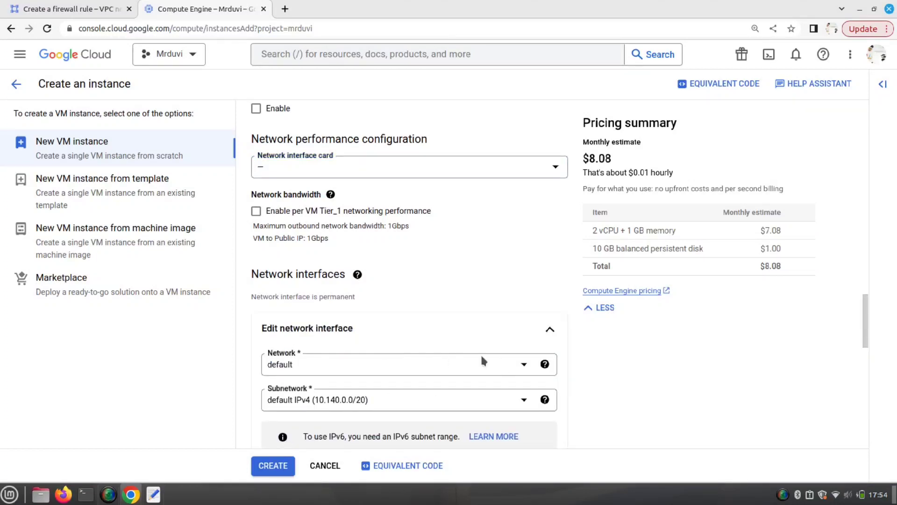
scroll(486, 348, down, 1)
scroll(489, 345, down, 1)
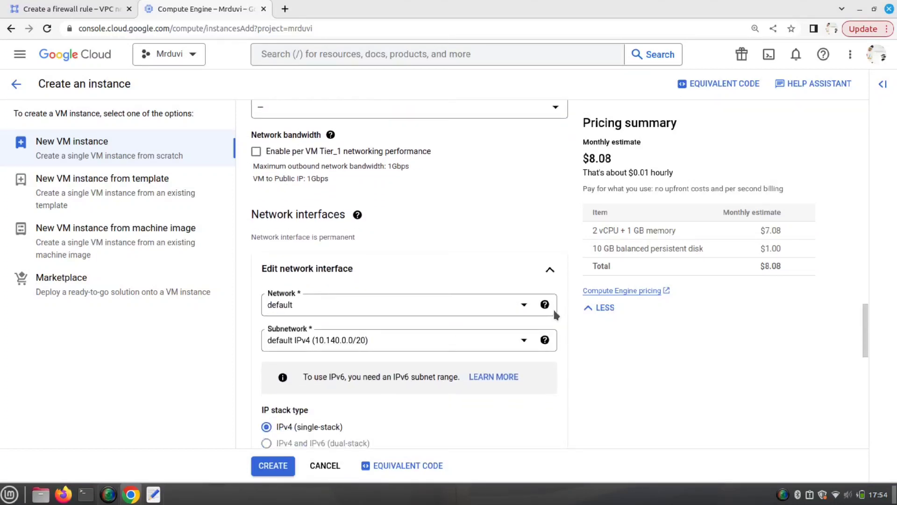
click(524, 307)
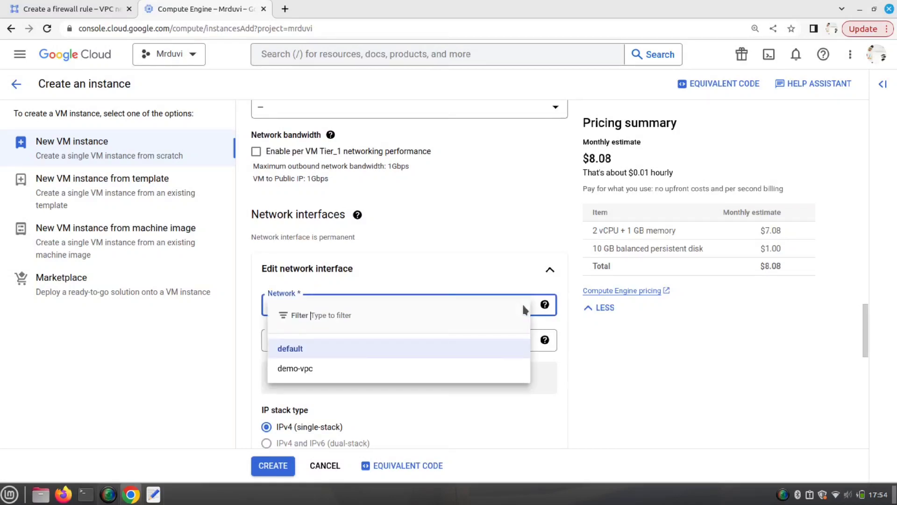
click(311, 369)
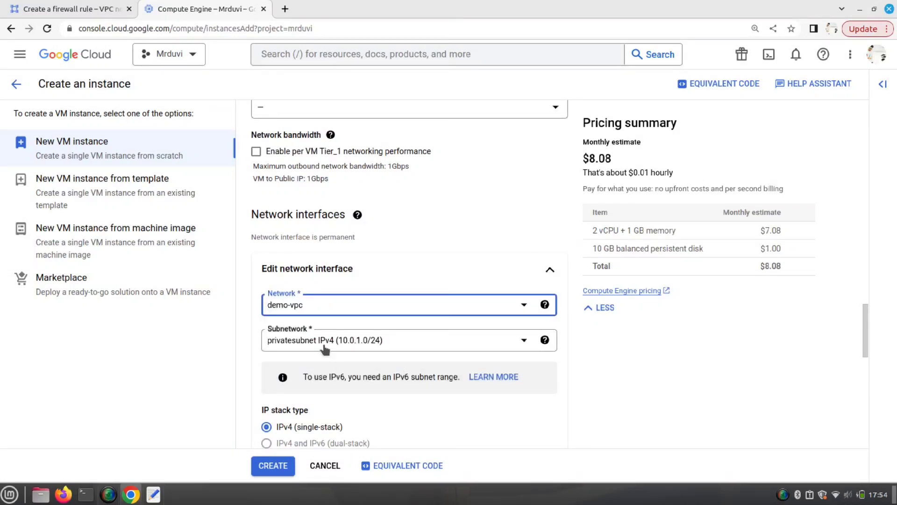
click(520, 342)
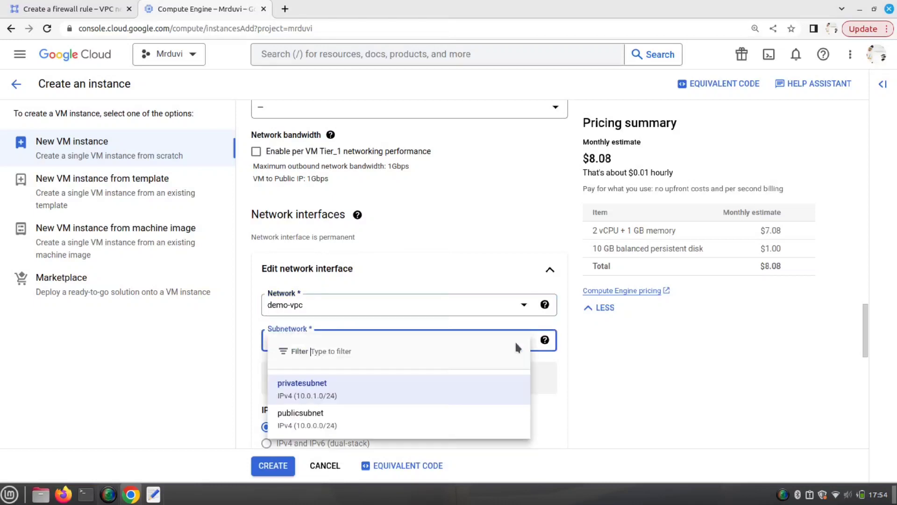
click(315, 416)
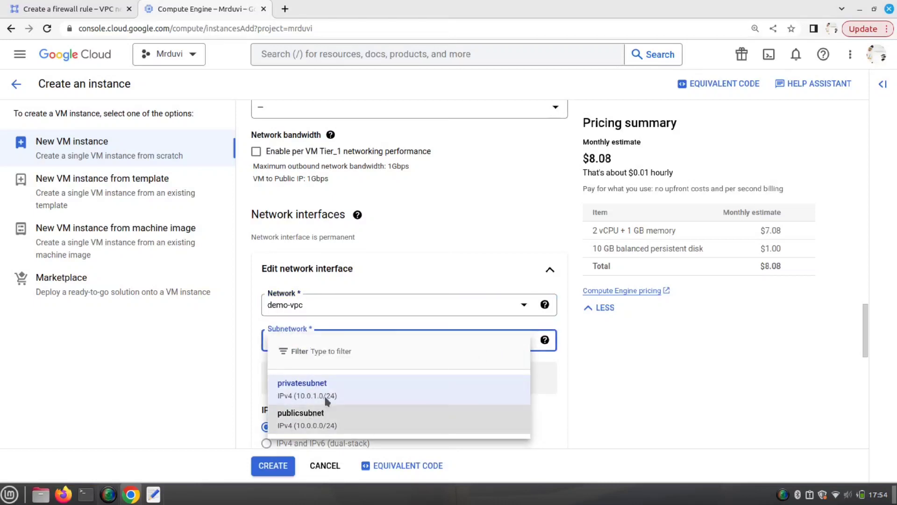
- Review the publicinstance form and create the VM, which starts provisioning
scroll(323, 343, up, 15)
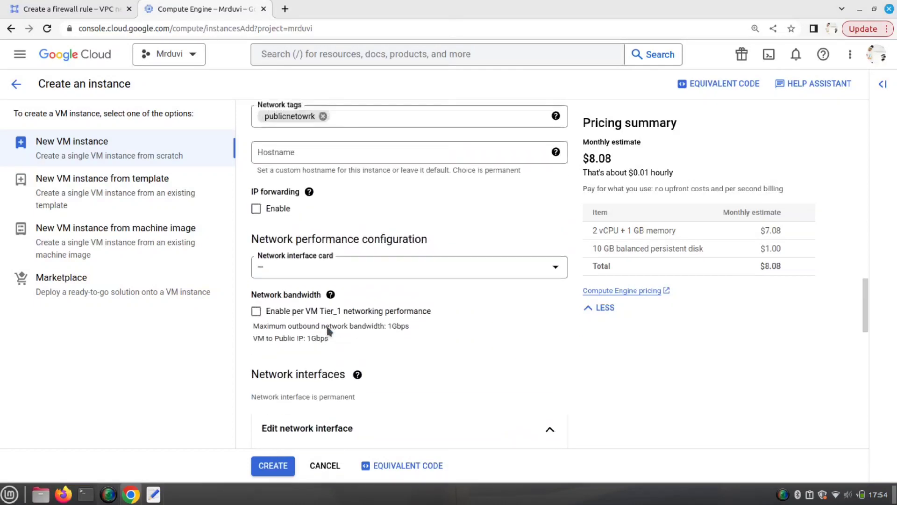
scroll(328, 331, up, 6)
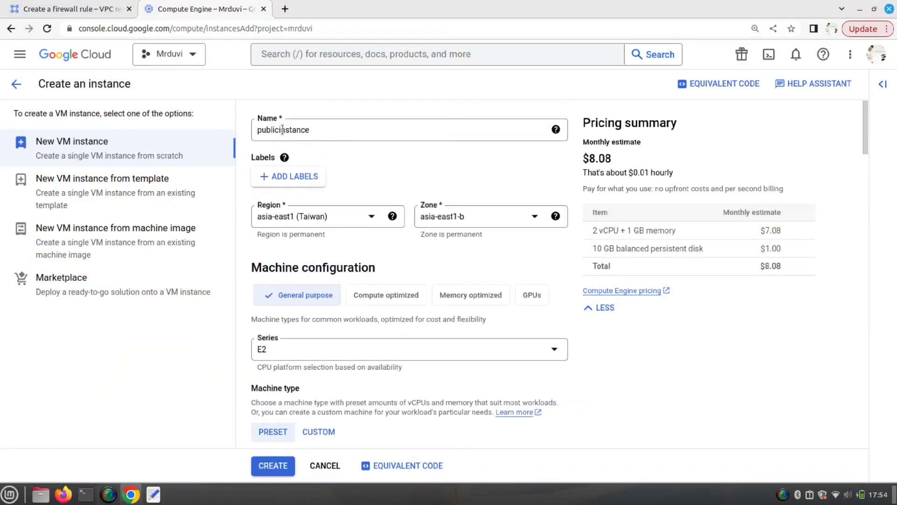
scroll(418, 247, down, 12)
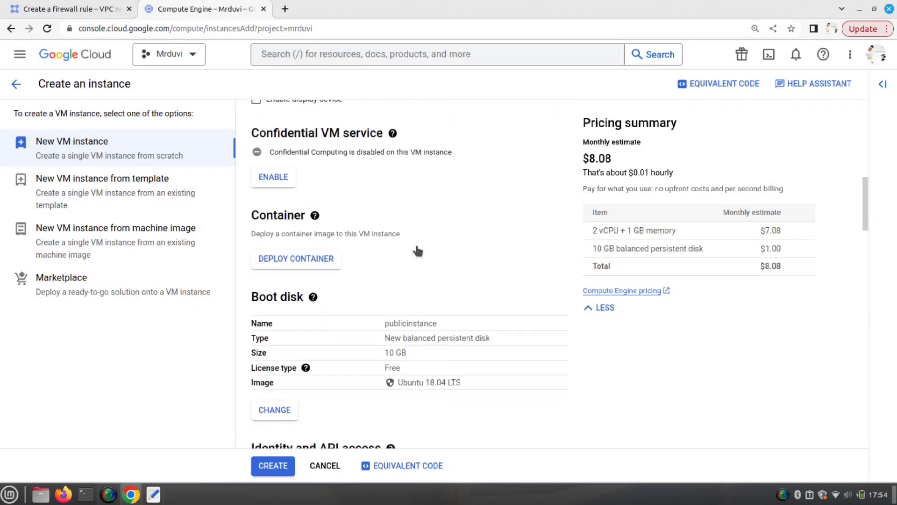
scroll(418, 251, down, 6)
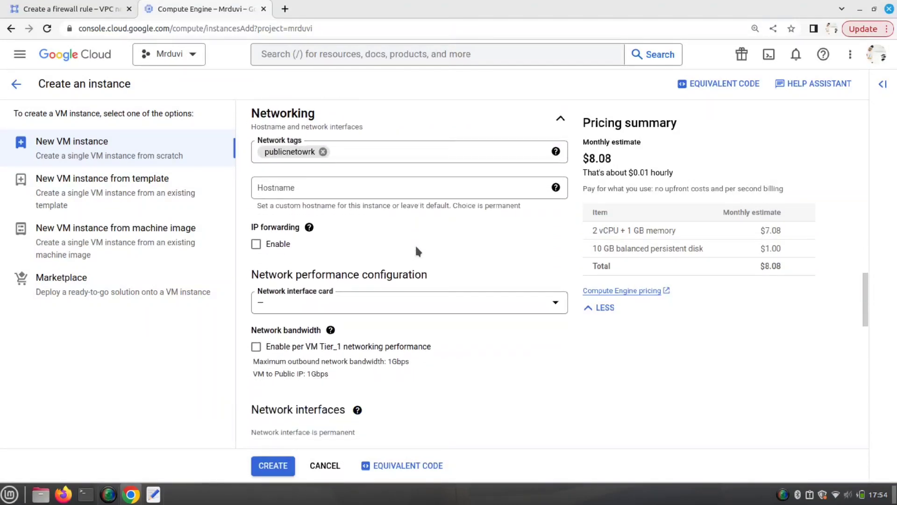
scroll(397, 246, down, 5)
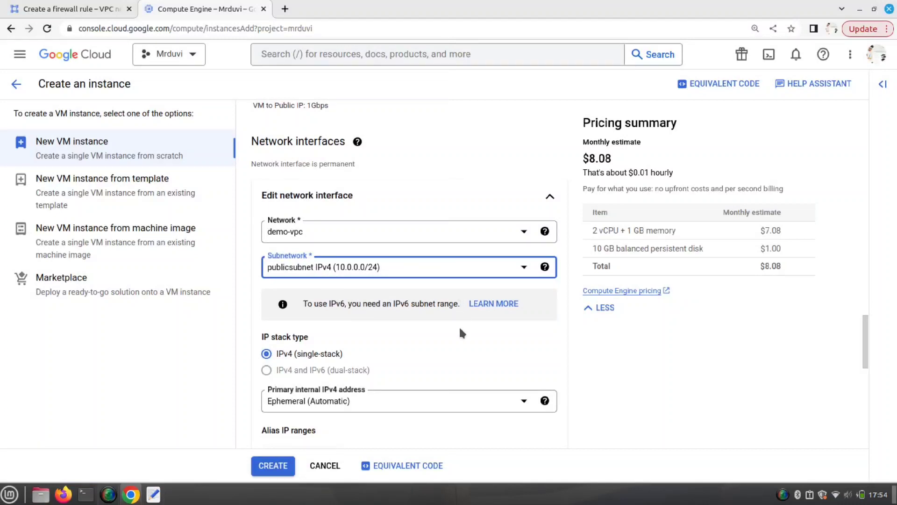
scroll(462, 333, down, 2)
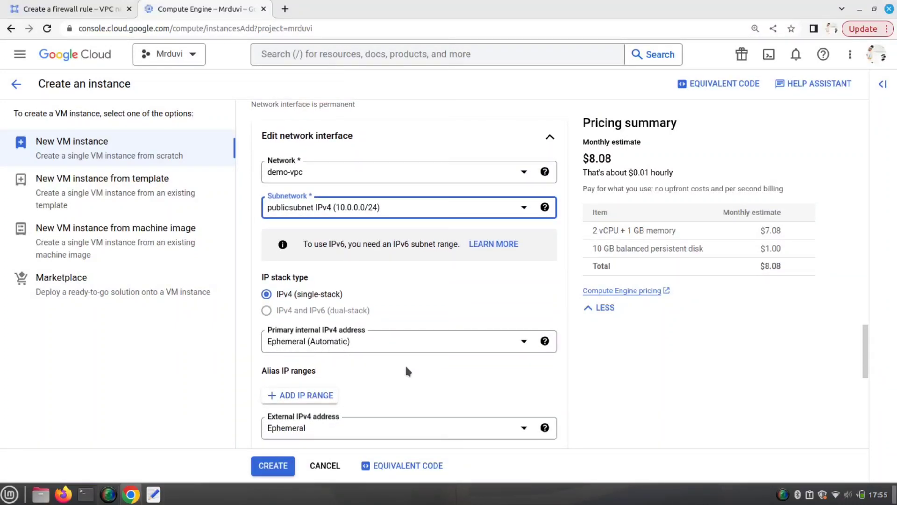
scroll(414, 364, down, 2)
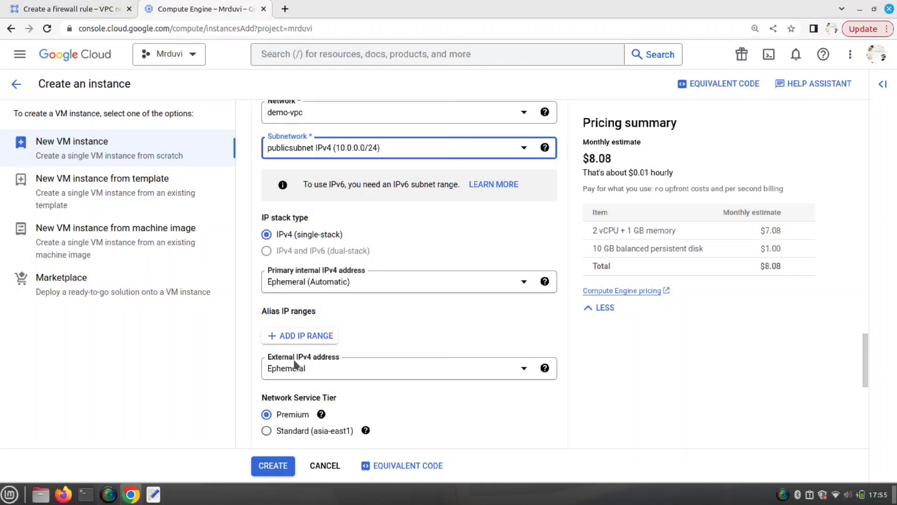
scroll(380, 393, down, 4)
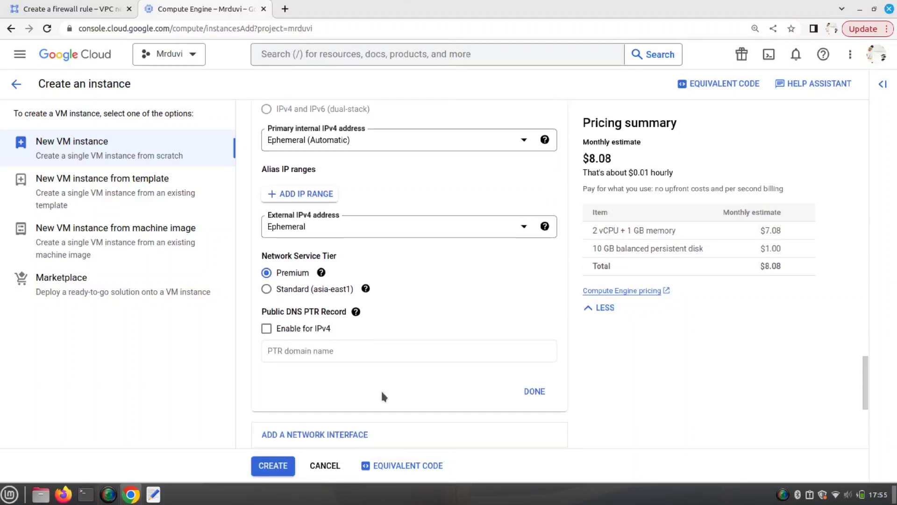
scroll(382, 395, down, 5)
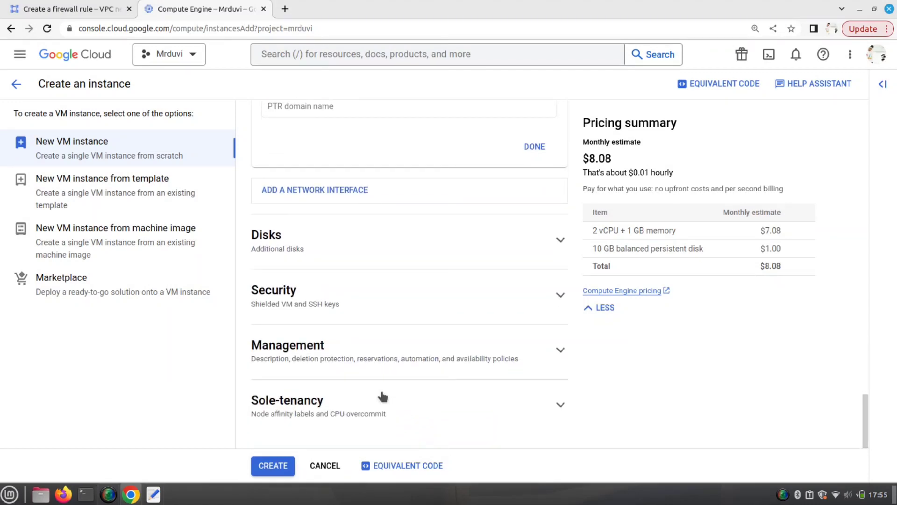
click(271, 466)
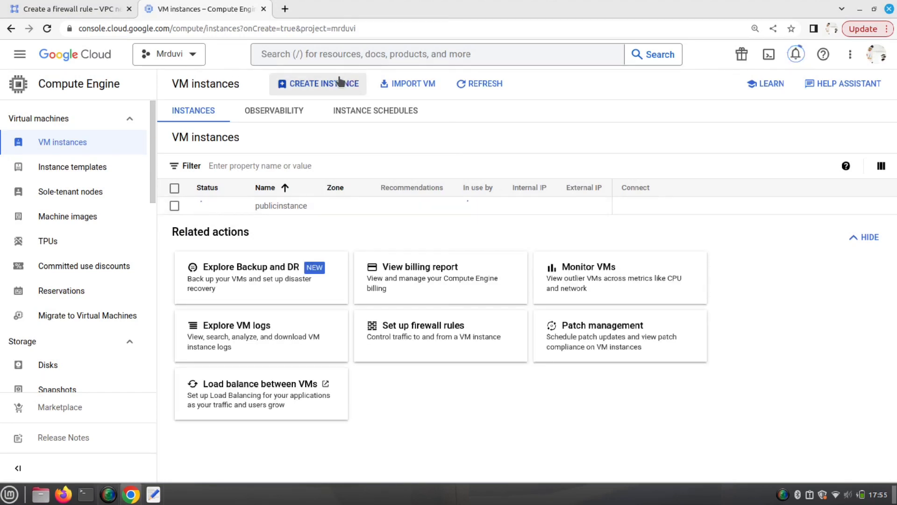
- Open a fresh Create an instance form, defaulting to instance-1 in us-west4
click(332, 85)
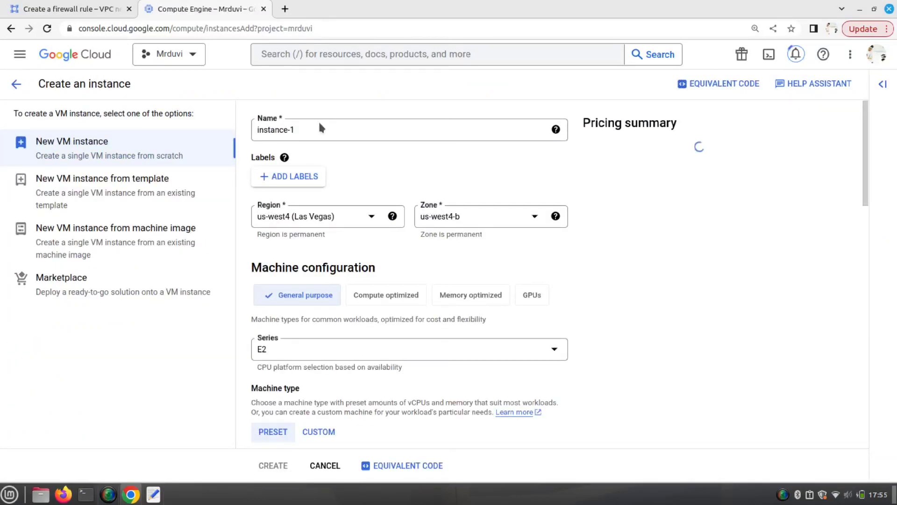
- Rename the instance to privateinstance and set its region to asia-east1 (Taiwan)
click(315, 130)
key(shift+Left)
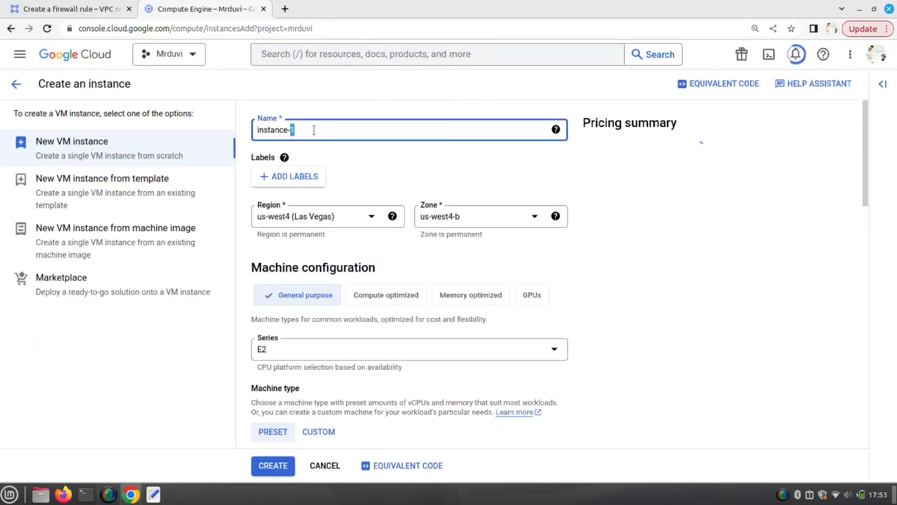
key(BackSpace)
key(BackSpace)
key(BackSpace)
key(BackSpace)
key(BackSpace)
key(BackSpace)
key(BackSpace)
key(BackSpace)
key(BackSpace)
key(BackSpace)
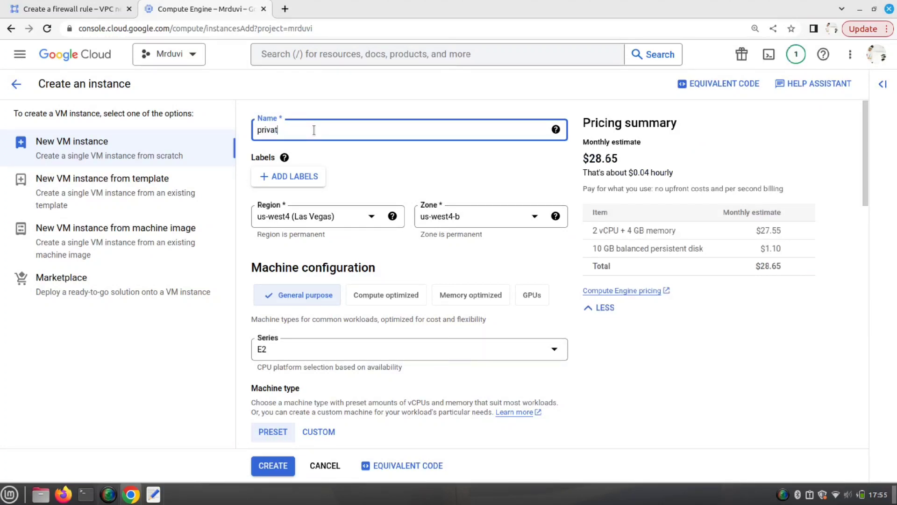
click(370, 218)
scroll(355, 271, down, 6)
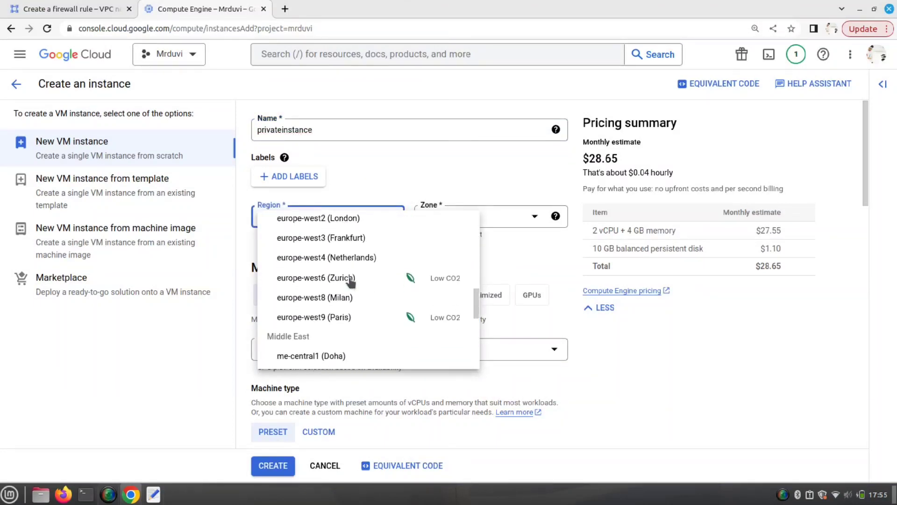
scroll(351, 282, down, 2)
click(329, 298)
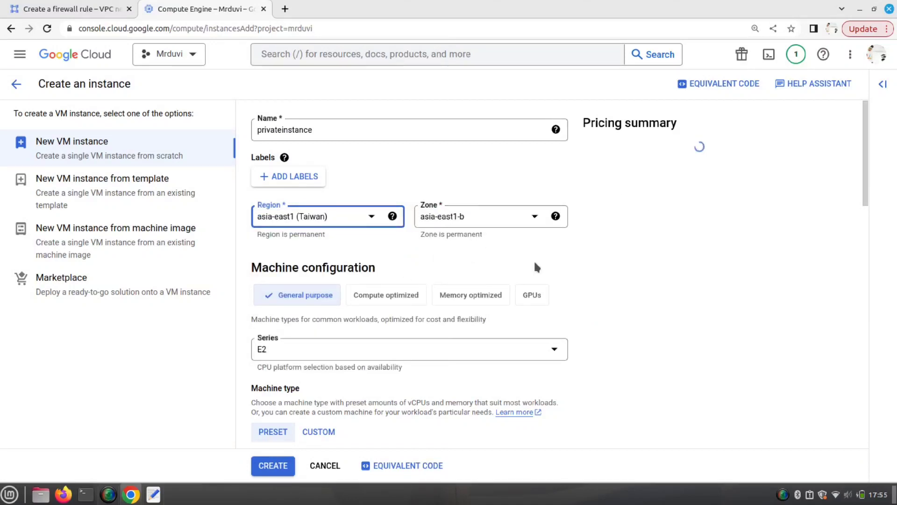
- Choose the e2-micro machine type for privateinstance
scroll(536, 264, down, 3)
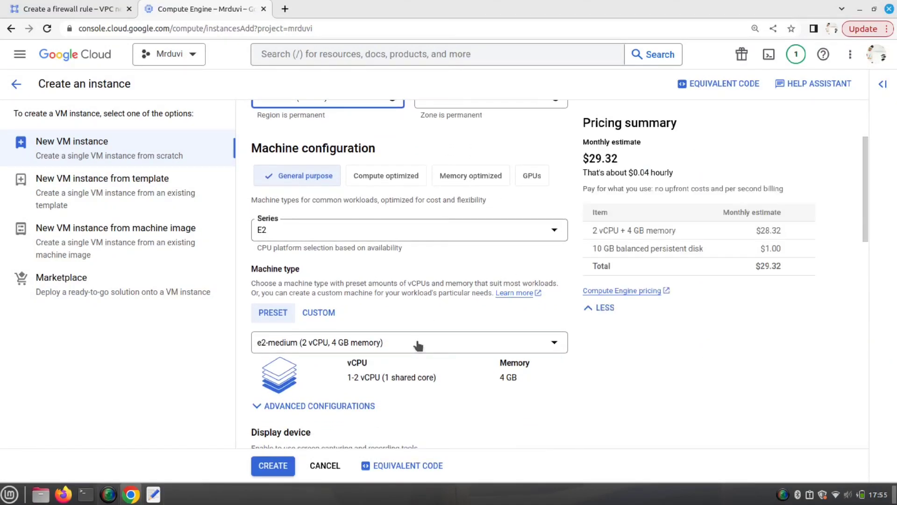
click(405, 346)
click(431, 214)
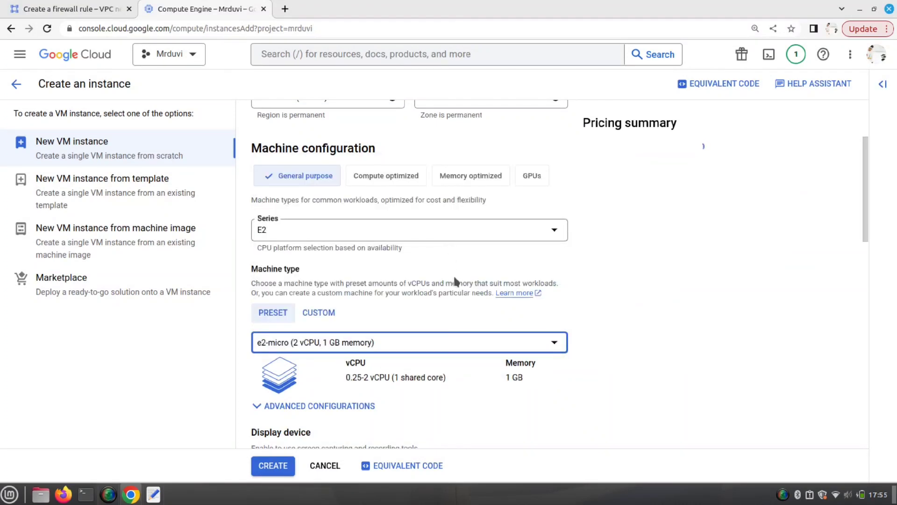
scroll(454, 295, down, 4)
scroll(453, 295, down, 3)
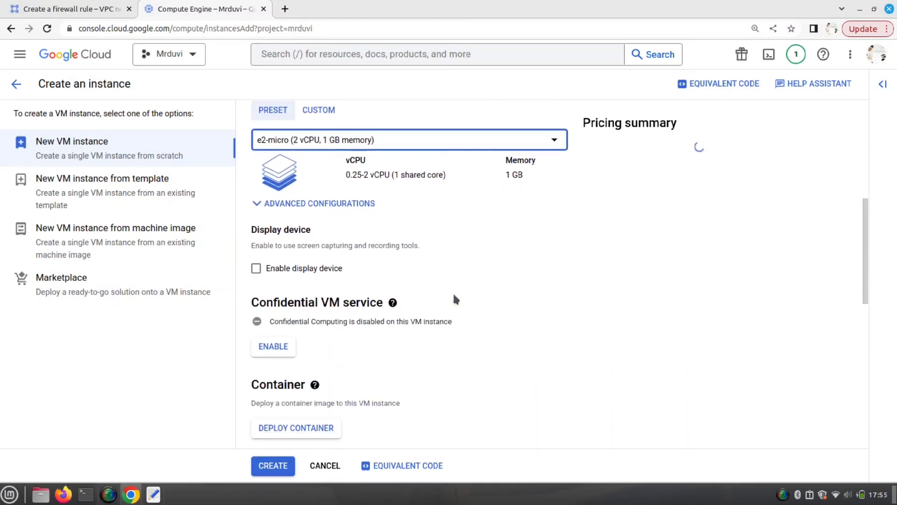
scroll(456, 299, down, 4)
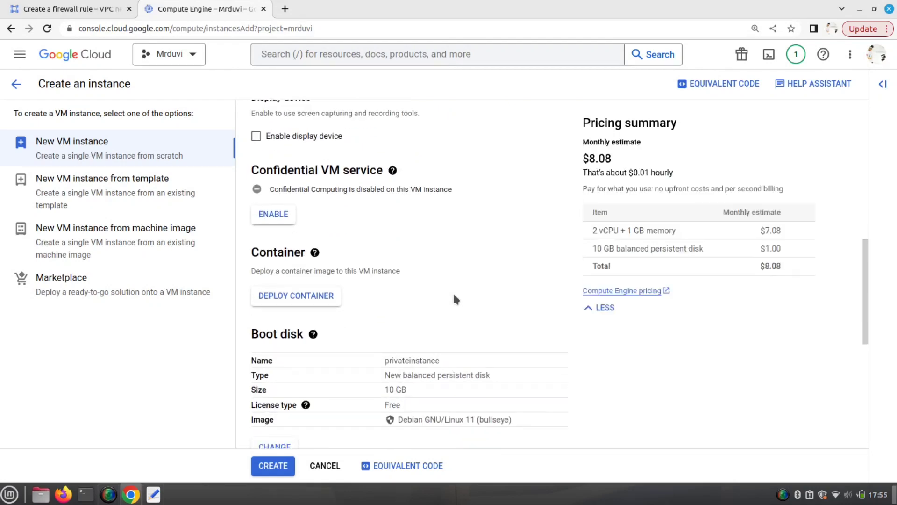
- Replace the Debian boot disk image with Ubuntu 18.04 LTS
click(276, 335)
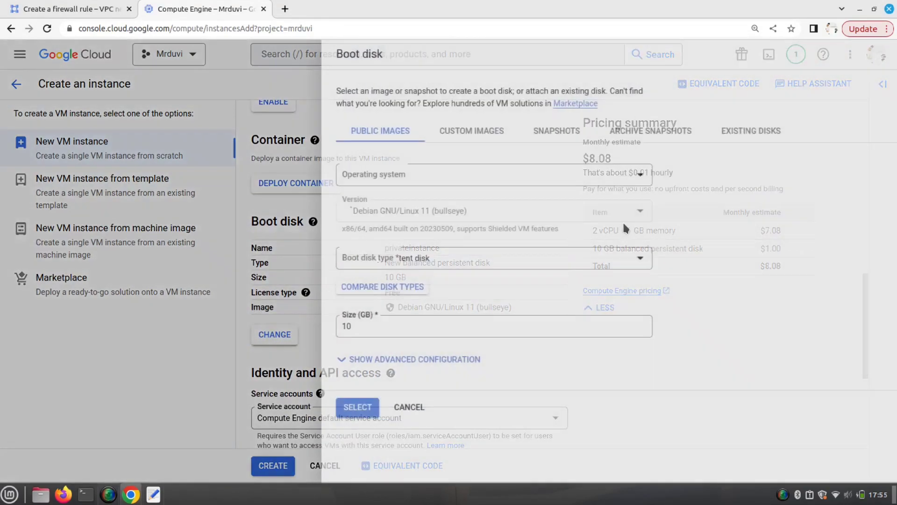
click(525, 170)
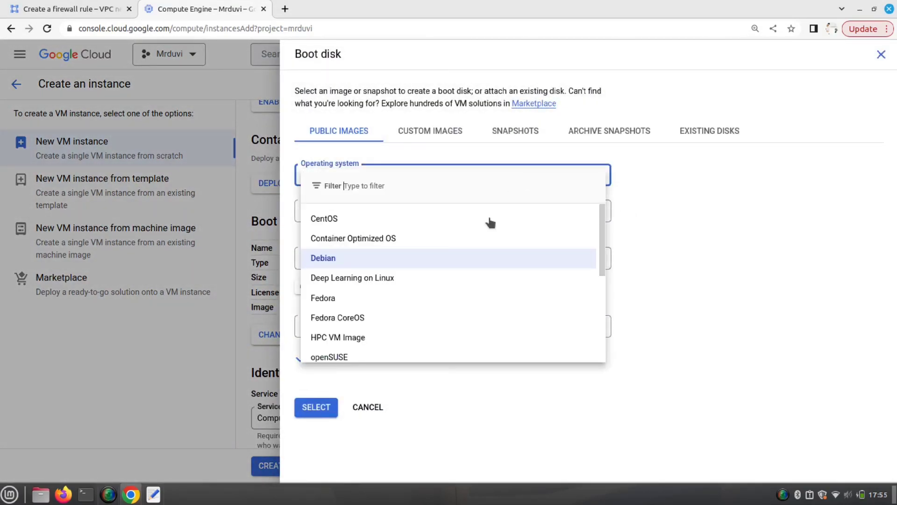
scroll(380, 243, down, 2)
scroll(382, 298, down, 3)
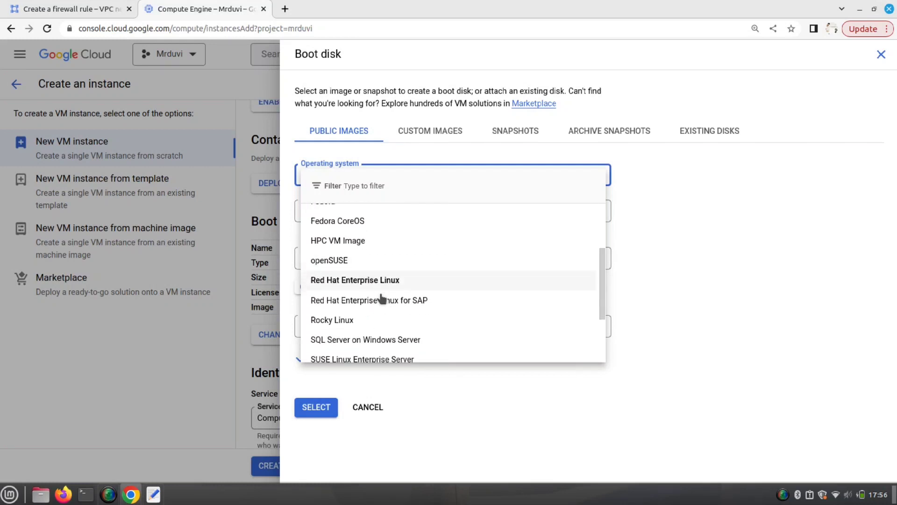
click(344, 346)
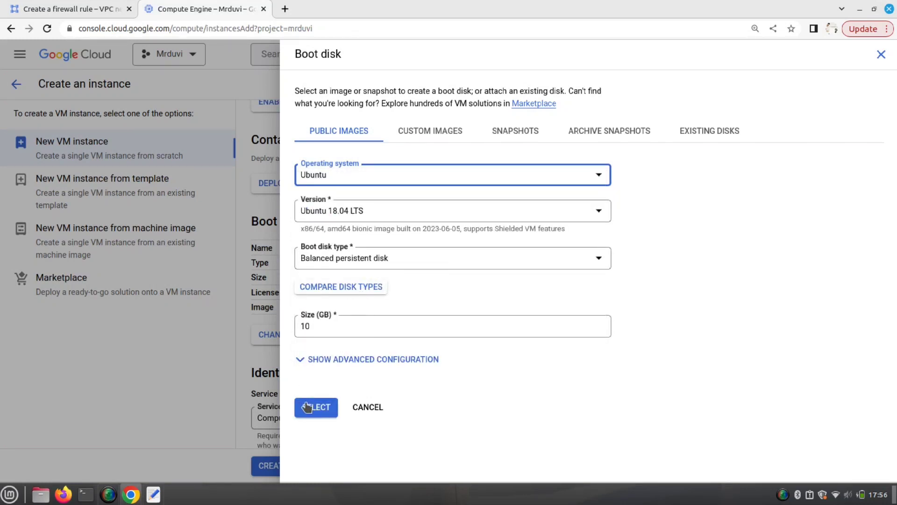
click(312, 407)
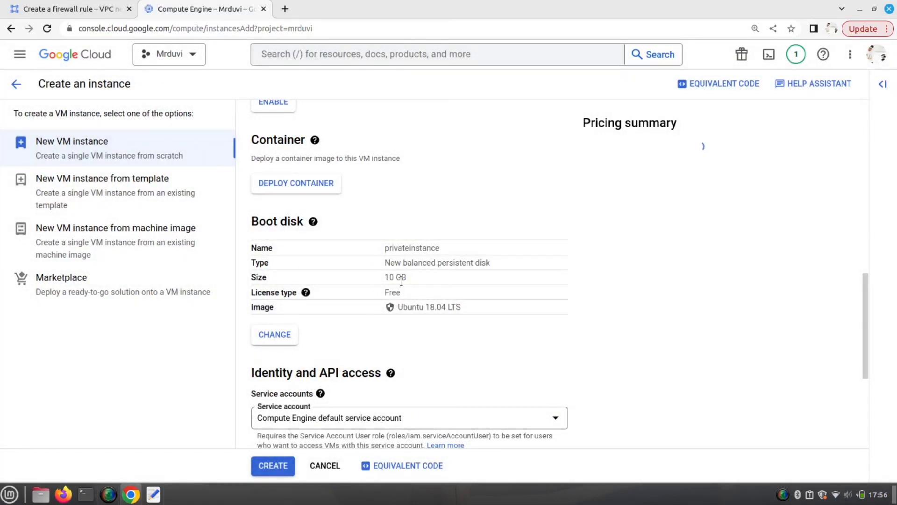
scroll(379, 301, down, 1)
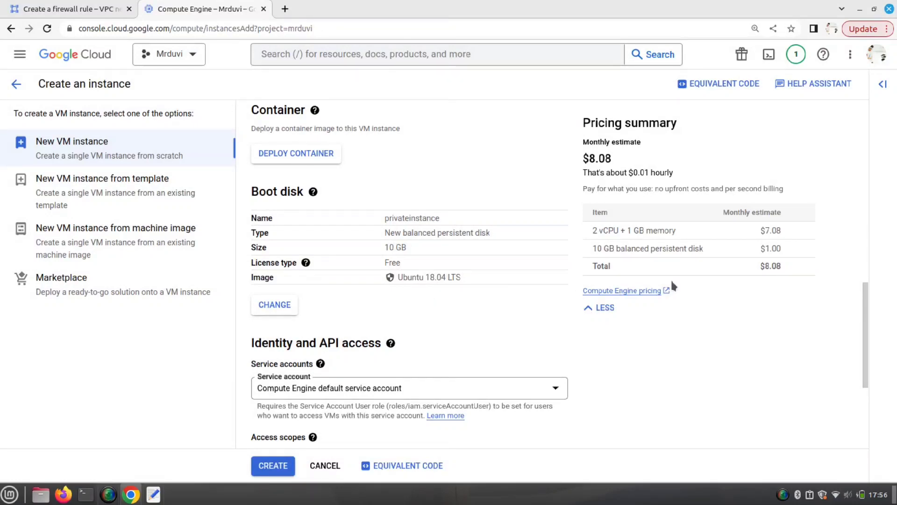
- In the advanced Networking options, add the network tag privatenetwork
scroll(473, 326, down, 5)
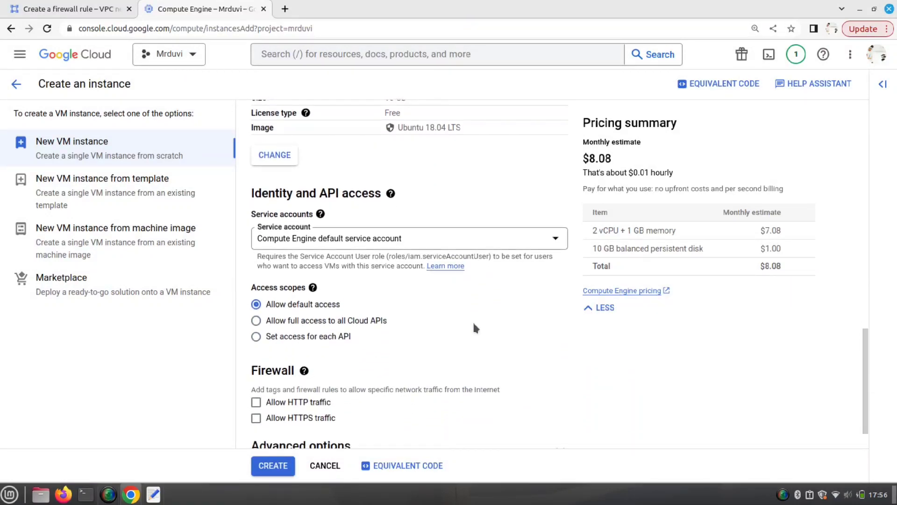
scroll(473, 326, down, 1)
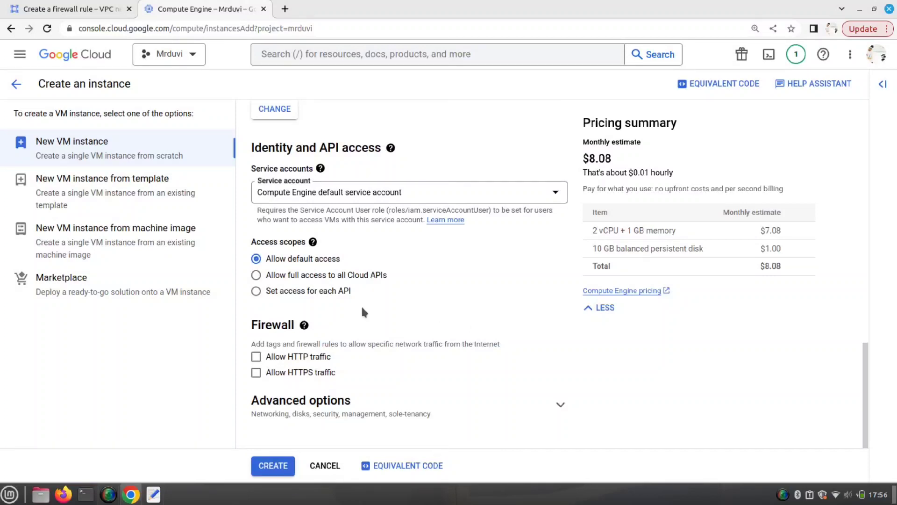
click(447, 415)
scroll(441, 364, down, 2)
scroll(441, 364, down, 3)
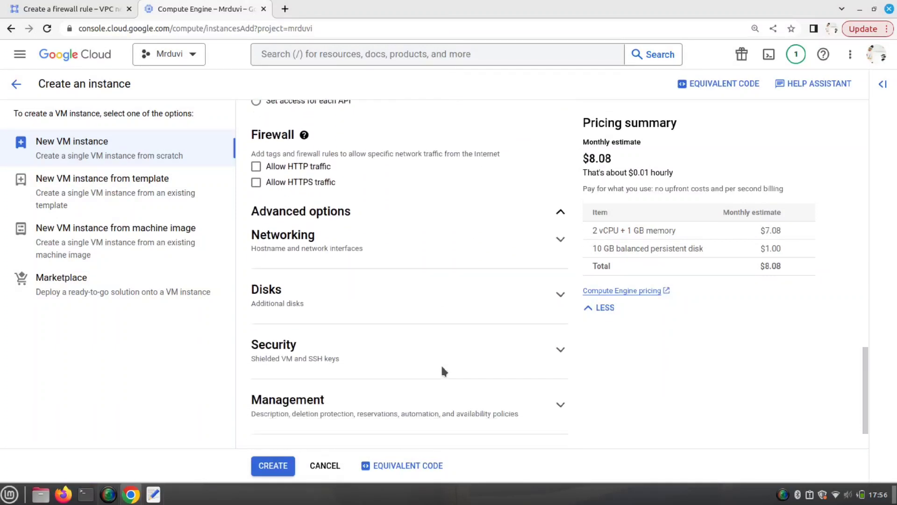
click(561, 222)
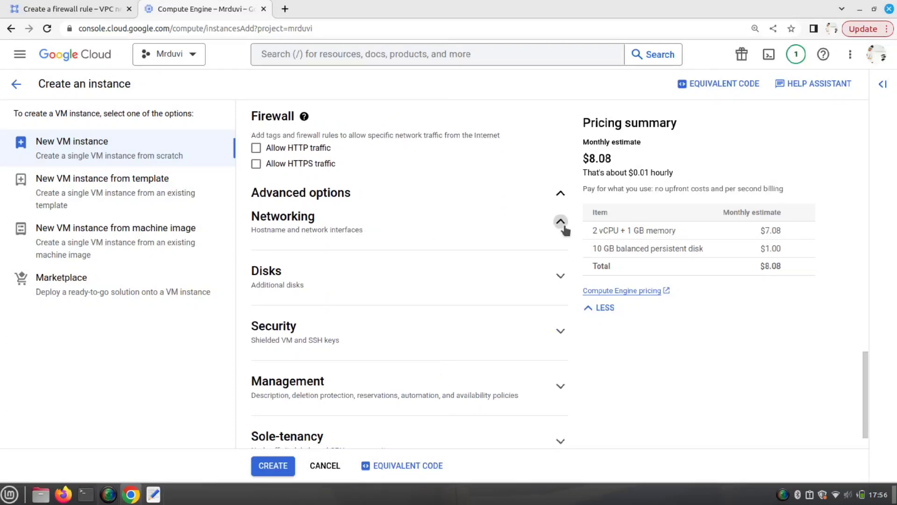
click(343, 250)
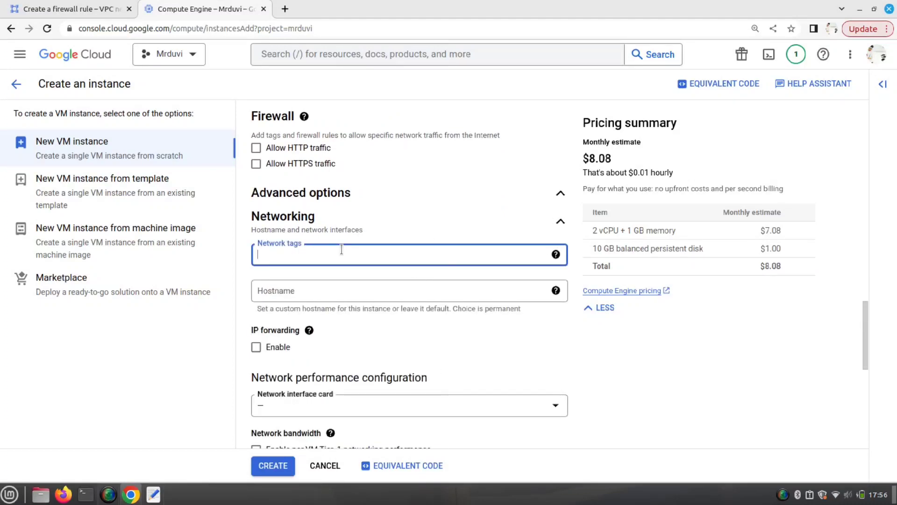
text(privatenetwork)
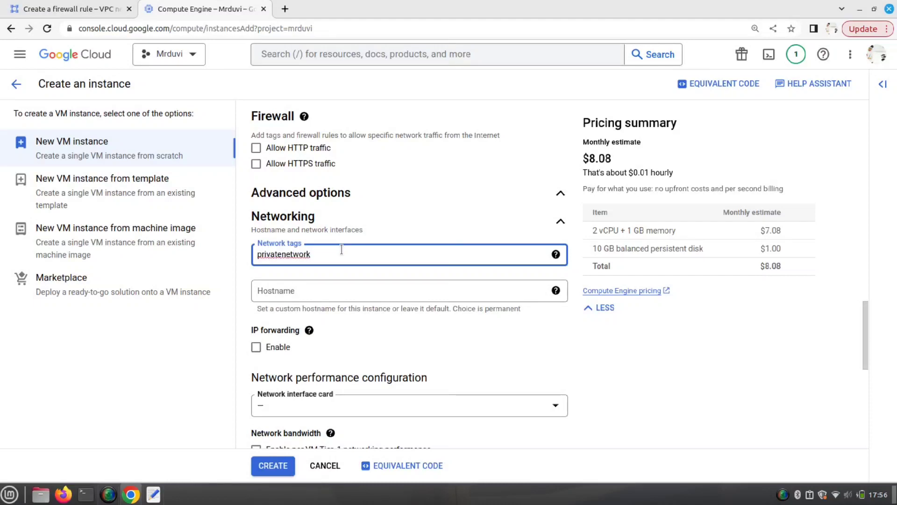
key(ctrl+a)
key(ctrl+c)
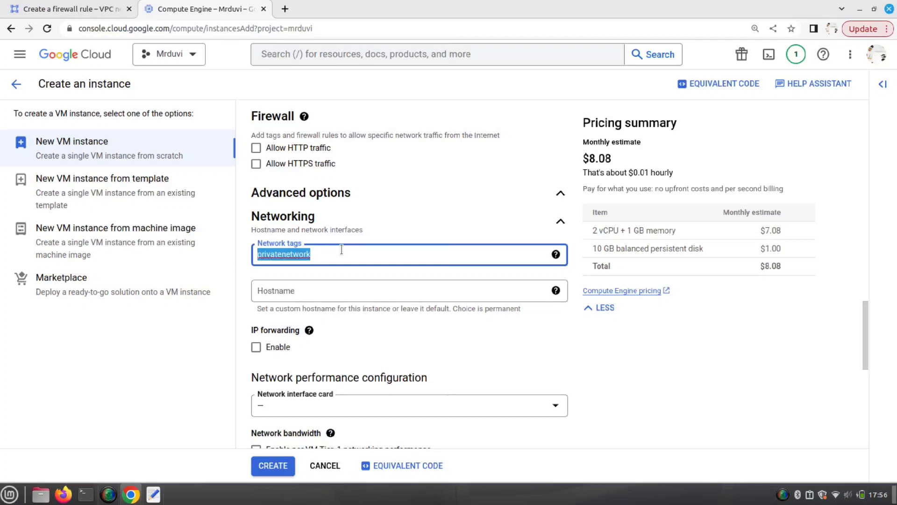
click(342, 249)
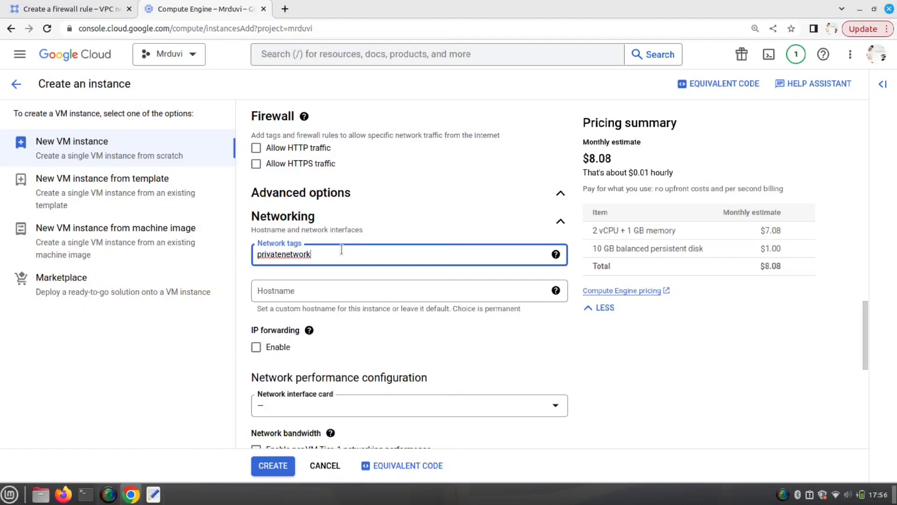
key(Return)
- Add privatenetwork to the firewall rule's target tags, then return to the instance form
click(35, 4)
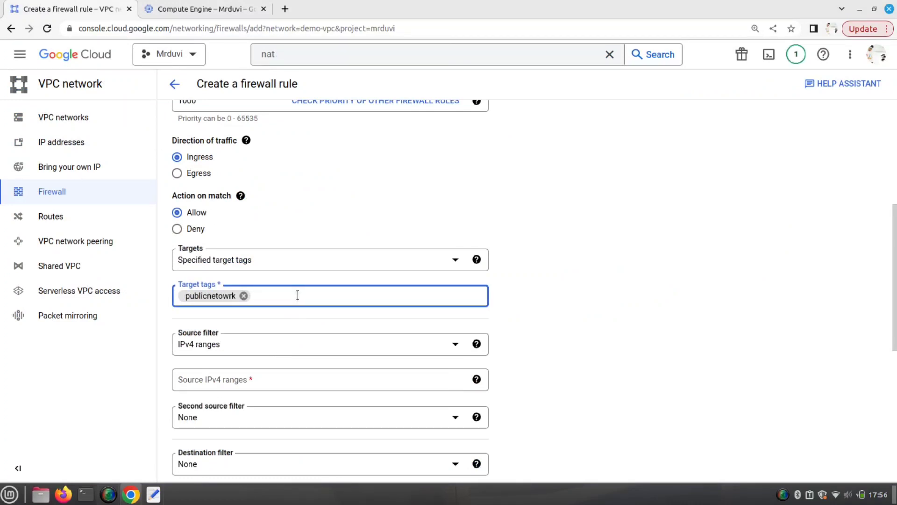
key(ctrl+v)
key(Return)
click(204, 11)
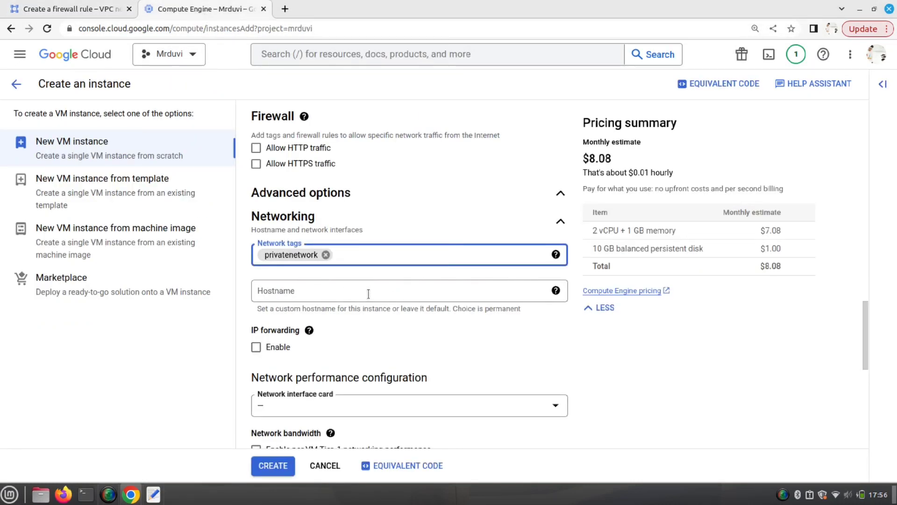
scroll(368, 293, down, 5)
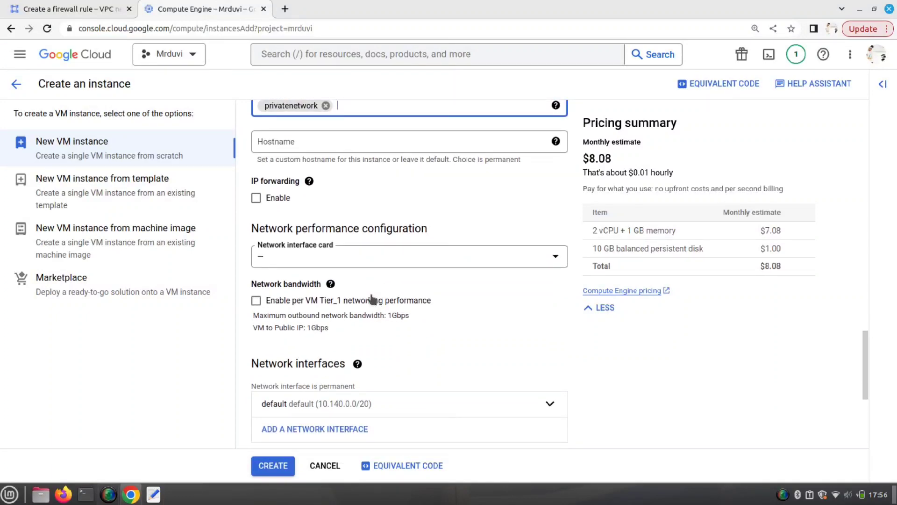
- Attach the network interface to the demo-vpc network and its privatesubnet
scroll(372, 299, down, 3)
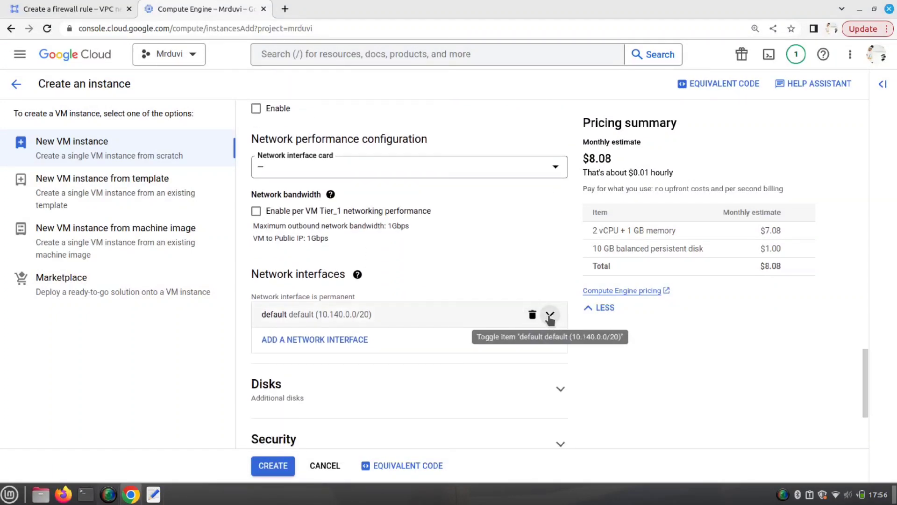
click(550, 315)
scroll(444, 366, down, 2)
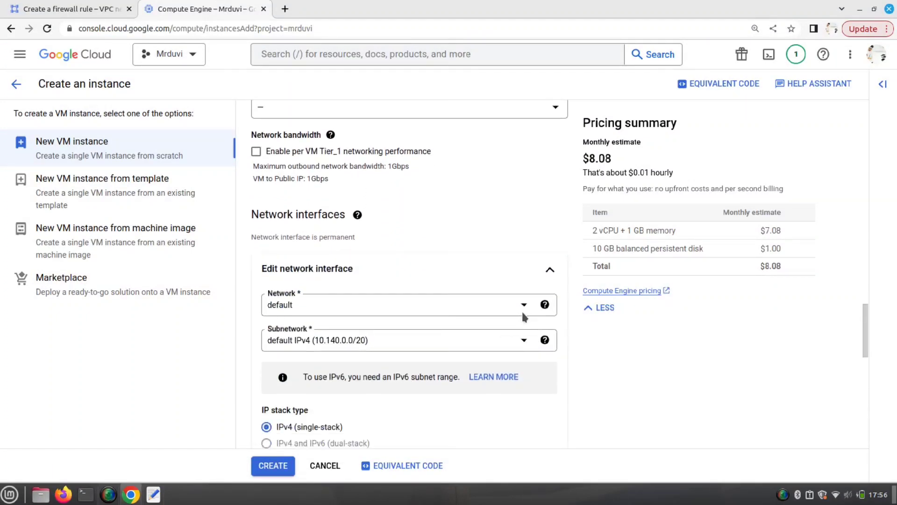
click(524, 309)
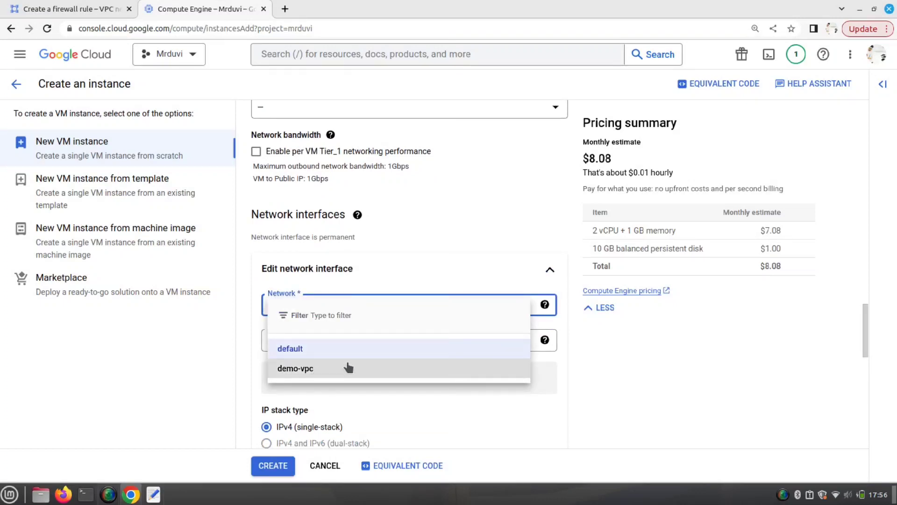
click(347, 366)
scroll(426, 350, down, 3)
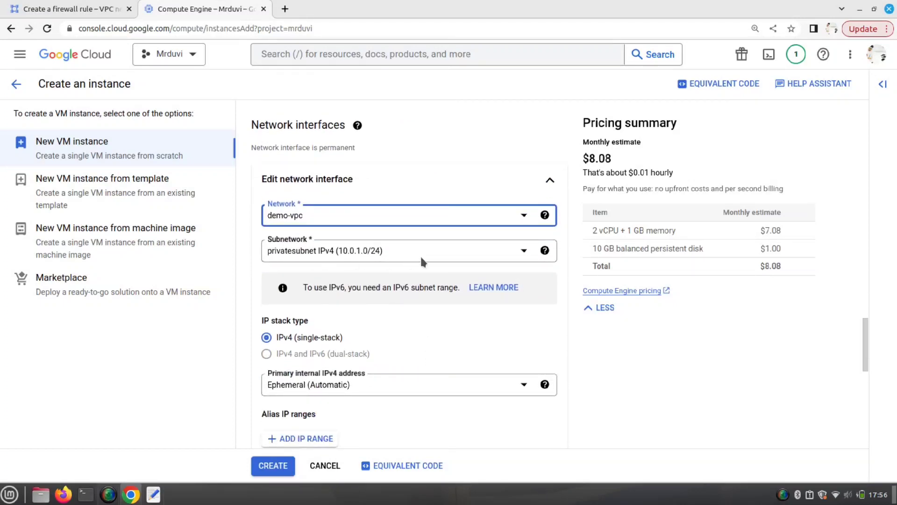
click(514, 250)
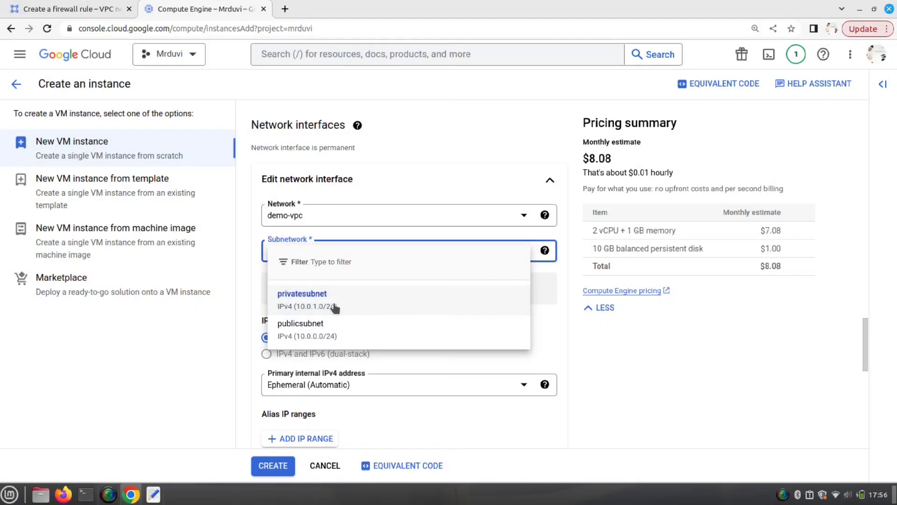
click(301, 298)
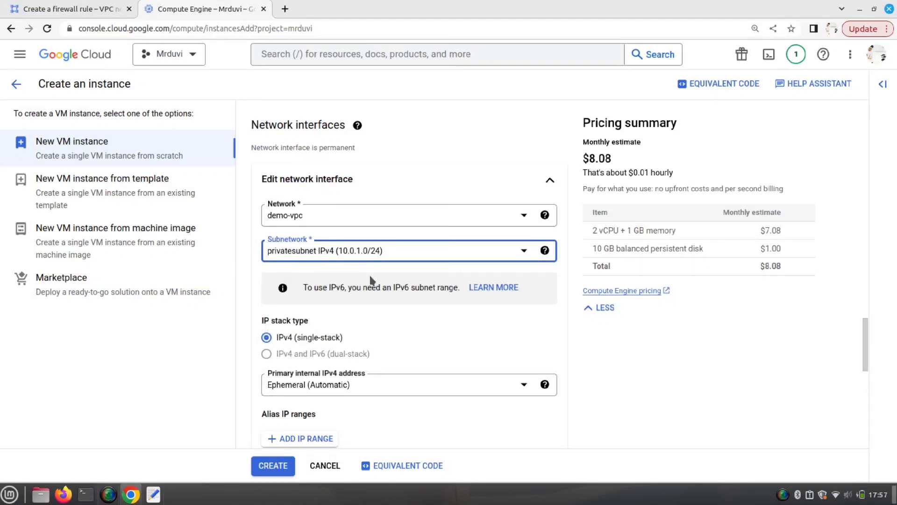
- Set the interface's external IPv4 address to None
scroll(384, 260, up, 20)
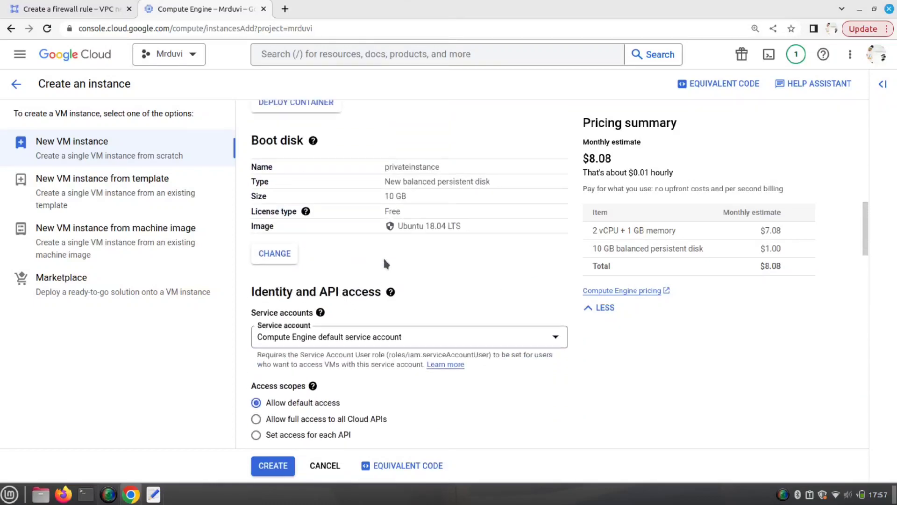
scroll(384, 259, up, 7)
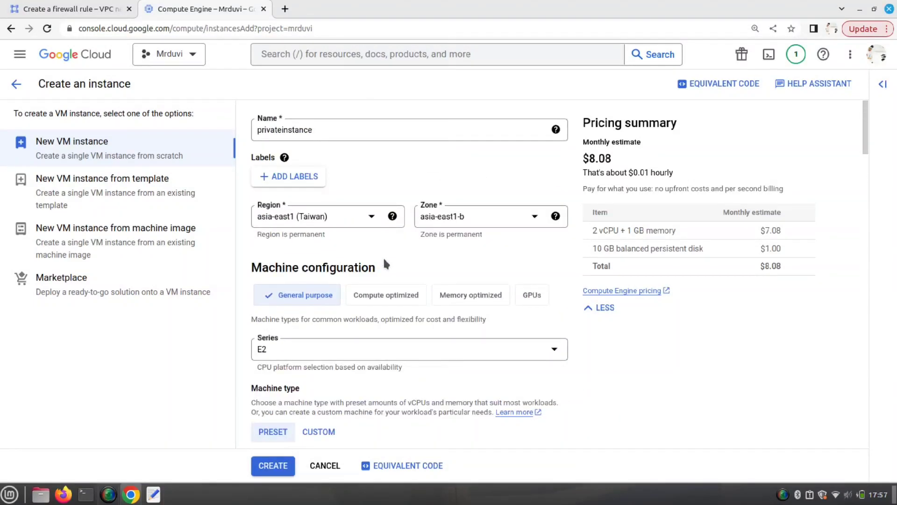
scroll(388, 192, down, 20)
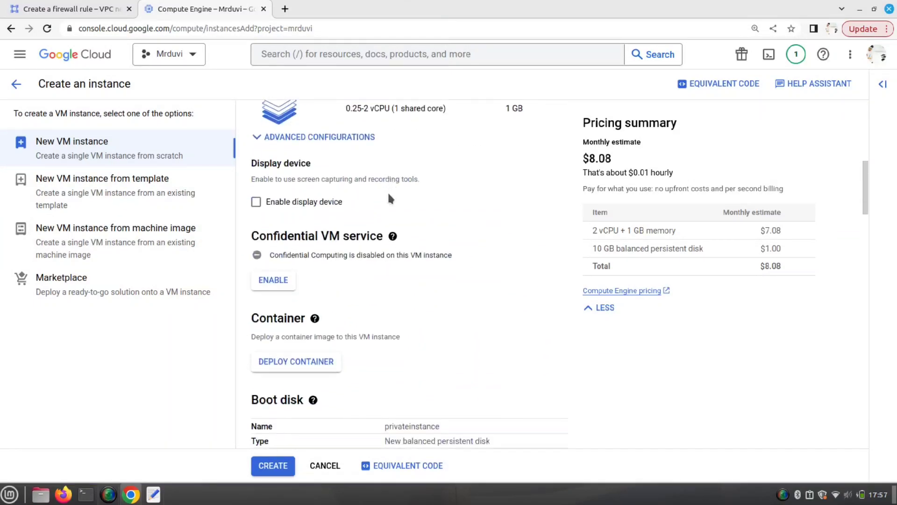
scroll(387, 192, down, 10)
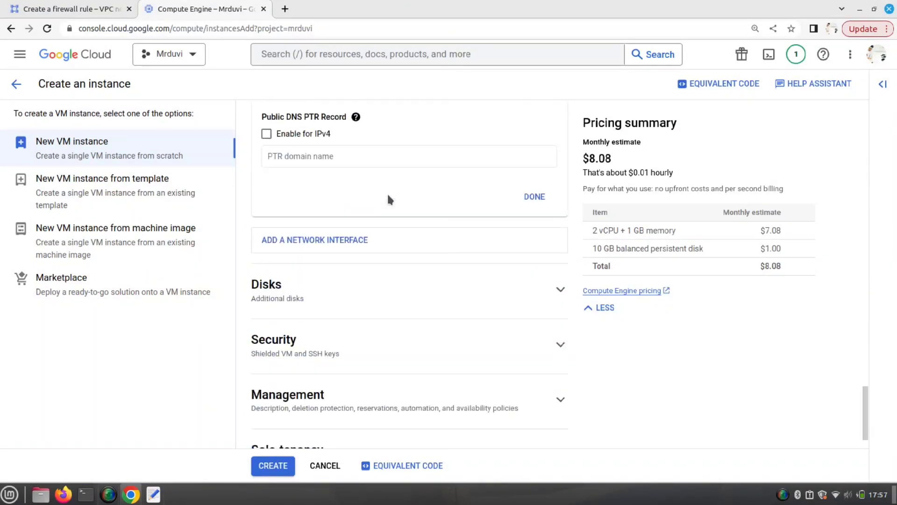
scroll(337, 182, up, 5)
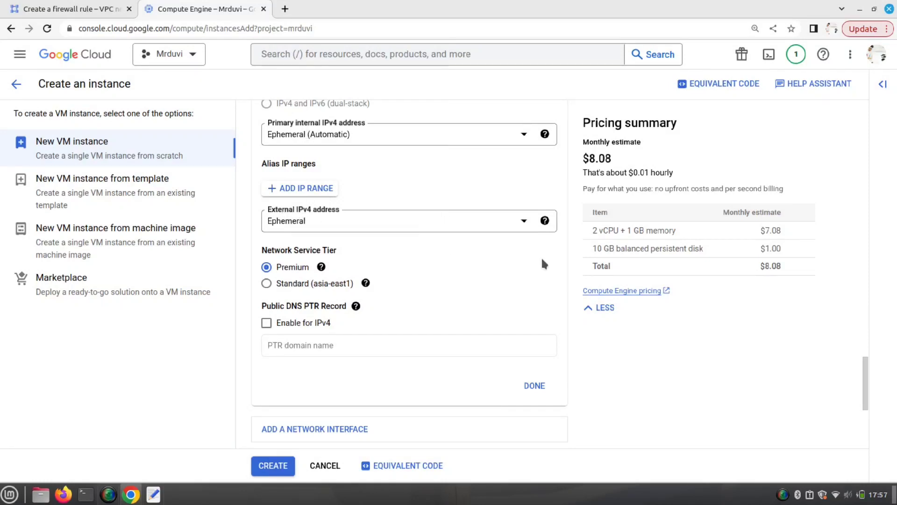
click(524, 224)
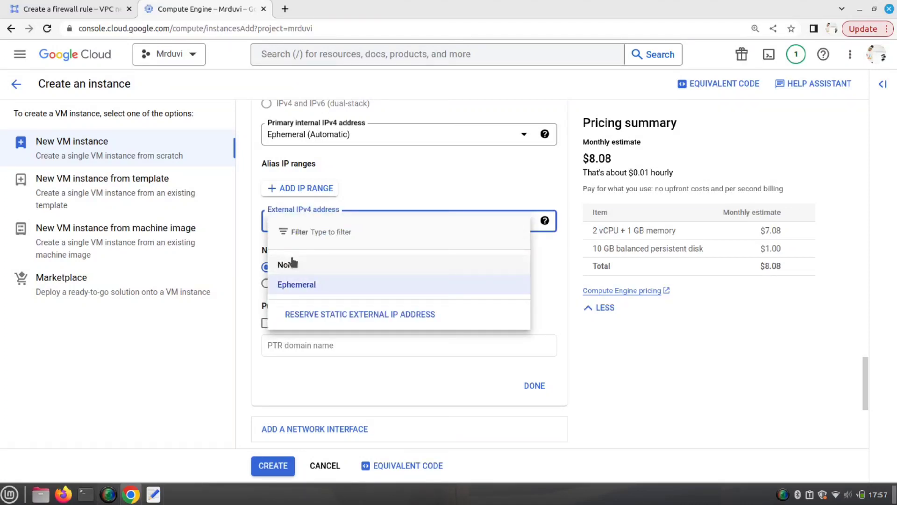
click(286, 266)
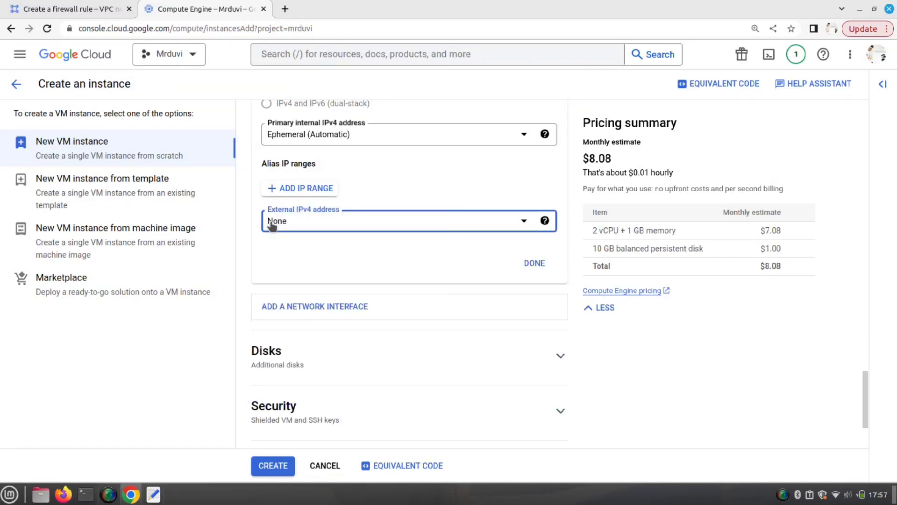
scroll(398, 254, down, 3)
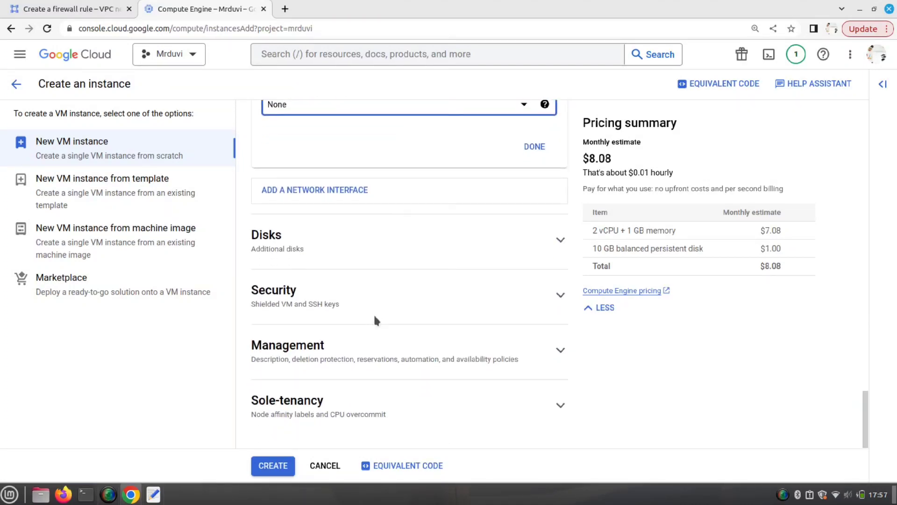
- Create the privateinstance VM with the configured settings
click(280, 465)
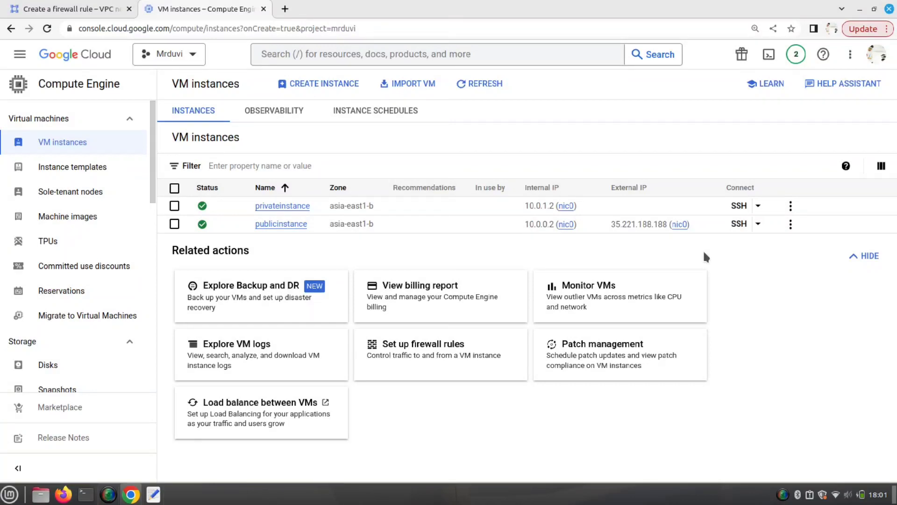
- Add 0.0.0.0/0 as the firewall rule's source IPv4 range
click(47, 8)
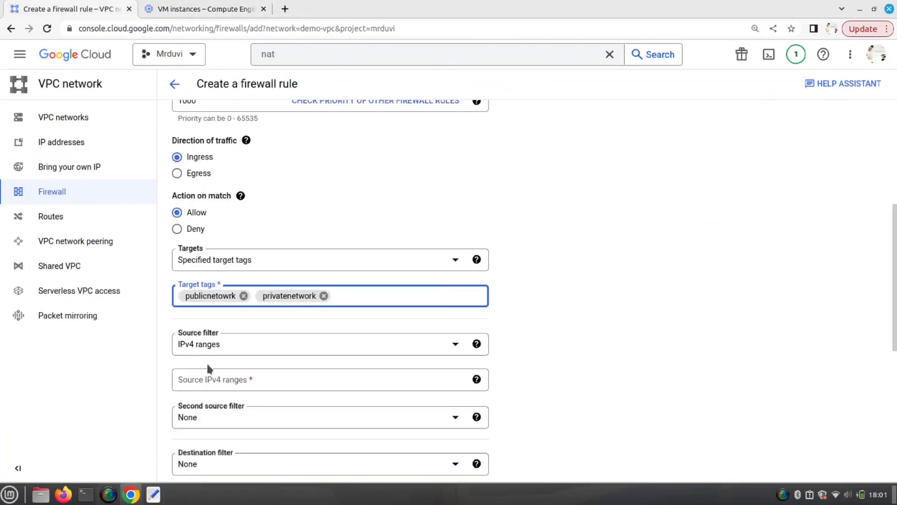
scroll(296, 336, down, 6)
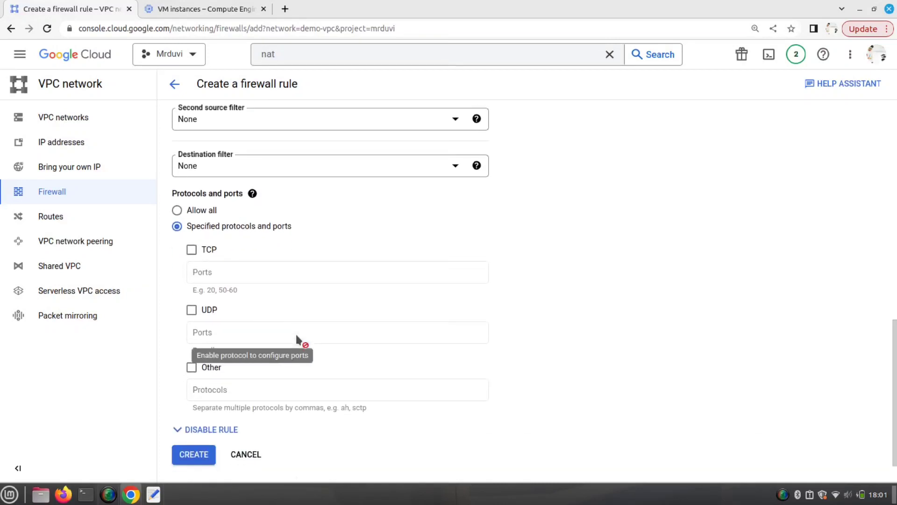
scroll(214, 210, up, 3)
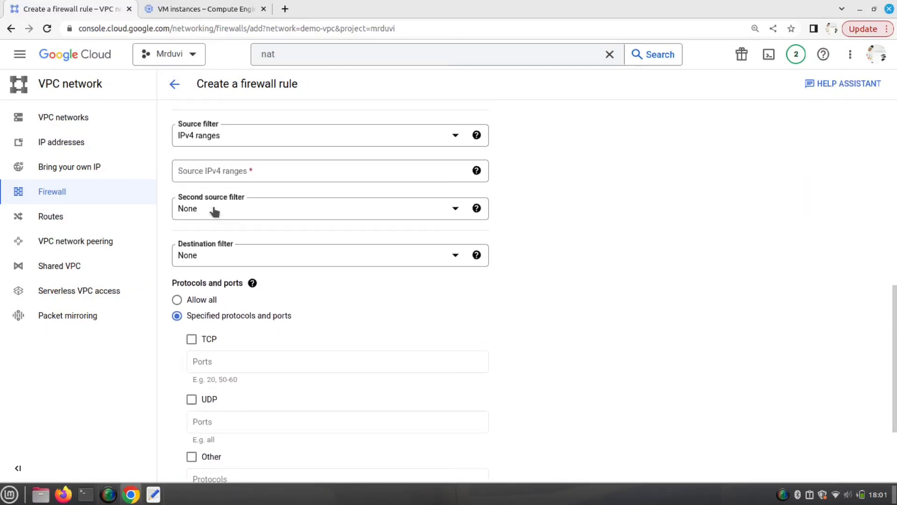
click(222, 228)
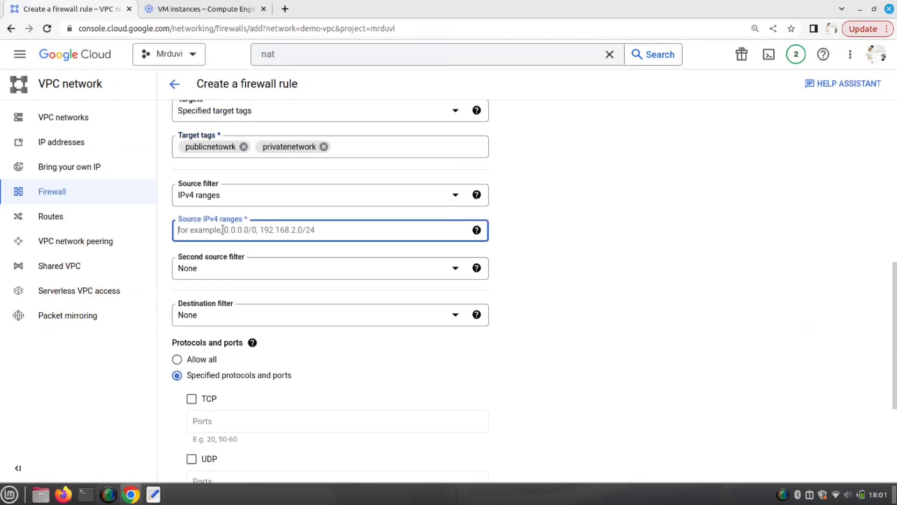
text(0.0.0.0/0)
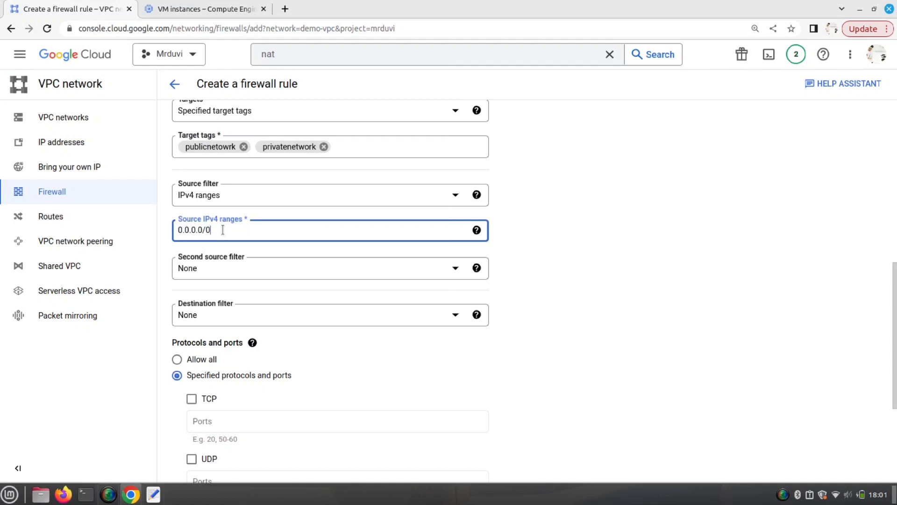
key(Return)
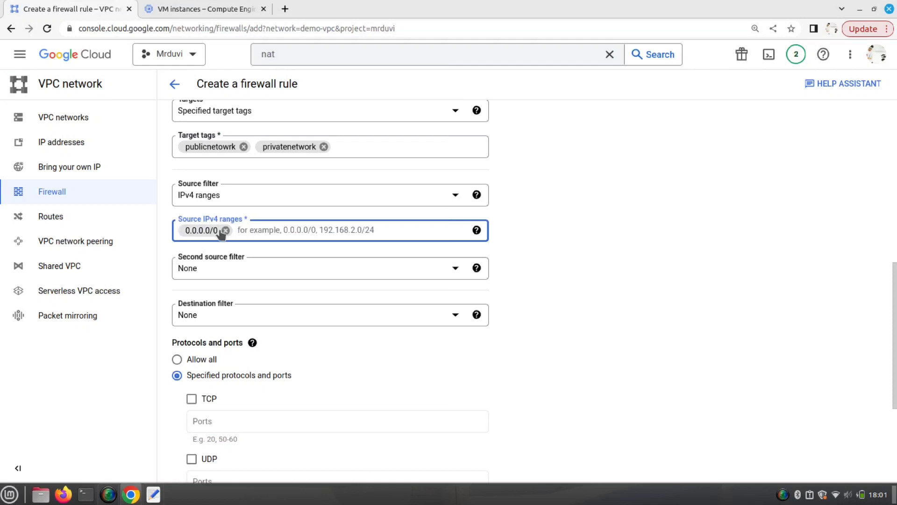
- Allow TCP port 22 and other protocols, and create the sshallow firewall rule
scroll(296, 277, down, 1)
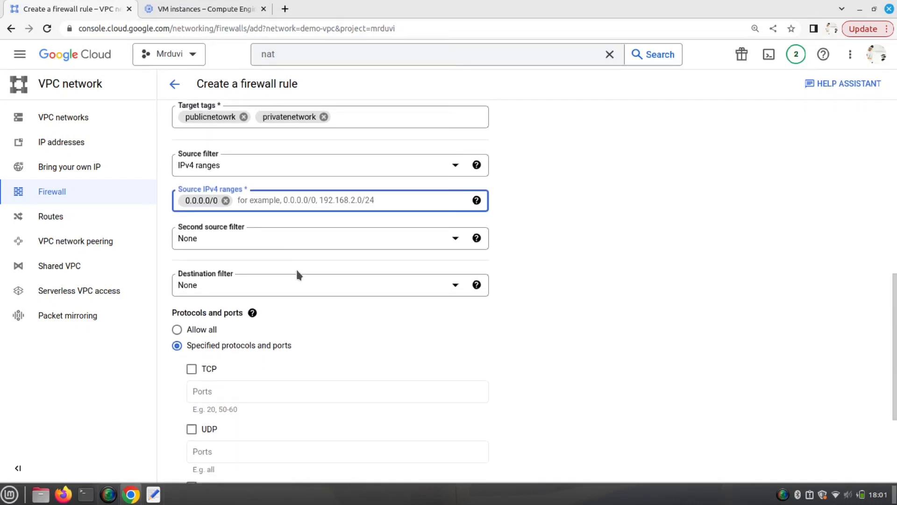
scroll(304, 257, down, 5)
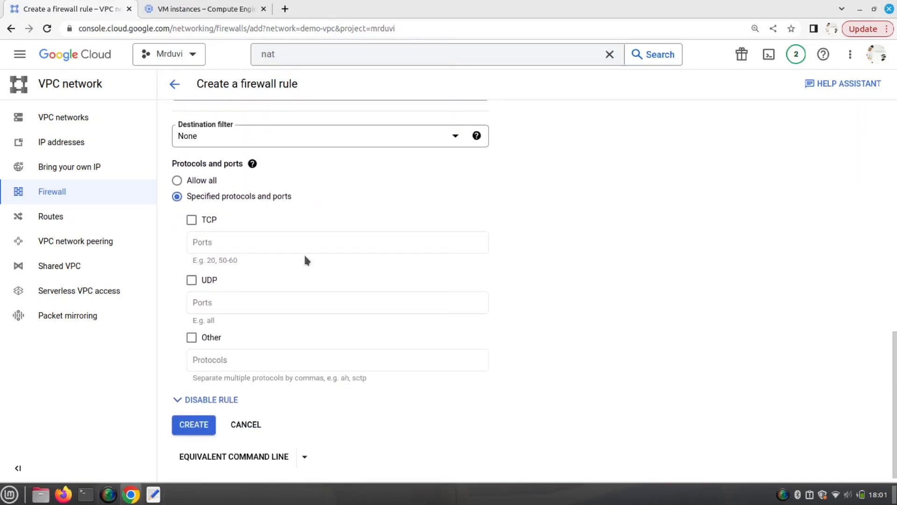
scroll(305, 260, down, 1)
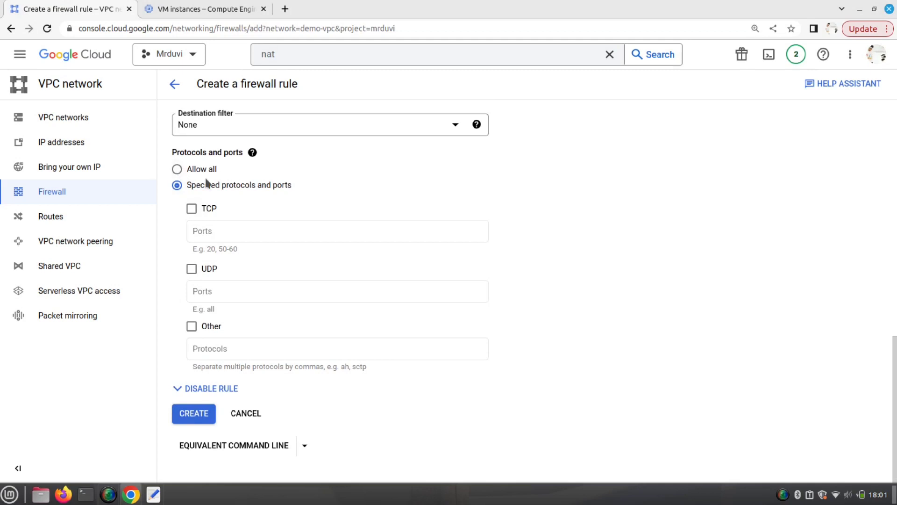
click(192, 209)
click(210, 232)
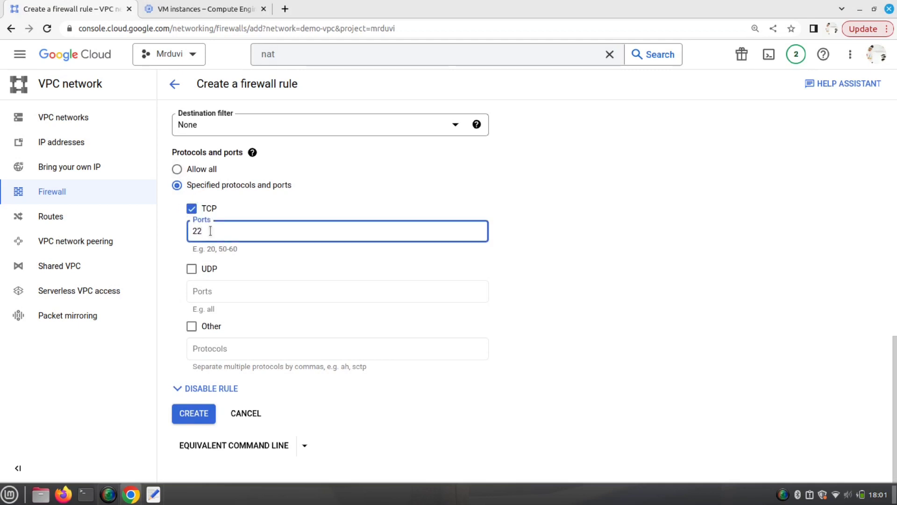
click(192, 326)
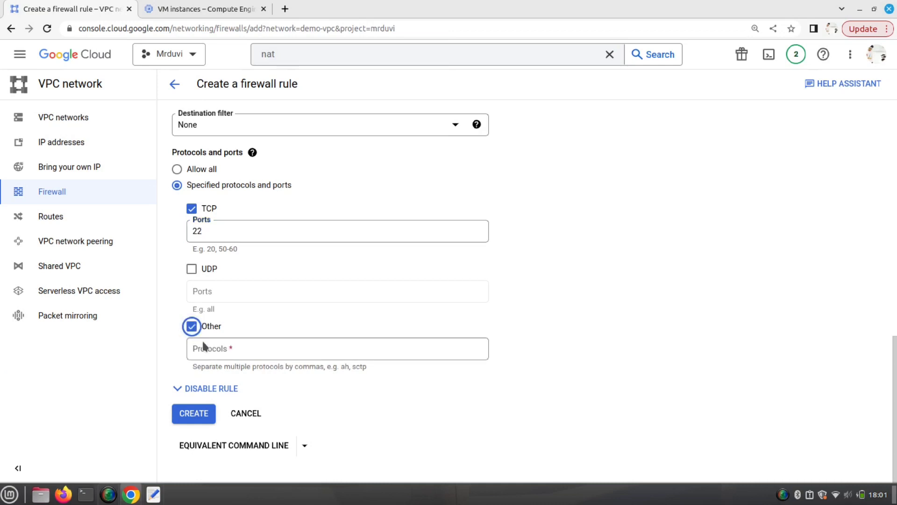
click(206, 348)
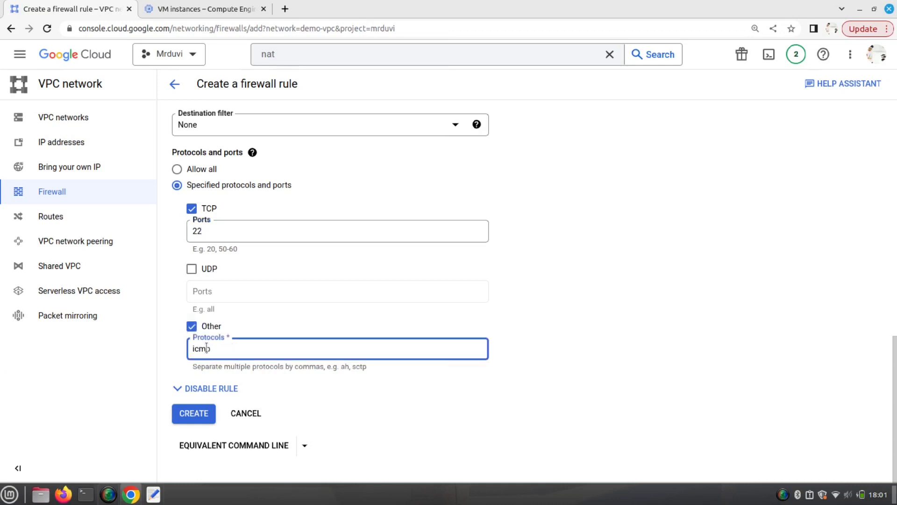
click(213, 229)
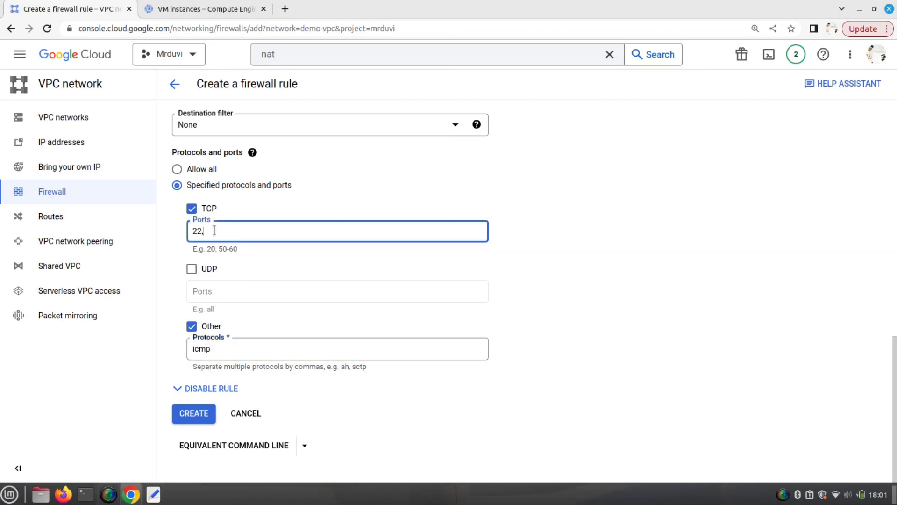
click(195, 414)
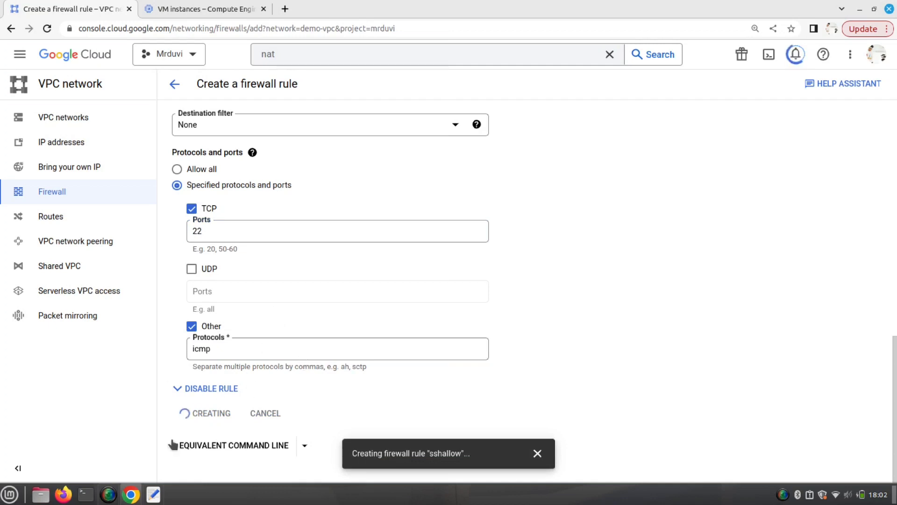
click(154, 493)
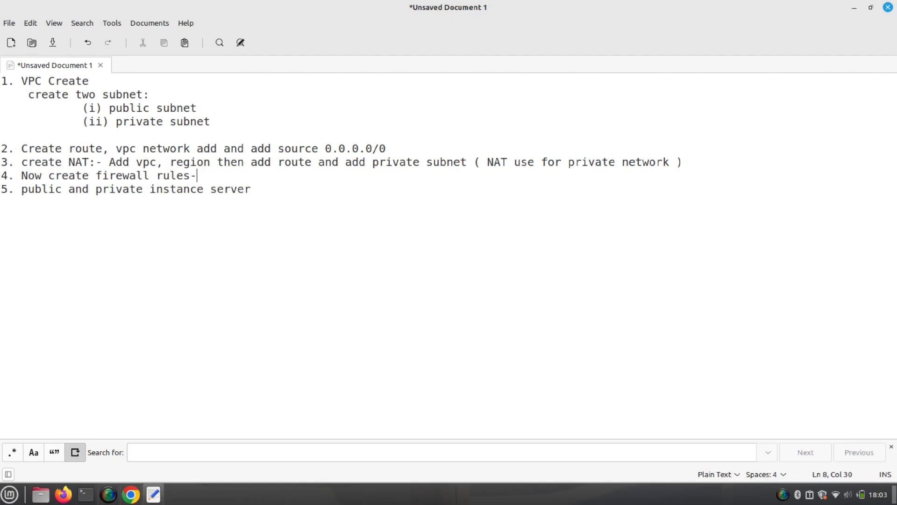
- Append 'add network tag in firewall that created in vm instance and source: 0.0.0.0/0' to step 4
text(add network t)
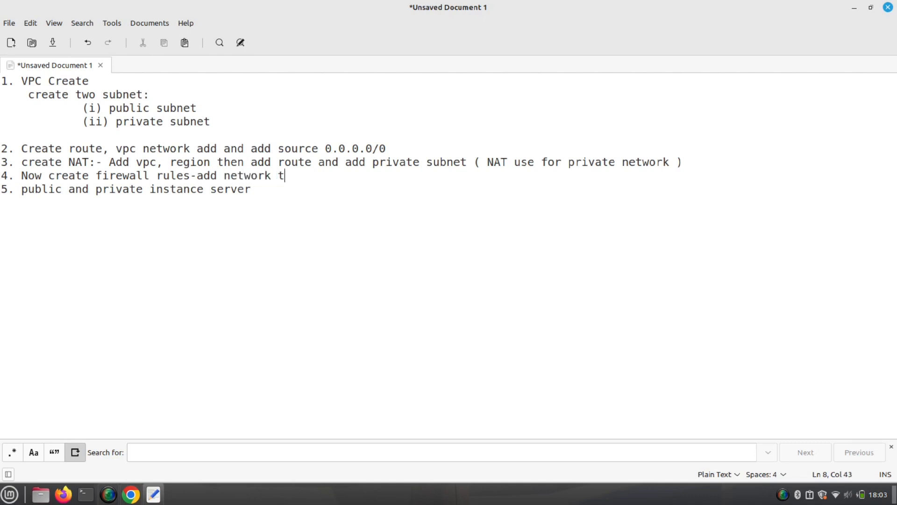
text(ag in firewall that )
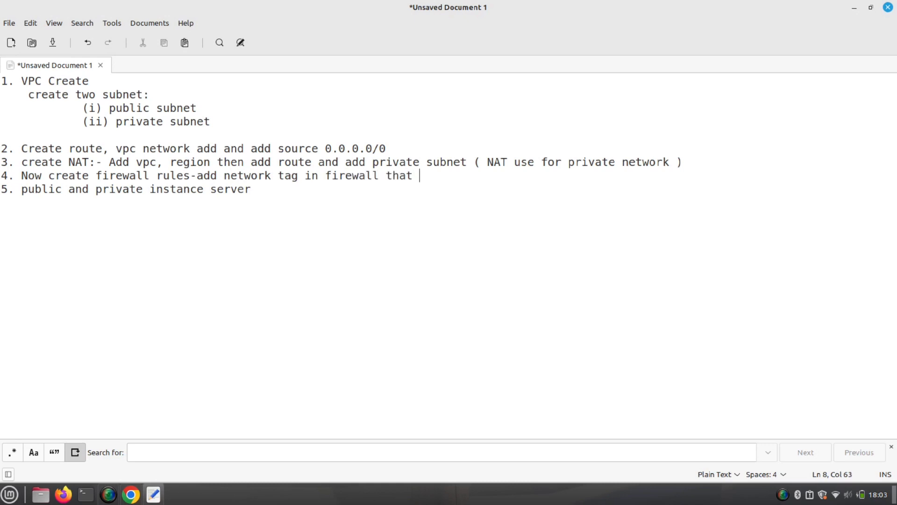
text(crat)
key(BackSpace)
key(BackSpace)
text(eated in vm instance)
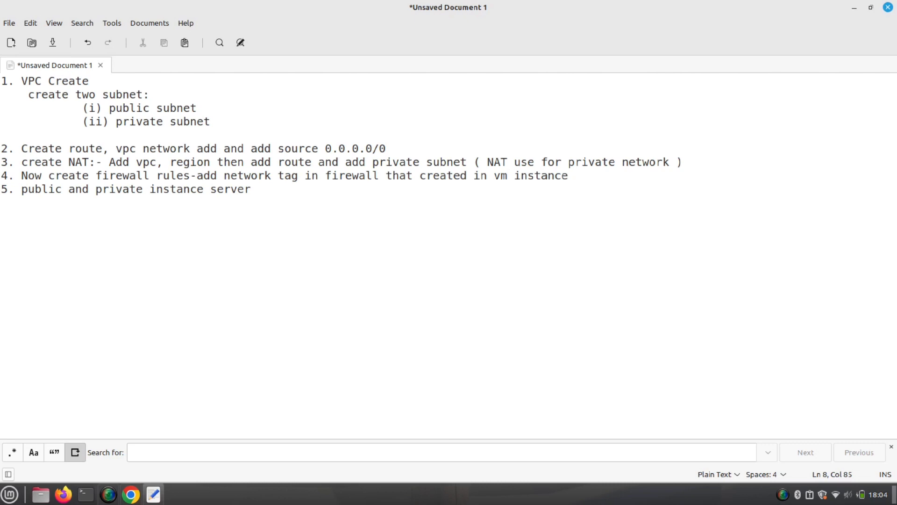
text( and source: 0.0.0.0)
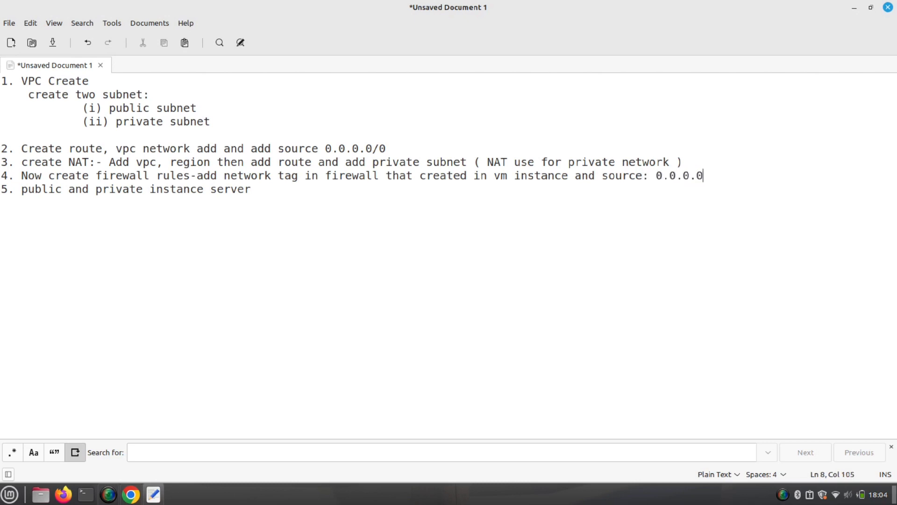
text(/0)
- Back in the console, expand demo-vpc's firewall rules to confirm sshallow is listed
click(137, 498)
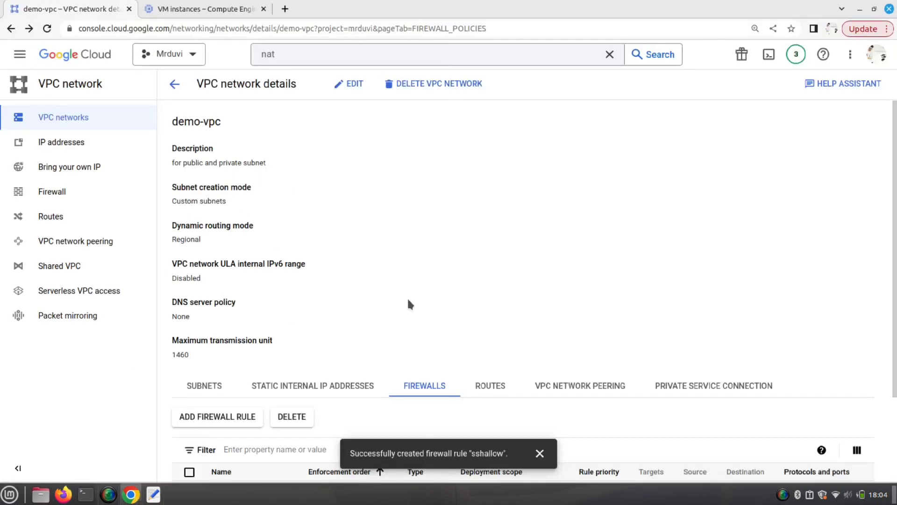
scroll(456, 298, down, 3)
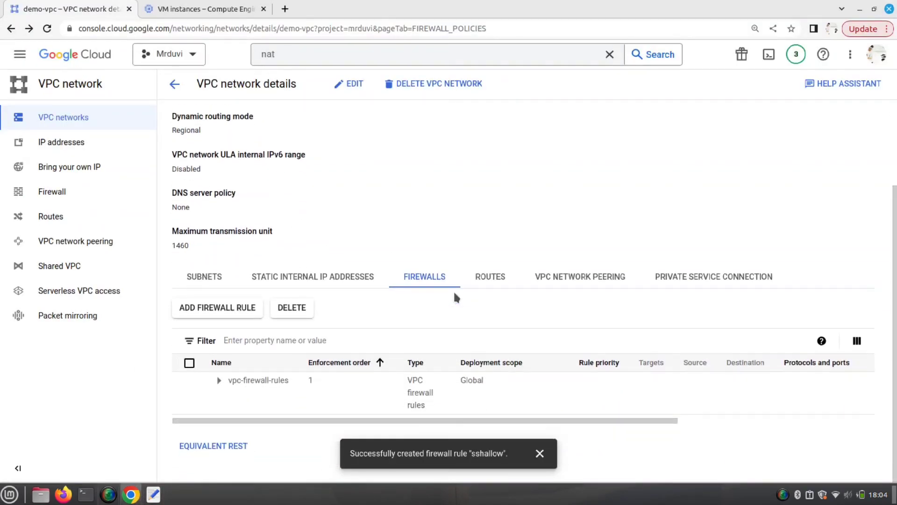
click(218, 380)
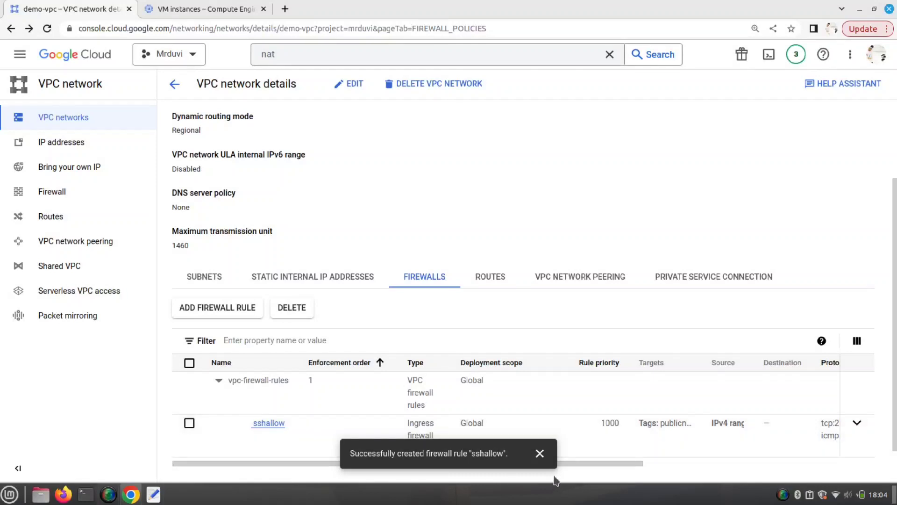
click(539, 454)
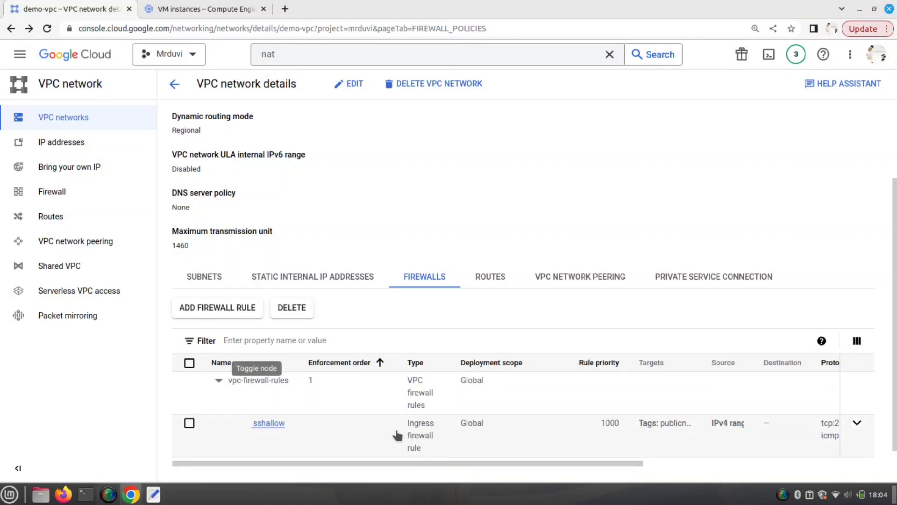
mouse_move(426, 463)
mouse_down()
mouse_move(661, 452)
mouse_move(420, 452)
mouse_up()
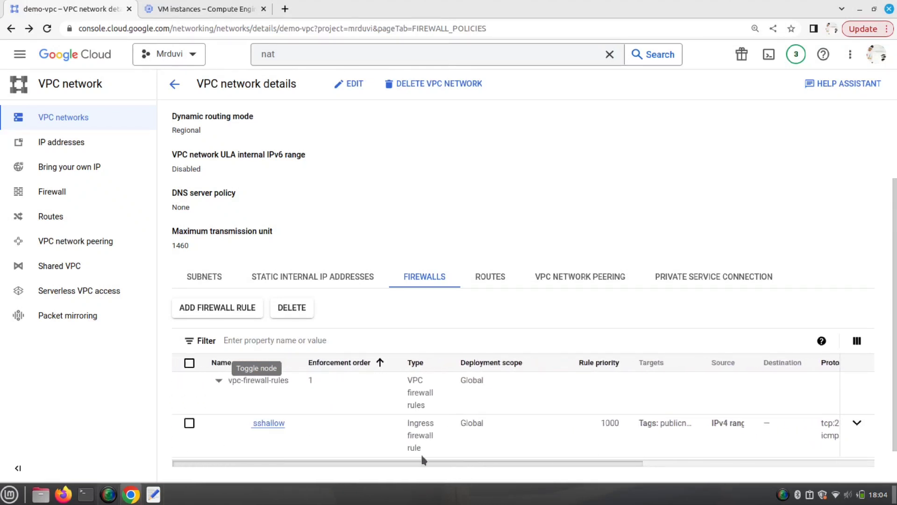
- View demo-vpc's routes for asia-east1 (Taiwan), then its subnets list
click(488, 279)
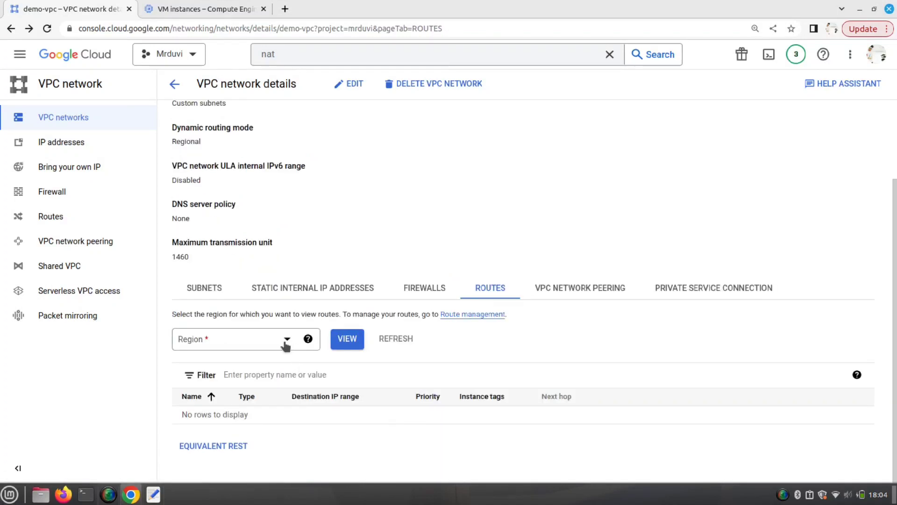
click(286, 340)
scroll(281, 299, down, 6)
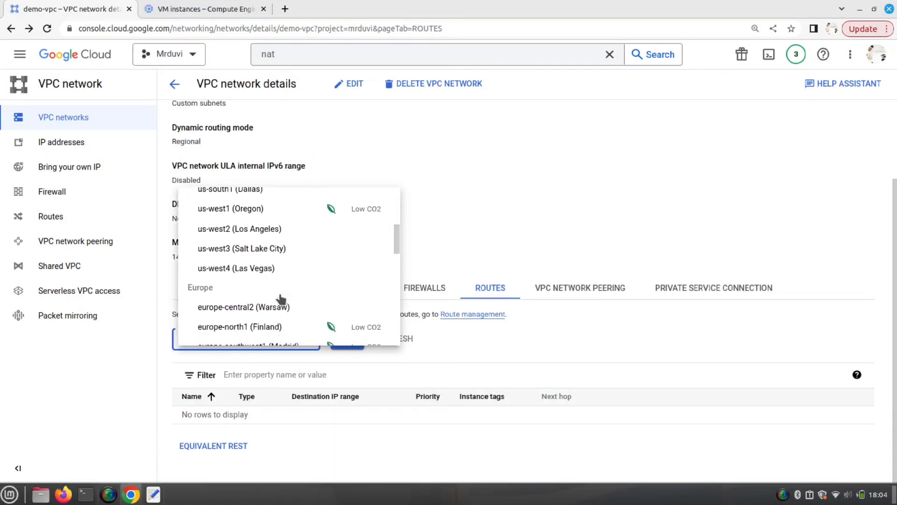
scroll(280, 299, down, 5)
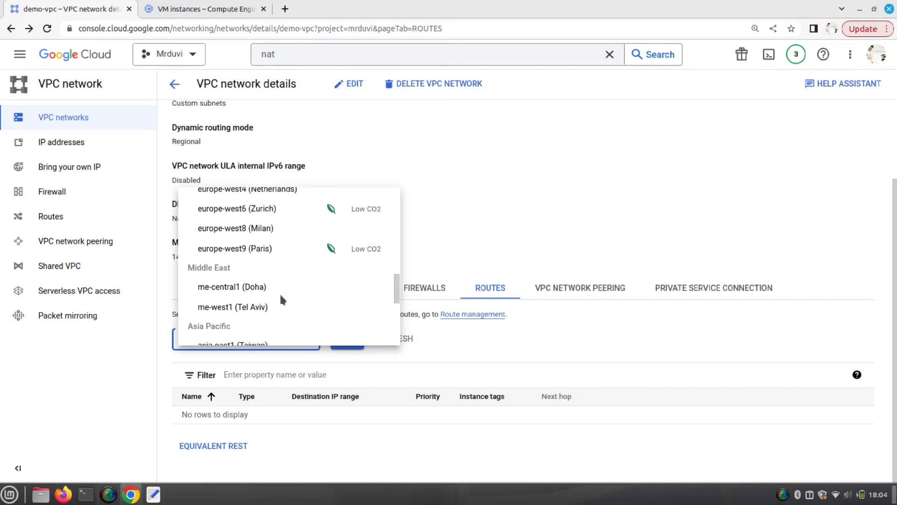
click(262, 286)
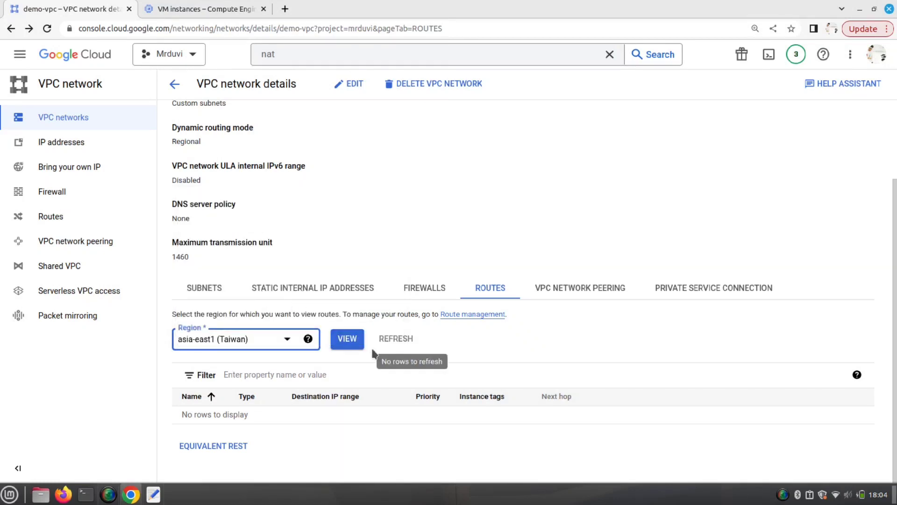
click(347, 339)
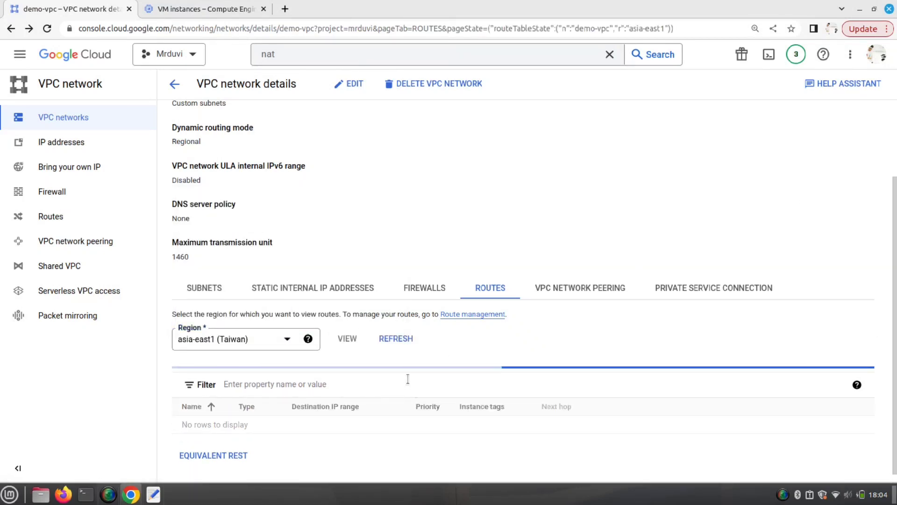
scroll(407, 379, down, 1)
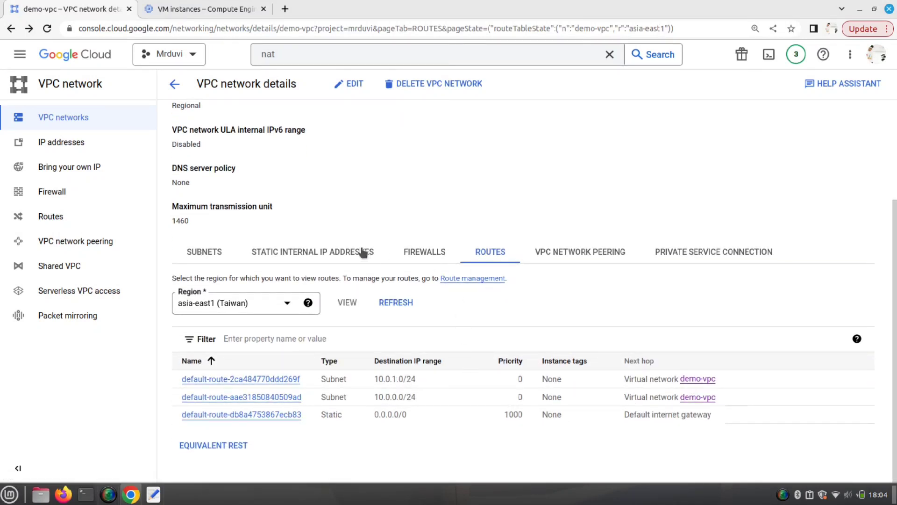
click(222, 256)
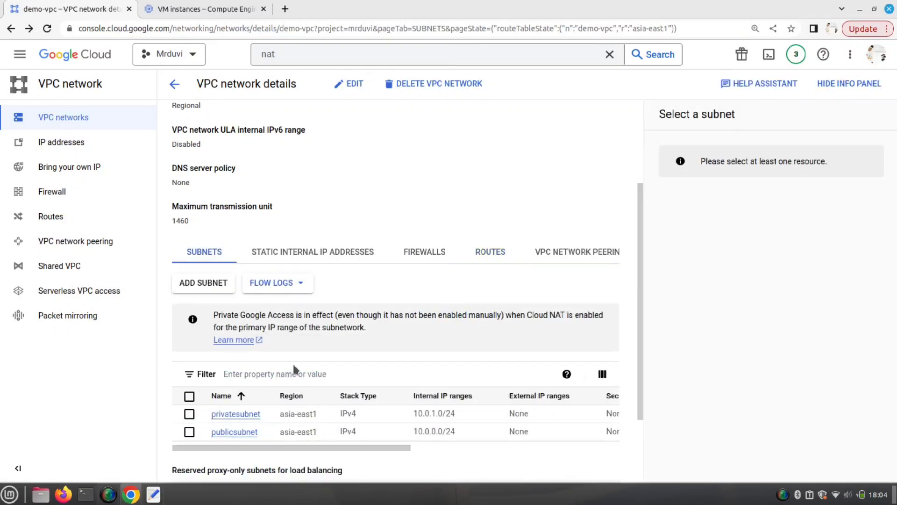
- Review the firewall rules list, then open the Cloud NAT page via search
click(93, 199)
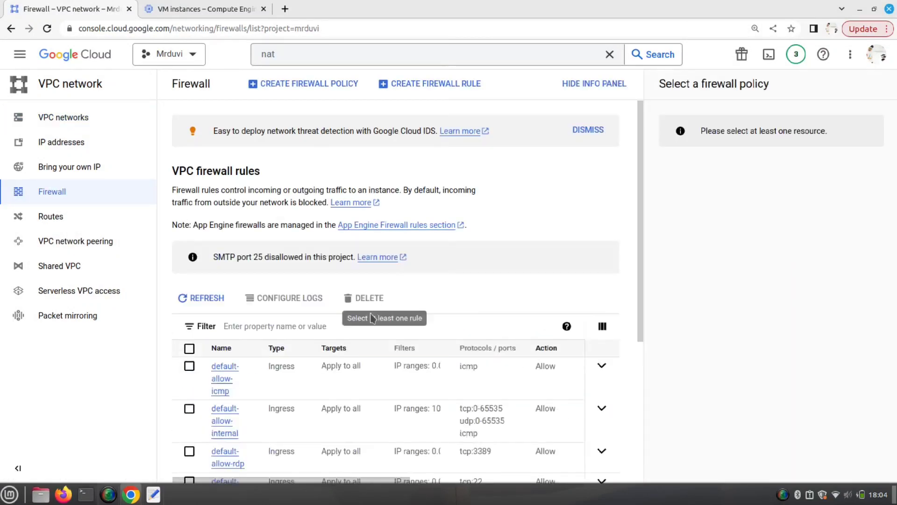
scroll(336, 362, down, 3)
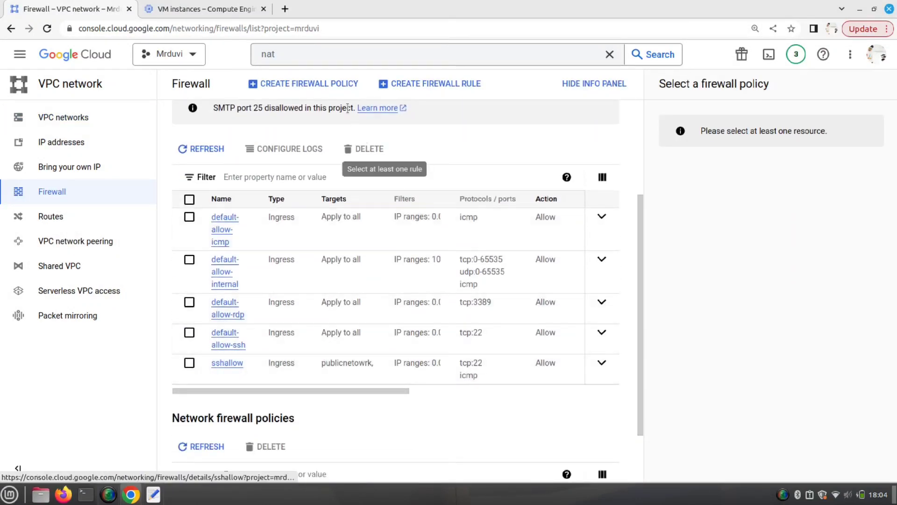
click(311, 56)
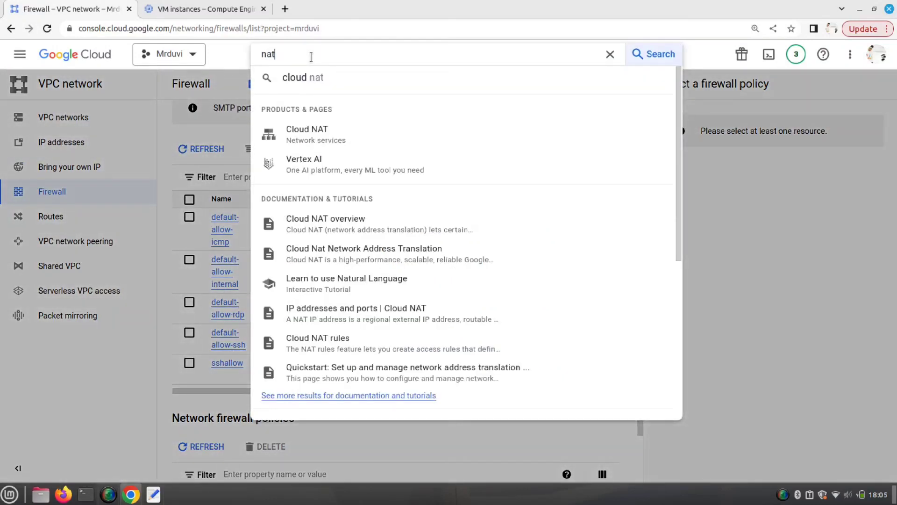
click(304, 133)
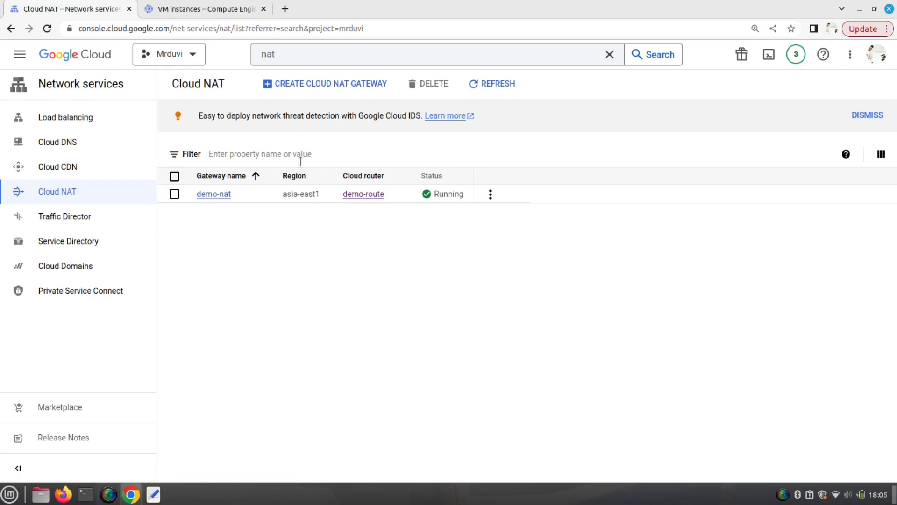
- Search 'rout' and open the Cloud Routers page listing demo-route
click(321, 56)
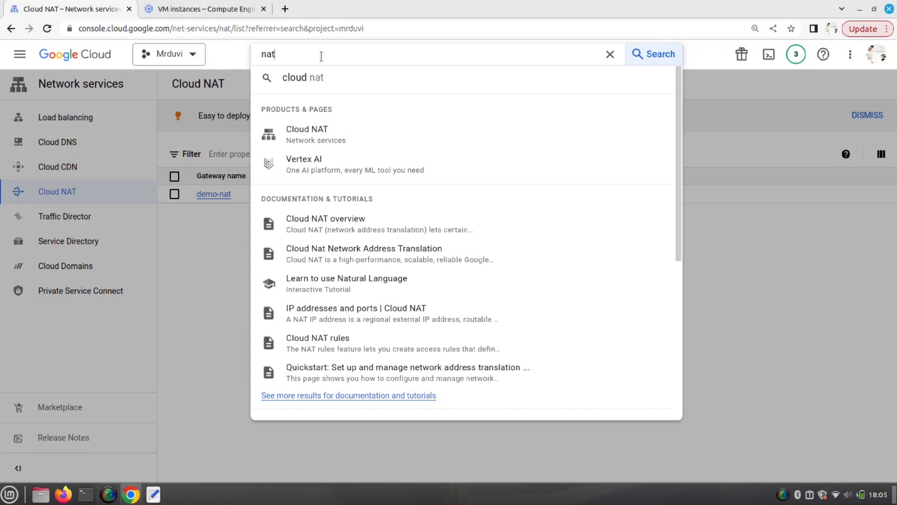
key(BackSpace)
key(BackSpace)
key(BackSpace)
text(route)
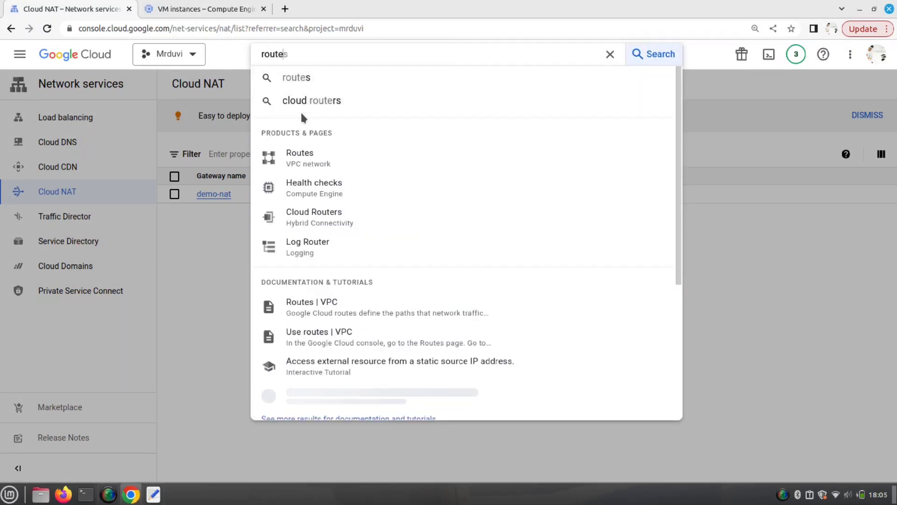
click(301, 219)
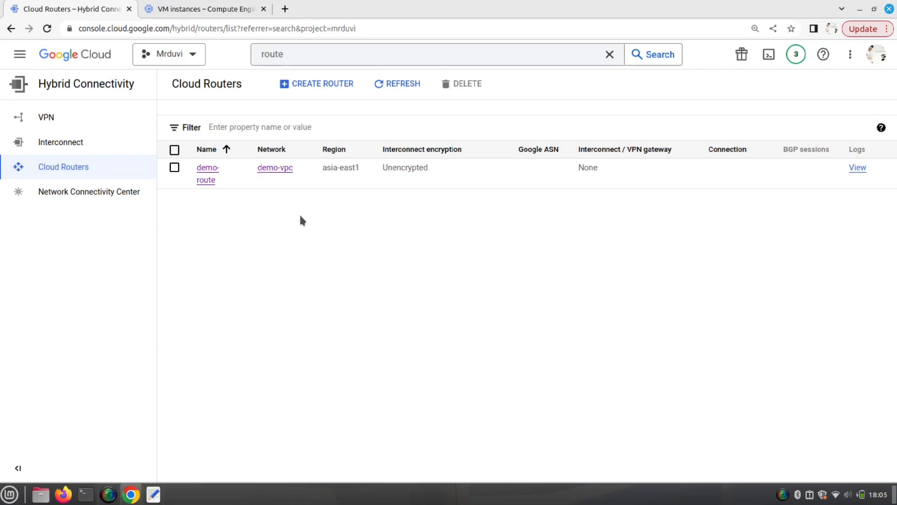
- From the VM instances list, launch SSH-in-browser on the publicinstance row
click(187, 10)
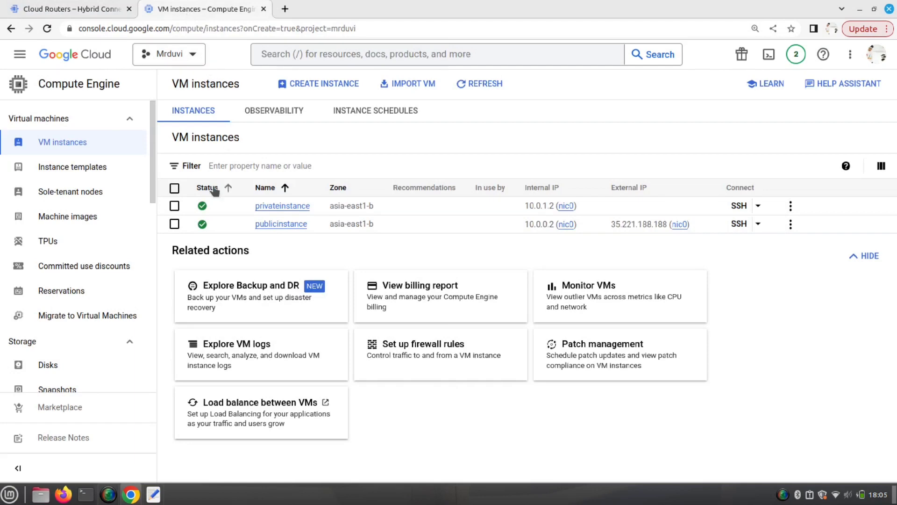
click(739, 224)
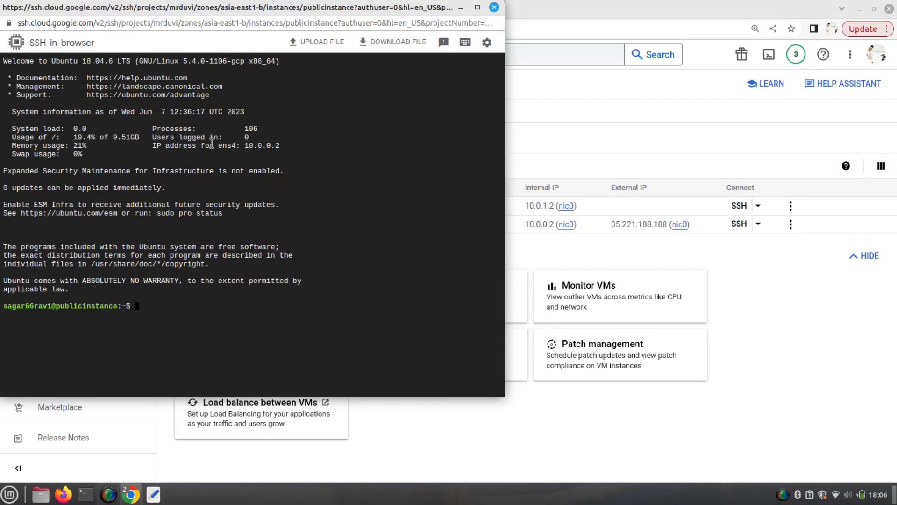
- Run ifconfig to confirm publicinstance's internal address is 10.0.0.2
drag(294, 29, 250, 146)
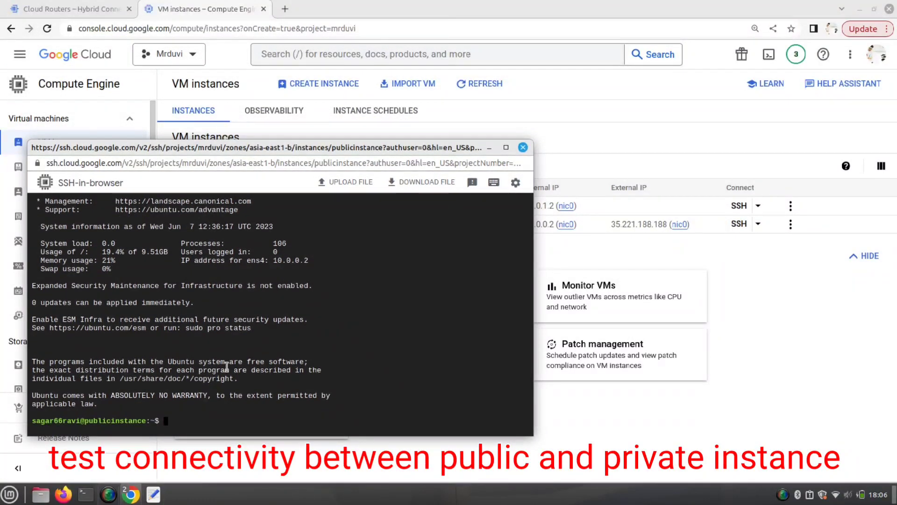
text(ifconfig)
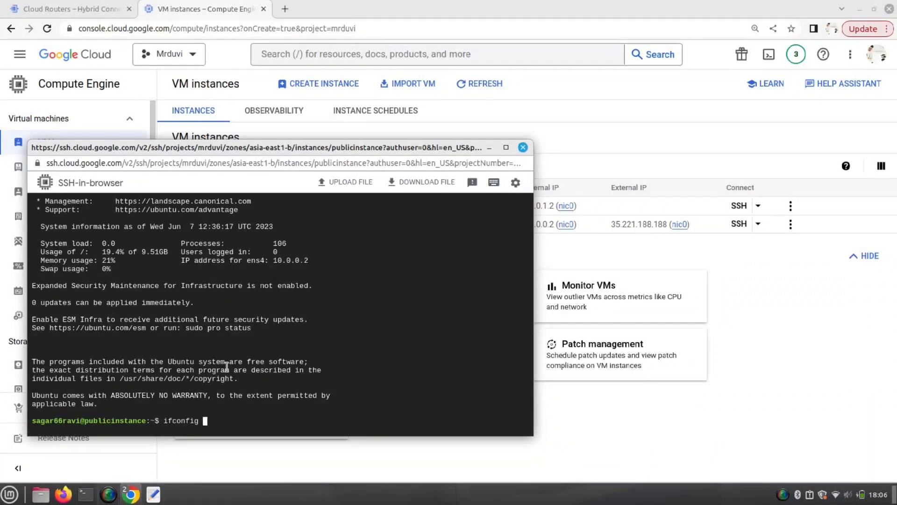
key(Return)
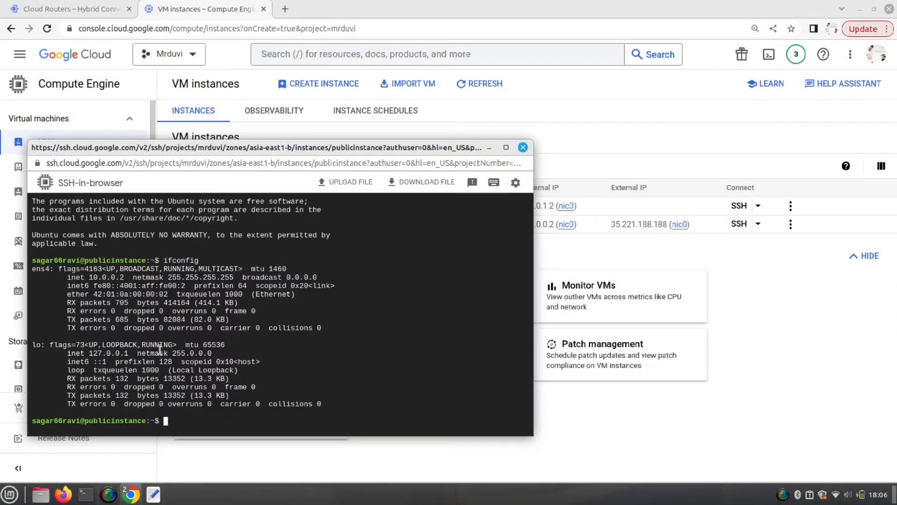
double_click(110, 279)
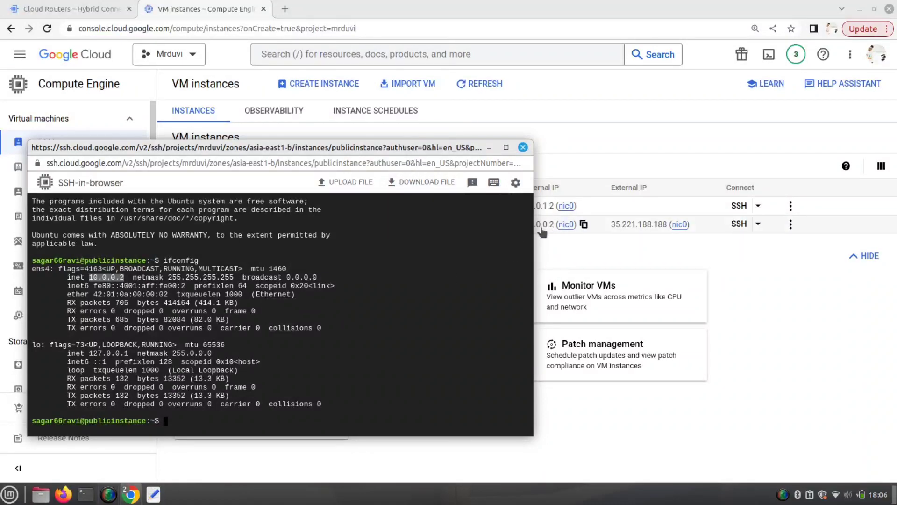
drag(533, 229, 474, 229)
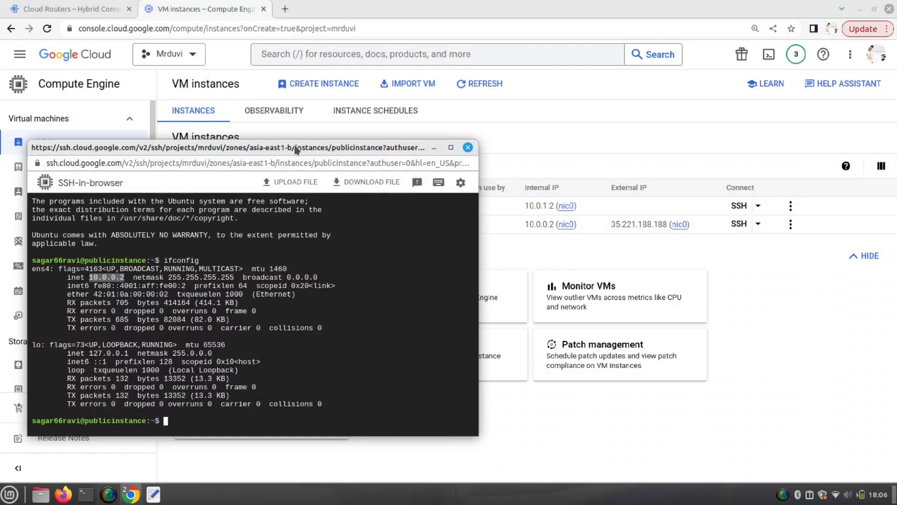
drag(295, 147, 635, 115)
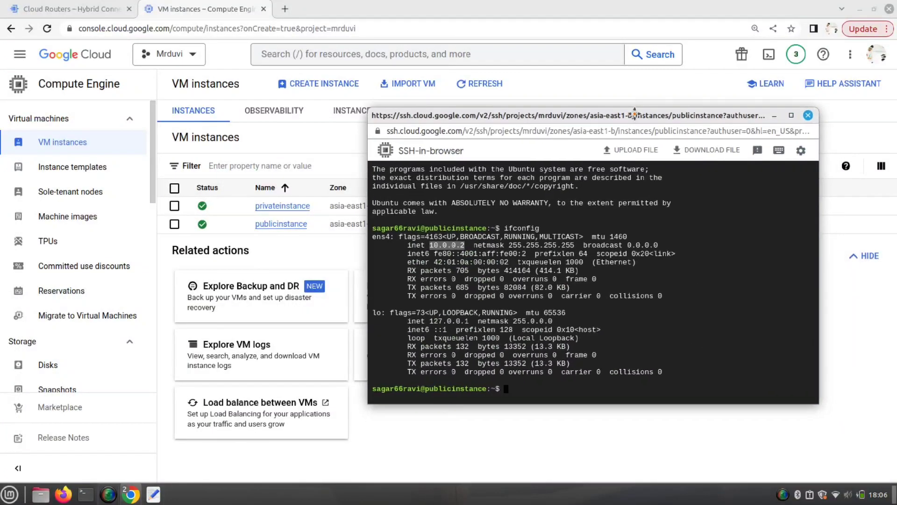
- Ping privateinstance at 10.0.1.2, stopping after three replies with Ctrl+C
text(ping 10.0.0)
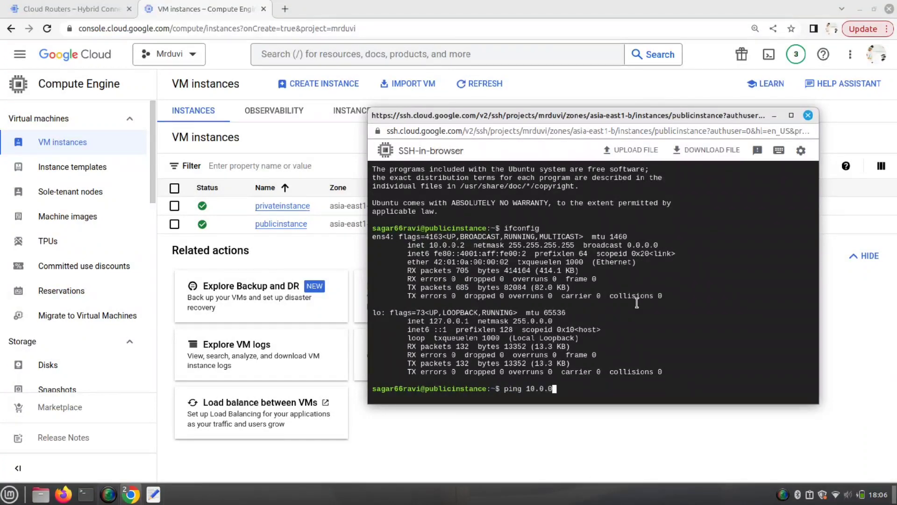
key(BackSpace)
text(1.2)
drag(626, 115, 510, 304)
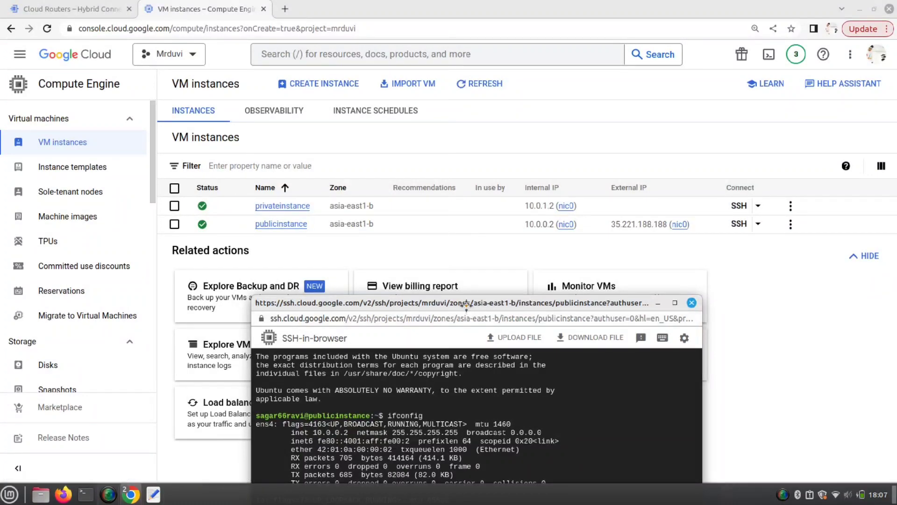
drag(468, 304, 470, 161)
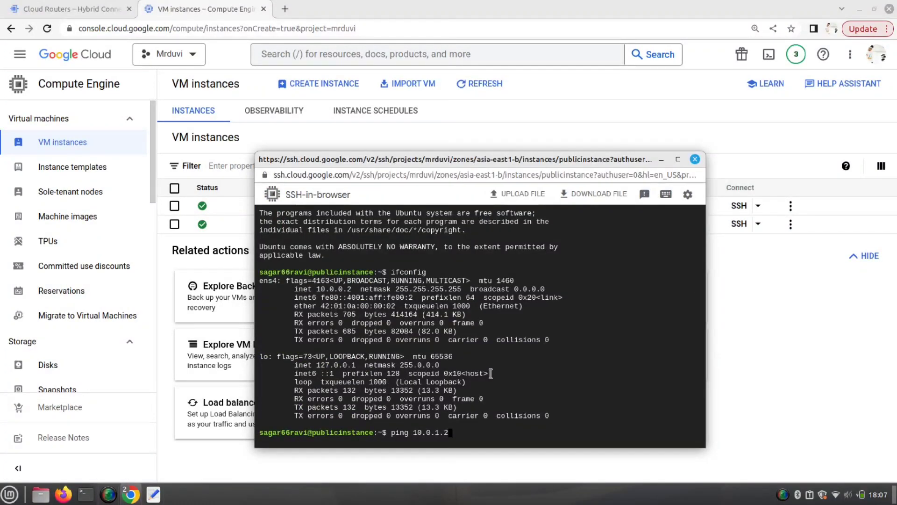
key(Return)
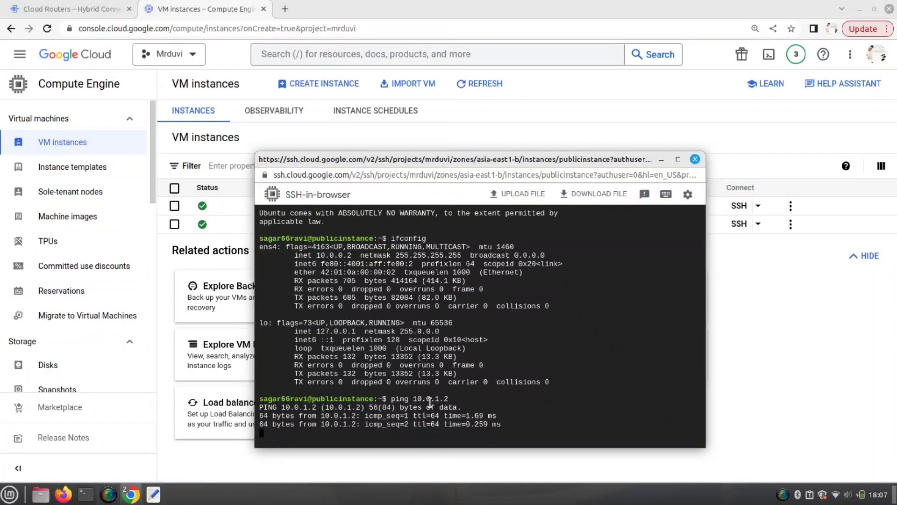
key(ctrl+c)
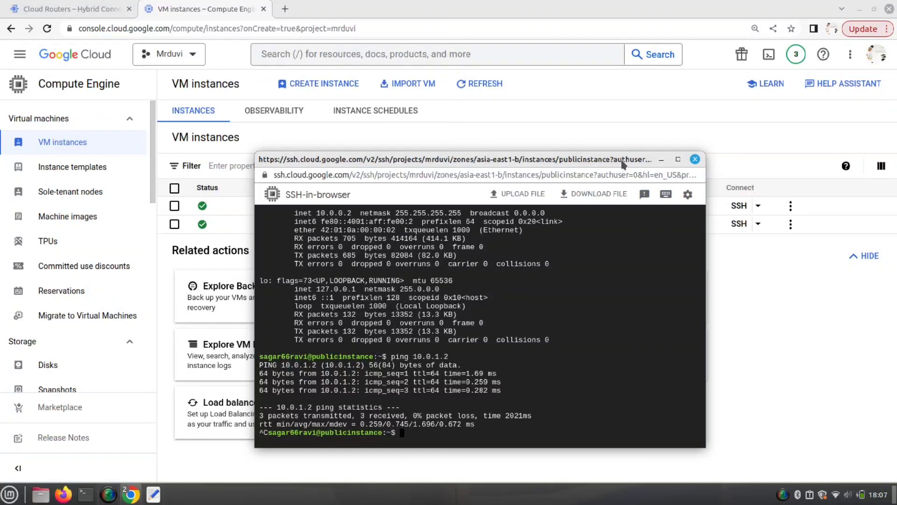
- Enlarge the terminal text twice and maximize the SSH window
click(661, 160)
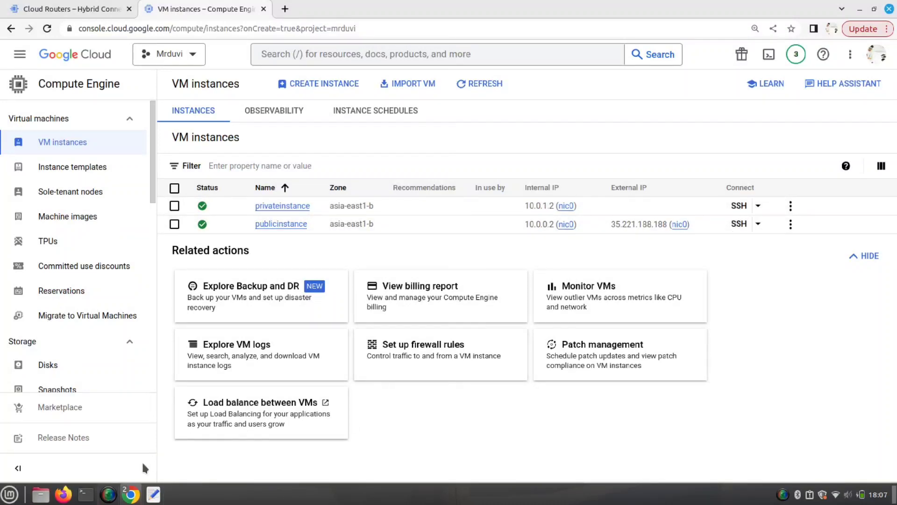
mouse_move(110, 499)
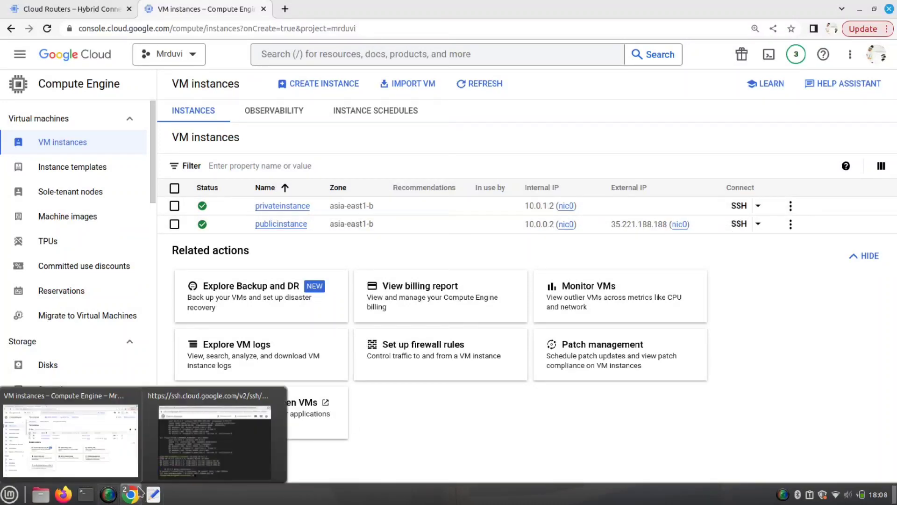
click(199, 462)
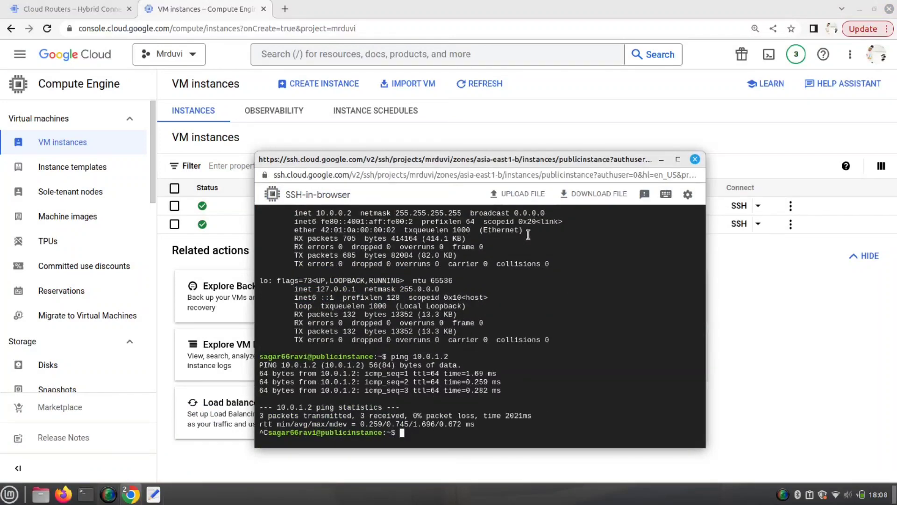
drag(547, 159, 490, 76)
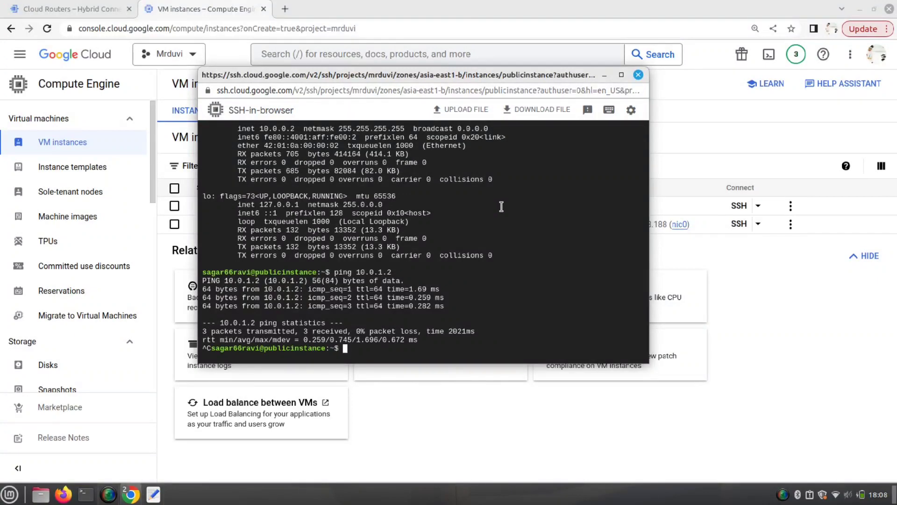
key(ctrl+plus)
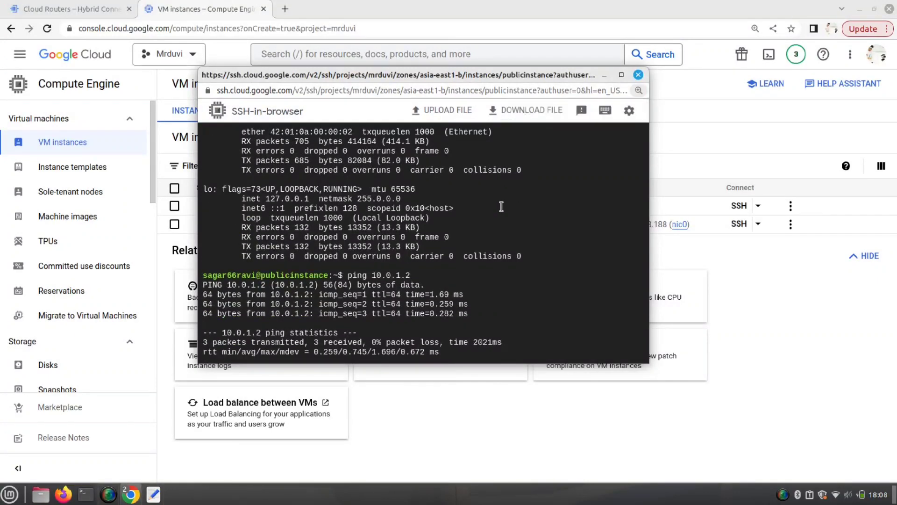
key(ctrl+plus)
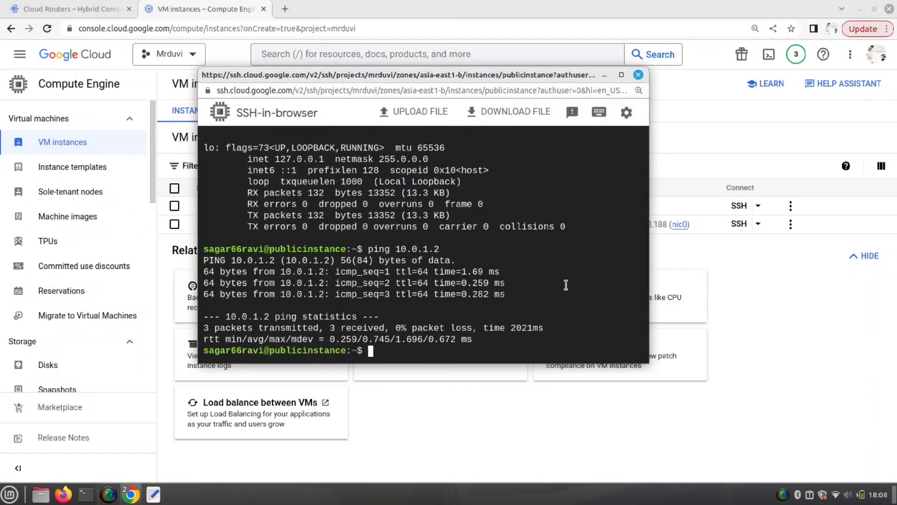
click(620, 74)
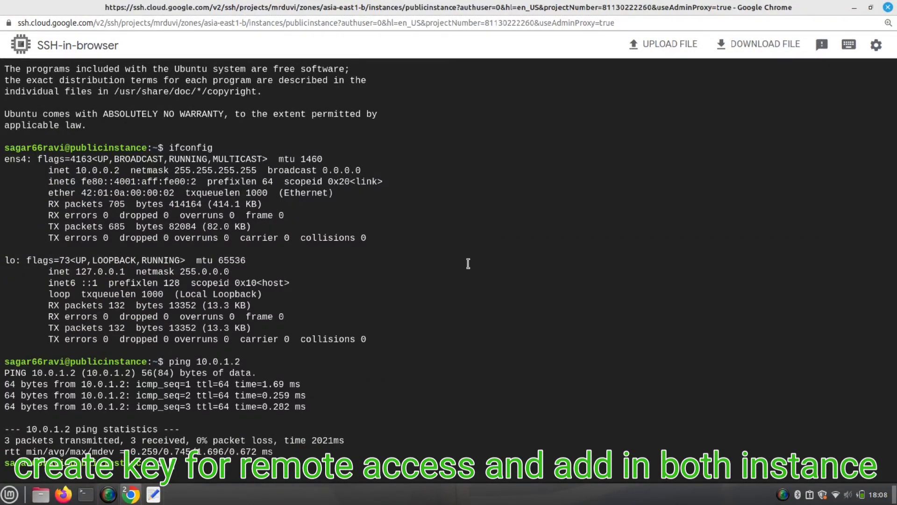
- Clear the screen, change into the .ssh folder and list its files
text(clear)
key(Return)
text(ssh)
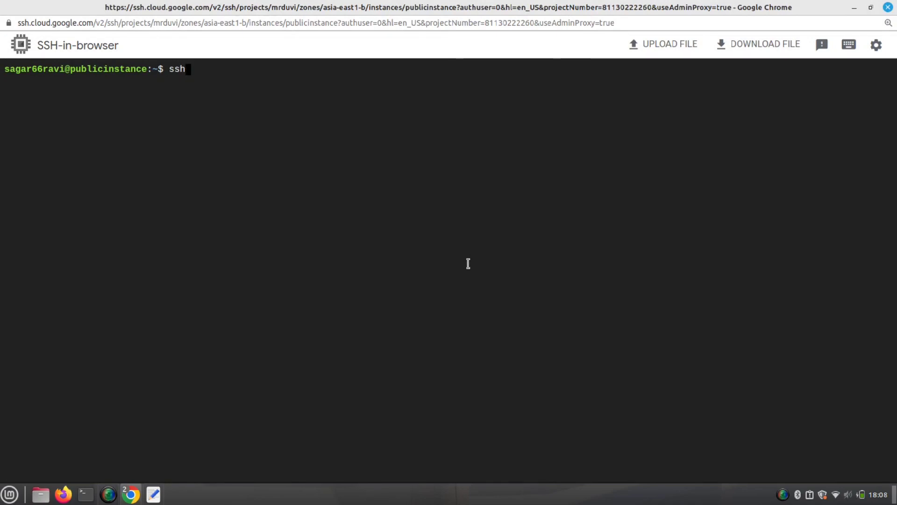
text(-keygen)
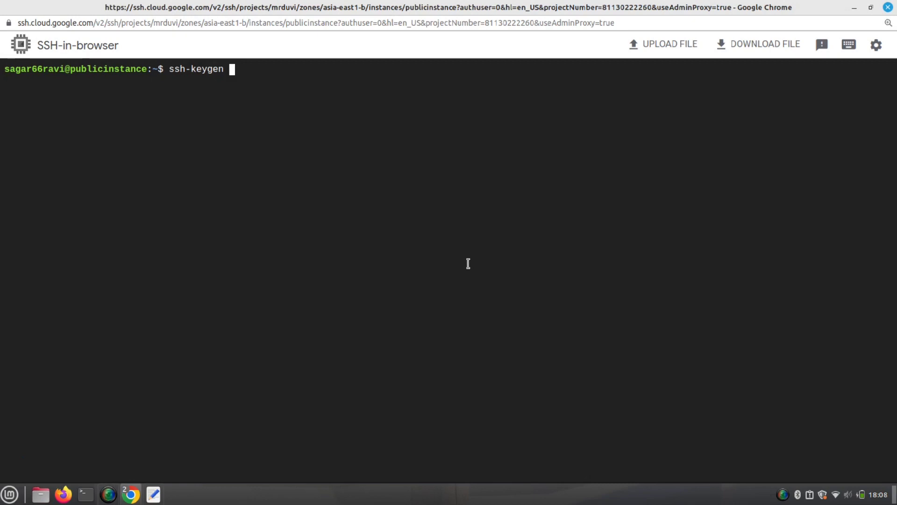
key(BackSpace)
key(BackSpace)
key(BackSpace)
key(BackSpace)
key(BackSpace)
key(BackSpace)
key(BackSpace)
key(BackSpace)
key(BackSpace)
key(BackSpace)
key(BackSpace)
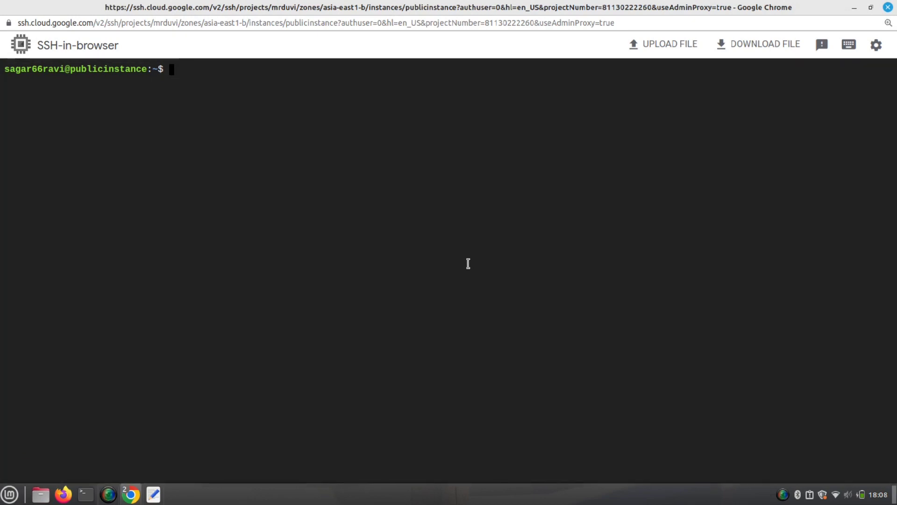
text(.)
key(BackSpace)
text(cd .ssh/)
key(Return)
text(ls)
key(Return)
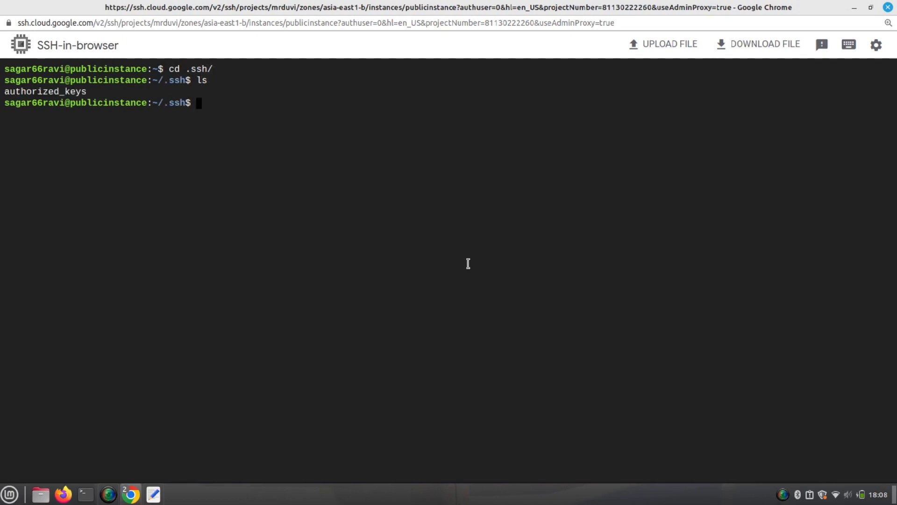
- Run ssh-keygen with the default file path and an empty passphrase, then list the folder
text(ssh-keygen)
key(Return)
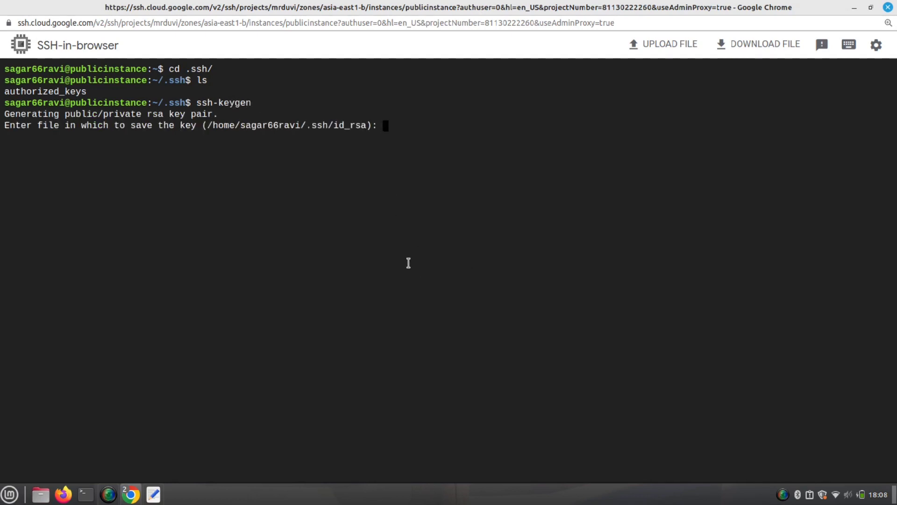
double_click(279, 126)
click(245, 125)
drag(241, 125, 368, 125)
click(416, 136)
key(Return)
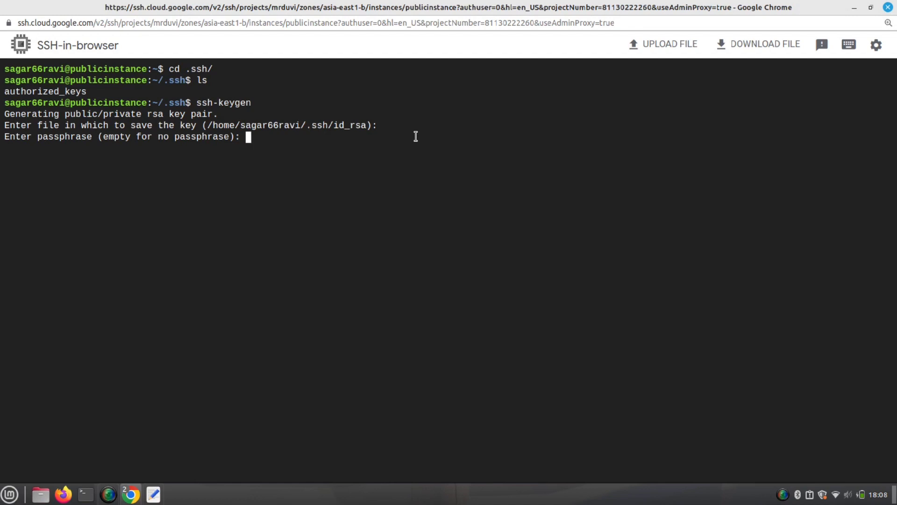
key(Return)
key(Return)
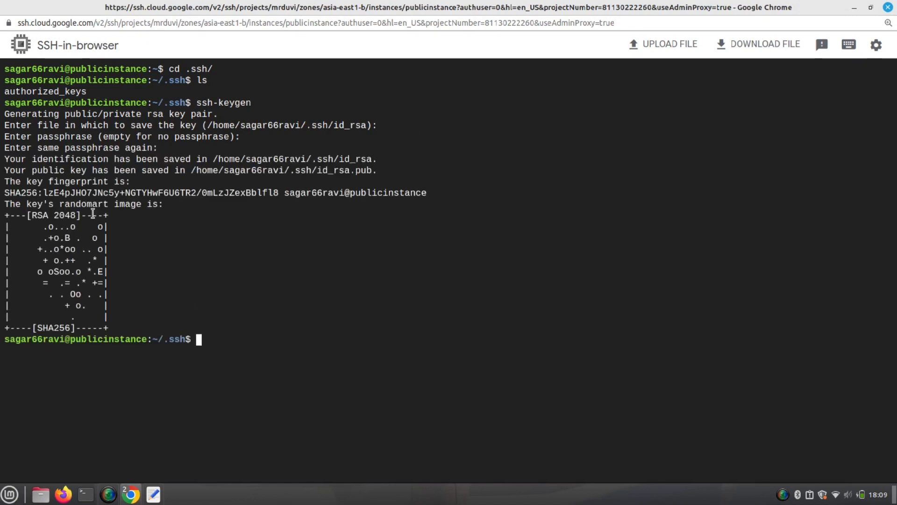
text(ls)
key(Return)
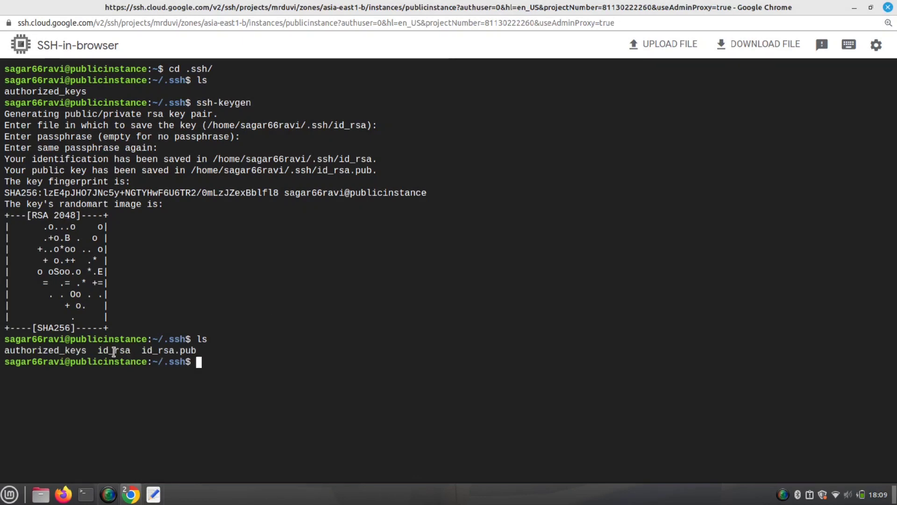
- Print the public key with cat id_rsa.pub
drag(141, 350, 97, 350)
click(128, 349)
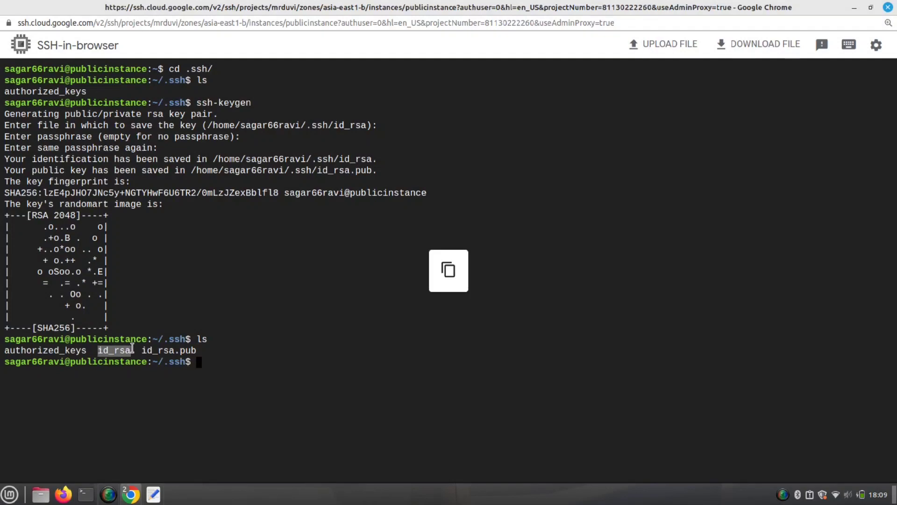
click(214, 357)
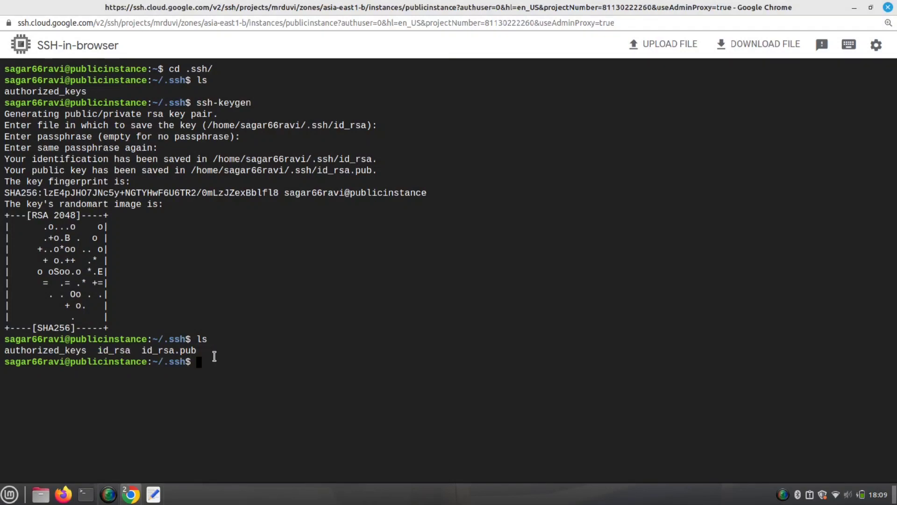
text(cat)
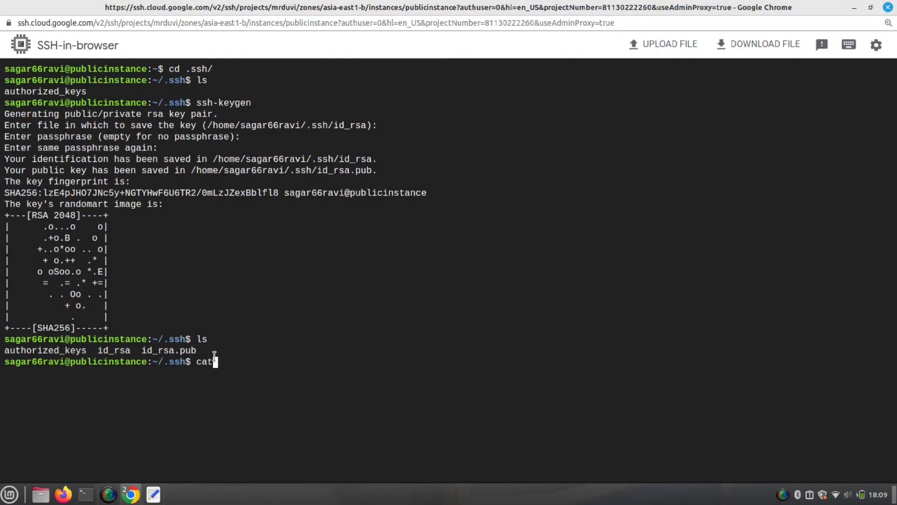
text( id_)
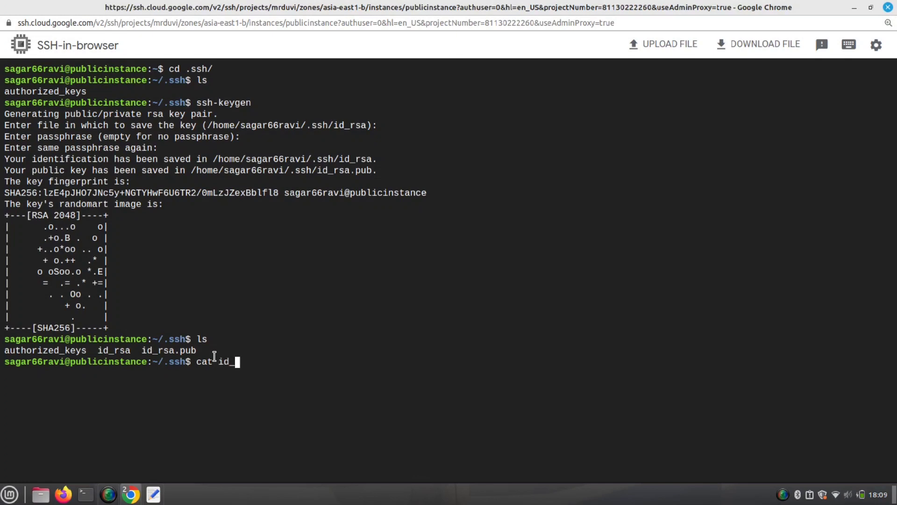
text(rsa.pub)
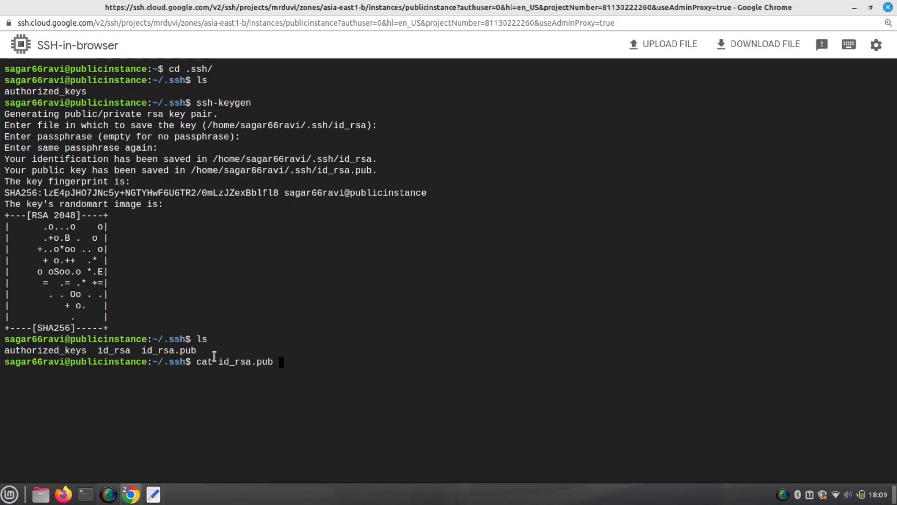
key(Return)
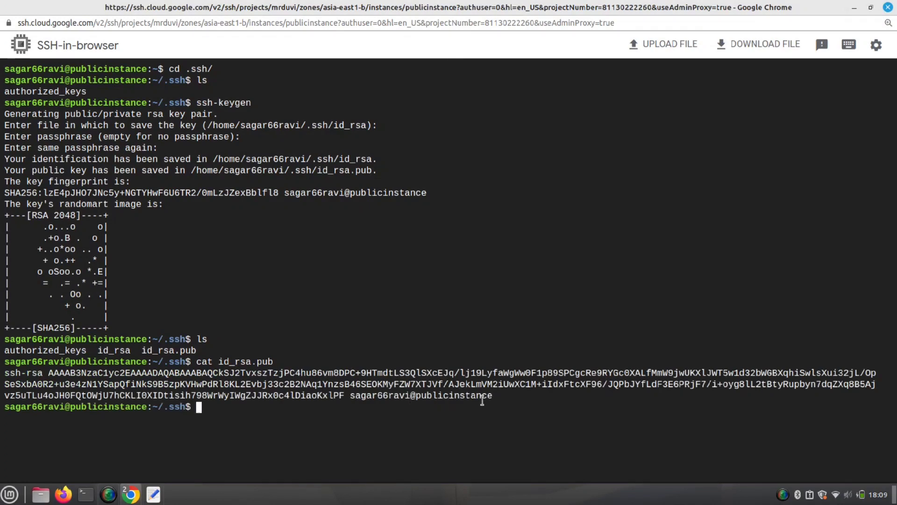
- Copy the printed public key and minimize the SSH window
drag(492, 396, 3, 375)
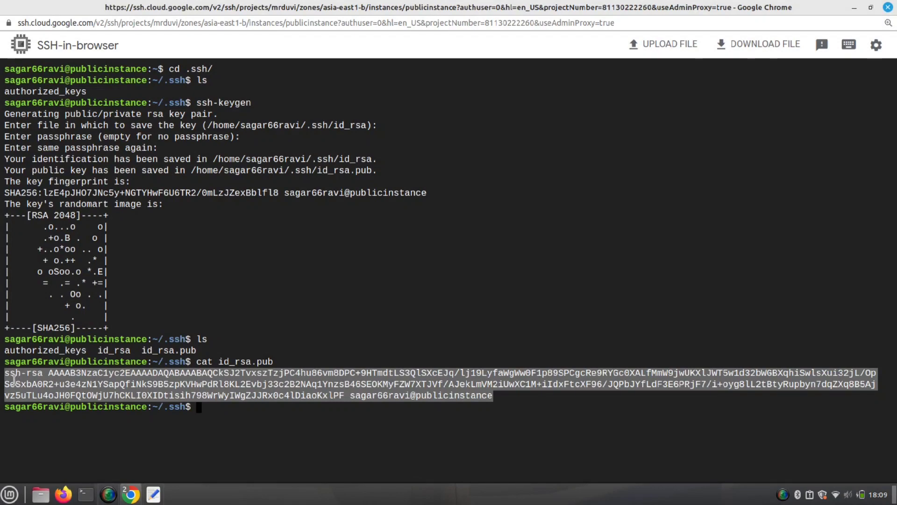
right_click(18, 379)
click(53, 243)
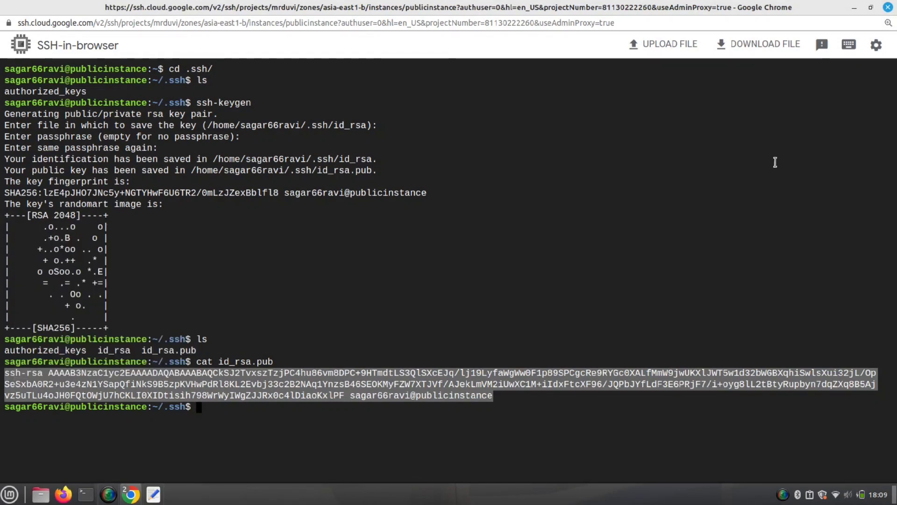
click(854, 7)
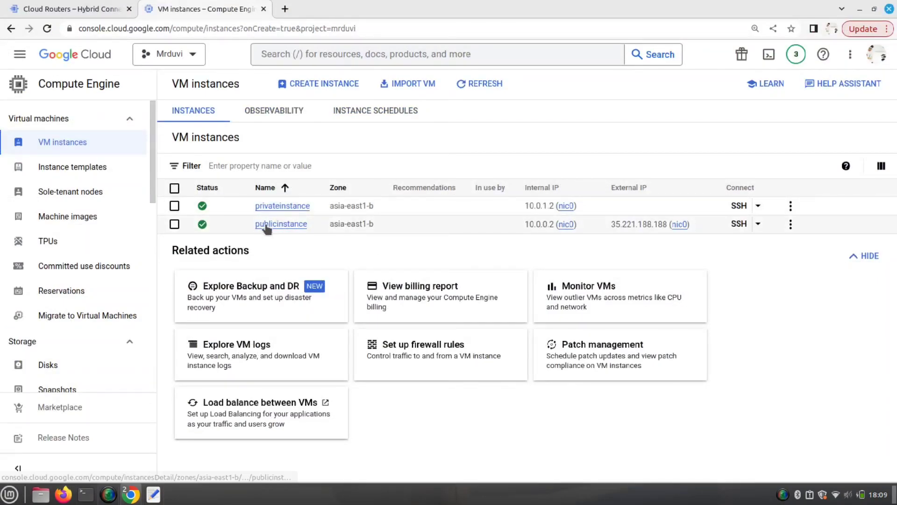
- Open publicinstance's details, start editing, and scroll down to SSH Keys
click(174, 224)
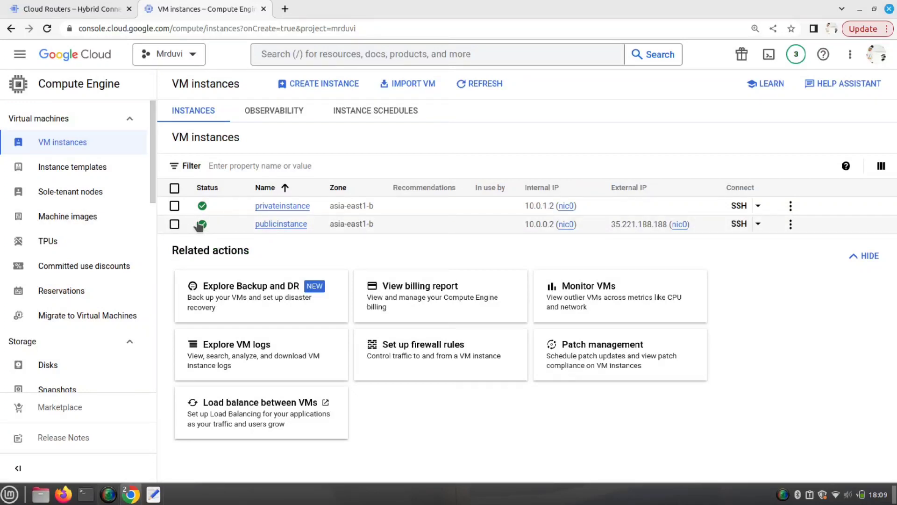
click(281, 225)
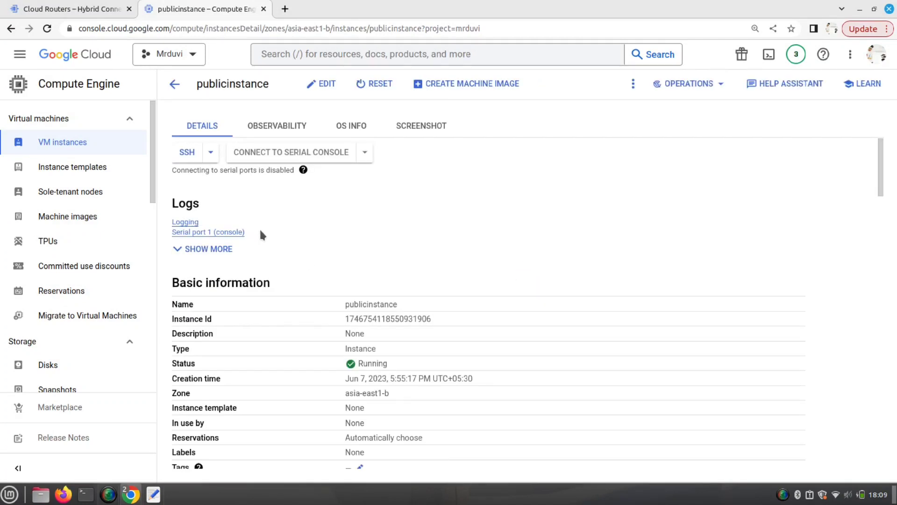
click(327, 85)
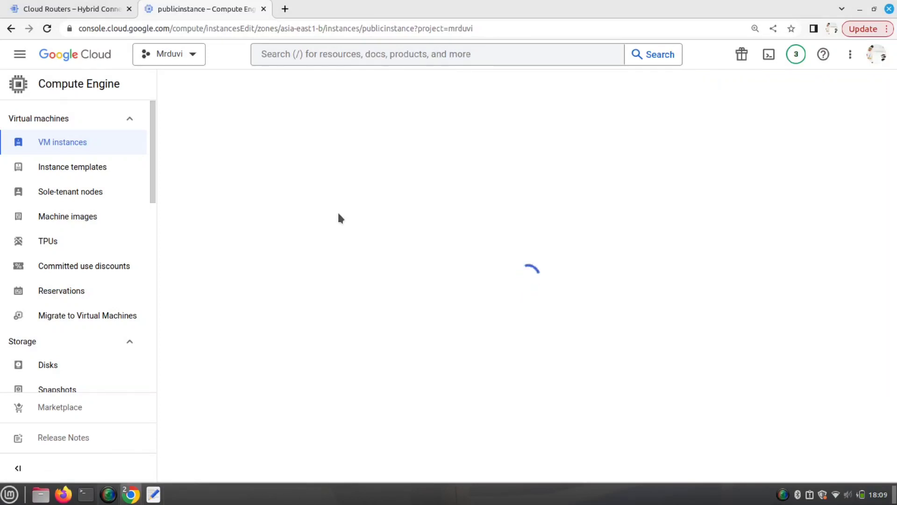
scroll(339, 216, down, 2)
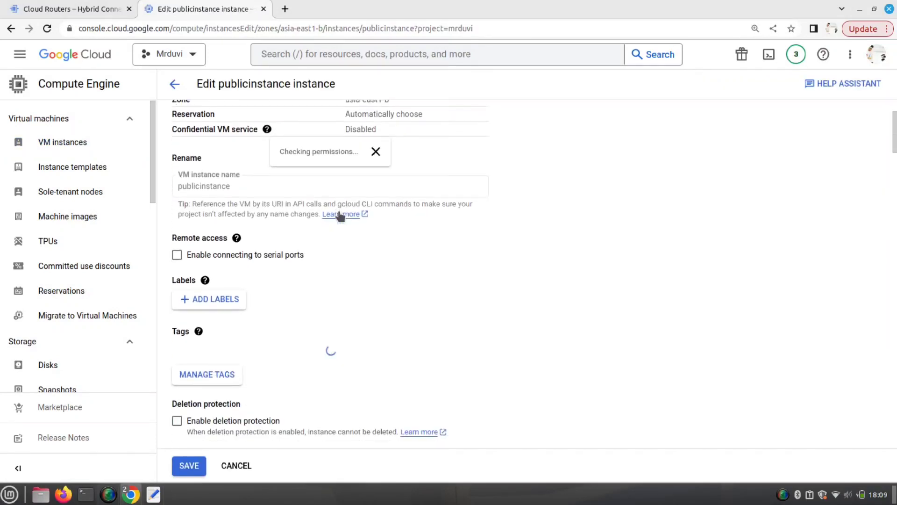
scroll(340, 215, down, 15)
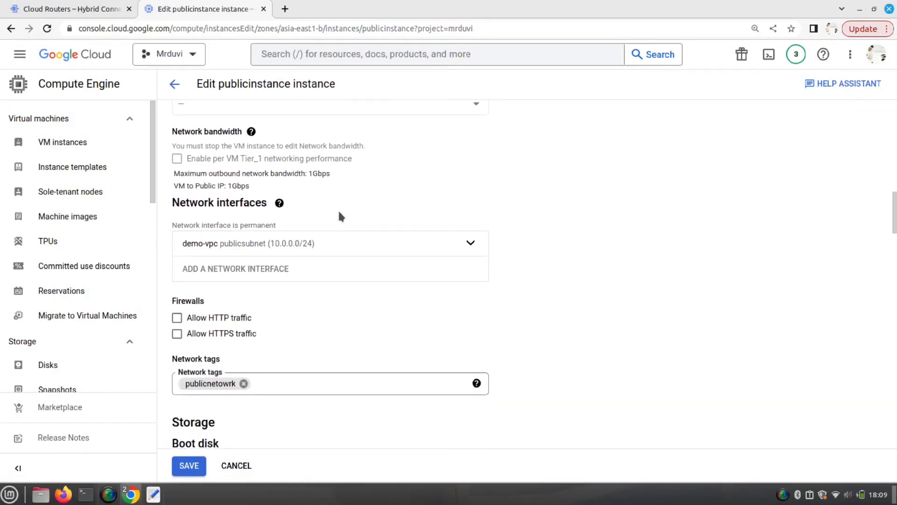
scroll(340, 216, down, 6)
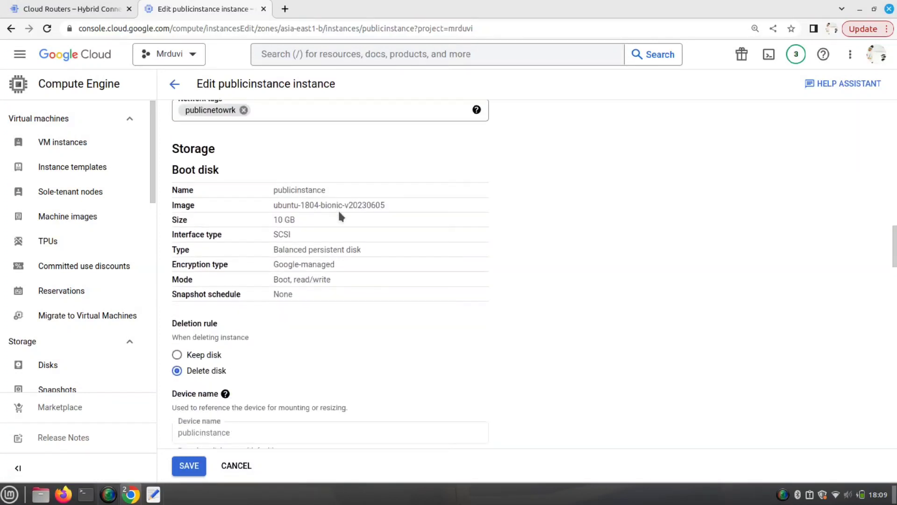
scroll(339, 216, down, 8)
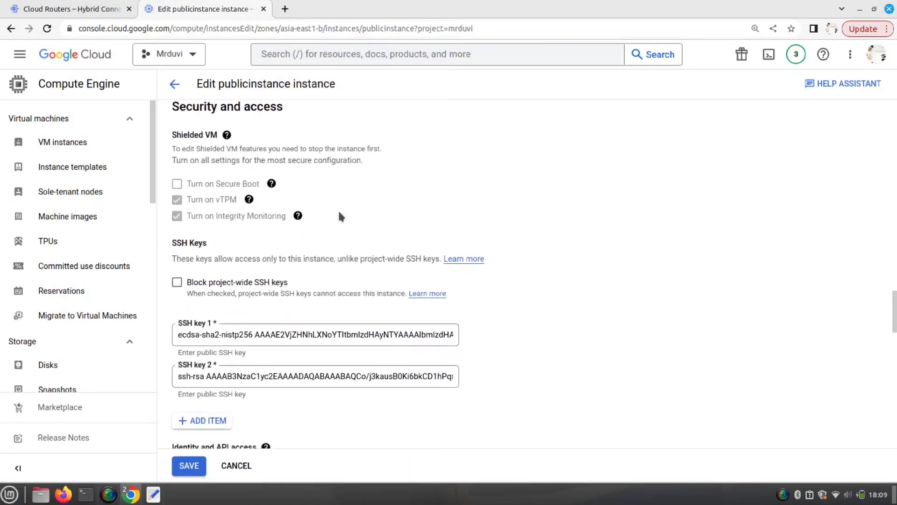
scroll(340, 216, down, 2)
- Paste the public key into a new SSH key 3 entry and save
click(201, 323)
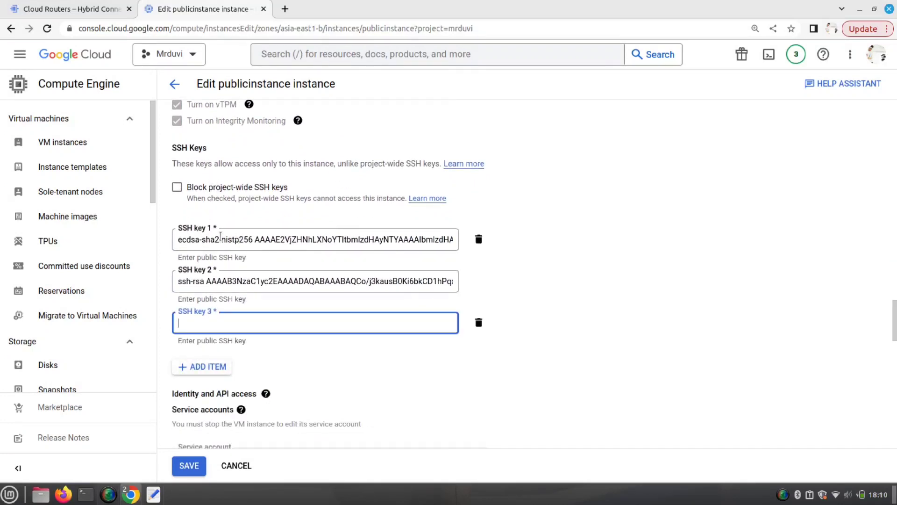
right_click(195, 319)
click(228, 387)
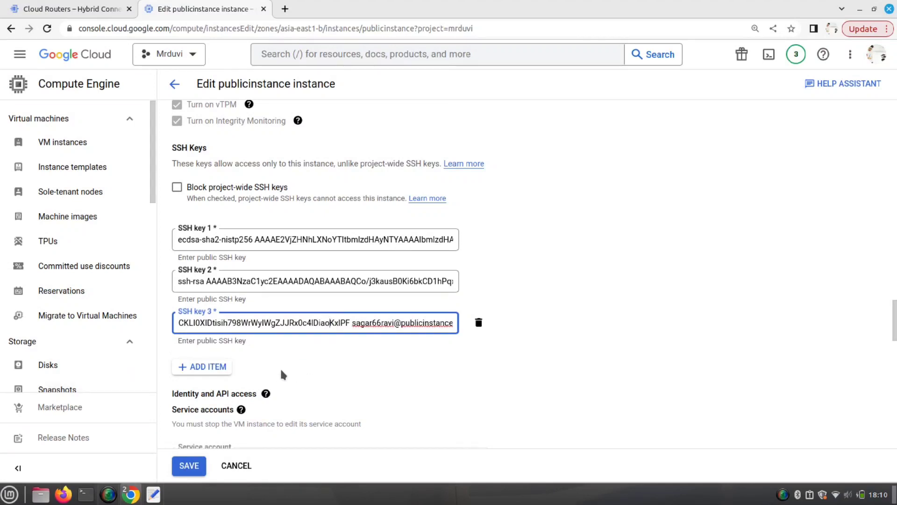
click(188, 471)
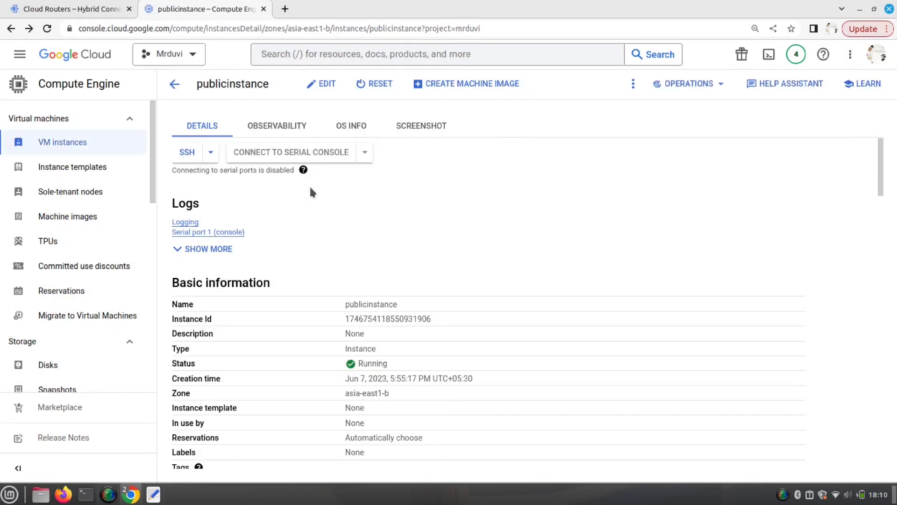
- Open privateinstance's details, start editing, and scroll to the SSH Keys section
click(176, 84)
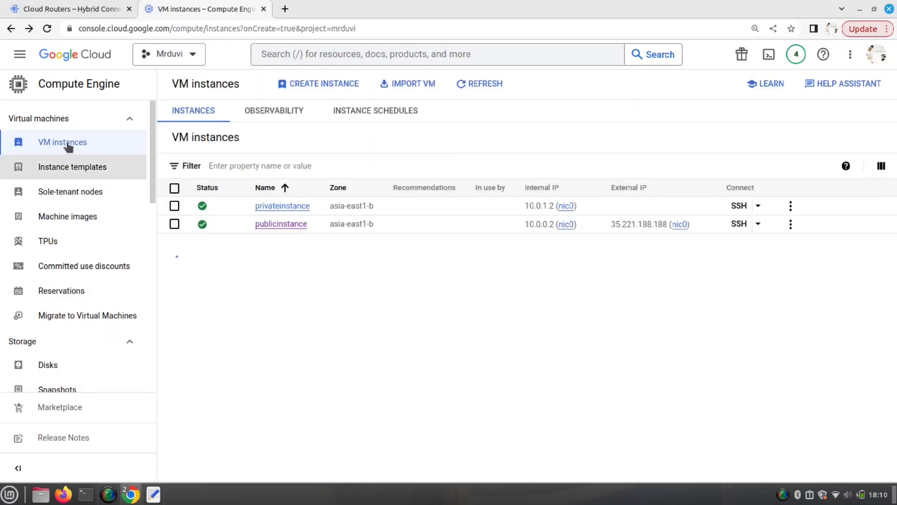
click(281, 207)
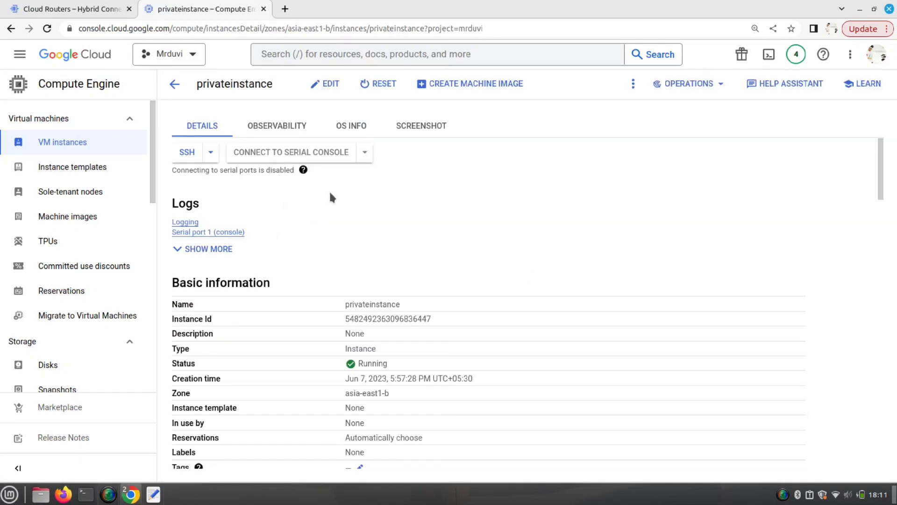
click(323, 85)
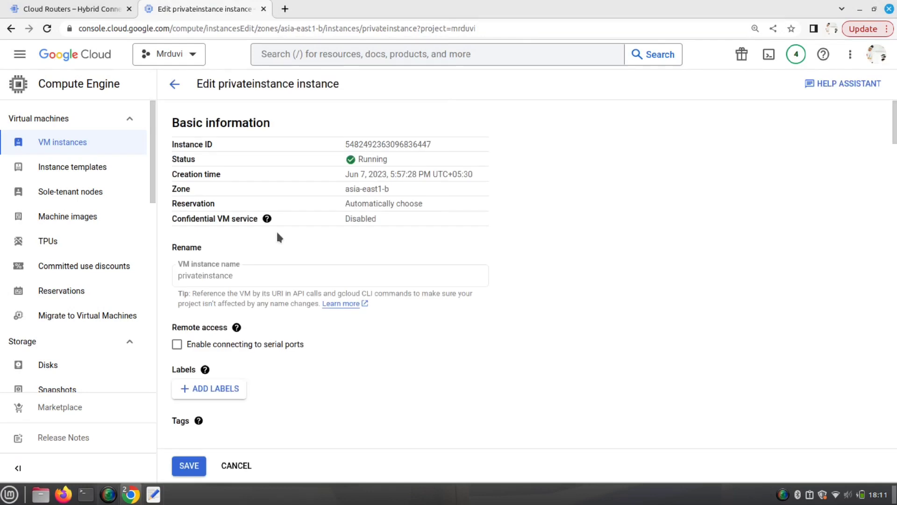
scroll(337, 242, down, 15)
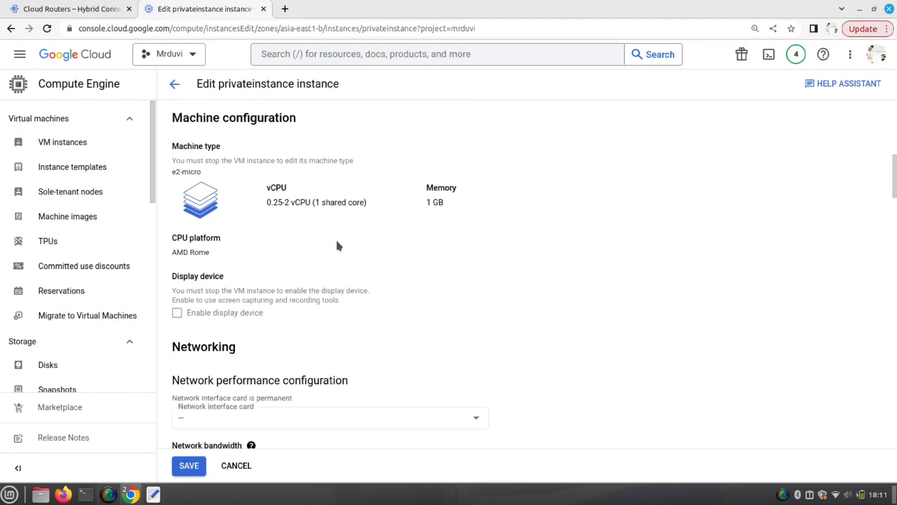
scroll(337, 240, down, 14)
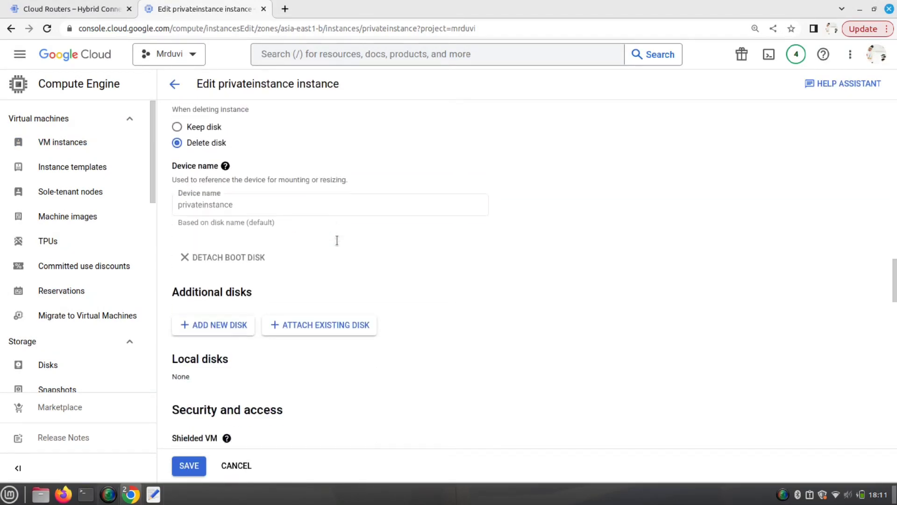
scroll(337, 240, down, 15)
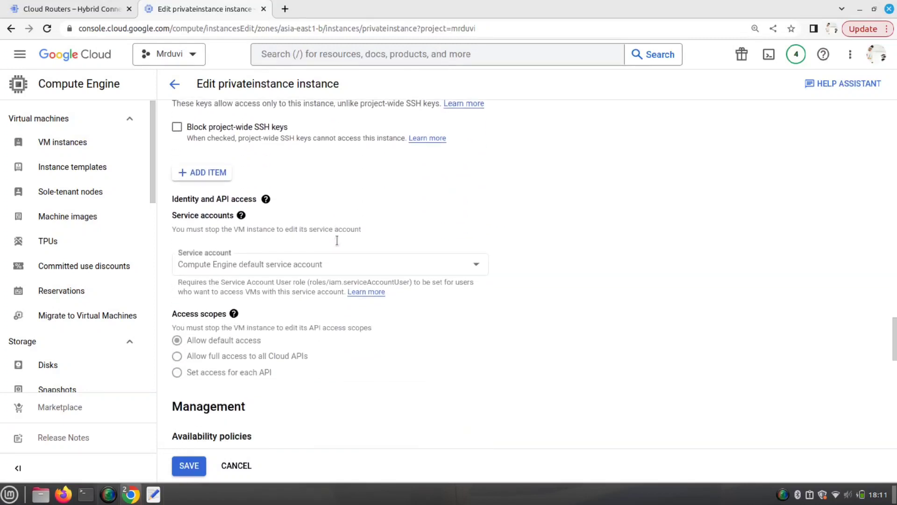
scroll(337, 240, down, 7)
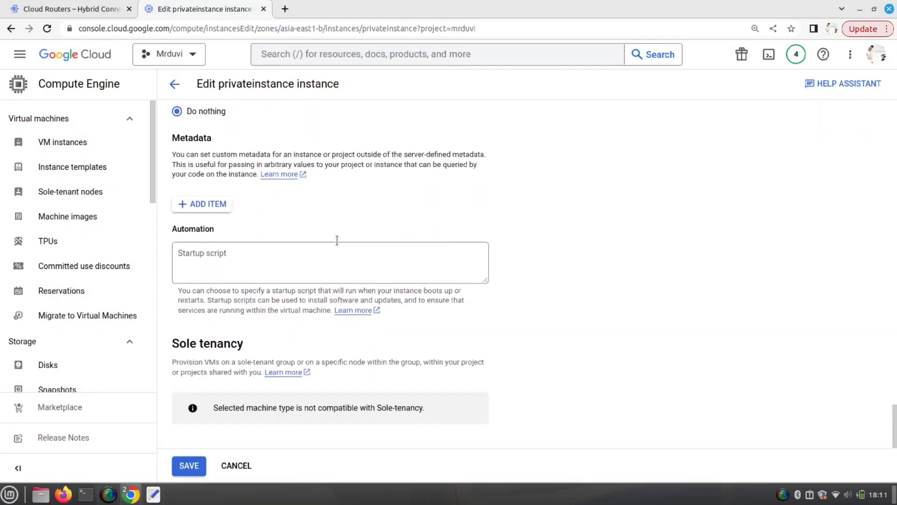
scroll(337, 240, up, 8)
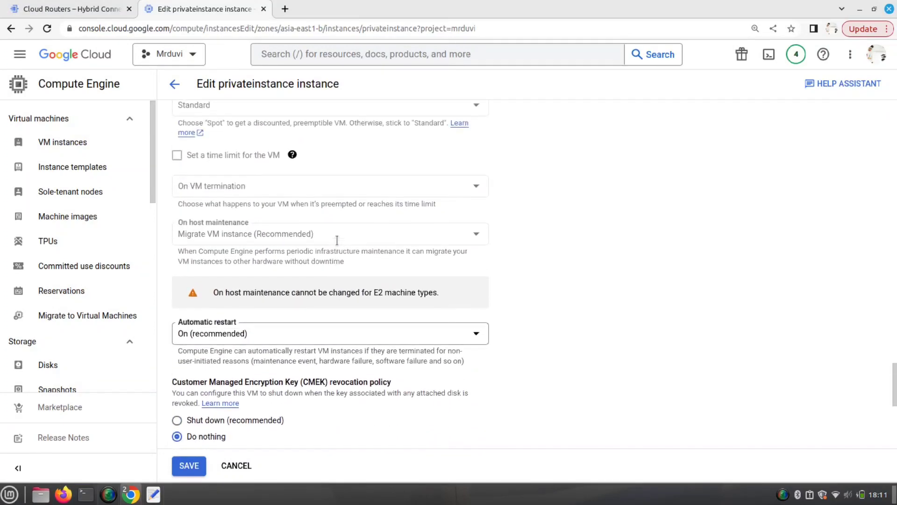
scroll(337, 240, up, 8)
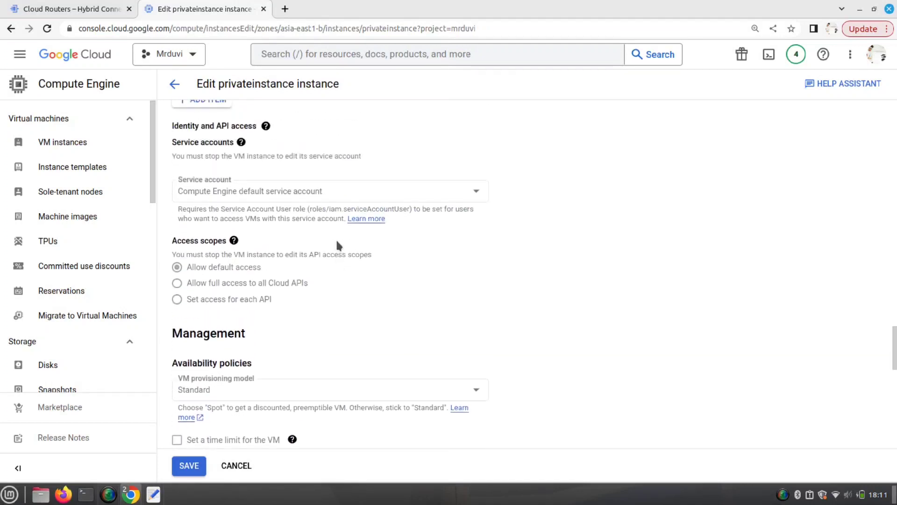
scroll(338, 245, up, 2)
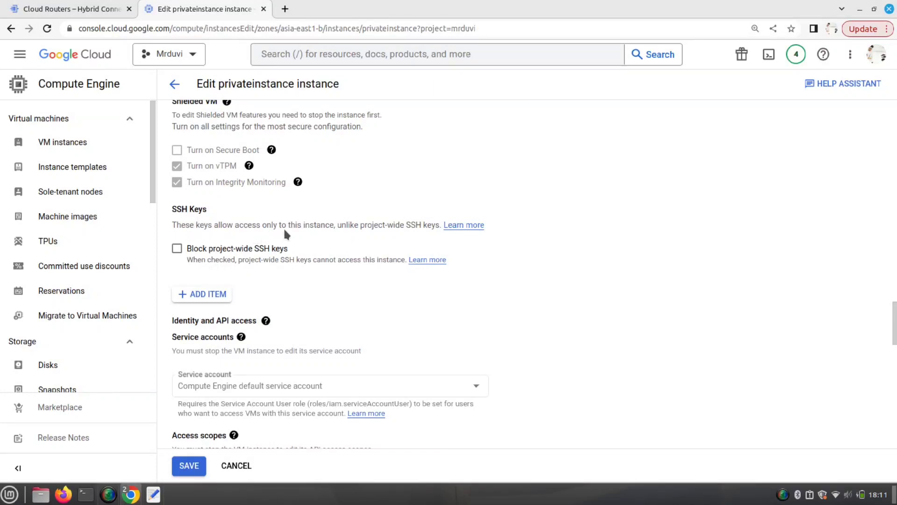
- Paste the public key into a new SSH key 1 entry and save
click(209, 294)
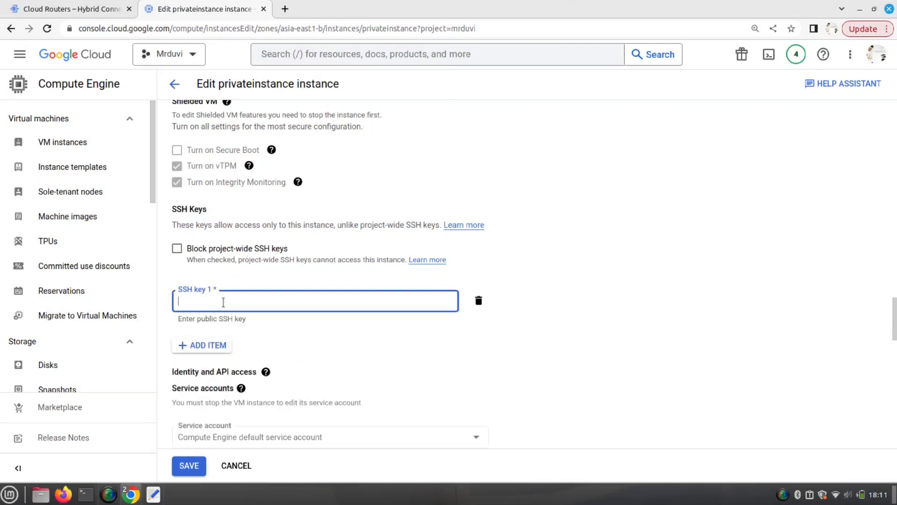
key(ctrl+v)
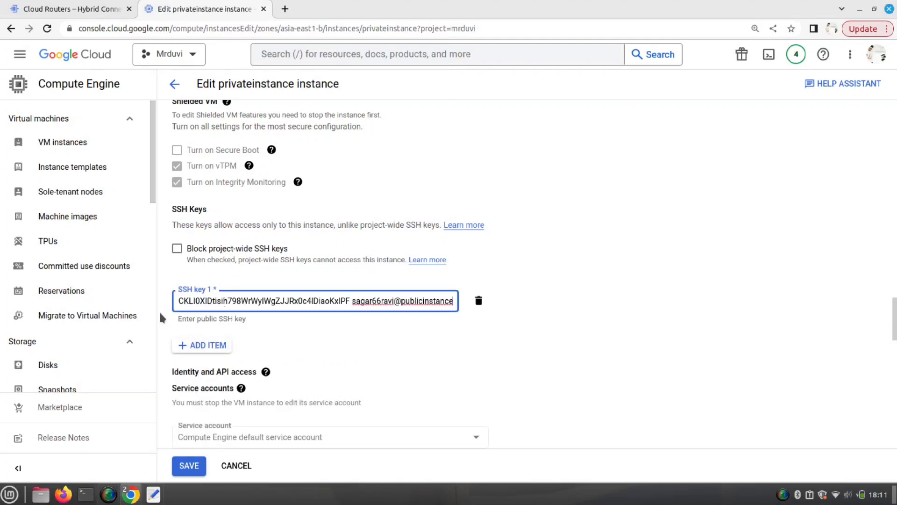
click(188, 474)
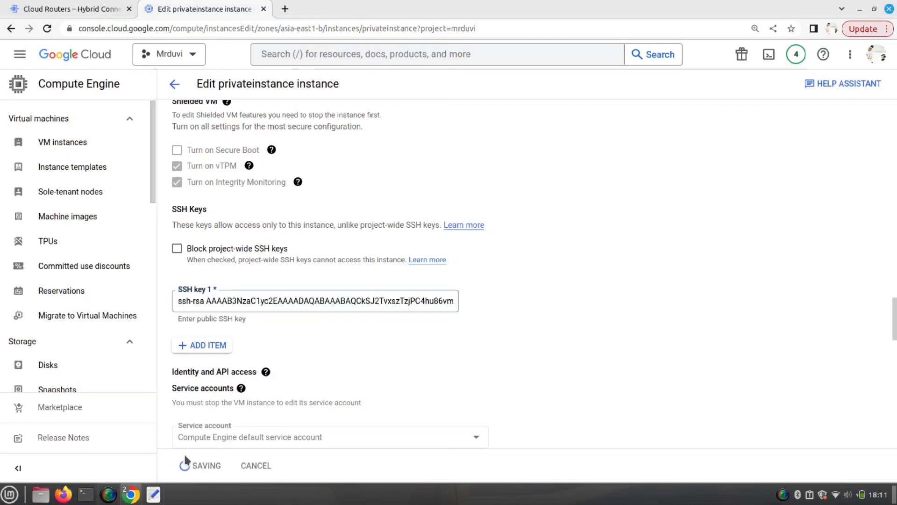
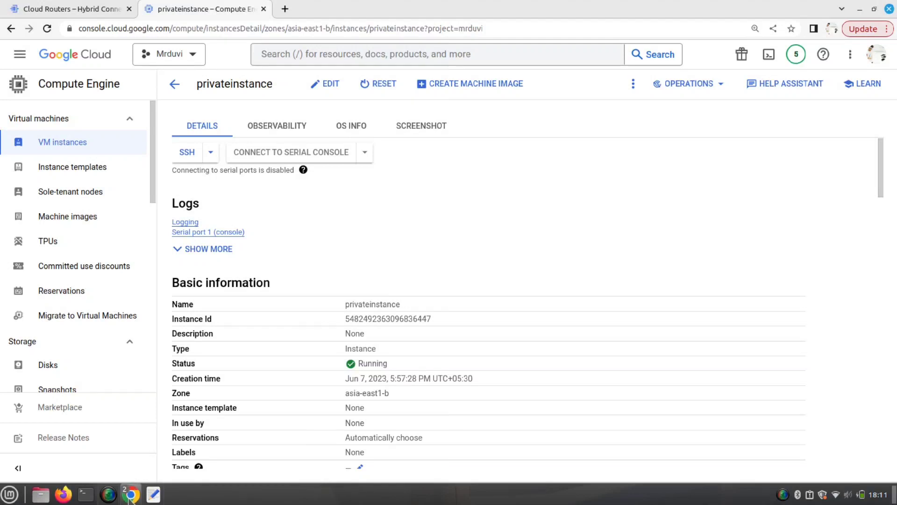
- Go back to the VM instances list and sort privateinstance and publicinstance by Name
mouse_move(133, 481)
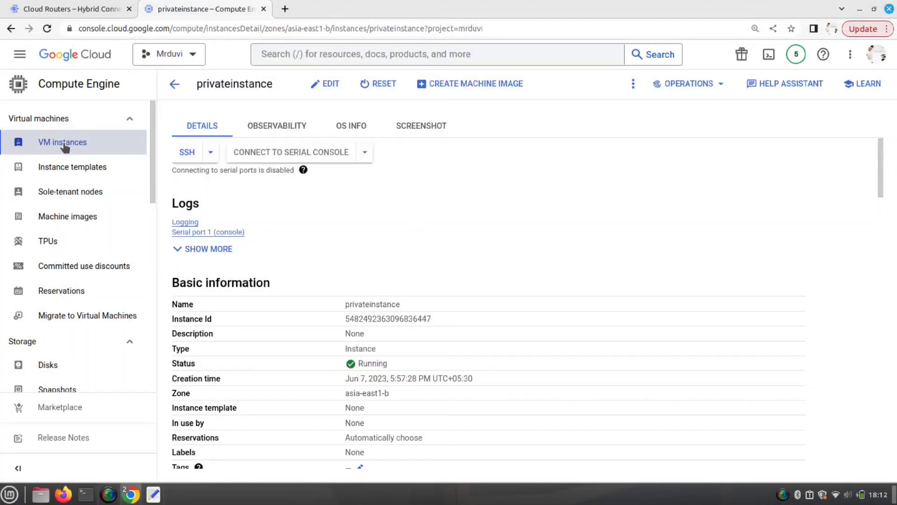
click(66, 142)
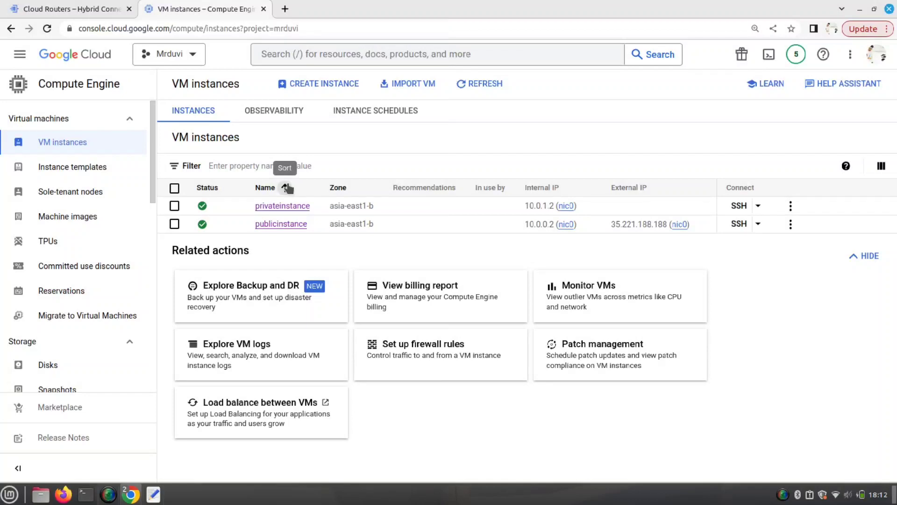
click(285, 187)
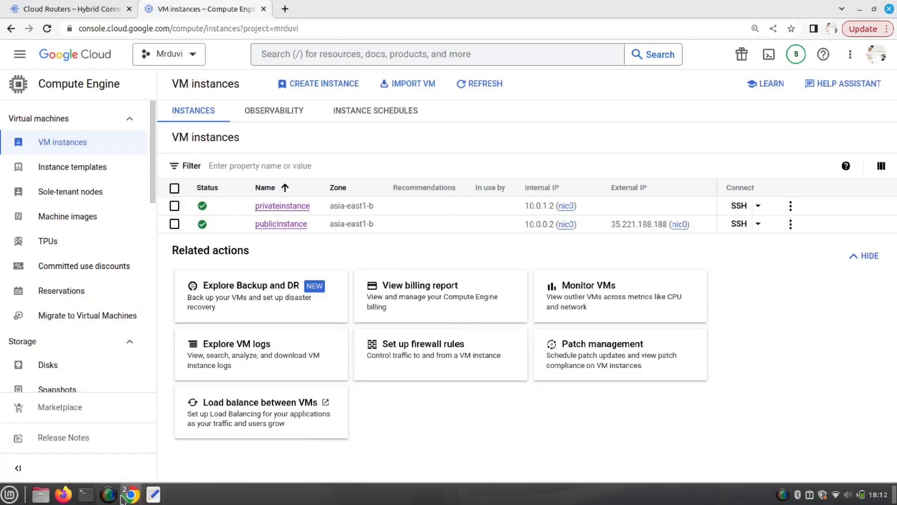
- Print id_rsa with cat in the publicinstance SSH session and copy the whole private key
mouse_move(130, 494)
click(234, 434)
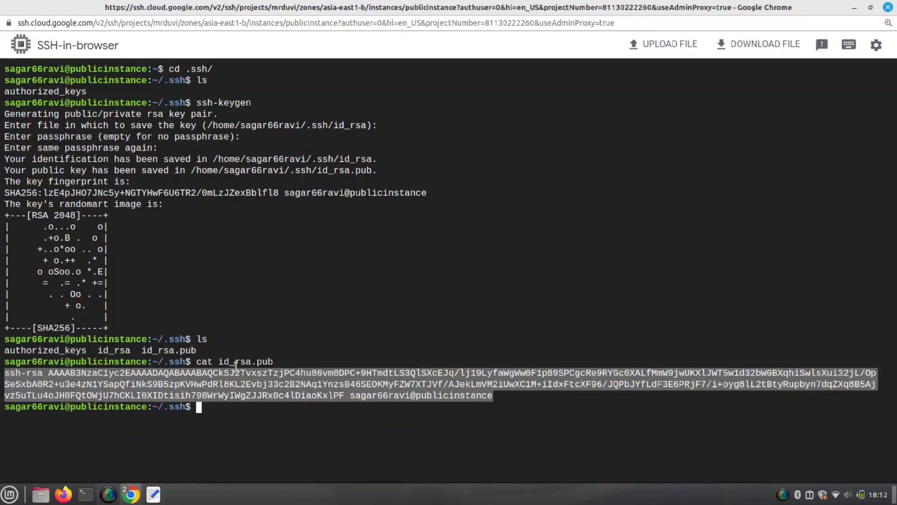
click(237, 369)
text(c)
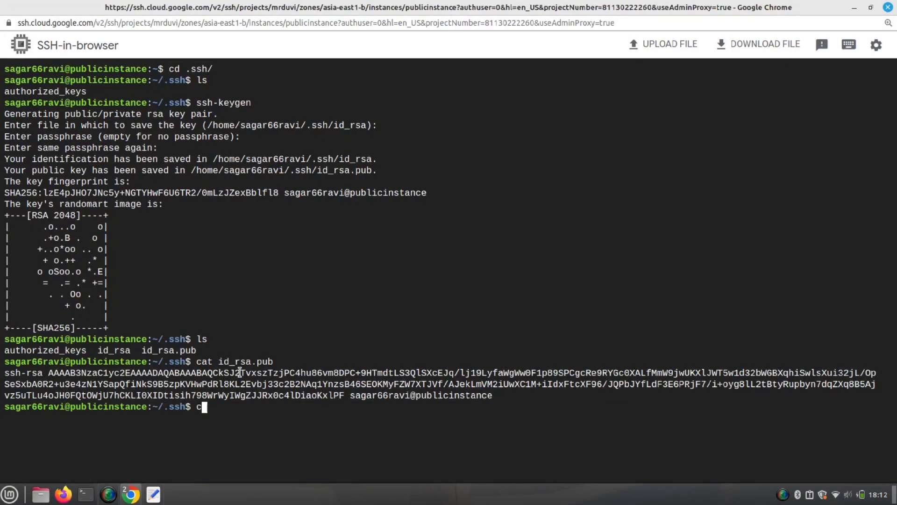
text(at )
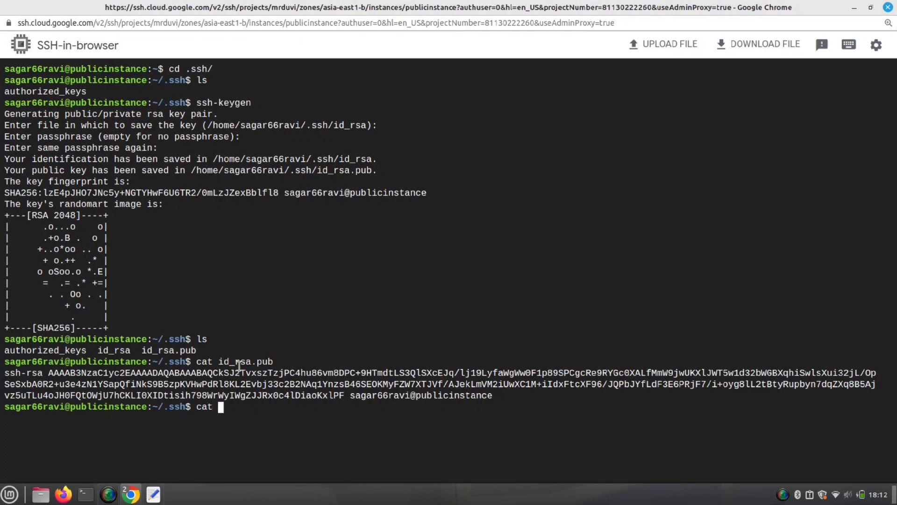
text(id)
key(Tab)
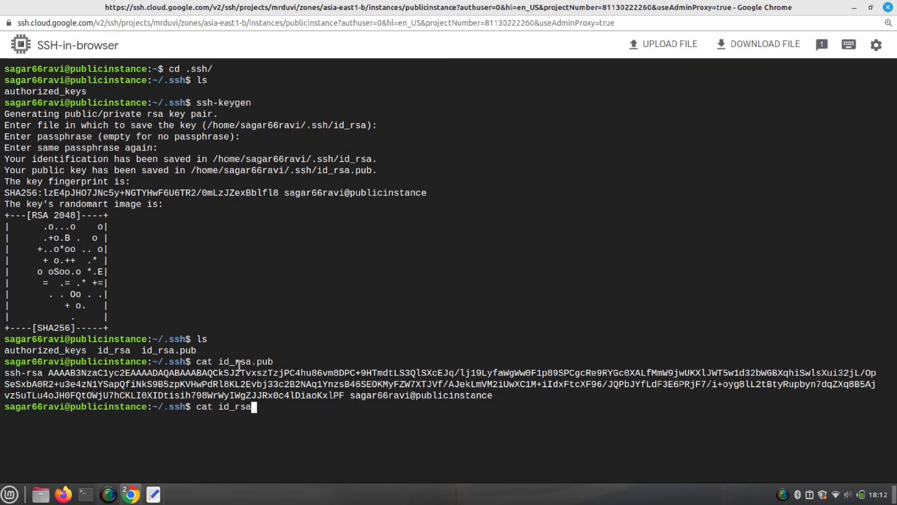
key(Return)
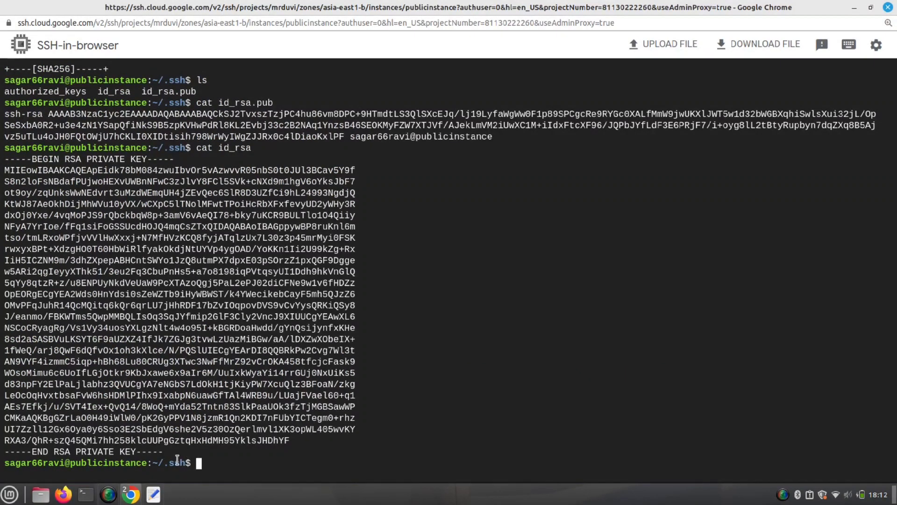
drag(169, 452, 6, 159)
right_click(32, 182)
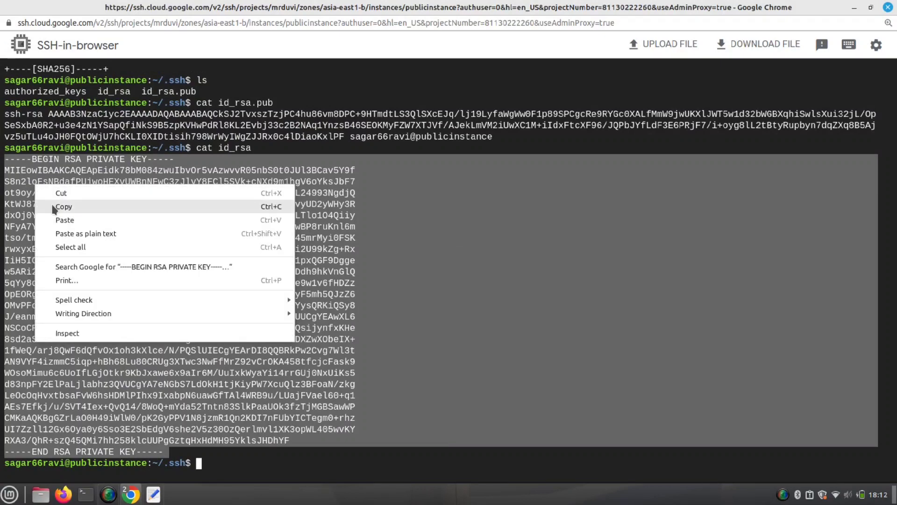
click(52, 205)
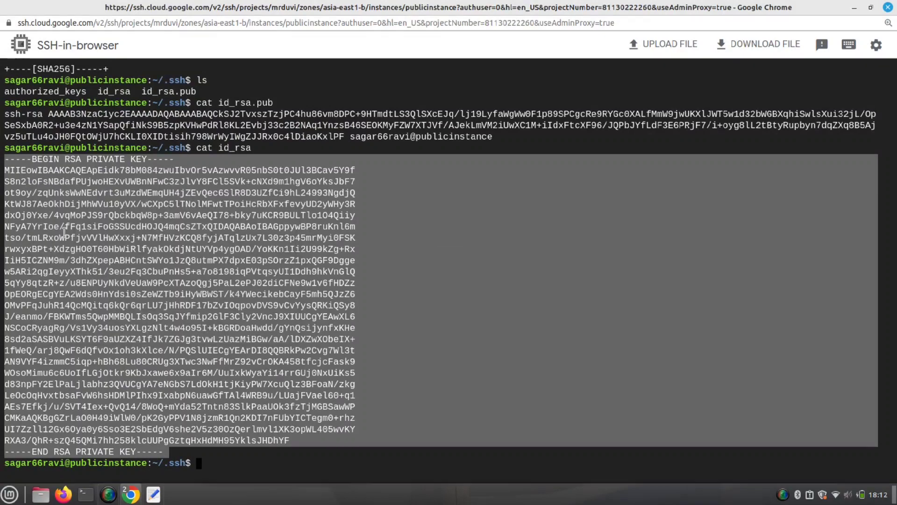
click(86, 495)
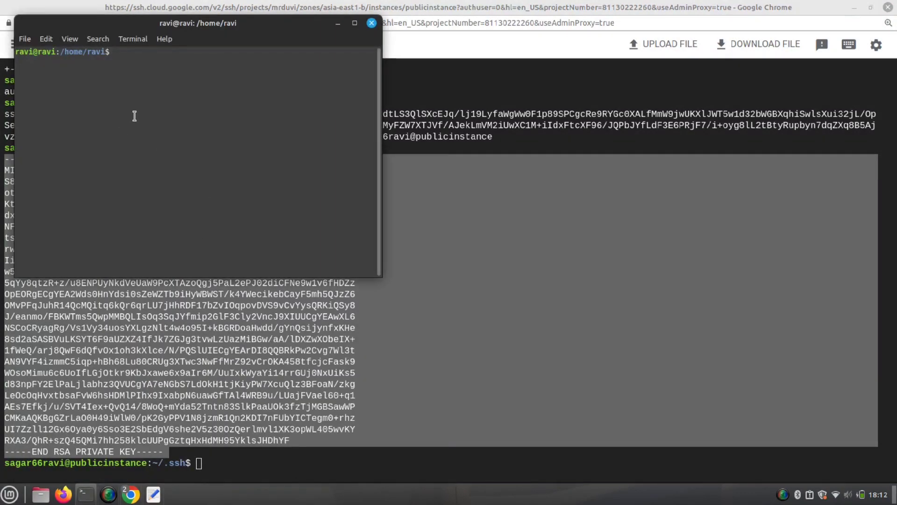
- Create a key folder in the local home directory and move into it
text(ls)
key(Return)
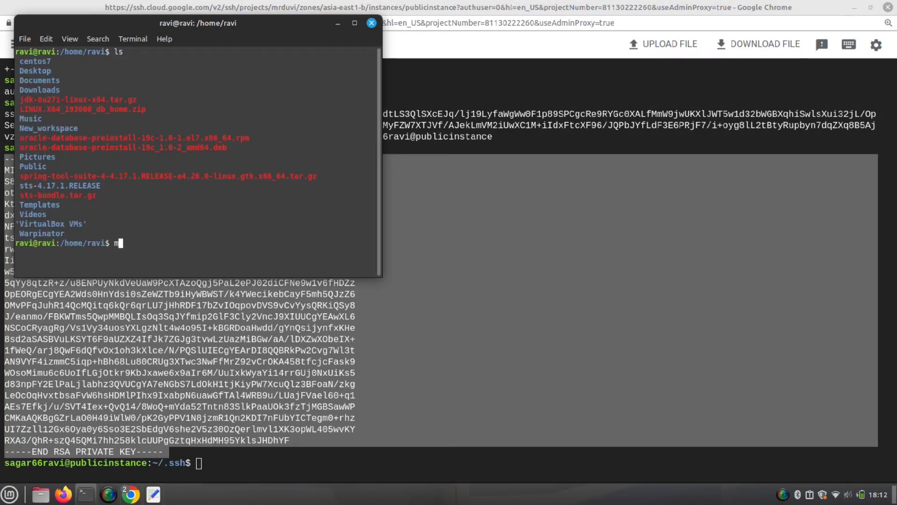
text(mkdir key)
key(Return)
text(cd k)
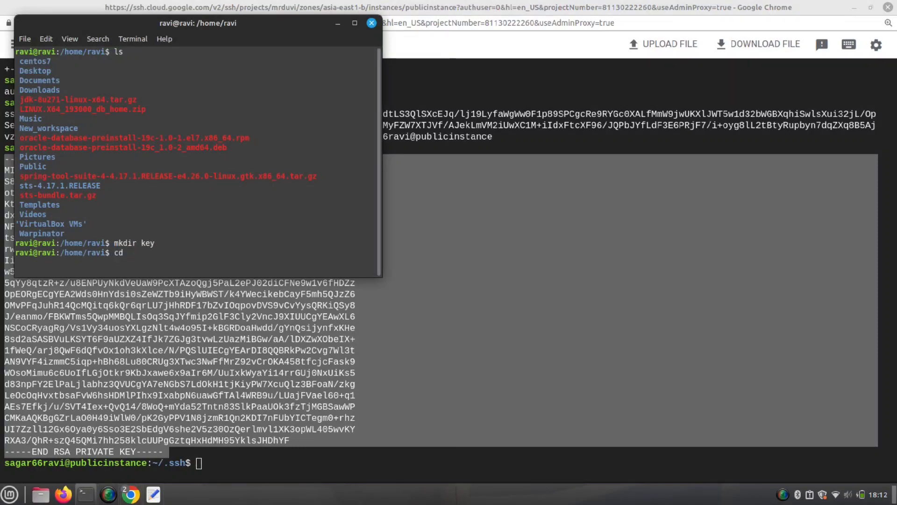
key(Tab)
key(Return)
text(ls)
key(Return)
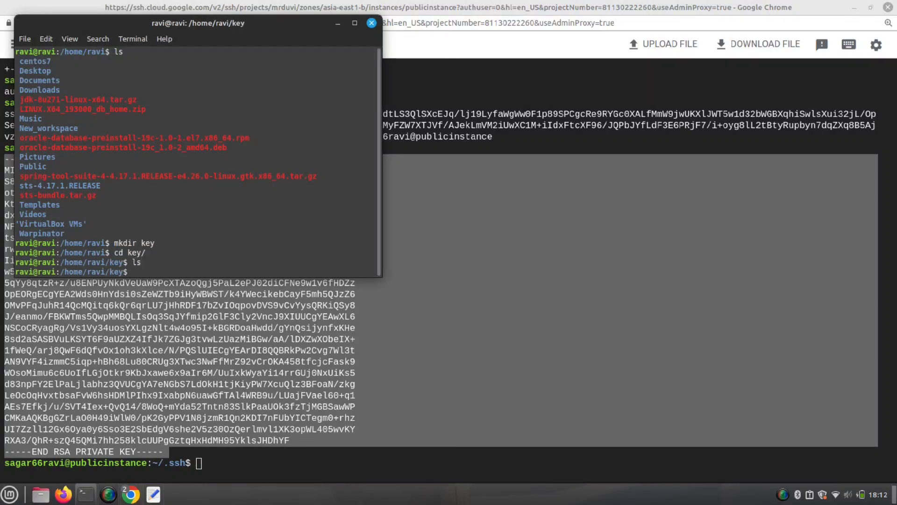
key(ctrl+l)
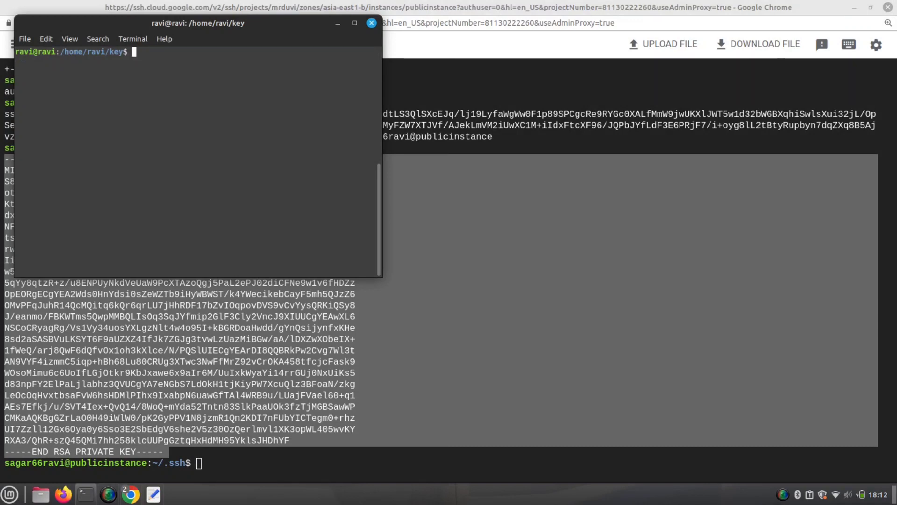
- Paste the private key into a new gcp.pem file in nano and save it
text(nano gcp.pem)
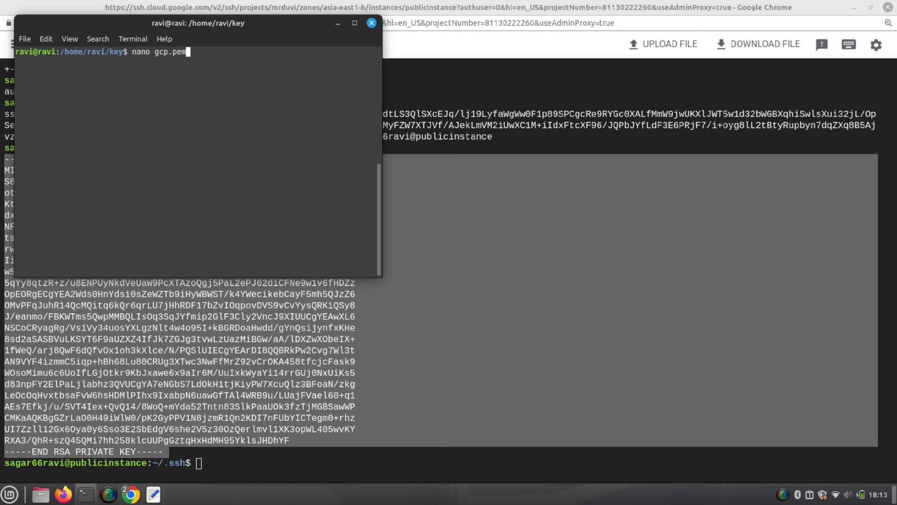
key(Return)
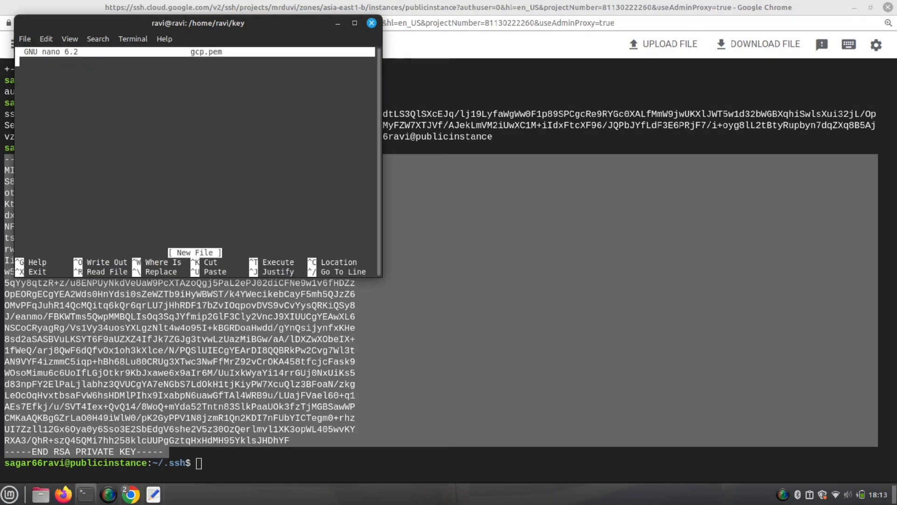
key(ctrl+shift+v)
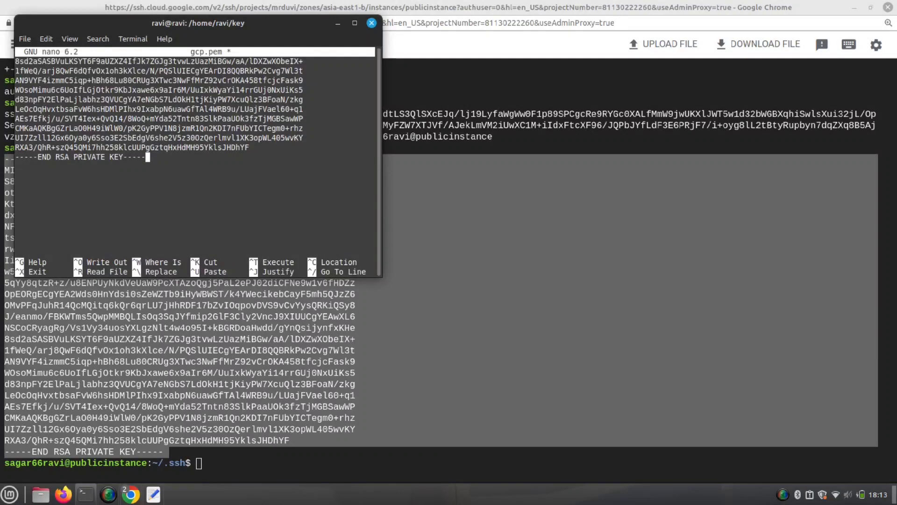
key(ctrl+x)
key(y)
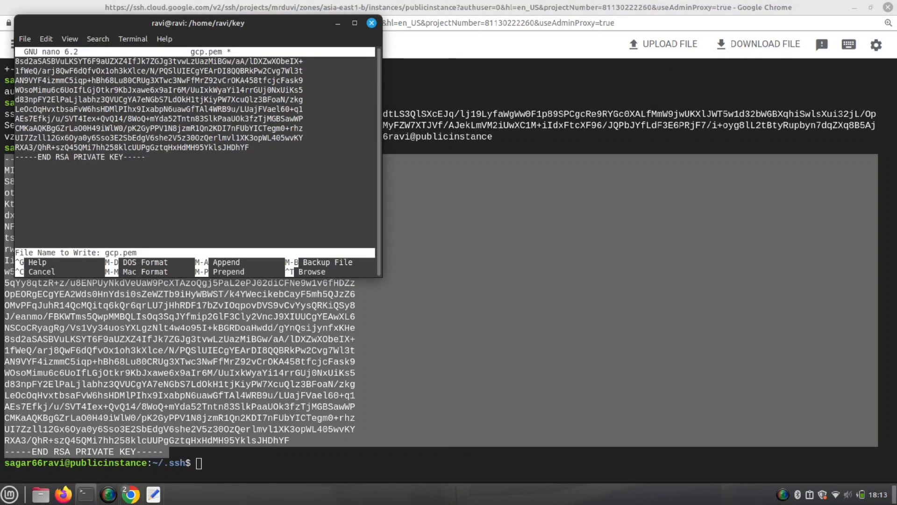
key(Return)
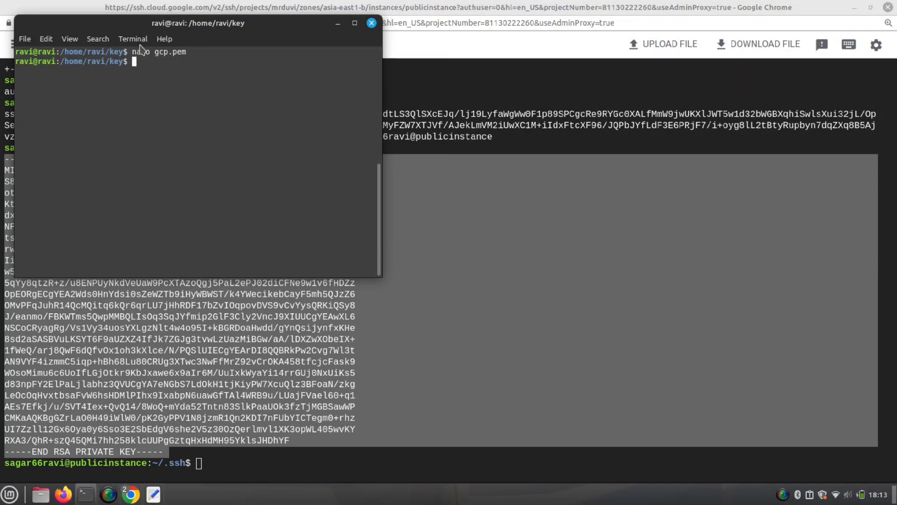
drag(174, 27, 242, 60)
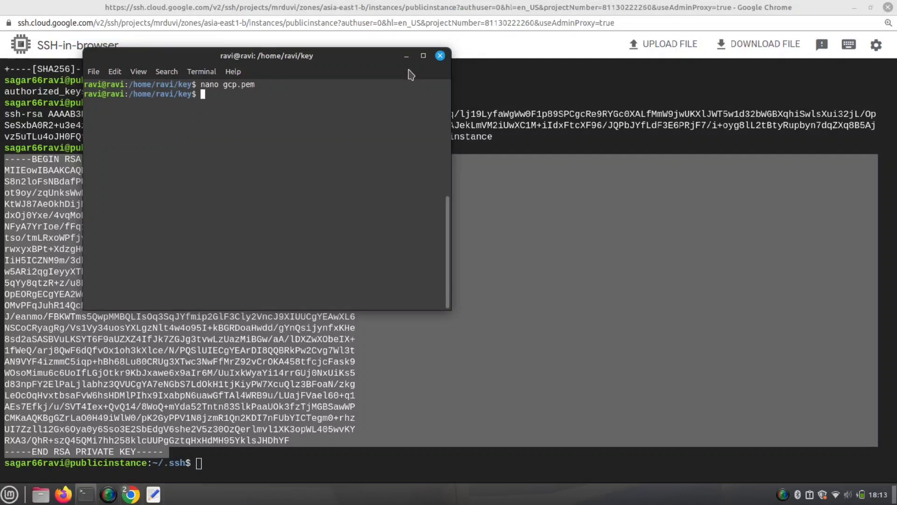
- Set gcp.pem permissions to 400 so only the owner can read it
text(hmod 400)
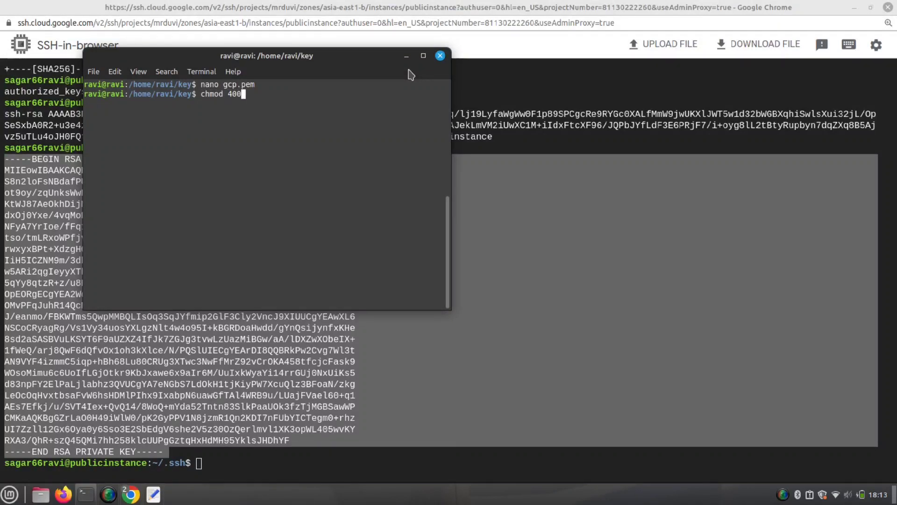
text( gcp.pem)
key(Return)
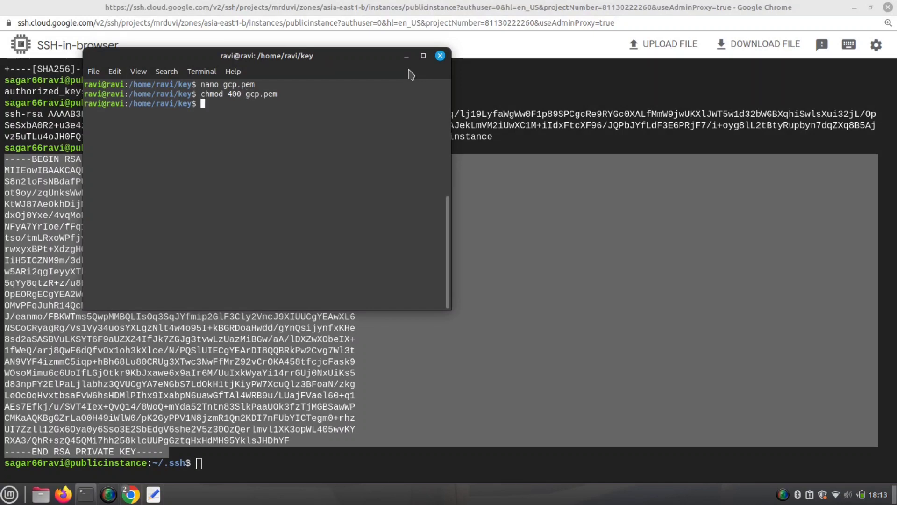
key(ctrl+plus)
key(ctrl+plus)
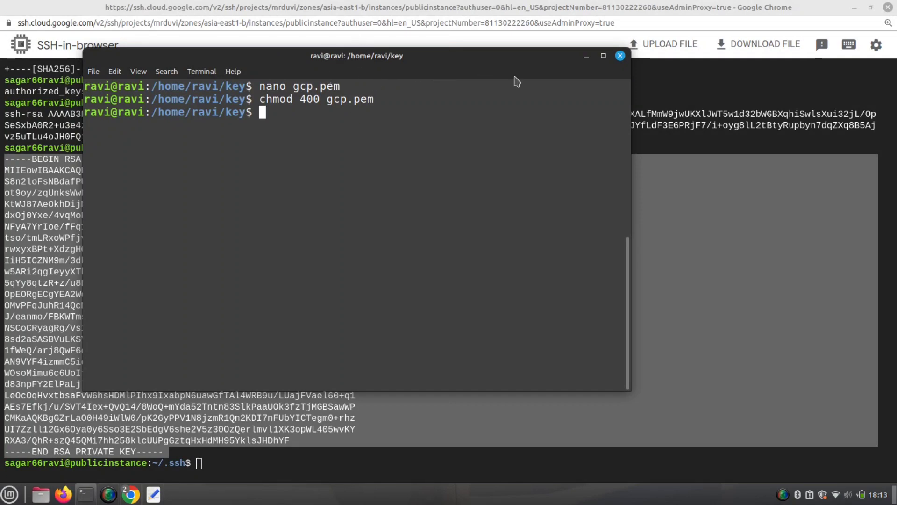
click(589, 61)
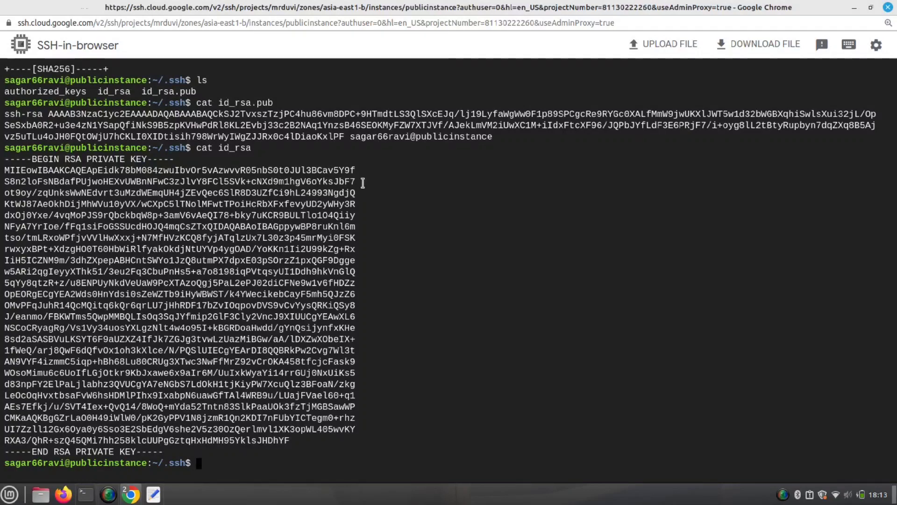
- Close the browser SSH window and start the local command ssh -i gcp.pem
click(887, 8)
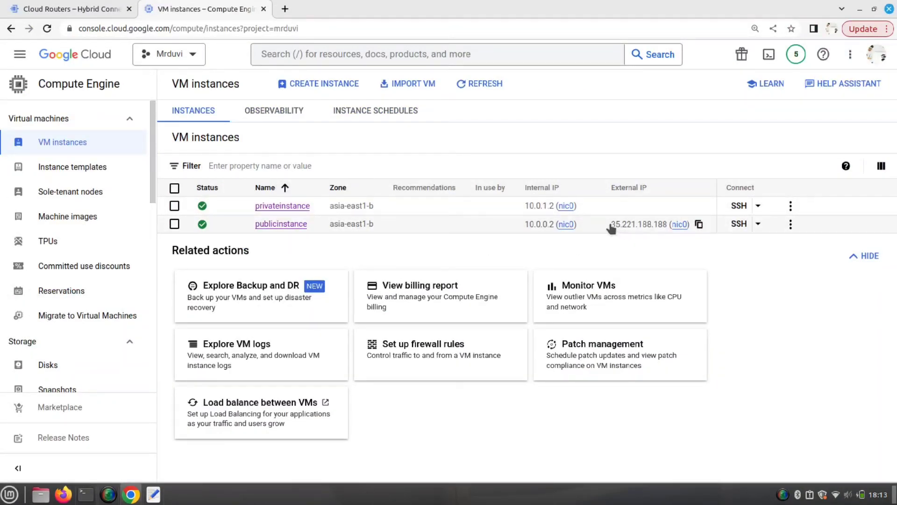
drag(610, 224, 657, 239)
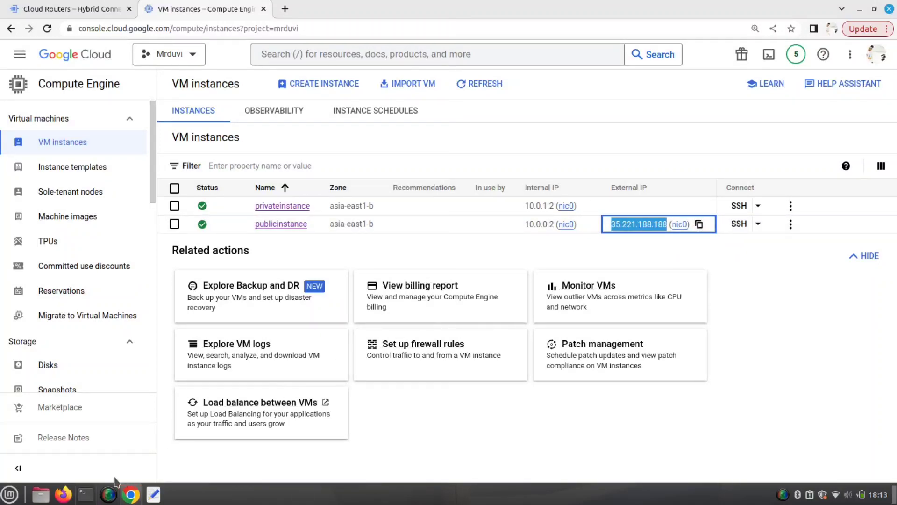
click(85, 494)
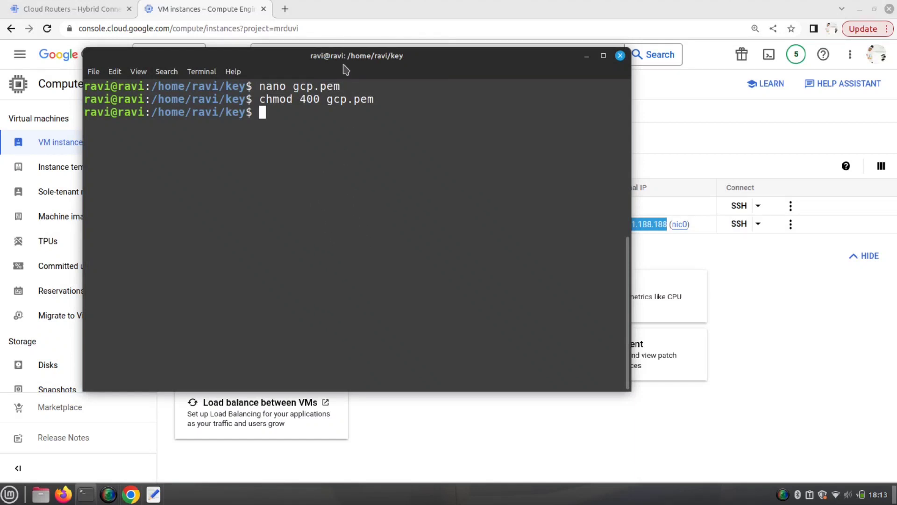
text(ssh -i gcp.pem)
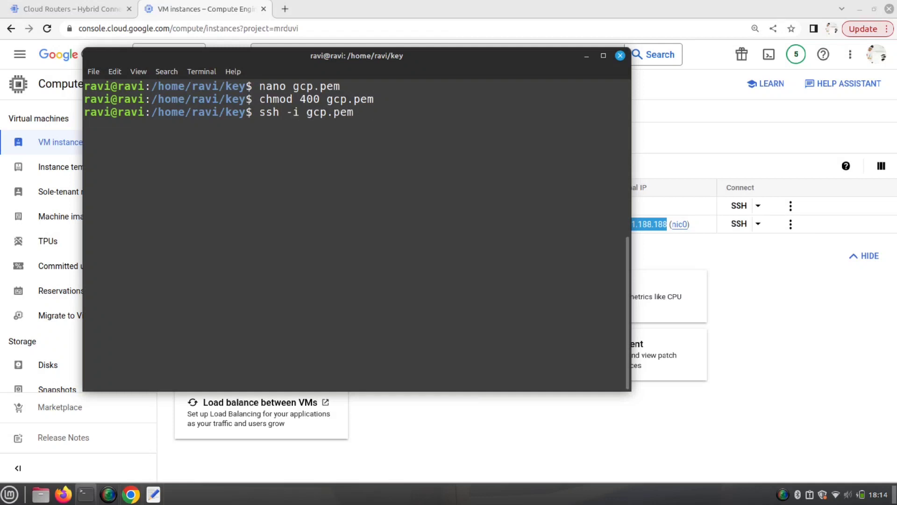
click(757, 279)
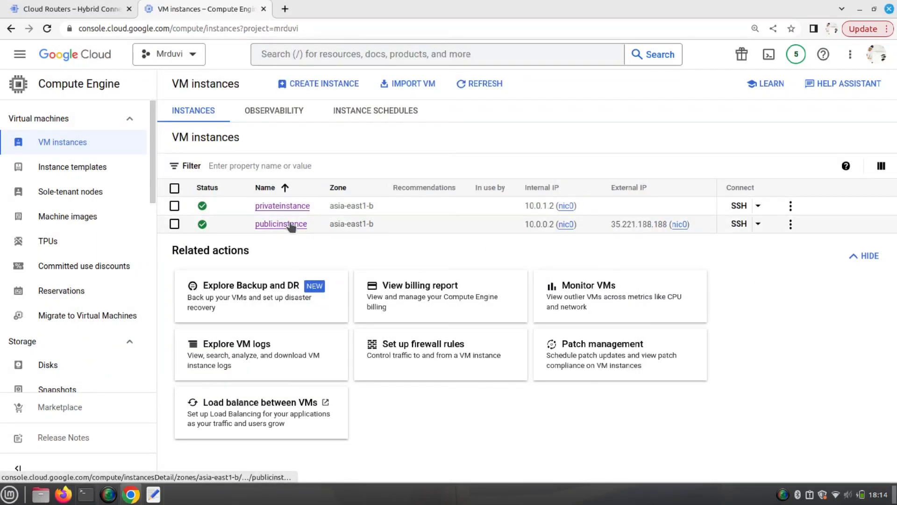
- Open browser SSH on publicinstance, run whoami, and copy the printed login username
click(758, 225)
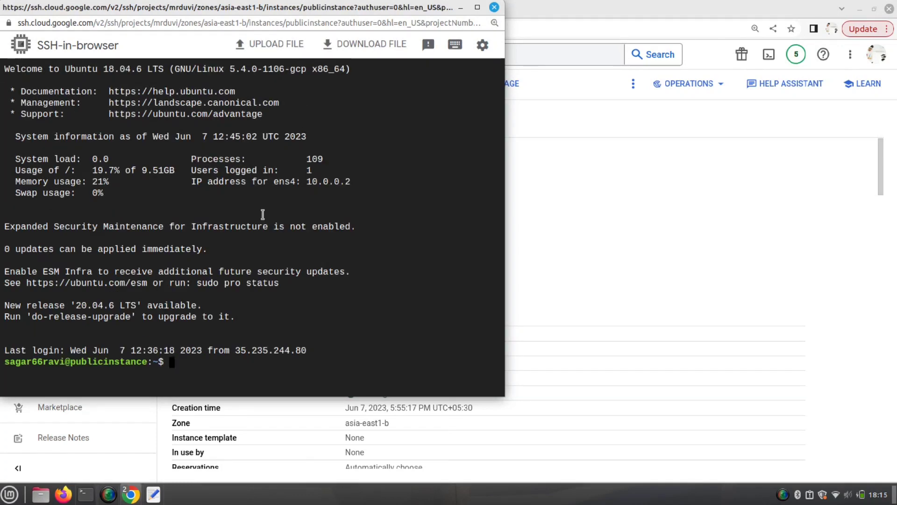
text(whoami)
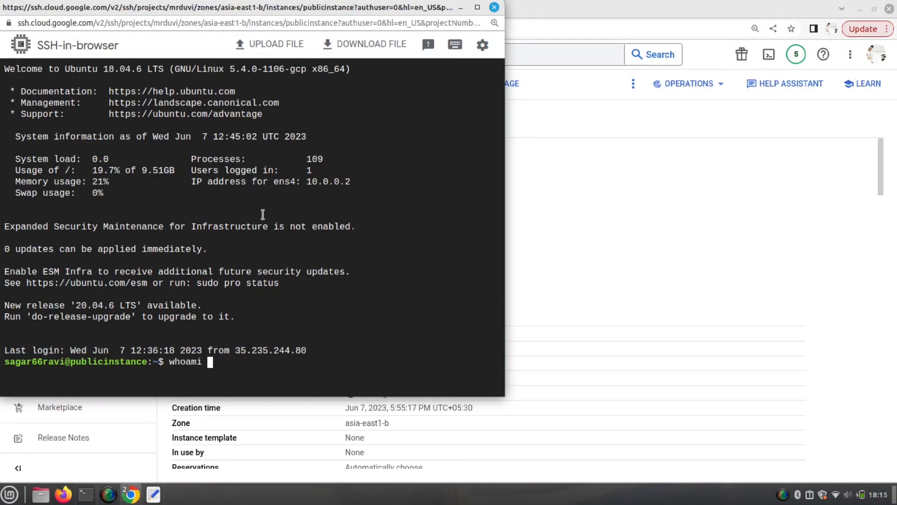
key(Return)
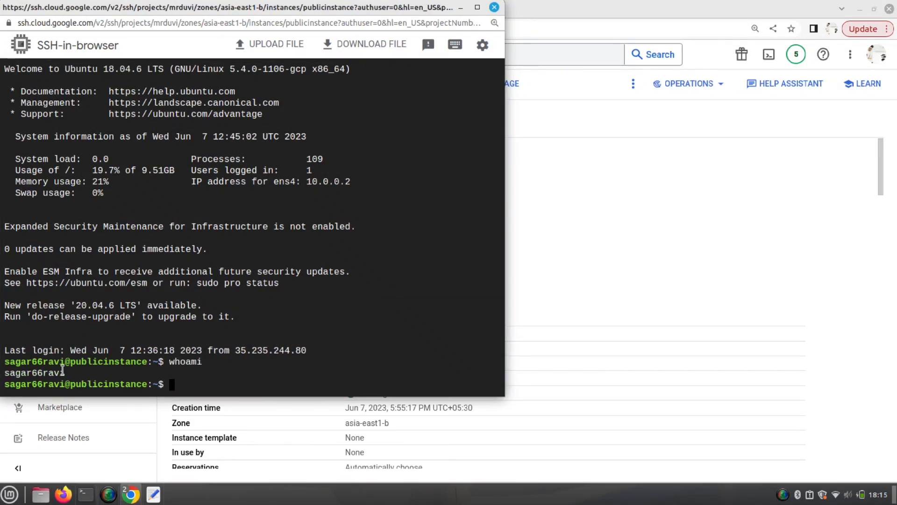
drag(65, 373, 7, 371)
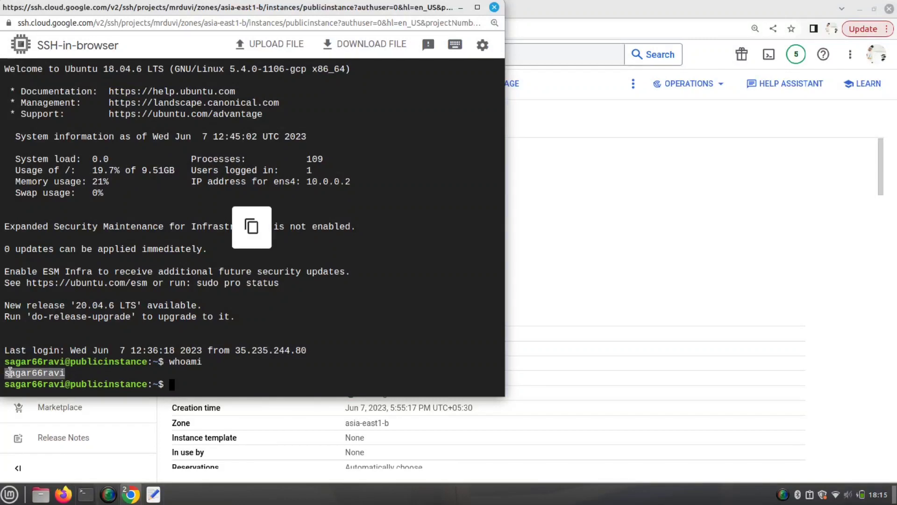
right_click(13, 372)
click(43, 237)
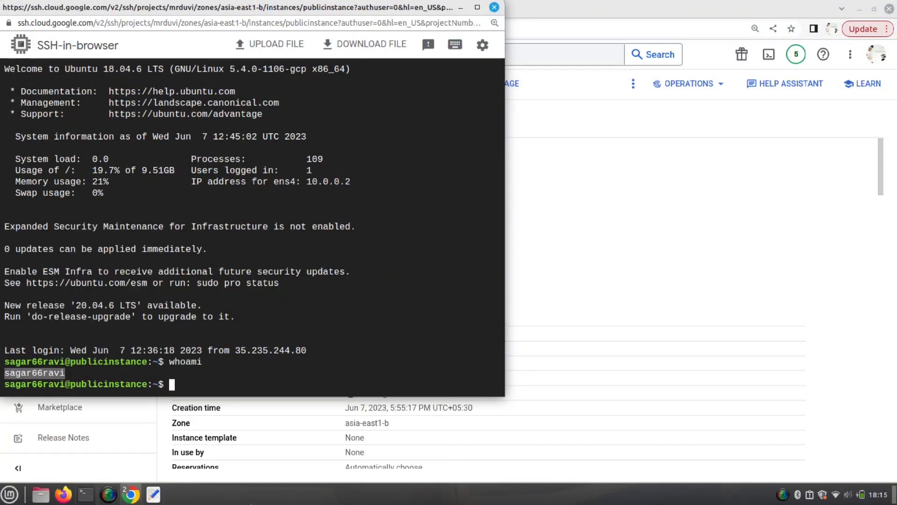
click(85, 494)
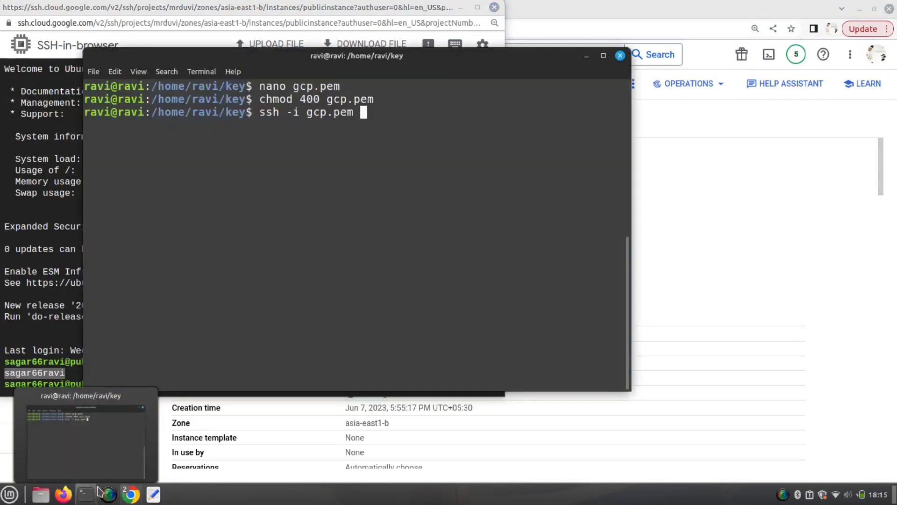
- Append the copied username followed by @ to the ssh -i gcp.pem command
right_click(406, 133)
click(425, 204)
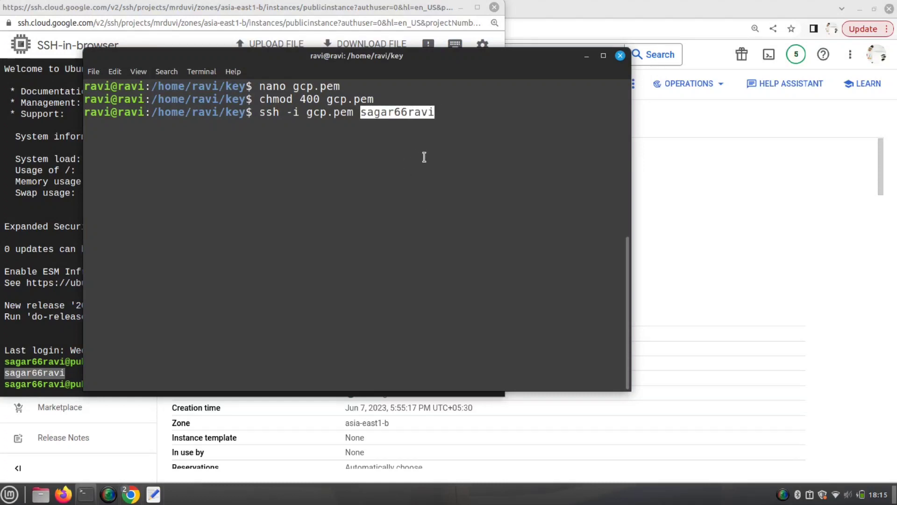
key(BackSpace)
text(@)
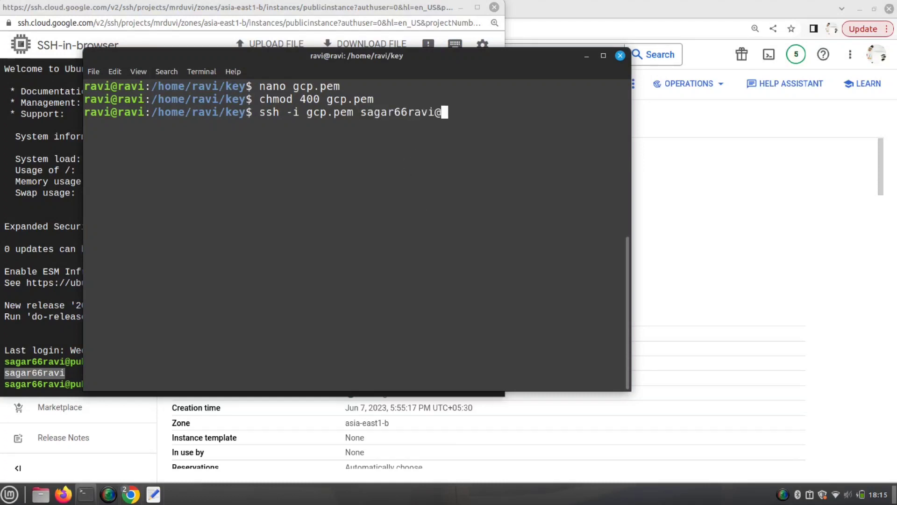
- Copy publicinstance's external IP 35.221.188.188 from its details page
click(701, 149)
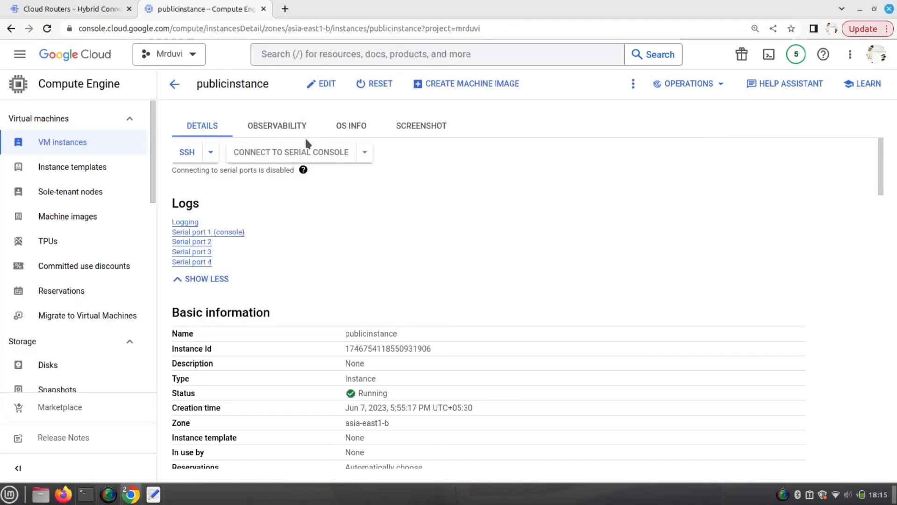
scroll(362, 335, down, 6)
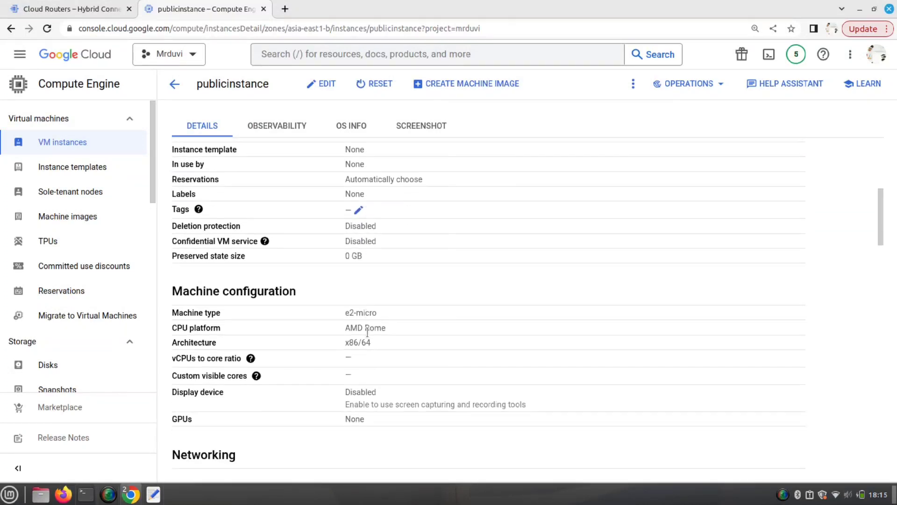
scroll(367, 331, down, 3)
scroll(368, 331, up, 4)
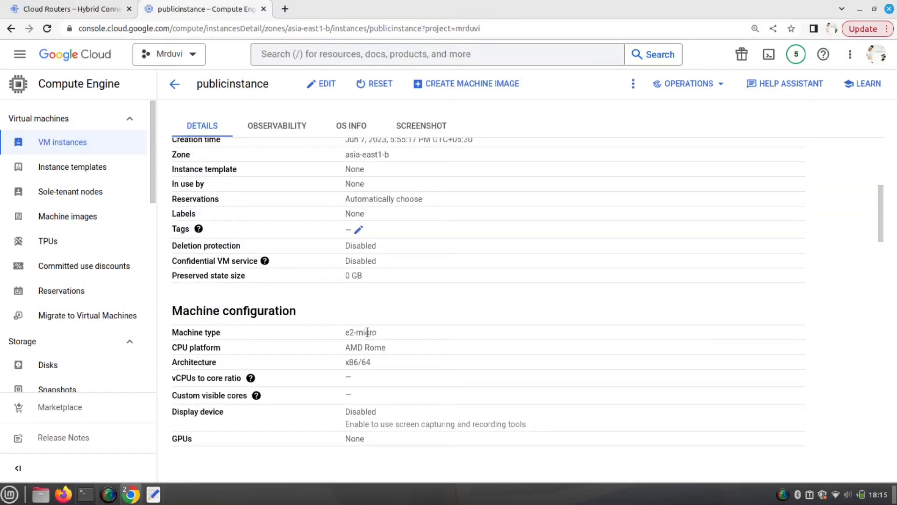
scroll(368, 332, up, 6)
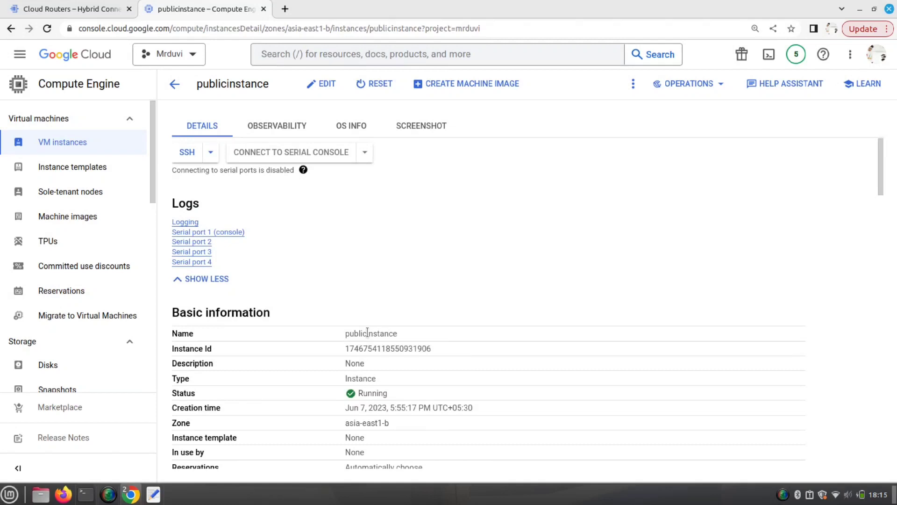
scroll(369, 329, down, 14)
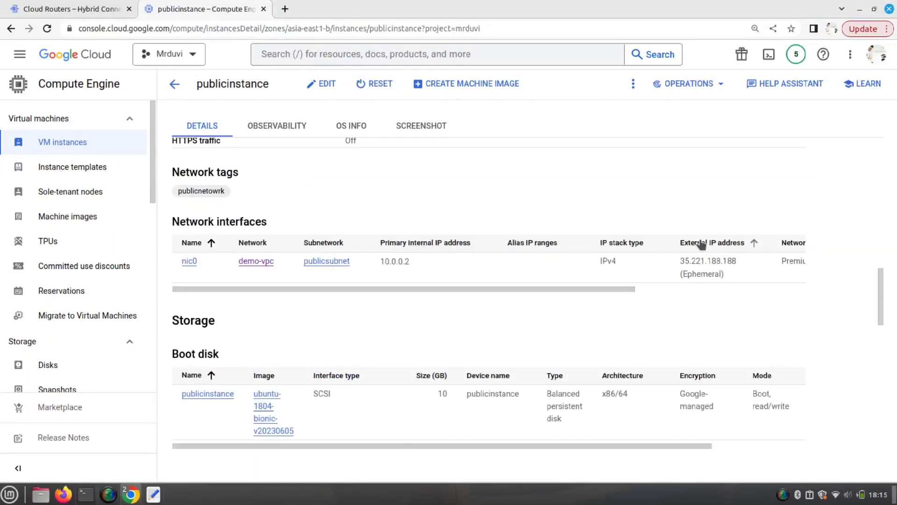
click(730, 274)
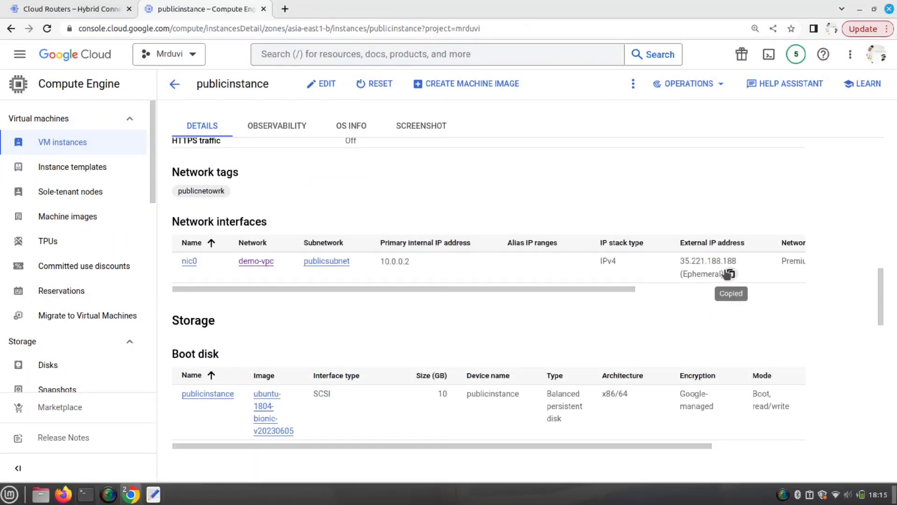
- Paste the IP, run the ssh command, and accept the host fingerprint with yes
click(86, 494)
right_click(481, 270)
click(484, 293)
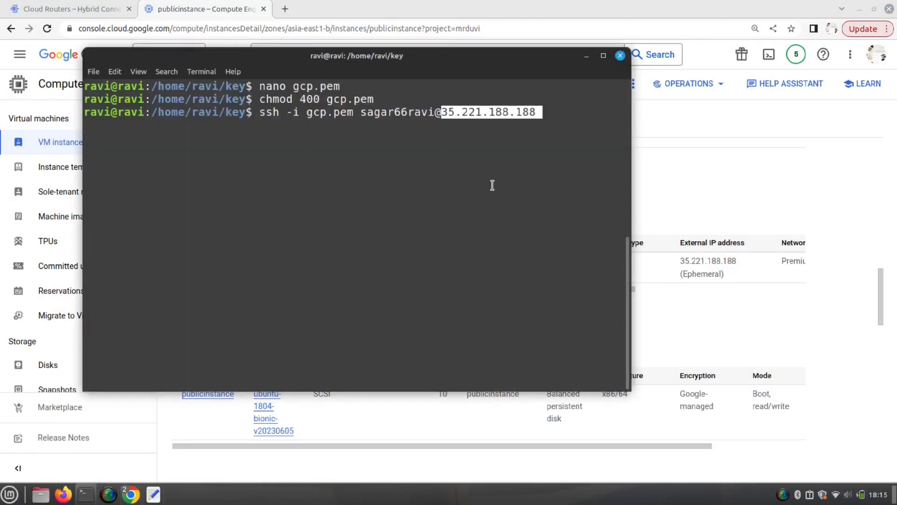
key(Right)
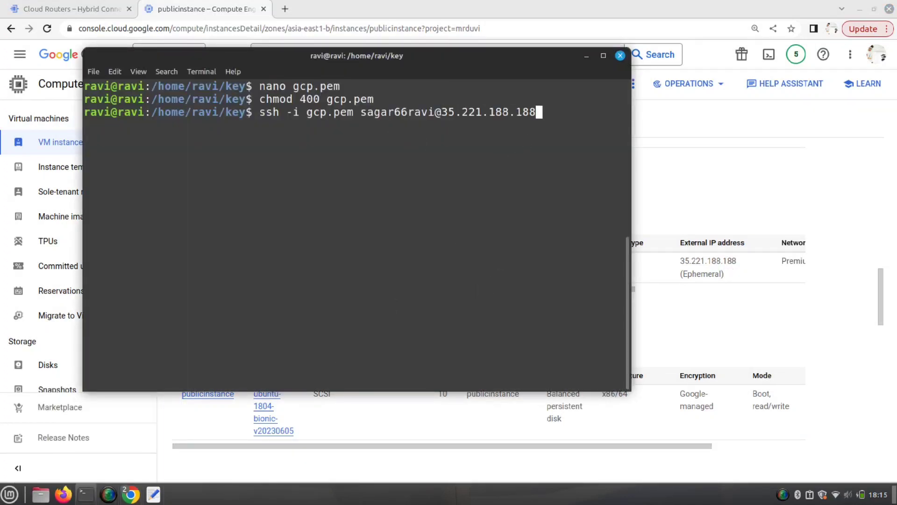
text(yes)
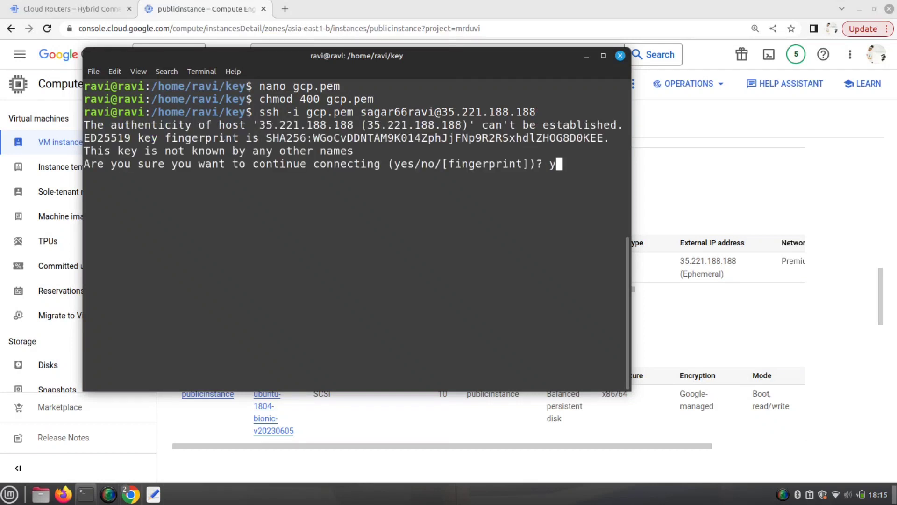
key(Return)
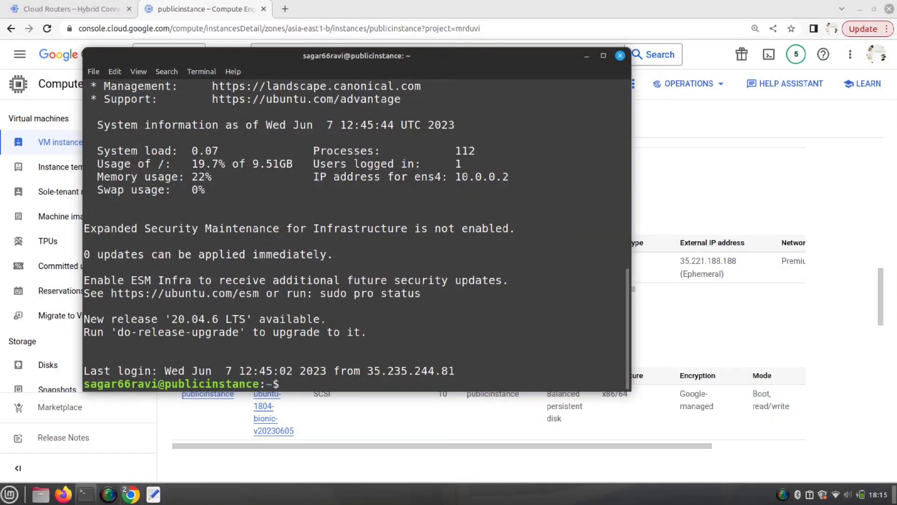
- Run whoami and ifconfig on publicinstance to confirm its internal IP 10.0.0.2
text(whoami)
key(Return)
text(ip)
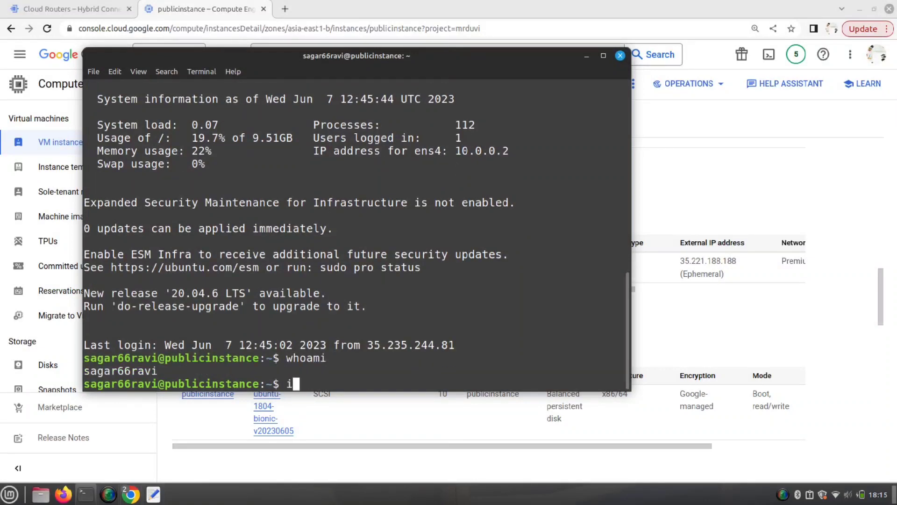
key(BackSpace)
key(BackSpace)
text(ifconfig)
key(Return)
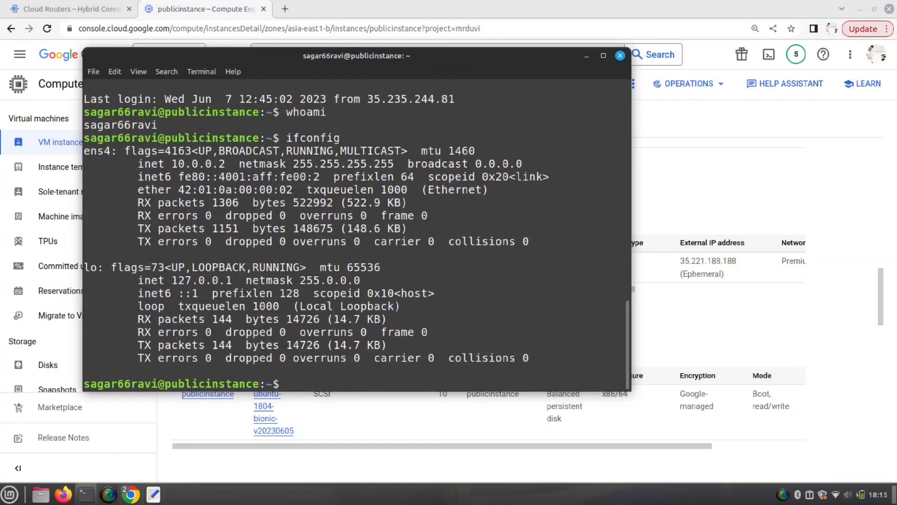
double_click(215, 167)
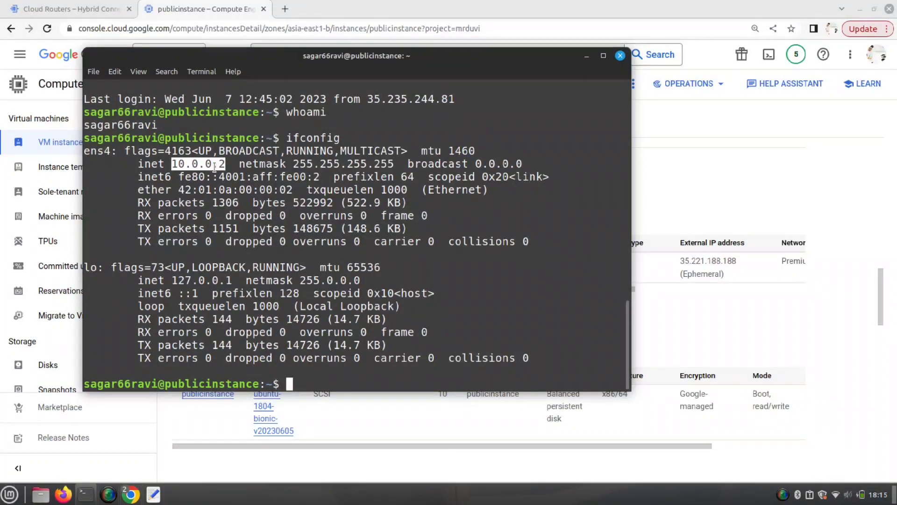
- Return from the instance details page to the VM instances list
click(722, 184)
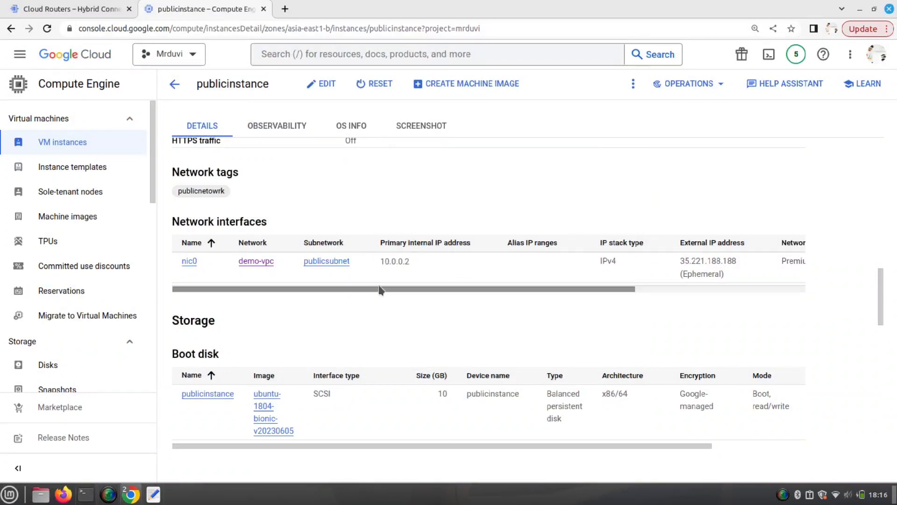
scroll(381, 254, up, 6)
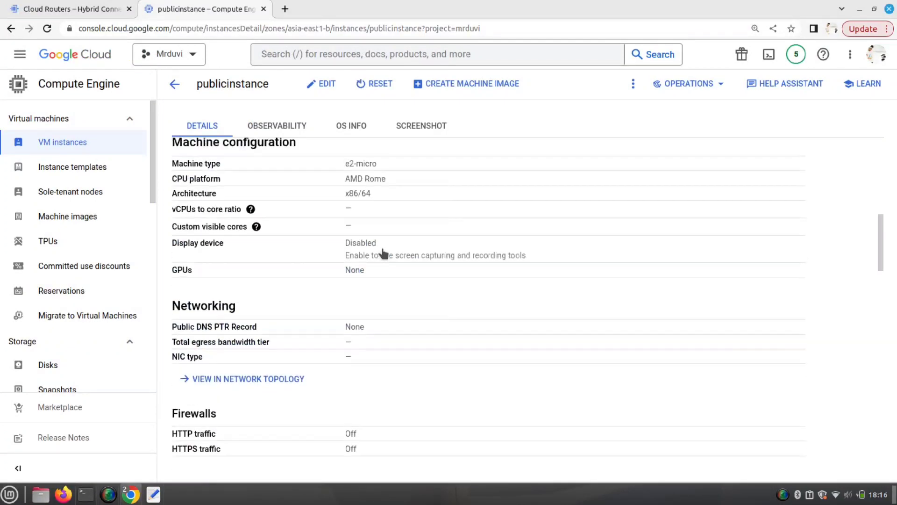
scroll(383, 253, up, 3)
click(72, 142)
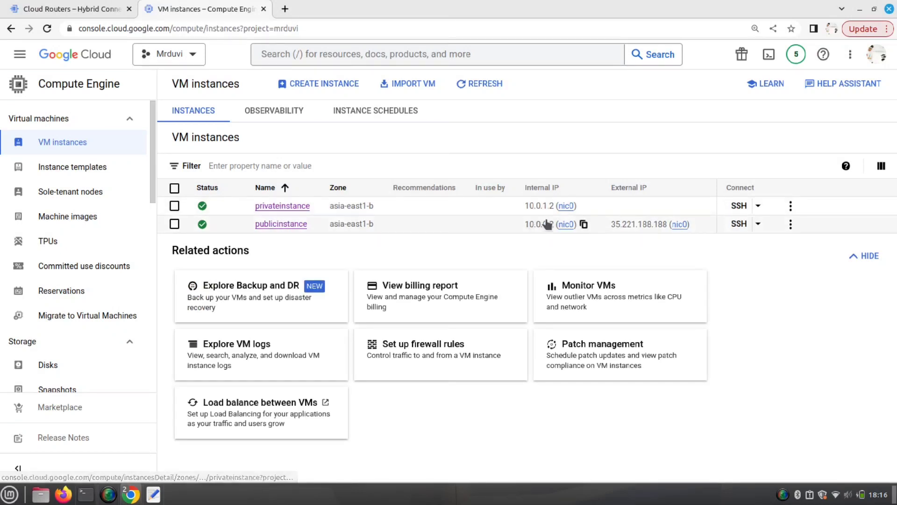
- Copy privateinstance's internal IP 10.0.1.2, then list the .ssh directory on publicinstance
click(584, 206)
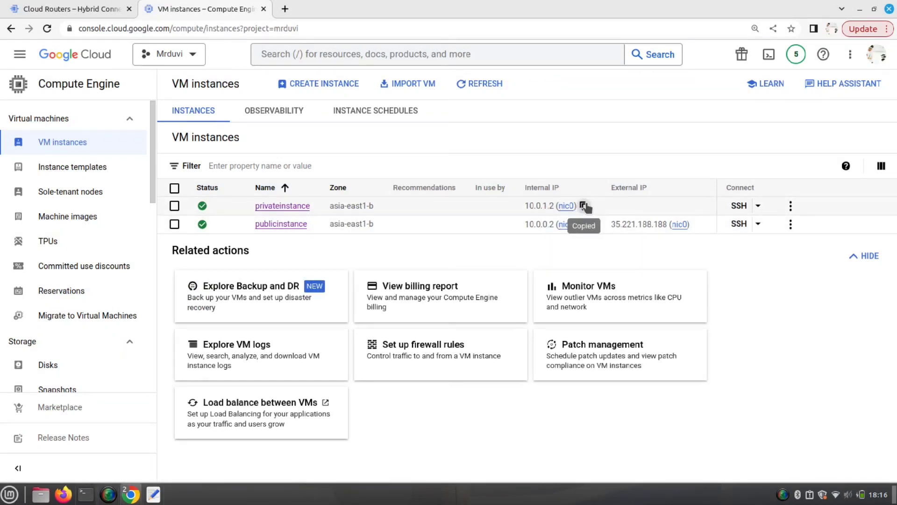
click(93, 444)
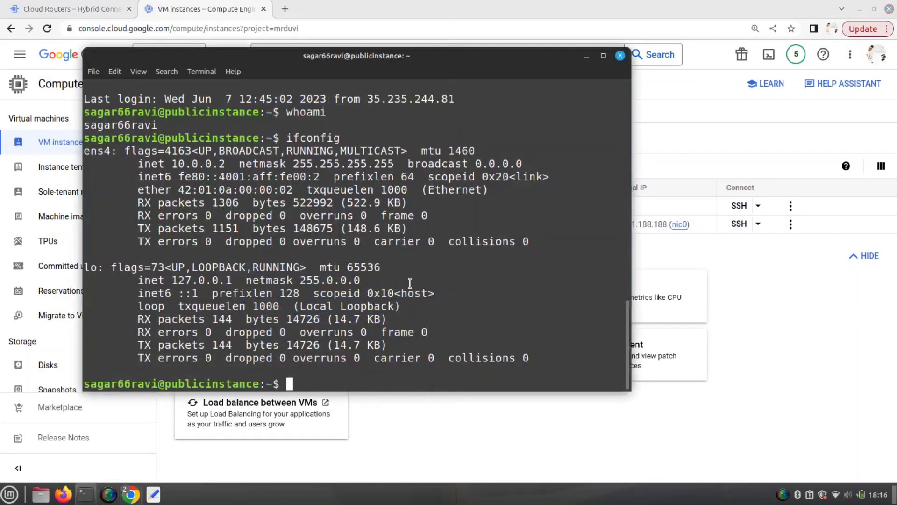
text(ls)
key(Return)
text(cd .ssh/)
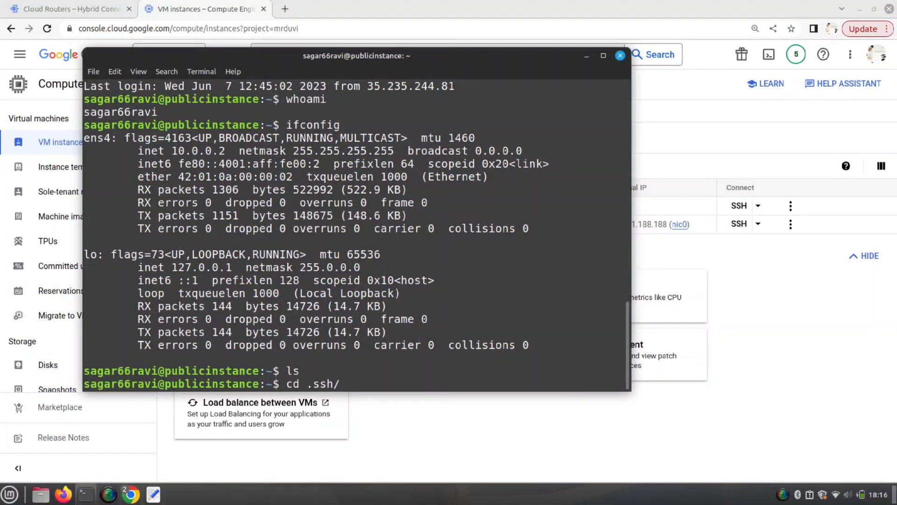
key(Return)
text(ls)
key(Return)
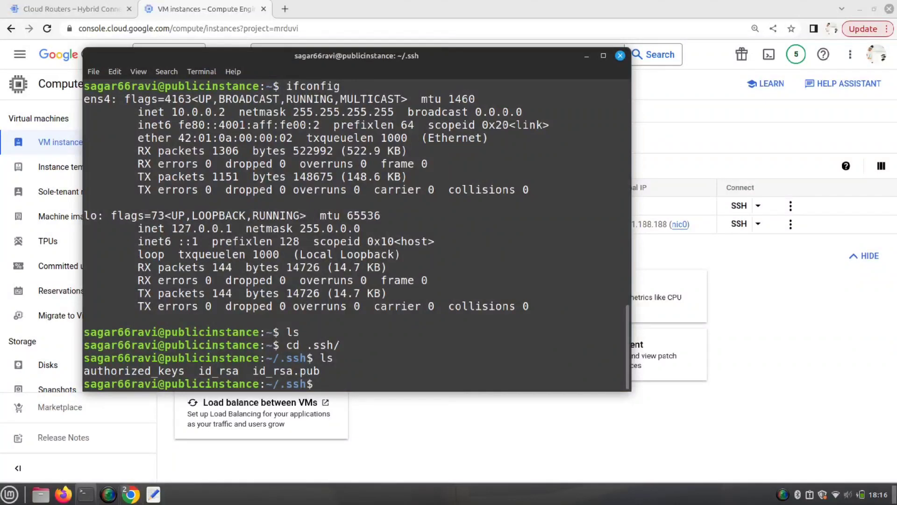
double_click(223, 368)
- Set the id_rsa key's permissions to 400
click(354, 319)
text(ssh)
key(BackSpace)
key(BackSpace)
key(BackSpace)
text(chmod 400 id)
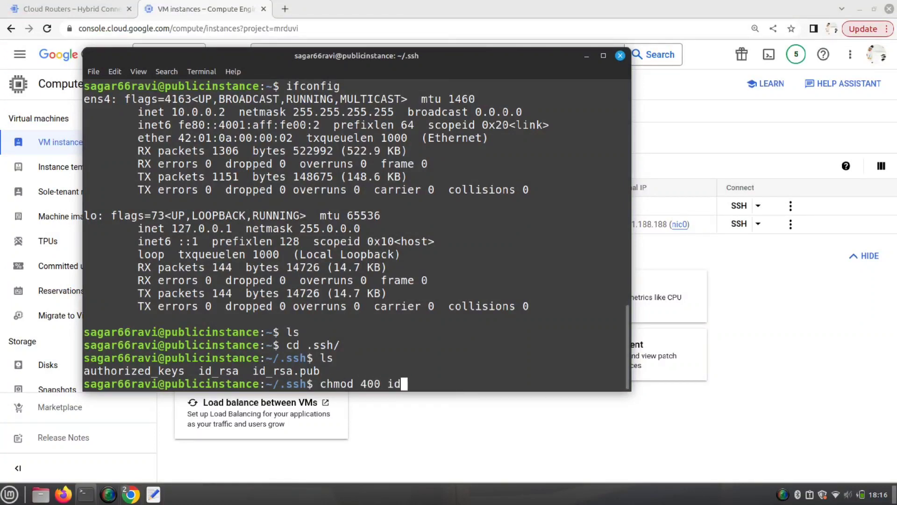
key(Tab)
key(Return)
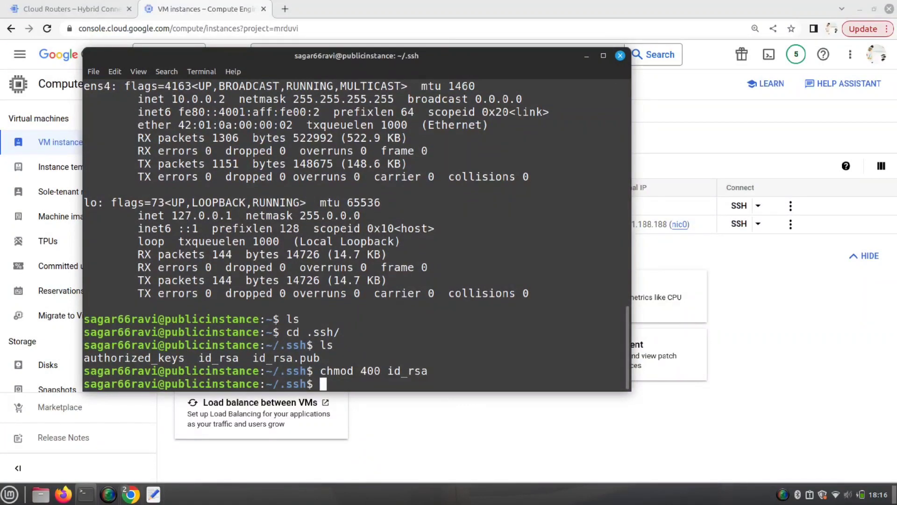
- SSH with id_rsa to the login user at 10.0.1.2 and accept the host key
text(ssh -i id)
key(Tab)
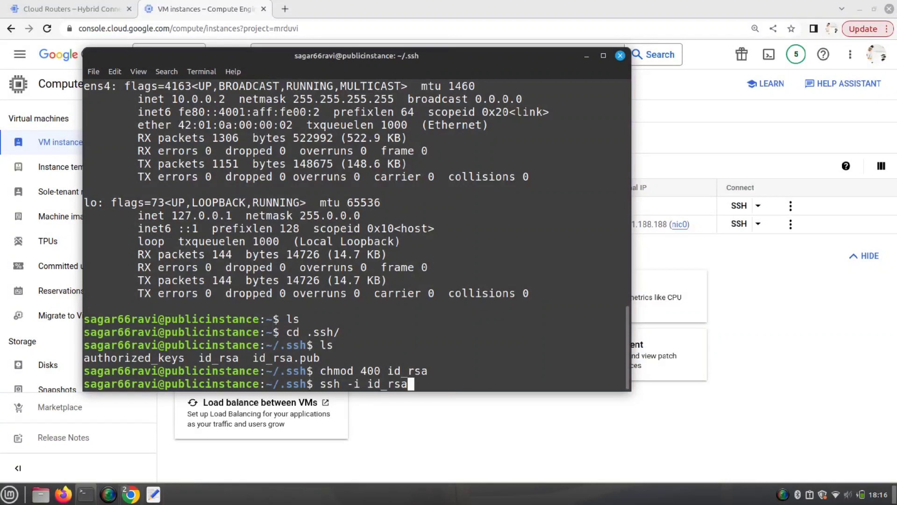
text(sagar66ravi@)
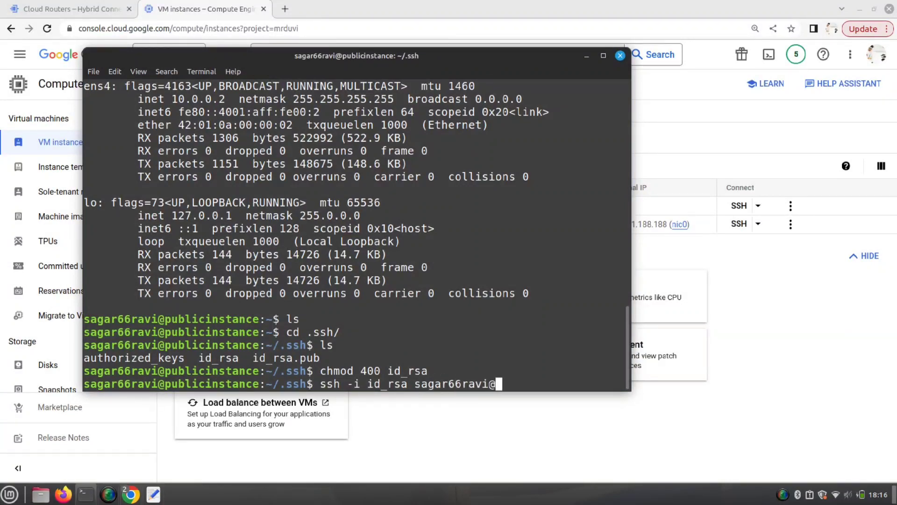
text(10.0.1.2)
key(Return)
text(yes)
key(Return)
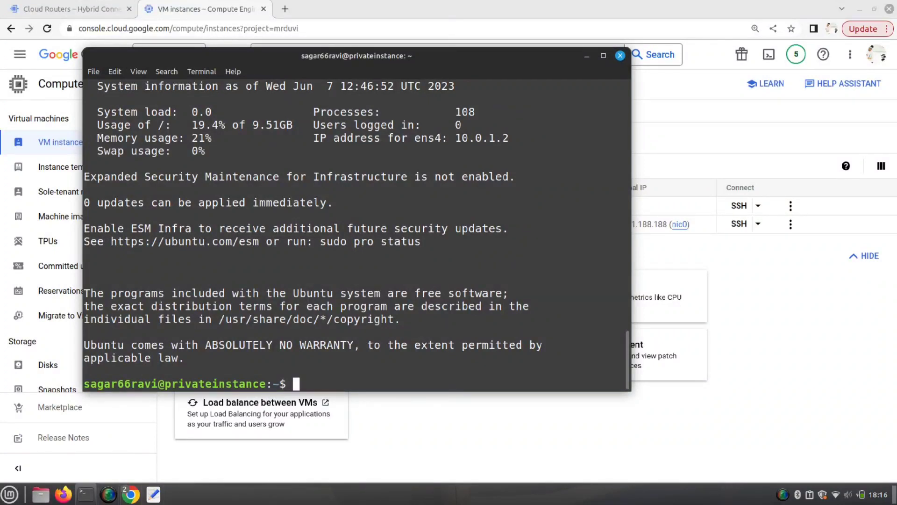
- Run ifconfig on privateinstance to confirm its address 10.0.1.2
text(ifconfig)
key(Return)
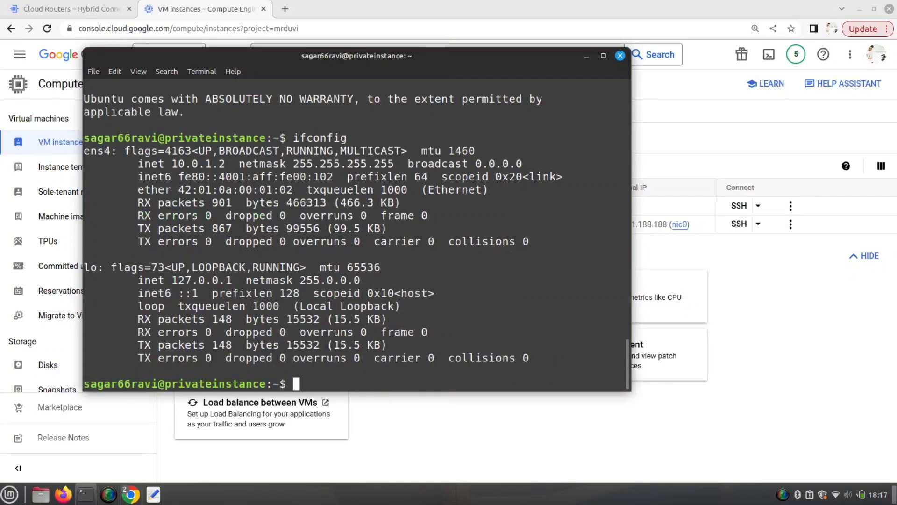
double_click(204, 164)
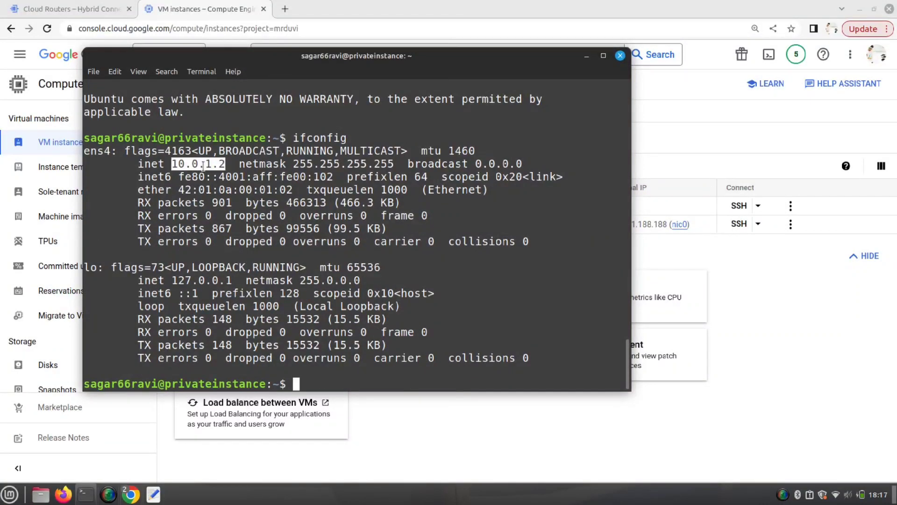
- Exit the privateinstance session and return to publicinstance's home directory with cd
click(847, 391)
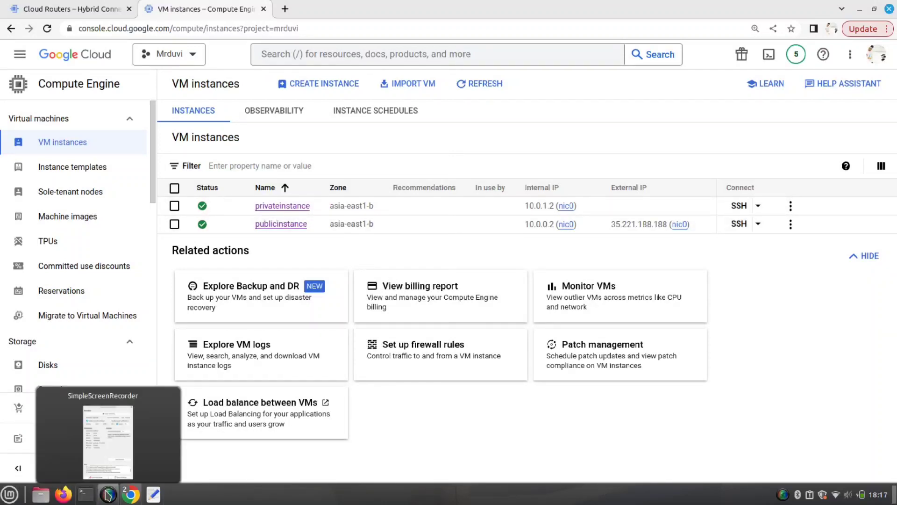
click(86, 494)
click(355, 280)
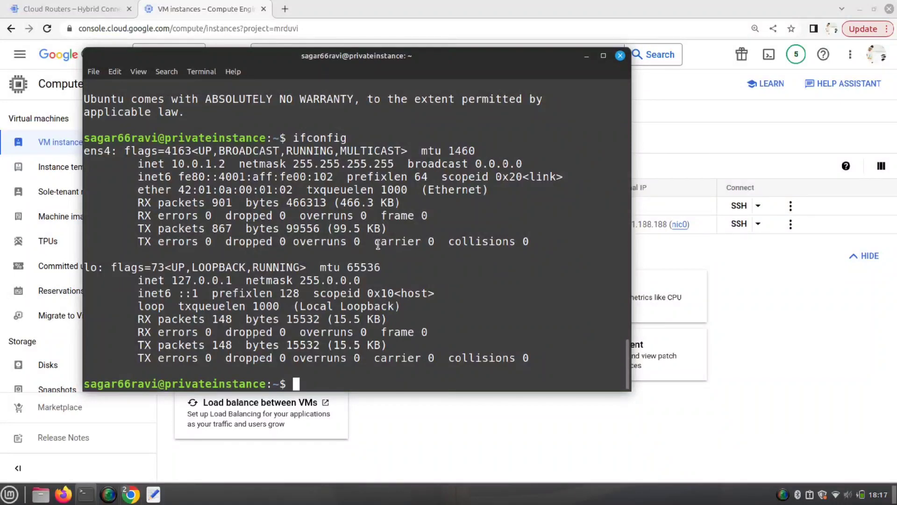
text(exit)
key(Return)
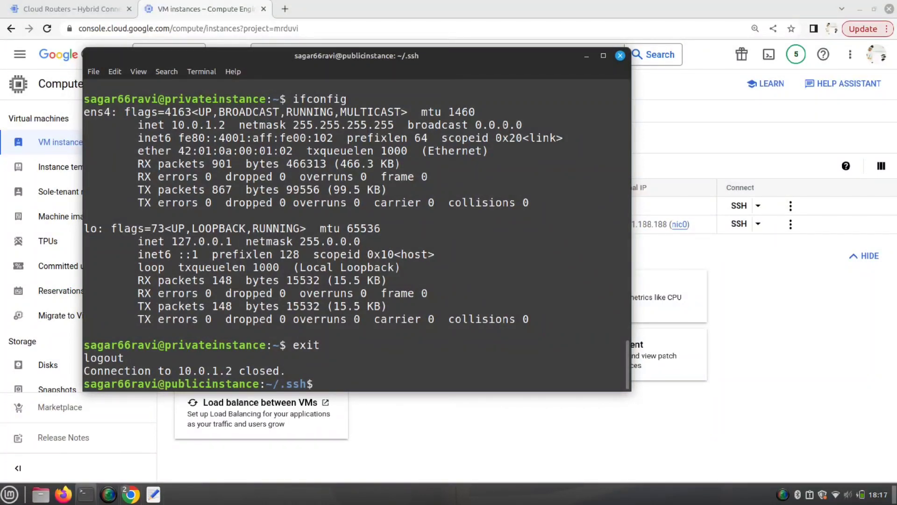
text(cd)
key(Return)
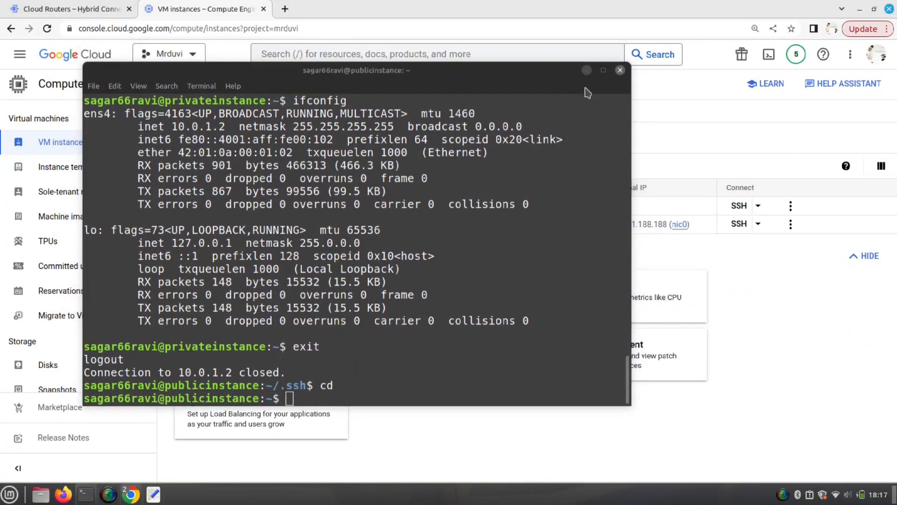
- Upload key/gcp.pem to publicinstance through the browser SSH session
click(586, 55)
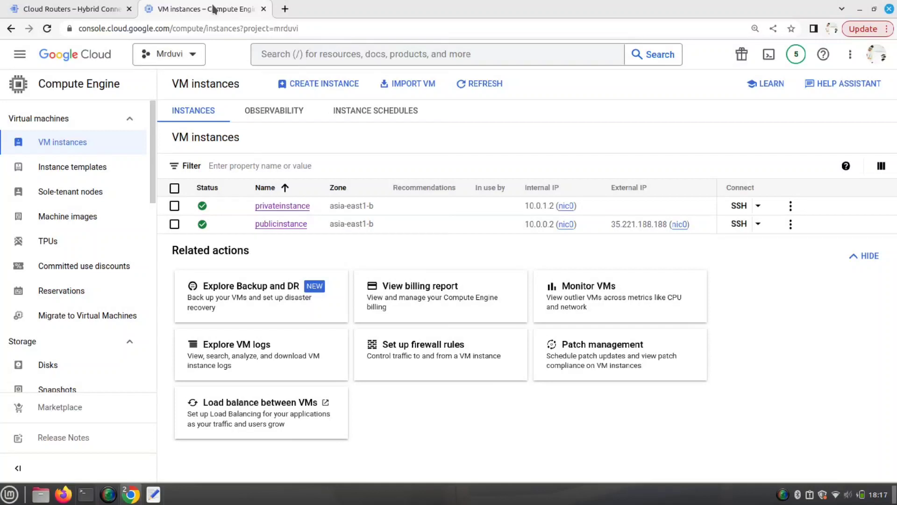
mouse_move(129, 494)
click(206, 474)
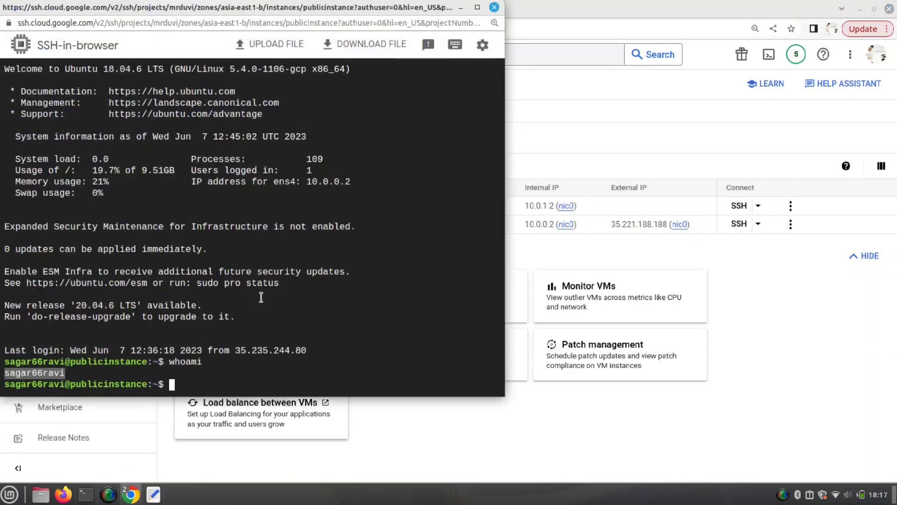
click(292, 47)
click(237, 220)
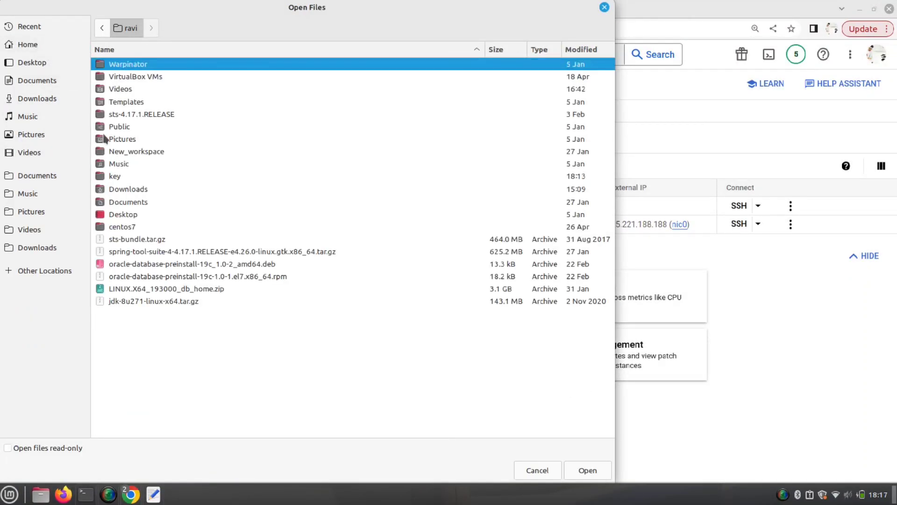
double_click(116, 176)
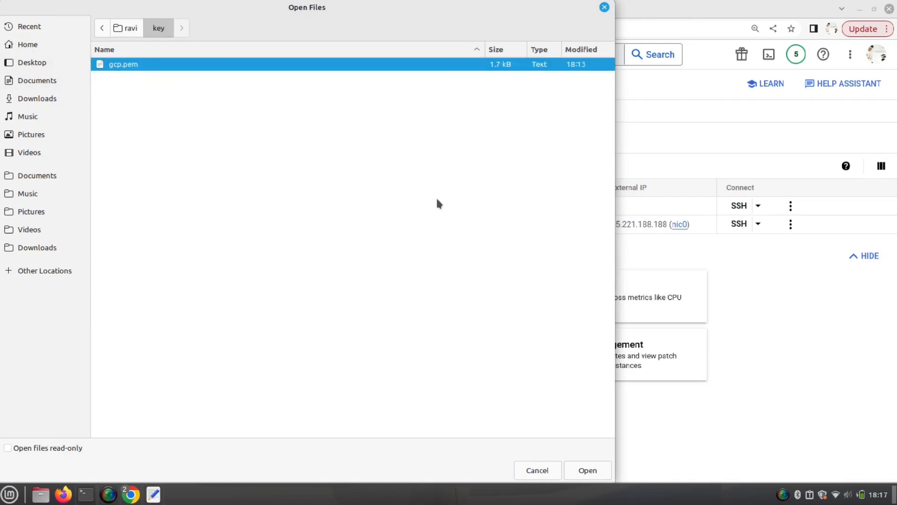
click(584, 473)
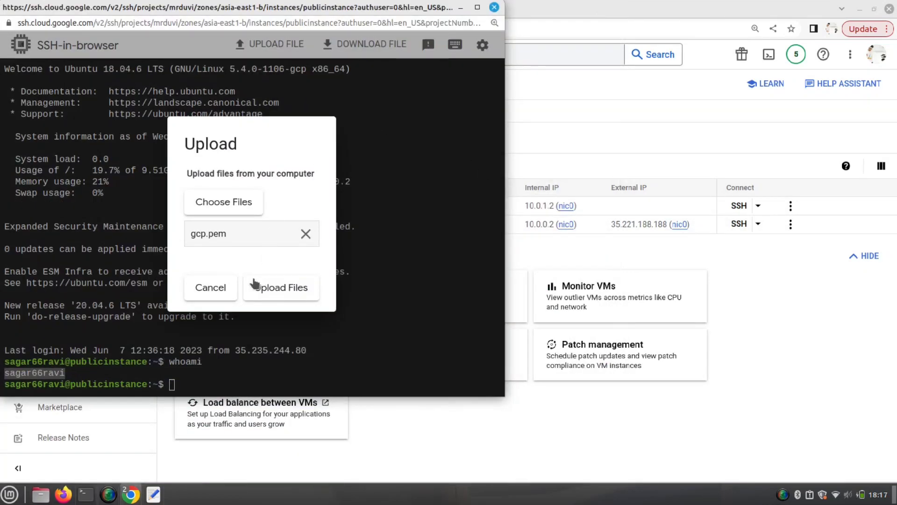
click(253, 283)
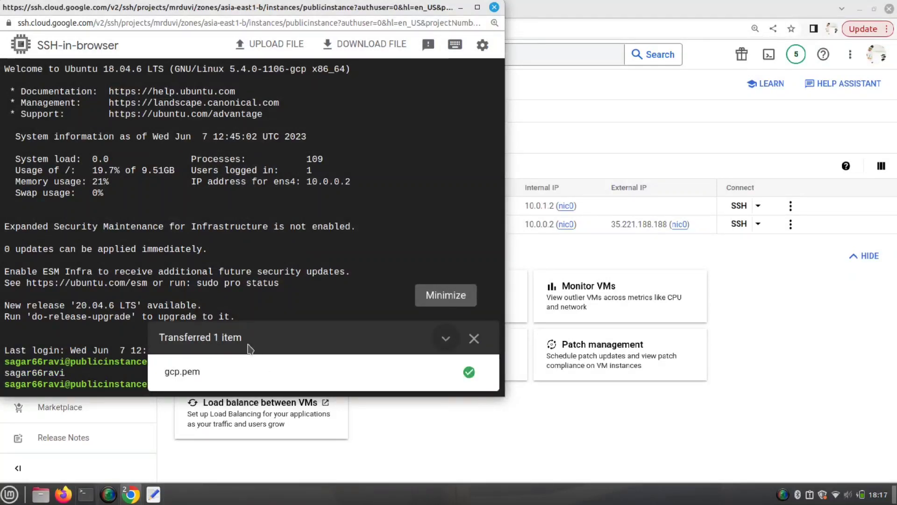
- Dismiss the transfer notice and run ls to confirm gcp.pem is in the home directory
click(473, 338)
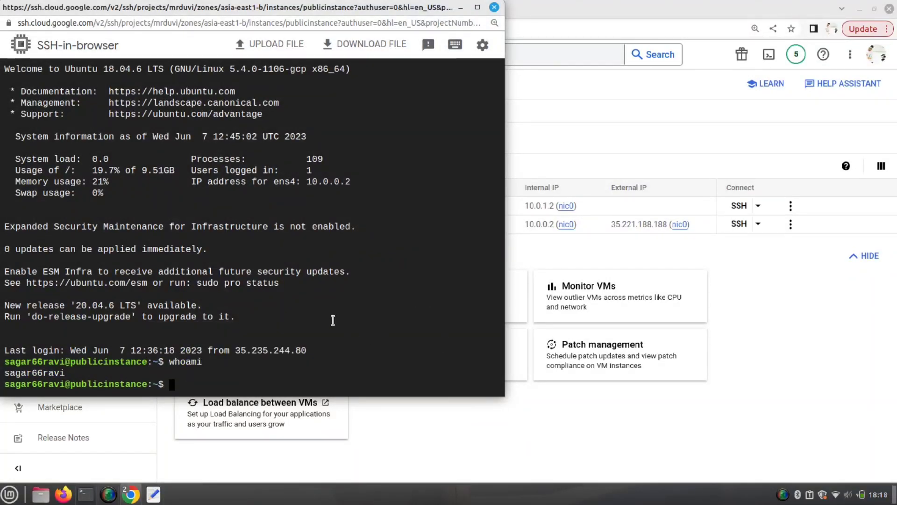
text(ls)
key(Return)
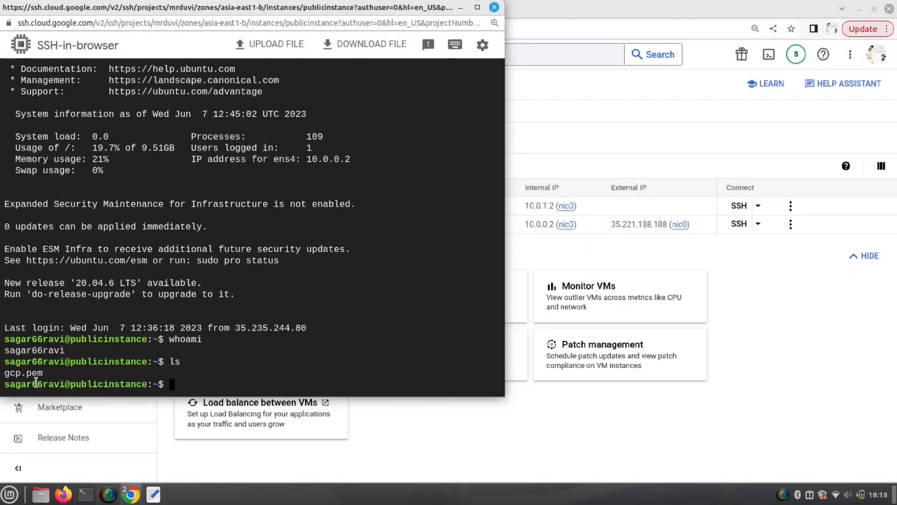
- Run chmod 400 on gcp.pem so the key file is owner-read-only
double_click(36, 376)
text(chmod 400)
key(ctrl+v)
key(Return)
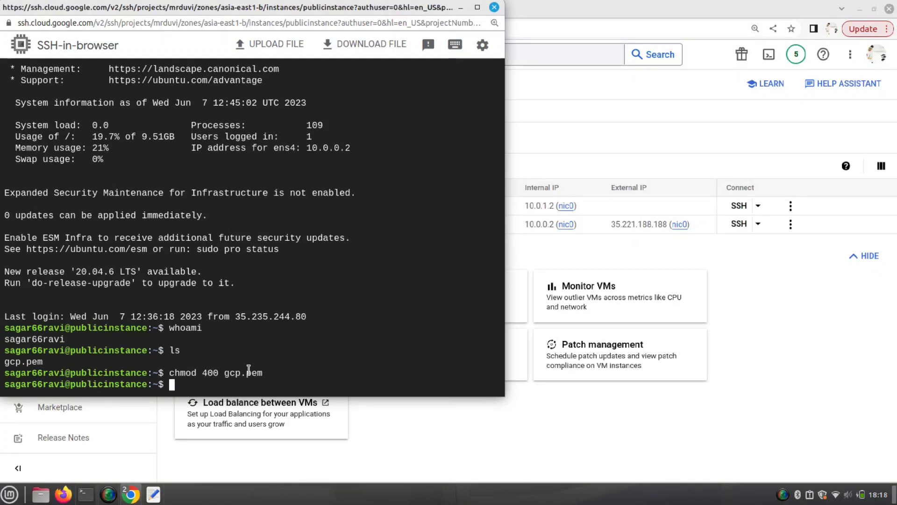
- SSH from publicinstance into privateinstance at 10.0.1.2 using gcp.pem as the identity key
text(ssh -i)
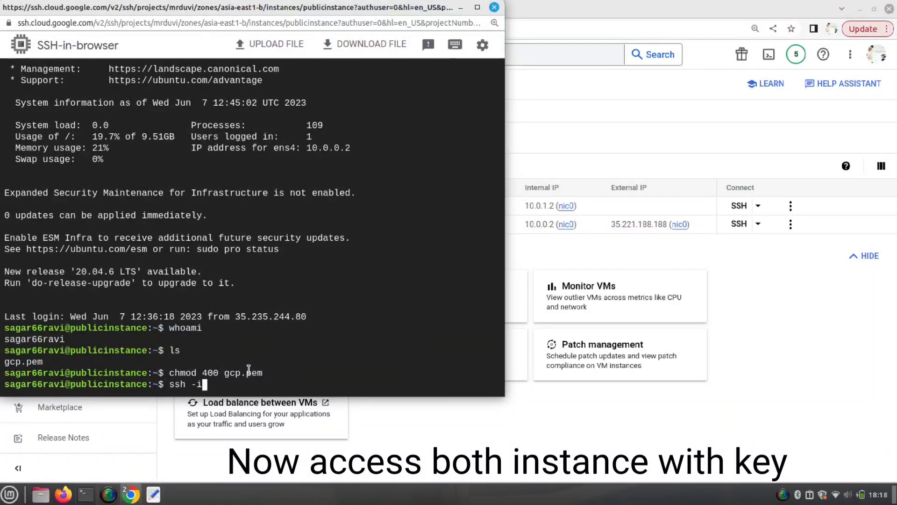
text( g)
key(Tab)
text(sagar66ravi@)
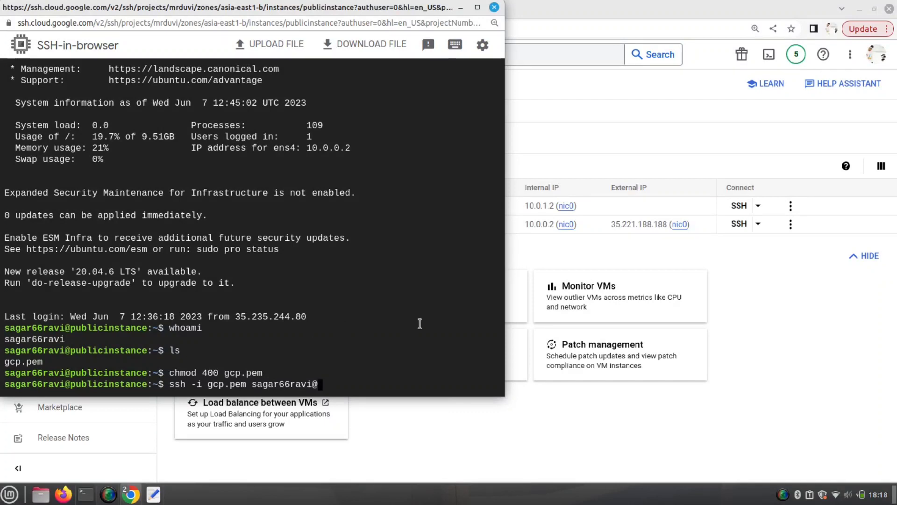
click(552, 217)
text(@10.0)
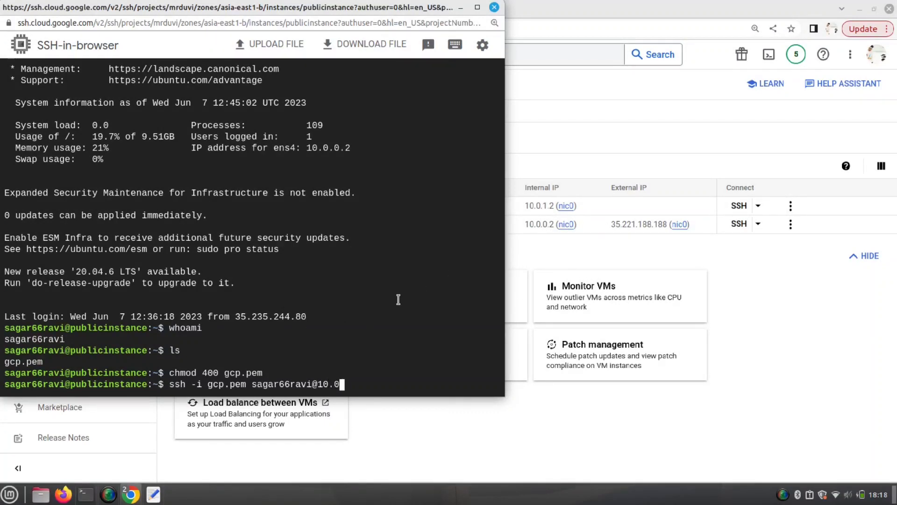
text(.1.2)
key(Return)
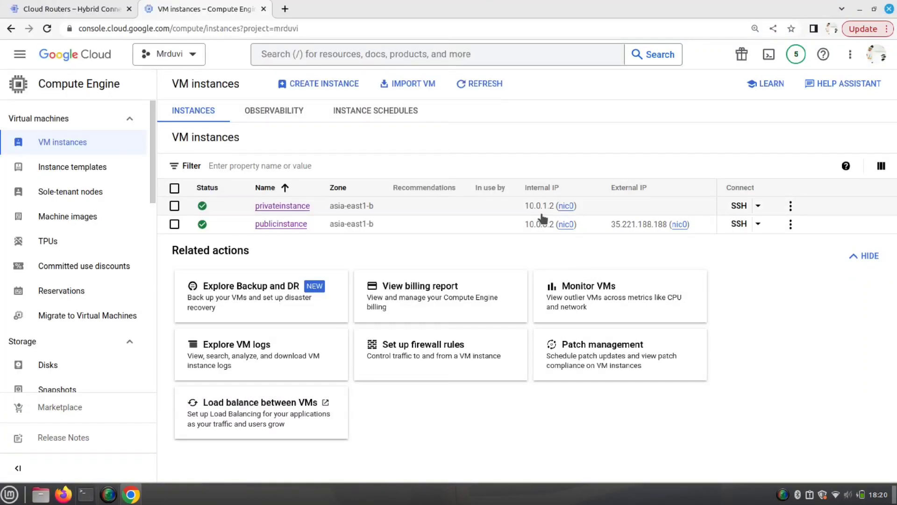
- Edit privateinstance, set its External IPv4 address to Ephemeral, save, and return to VM instances
click(293, 206)
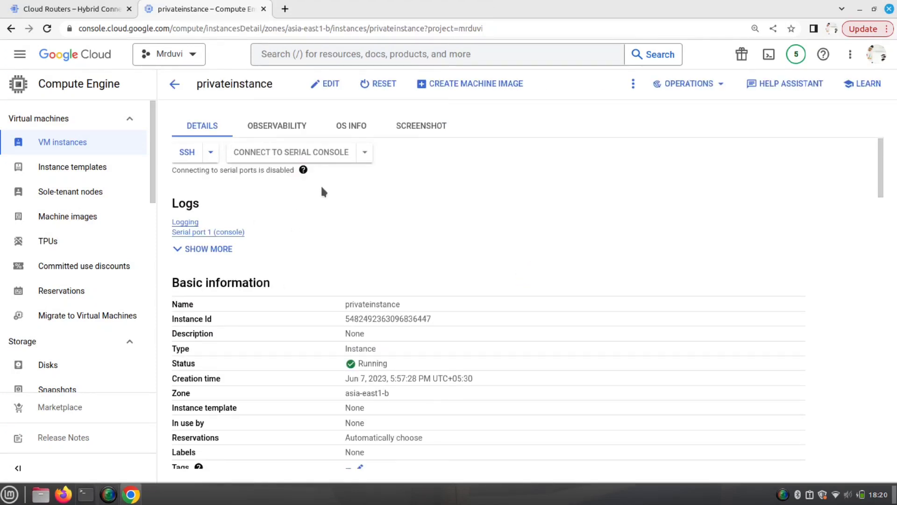
click(325, 84)
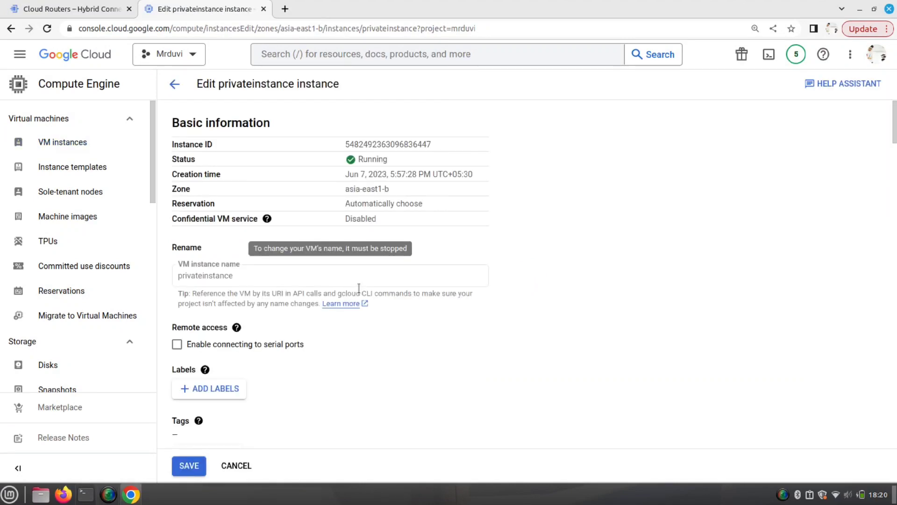
scroll(289, 383, down, 15)
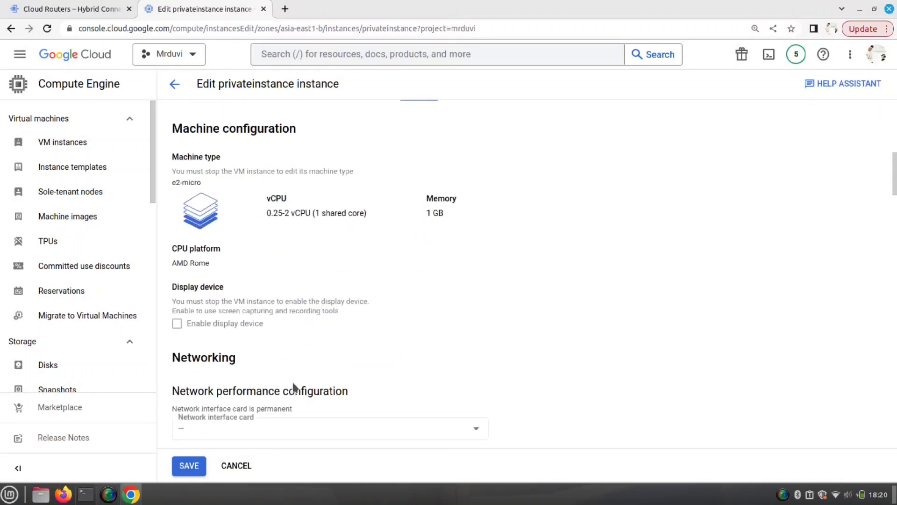
scroll(508, 215, down, 5)
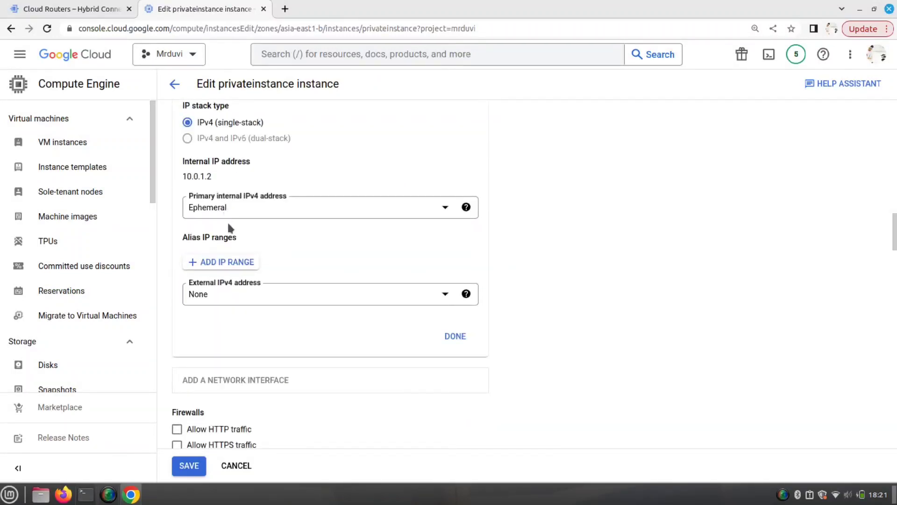
click(234, 293)
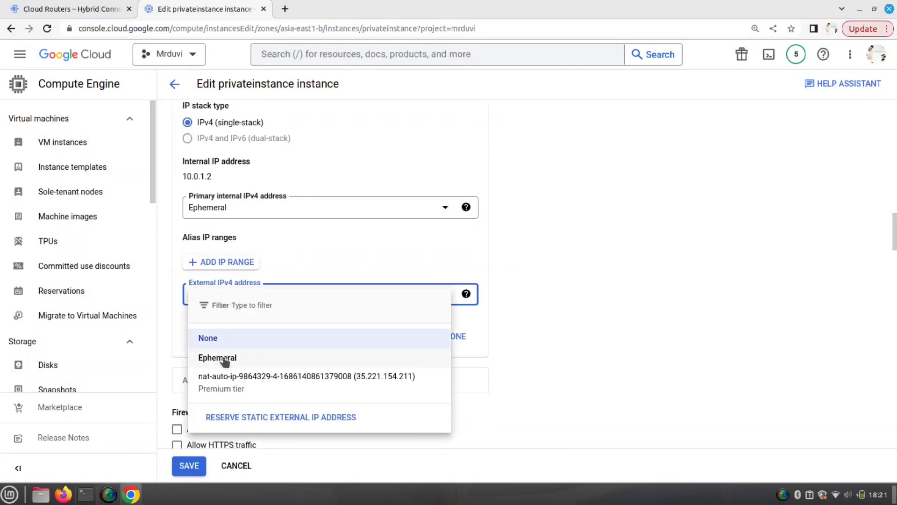
click(228, 358)
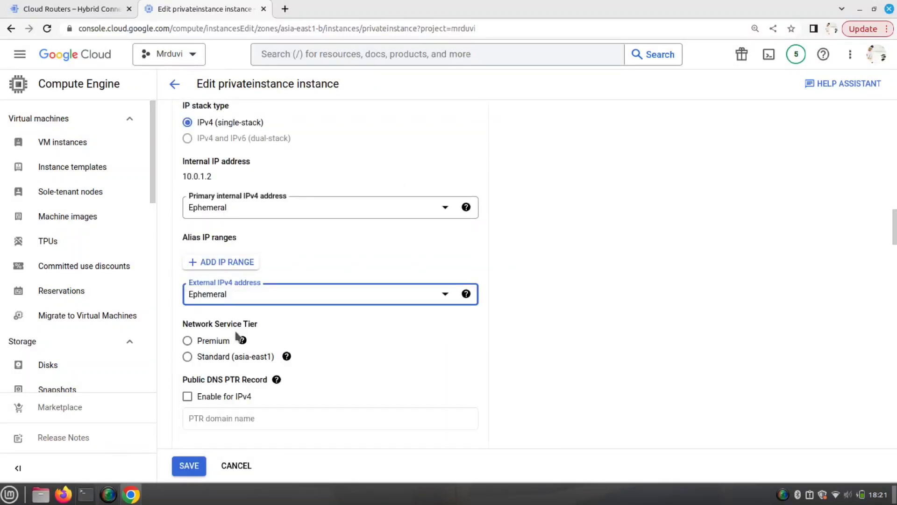
click(193, 469)
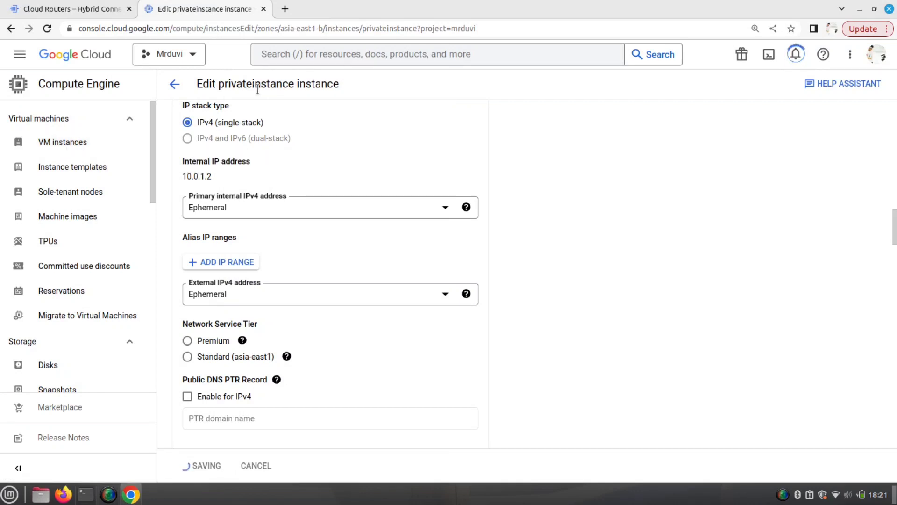
click(68, 146)
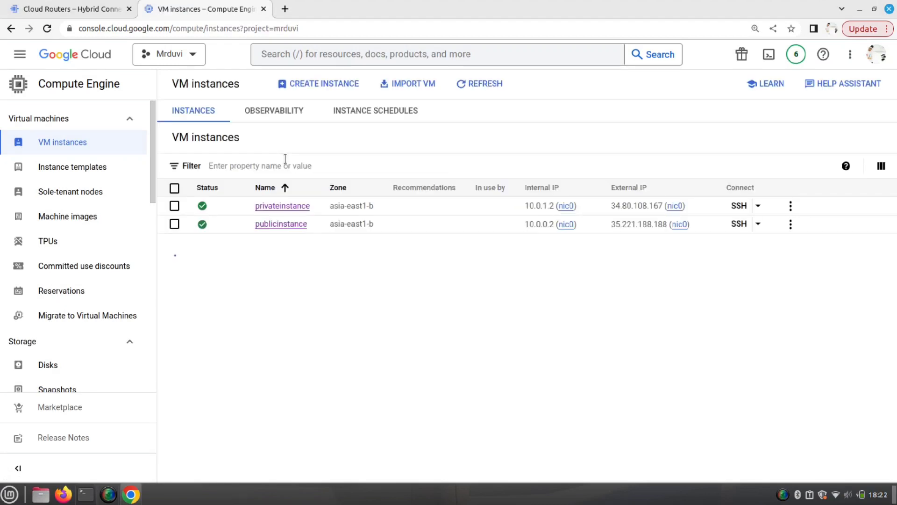
- Copy privateinstance's external IP and exit the publicinstance SSH session
click(174, 205)
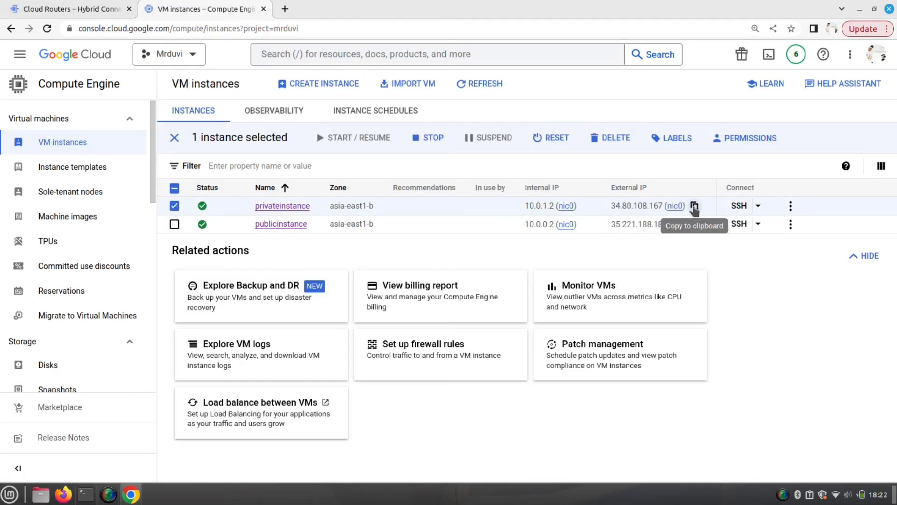
click(695, 206)
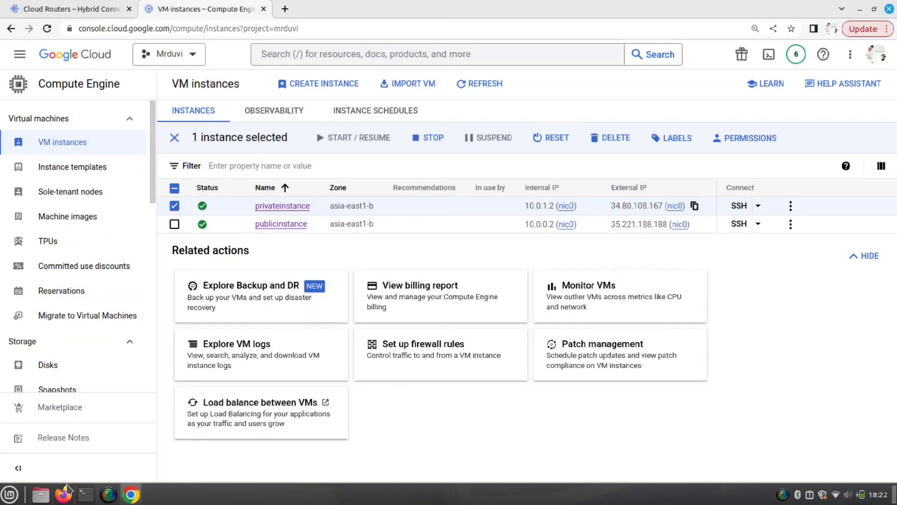
click(85, 494)
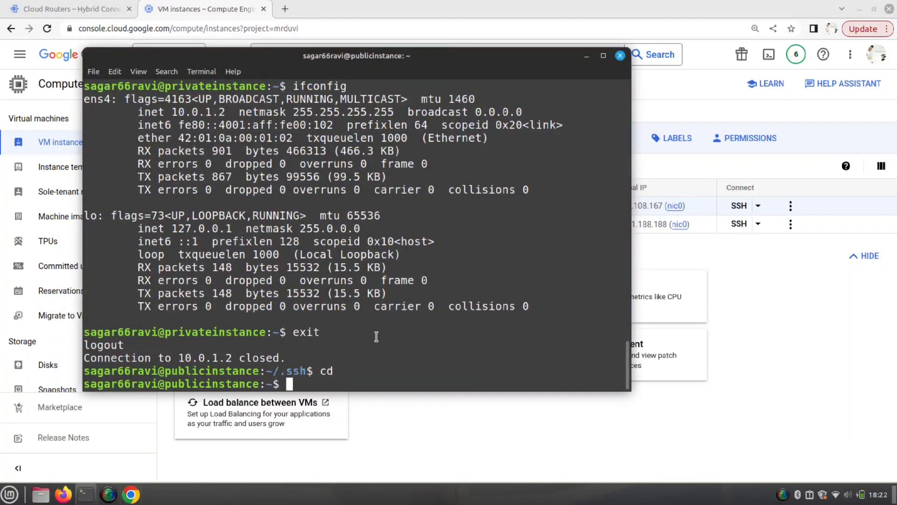
text(exit)
key(Return)
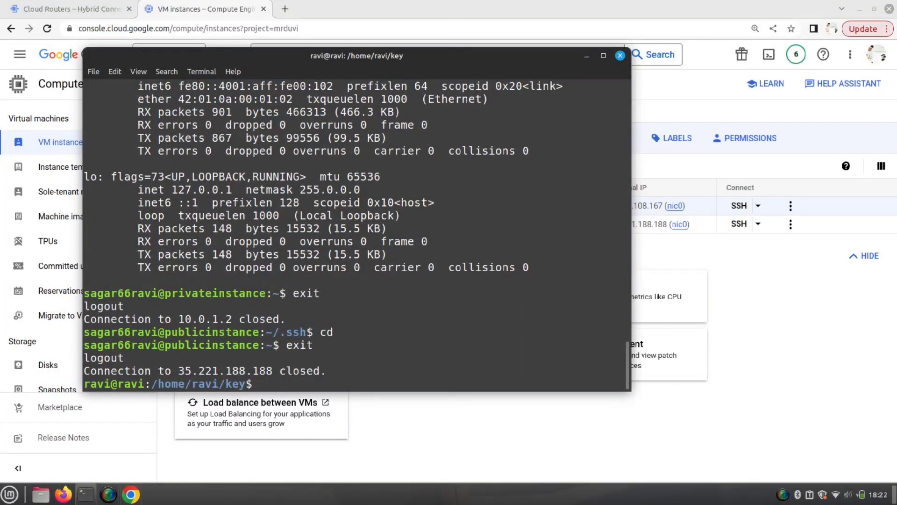
- SSH directly into privateinstance at 34.80.108.167 with gcp.pem, accept the host key, then close the terminal
text(ssh -i gcp.pem sagar66ravi@)
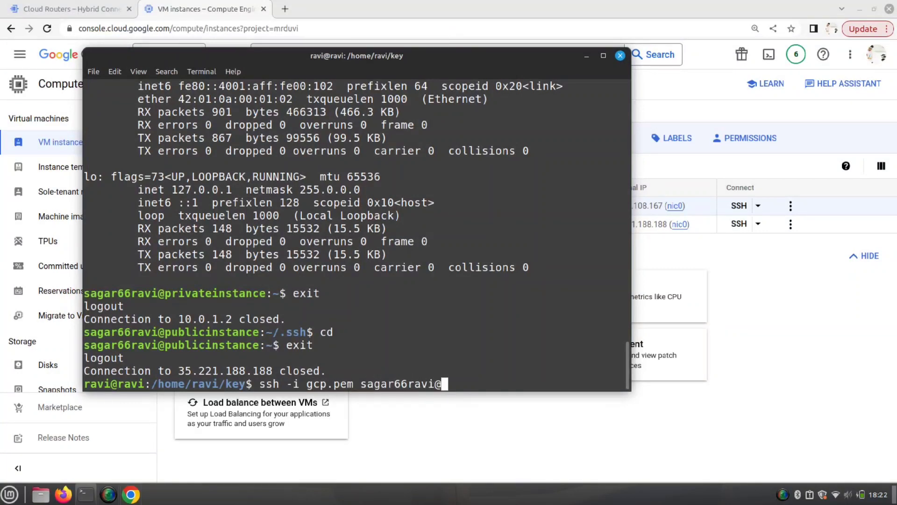
key(ctrl+shift+v)
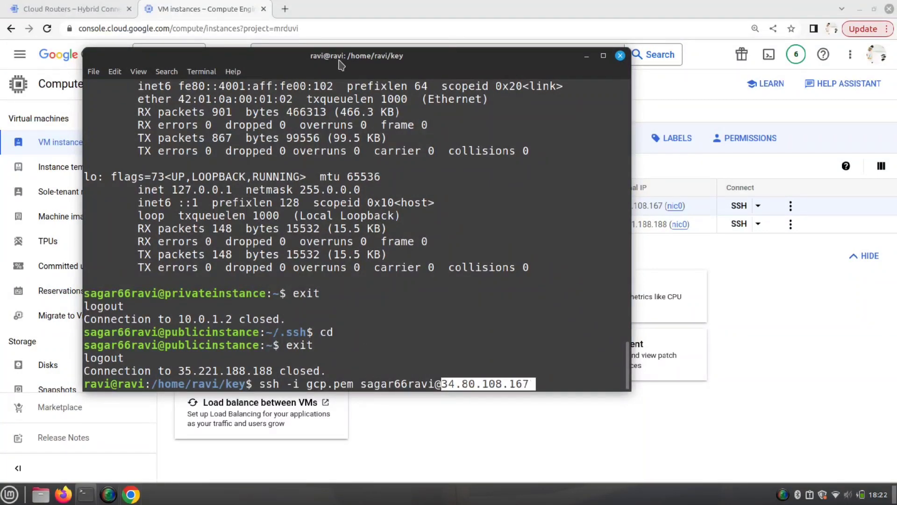
drag(339, 60, 336, 103)
key(Return)
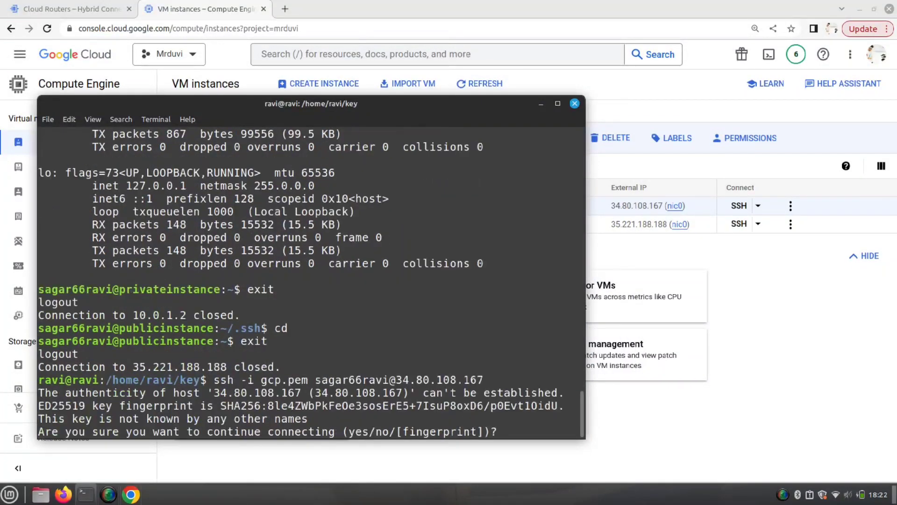
text(yes)
key(Return)
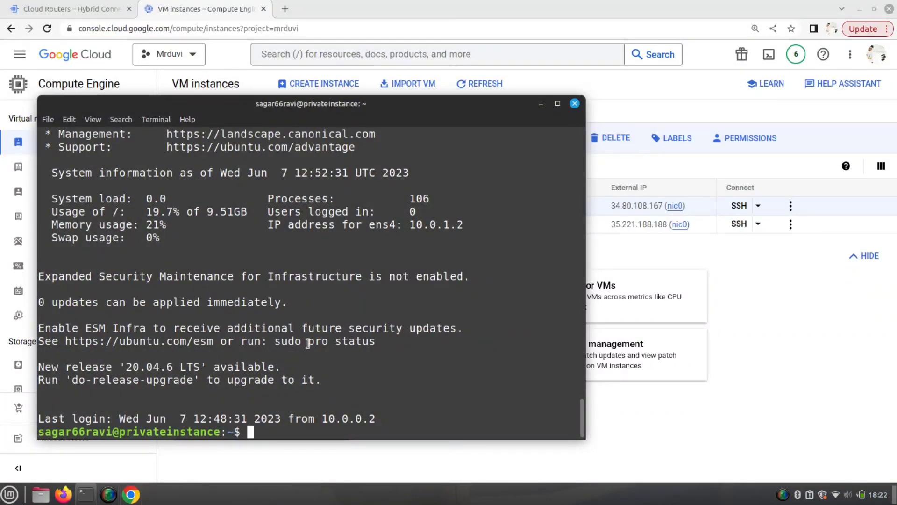
click(575, 106)
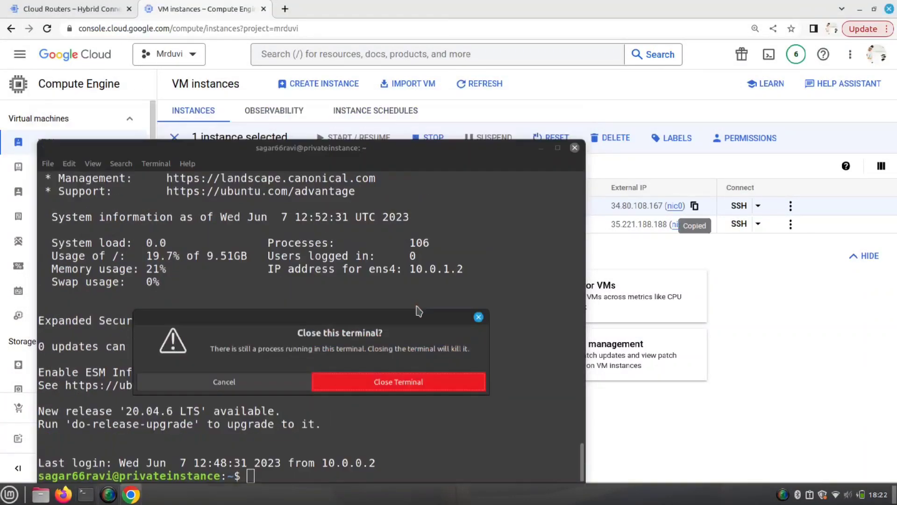
key(Return)
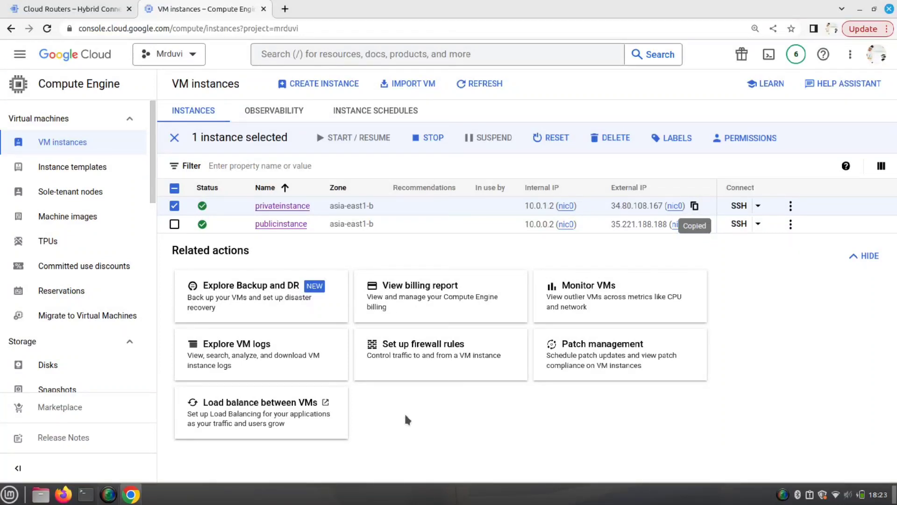
- Select publicinstance alongside privateinstance and confirm deleting both VMs with their boot disks
click(174, 224)
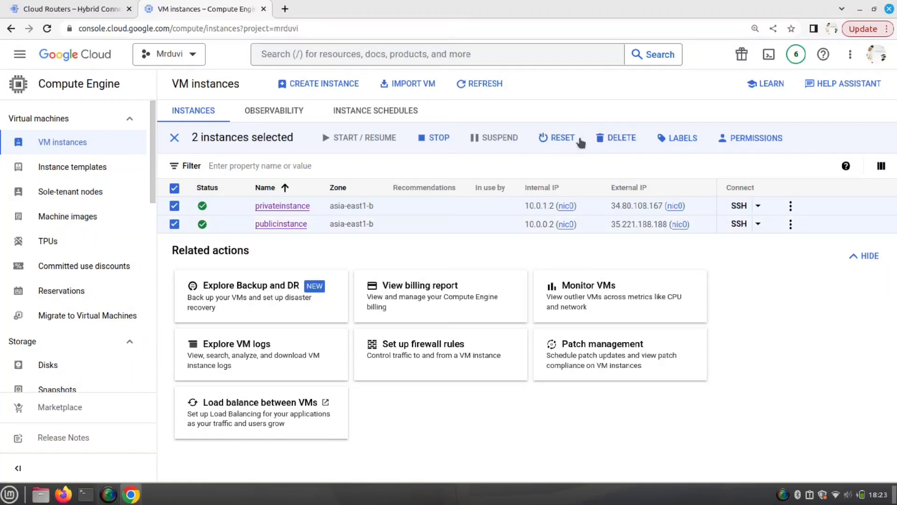
click(604, 140)
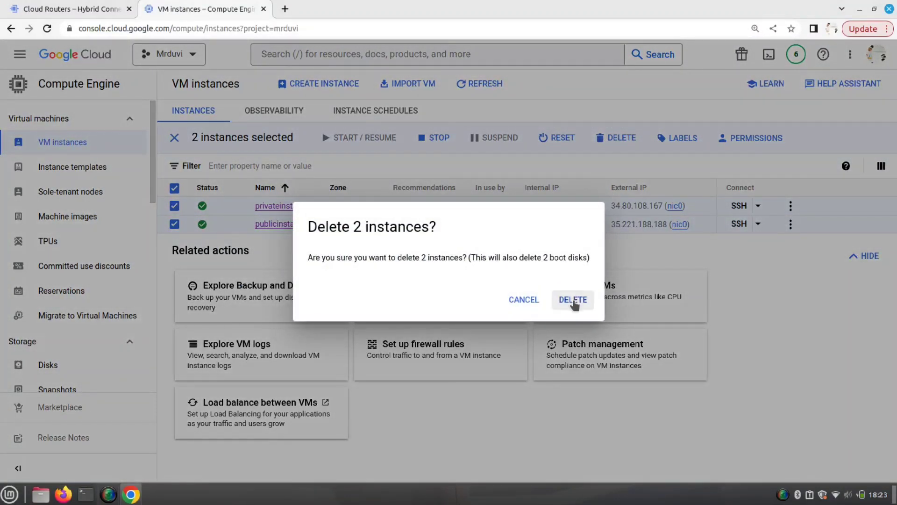
click(573, 300)
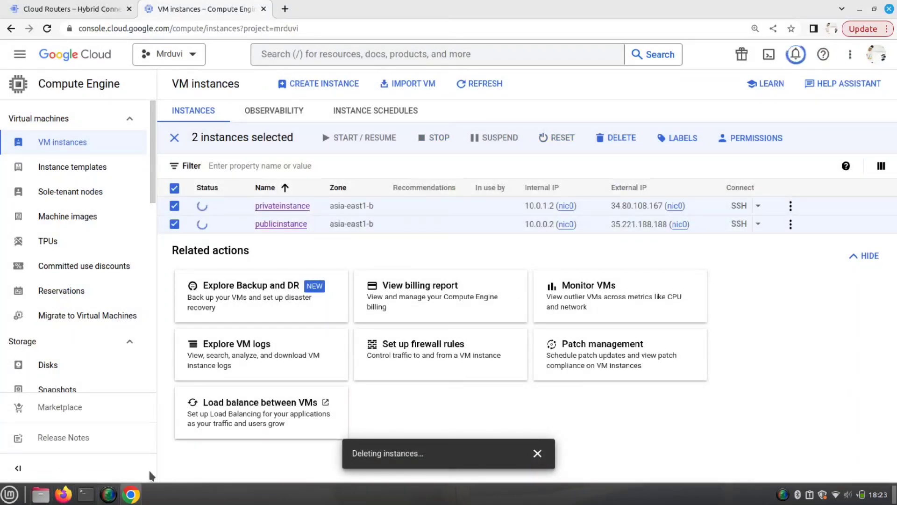
- Open the test note and replace 12345 with 'now delete instance, nat, route, subnet and vpc', enlarging the text
click(9, 494)
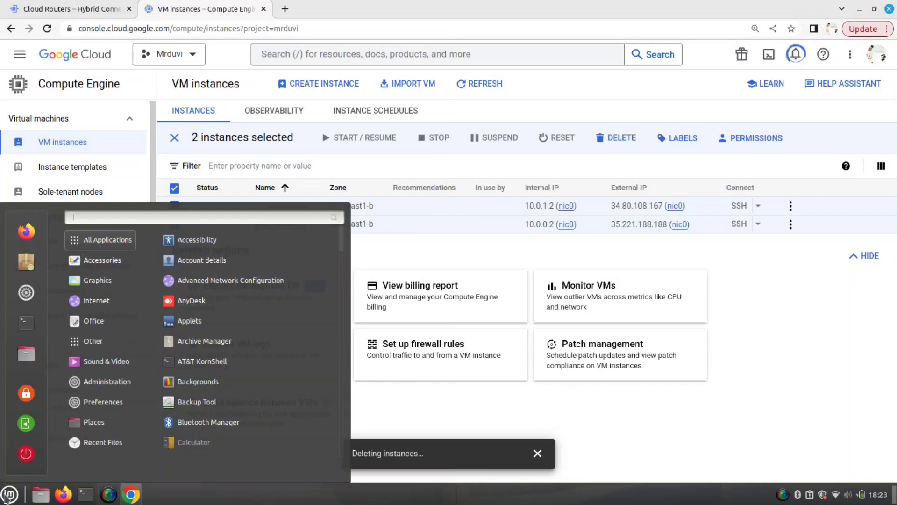
text(test)
key(Return)
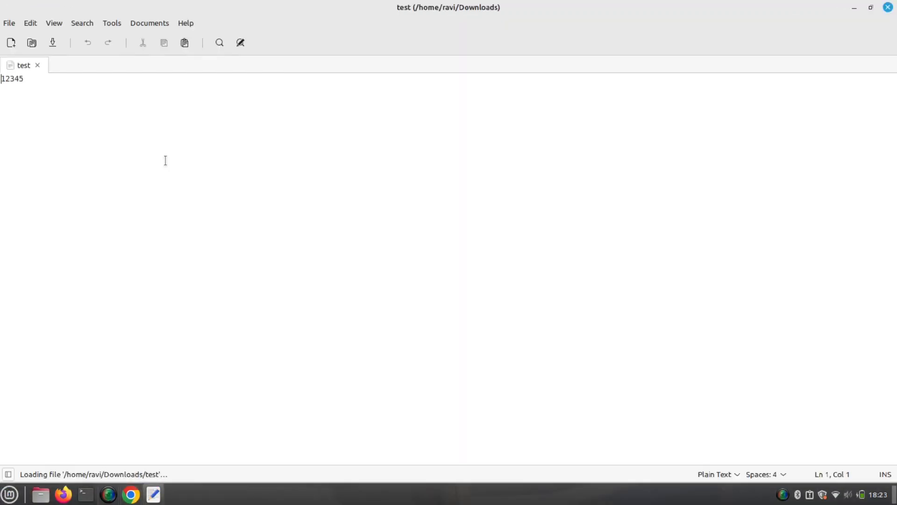
key(Delete)
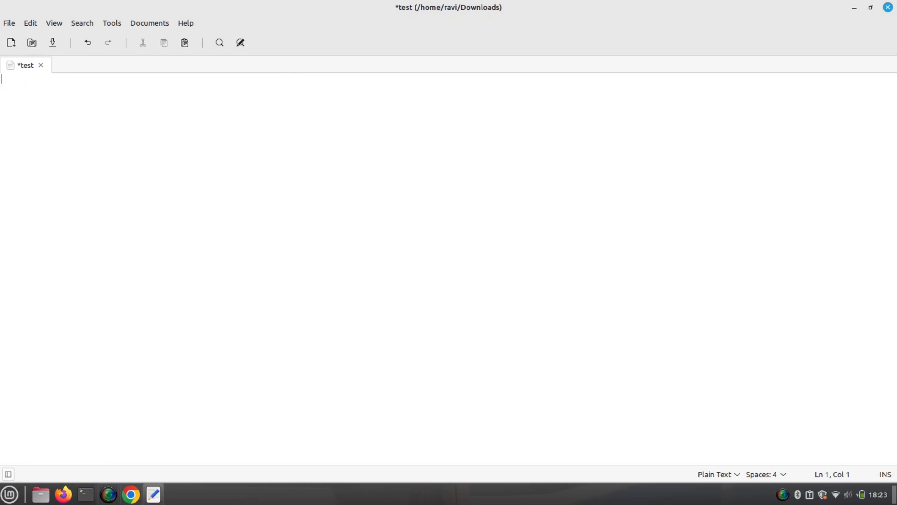
text(elete )
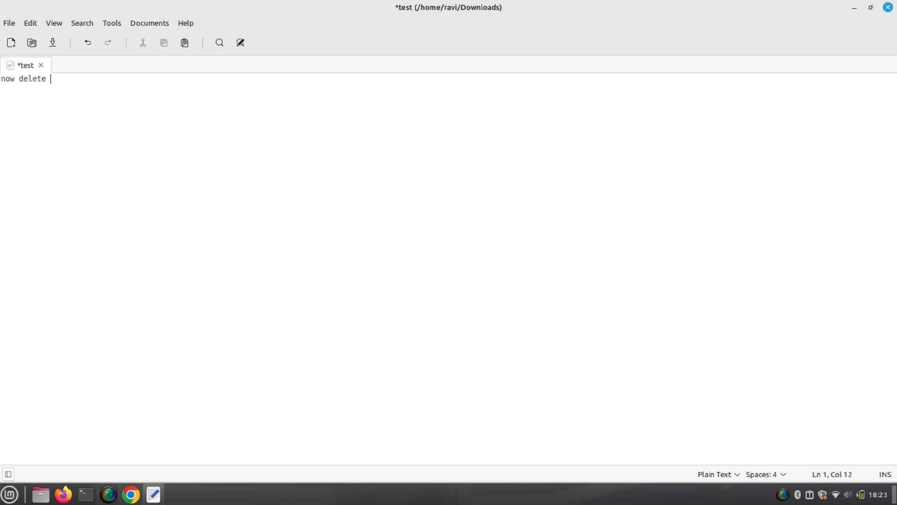
text(instance)
key(Return)
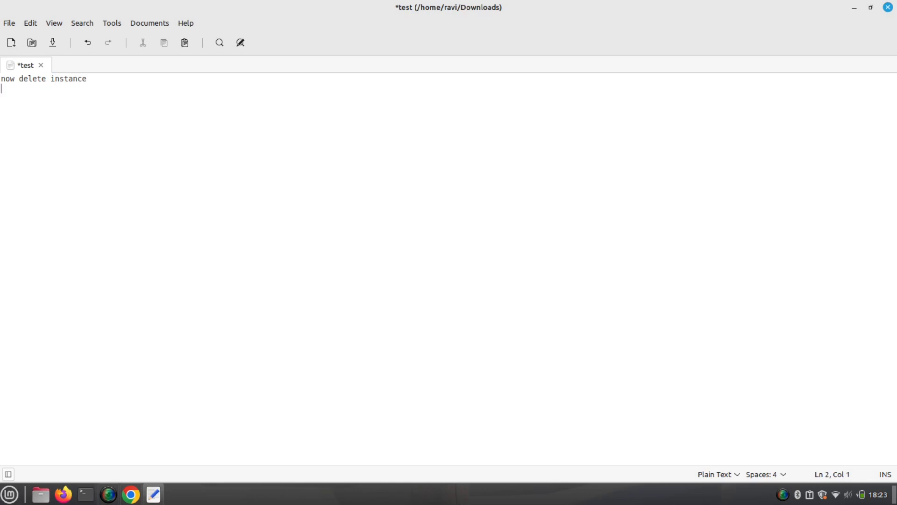
key(BackSpace)
key(ctrl+plus)
key(ctrl+plus)
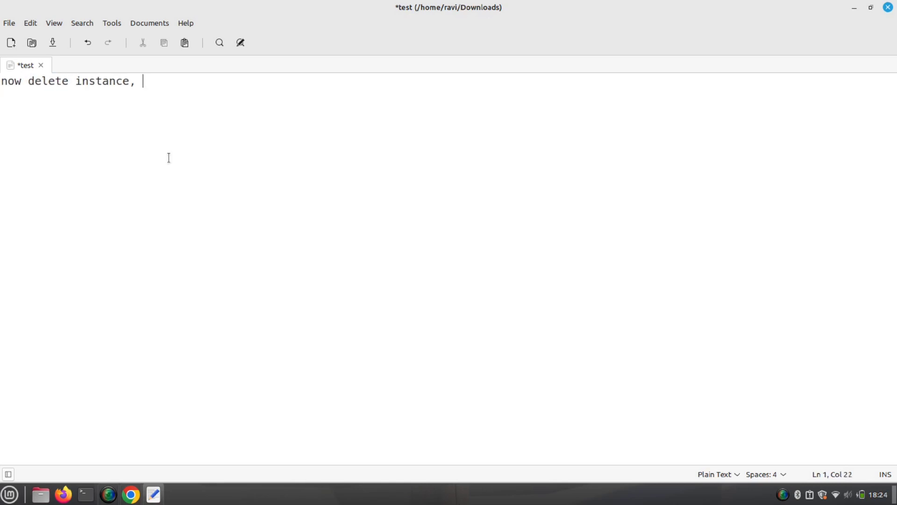
text(, nat, route, subne)
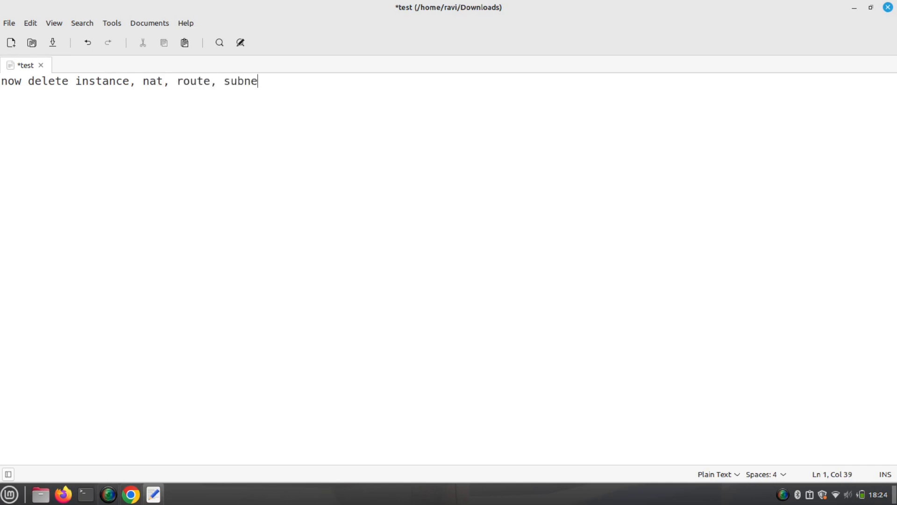
text(t and vpc)
- Back in Cloud Console, watch the notifications until both instance deletions finish
click(130, 494)
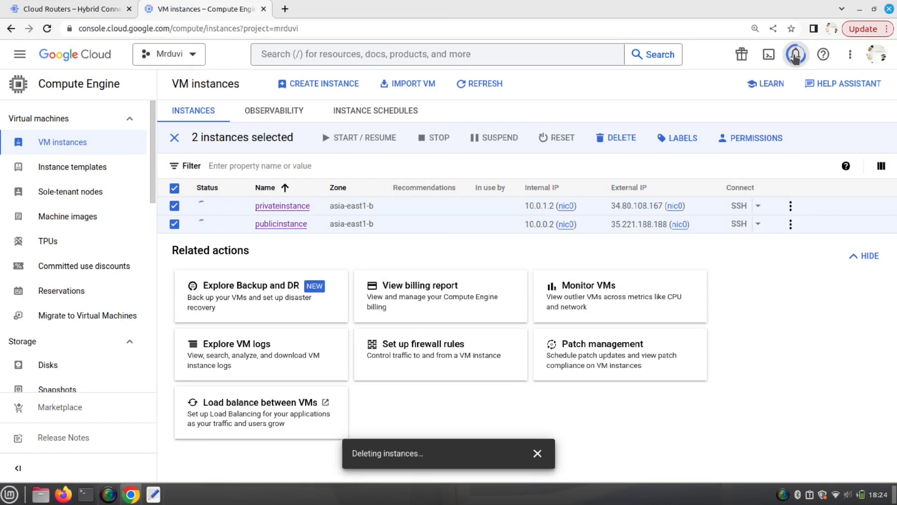
click(796, 54)
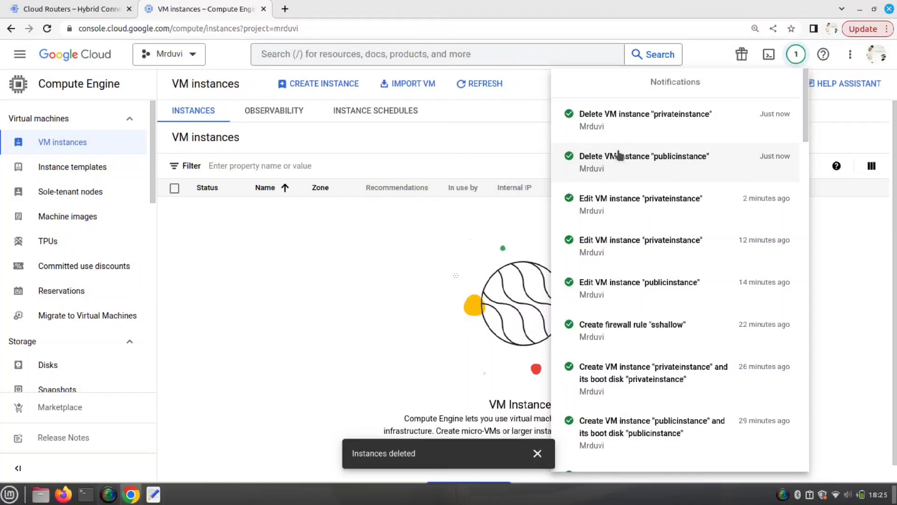
click(389, 240)
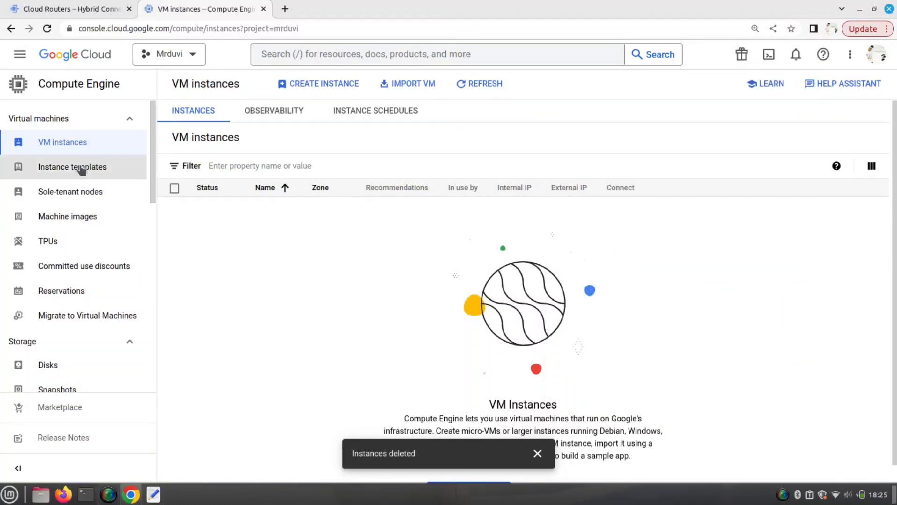
click(19, 54)
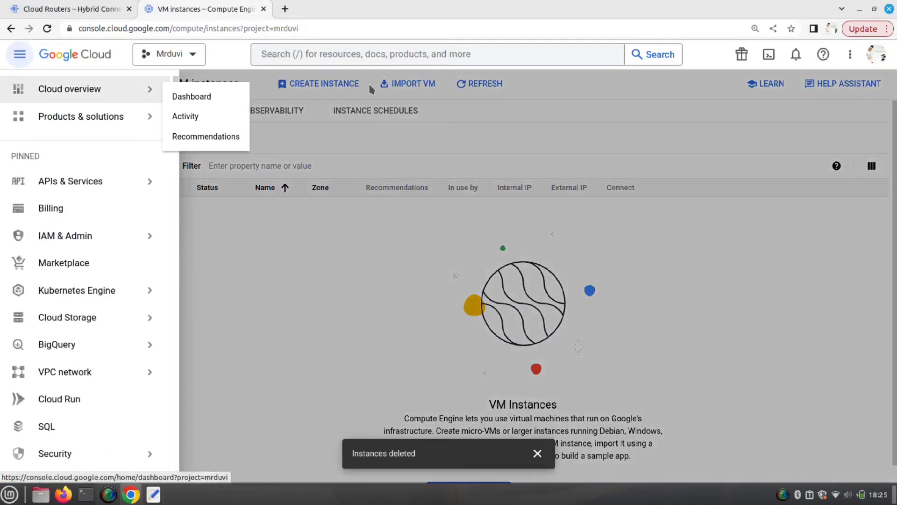
click(371, 54)
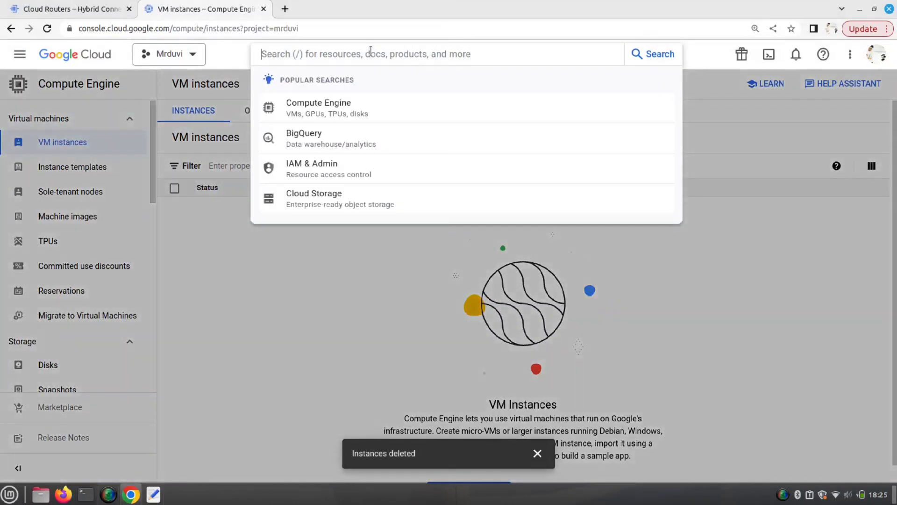
- Find Cloud NAT with a 'nat' search and delete the demo-nat gateway
text(nat)
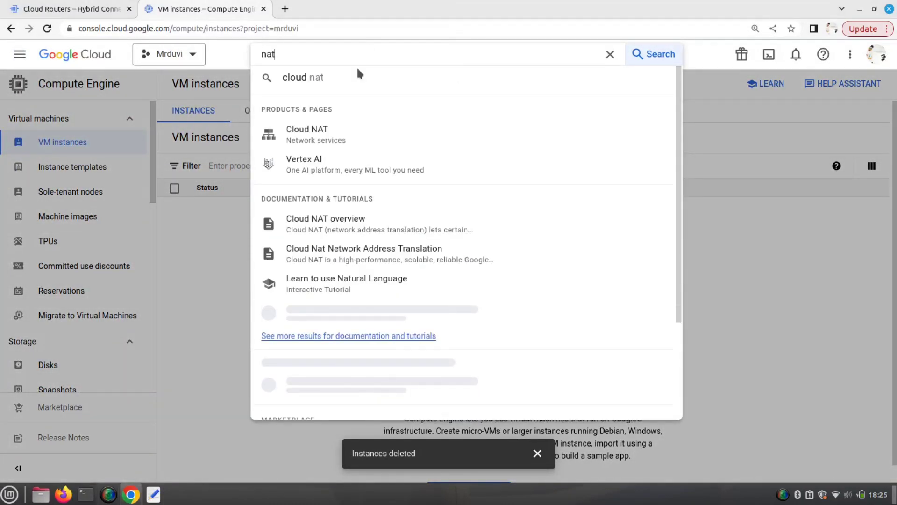
click(326, 141)
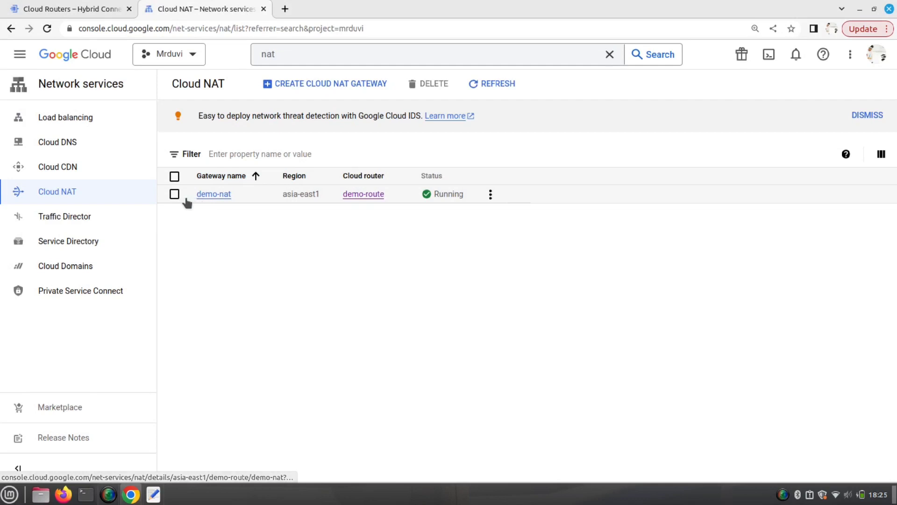
click(175, 194)
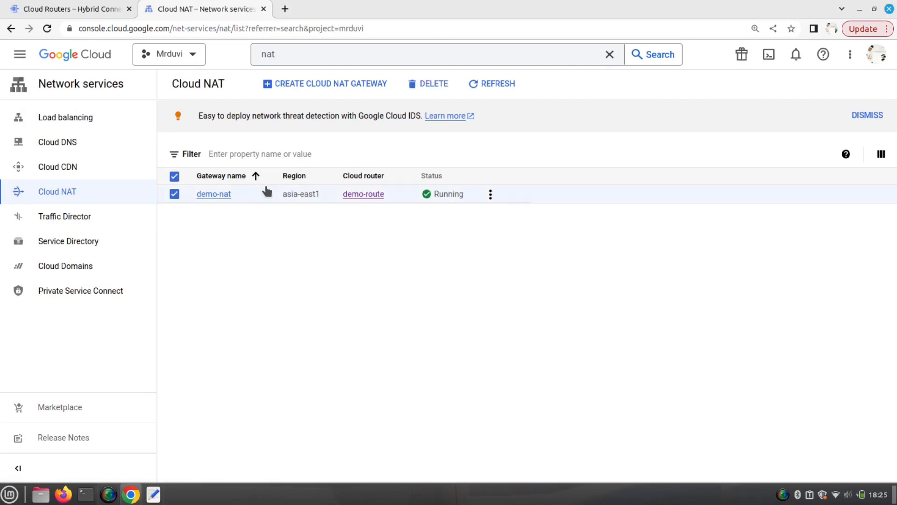
click(206, 194)
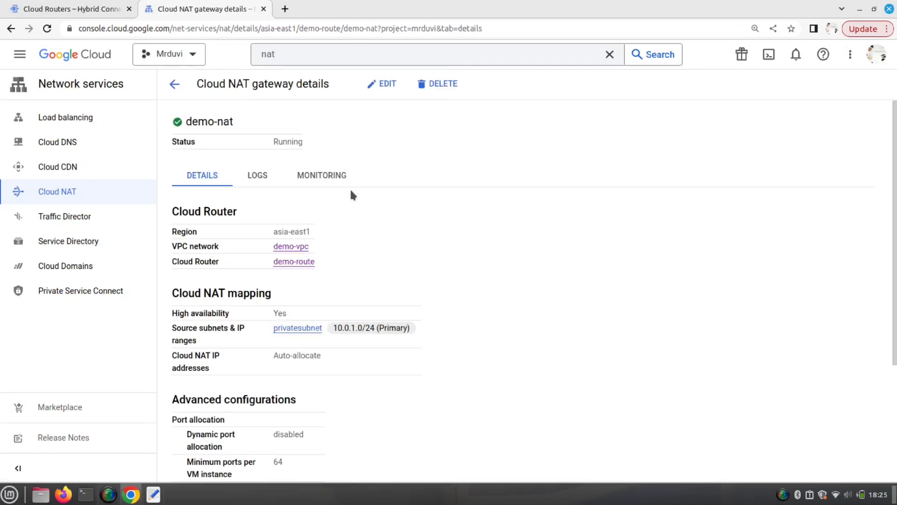
click(420, 84)
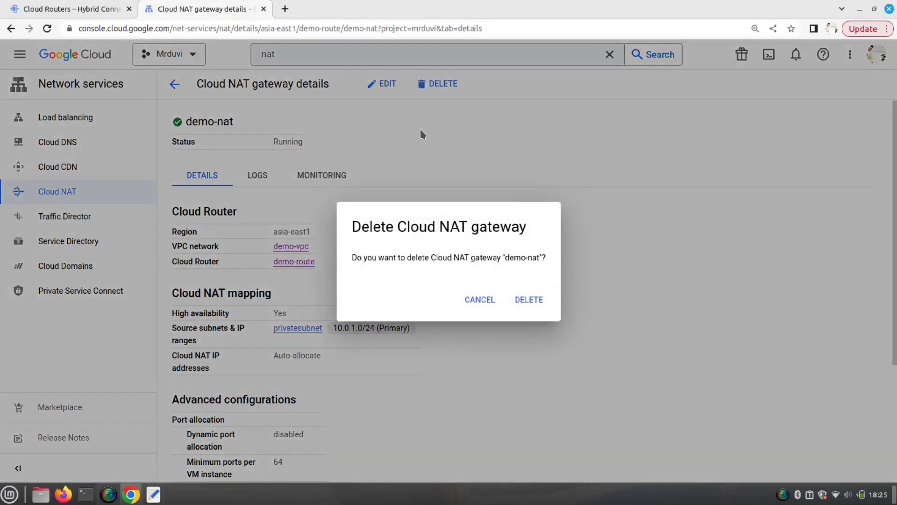
click(525, 305)
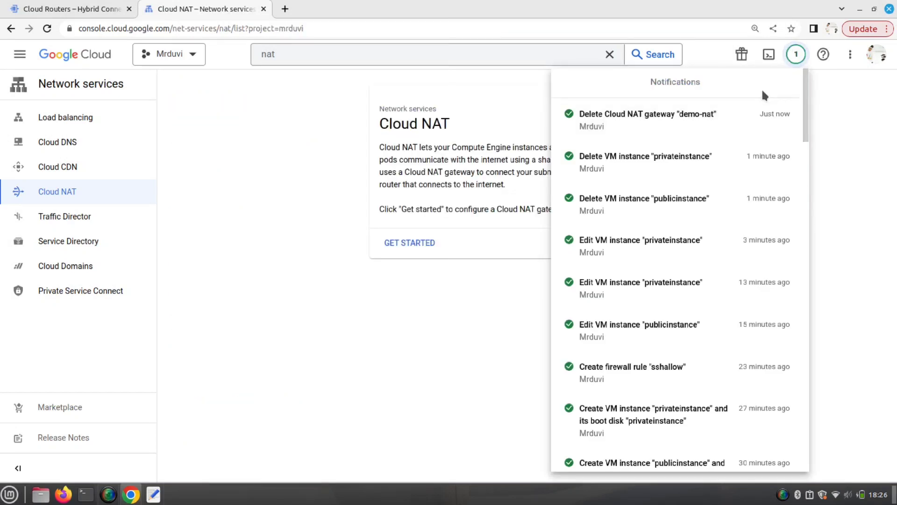
click(262, 141)
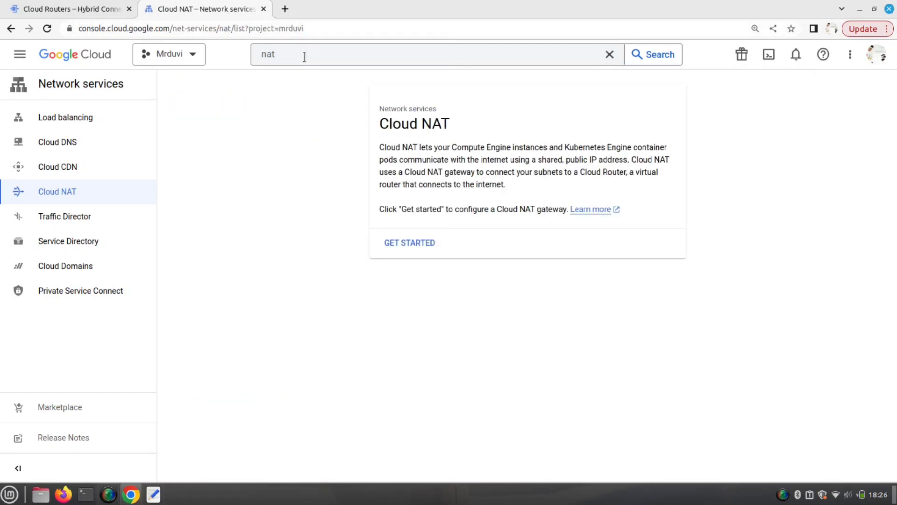
click(305, 57)
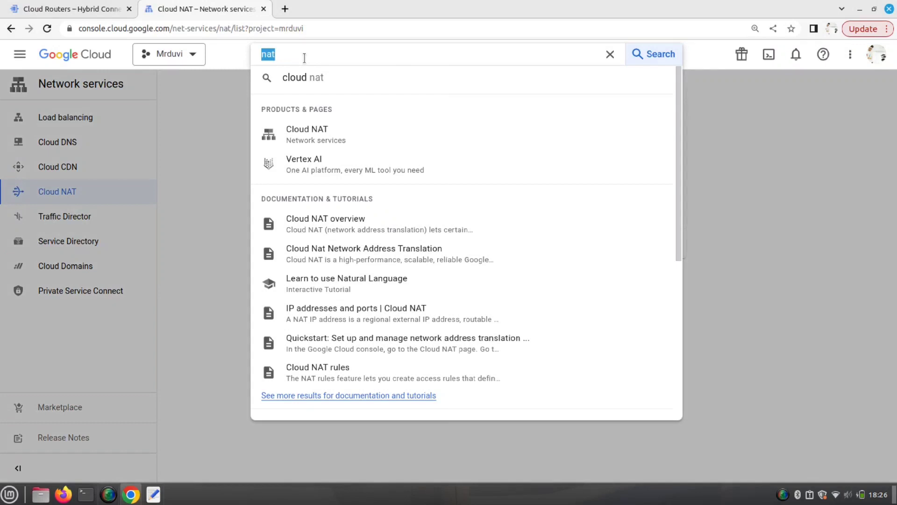
- Open Cloud Routers via a 'route' search and delete the demo-route router
text(routes)
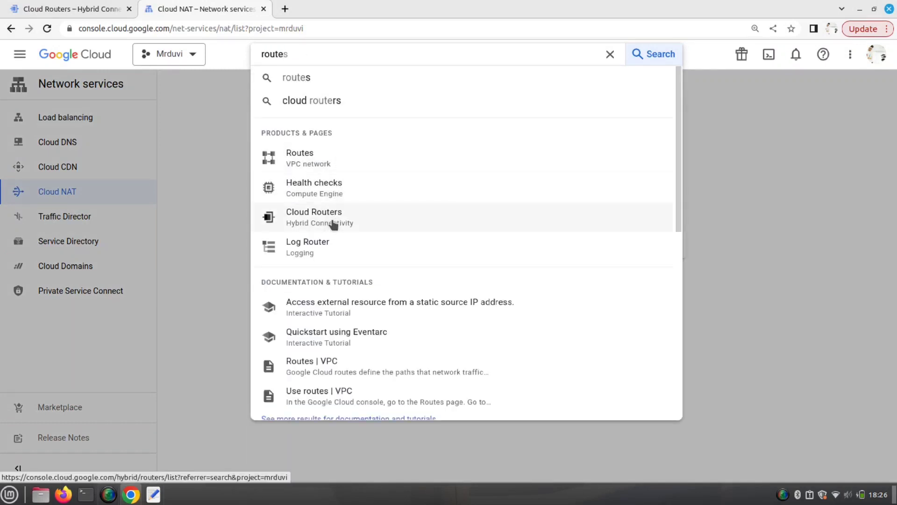
click(331, 220)
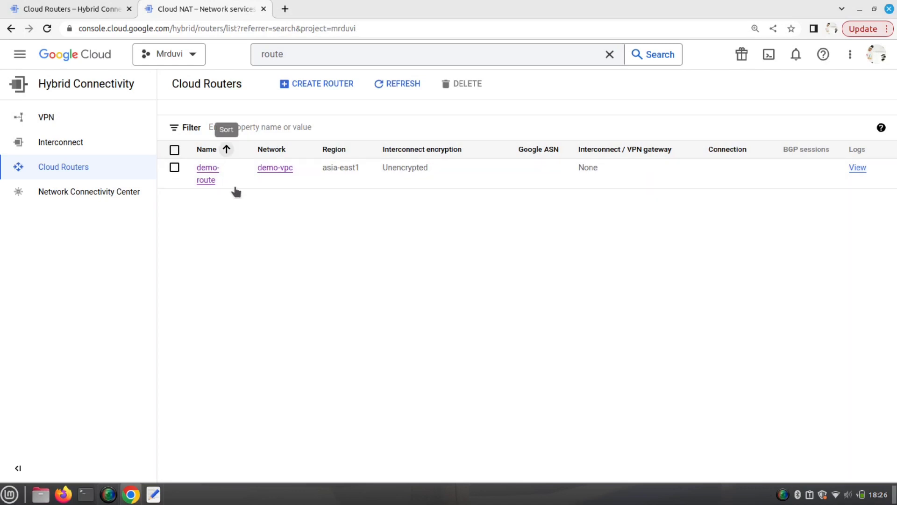
click(209, 179)
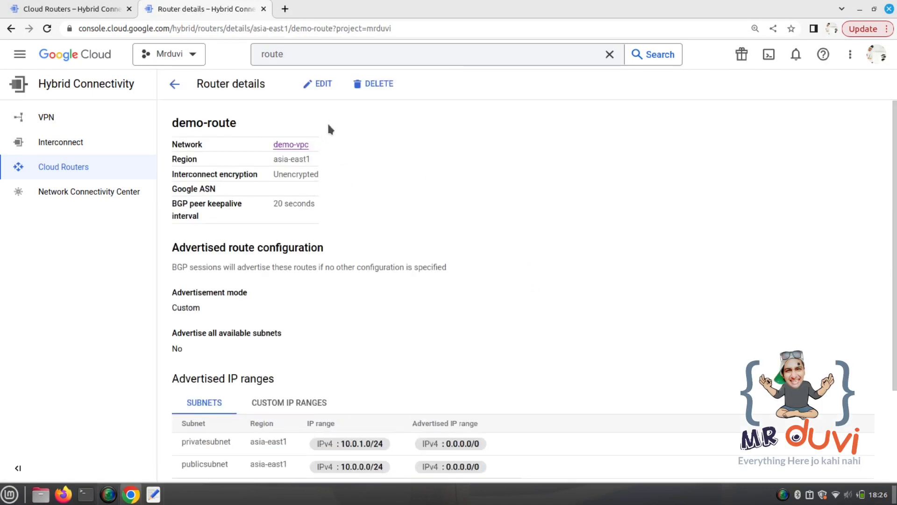
click(368, 85)
click(534, 304)
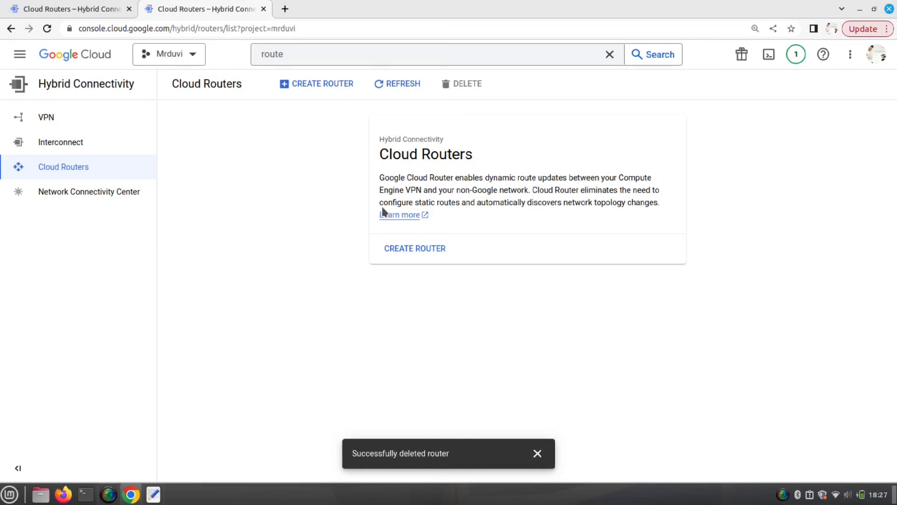
- Go to VPC networks, delete demo-vpc, and check the operation in notifications
click(12, 58)
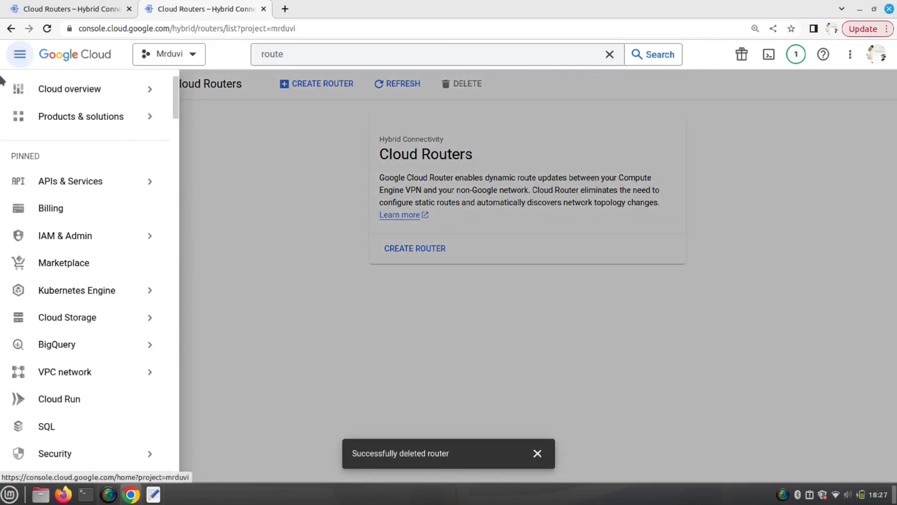
mouse_move(2, 84)
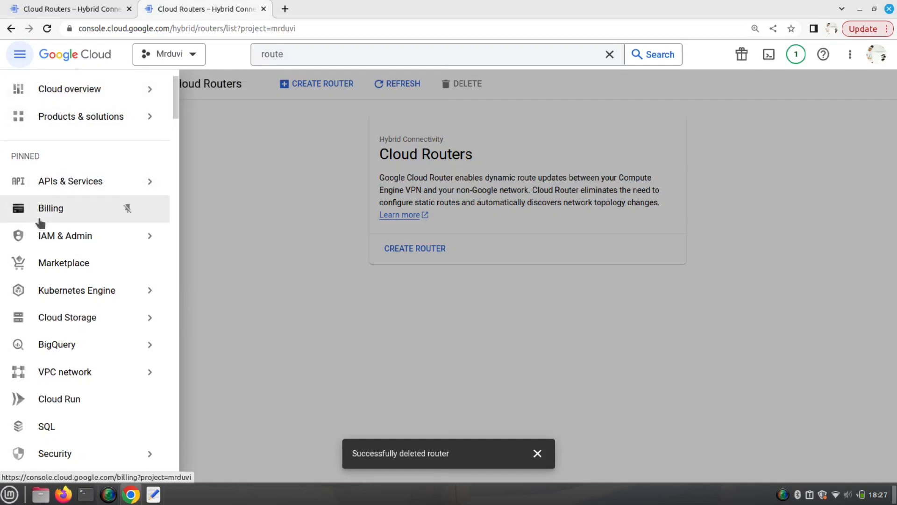
mouse_move(74, 377)
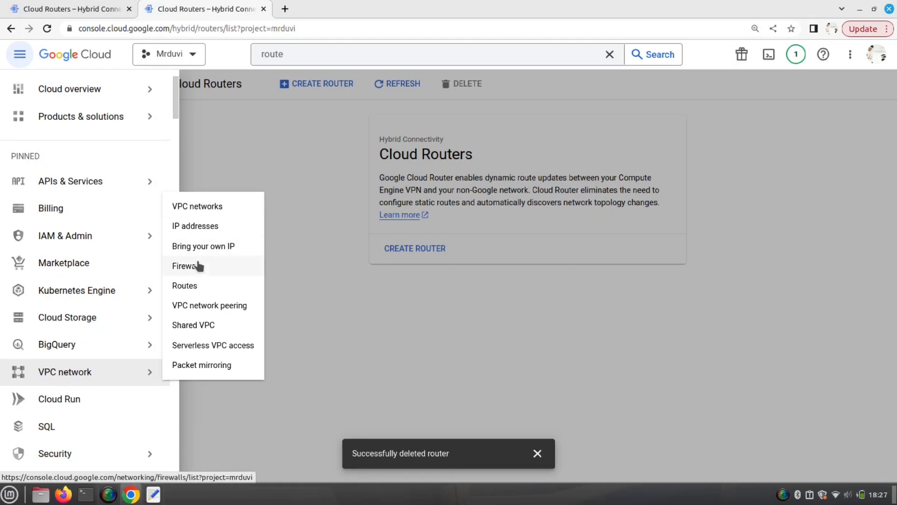
click(187, 266)
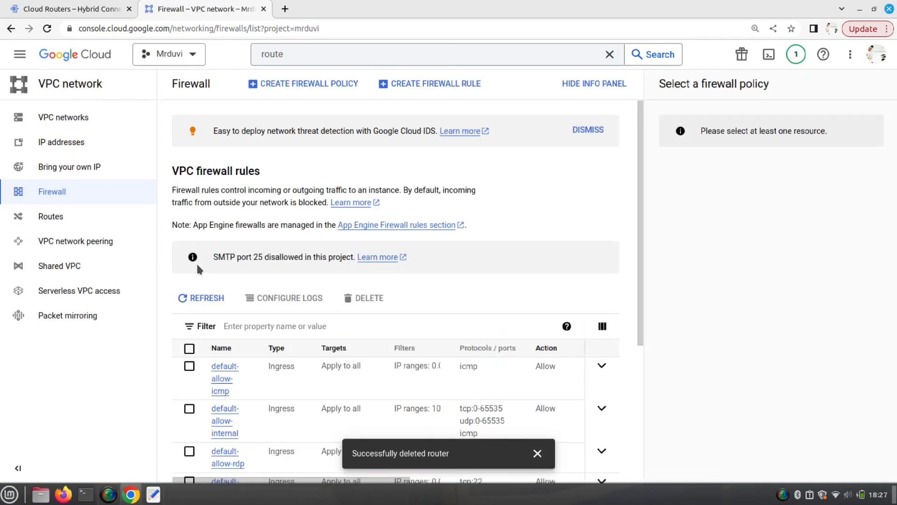
click(69, 125)
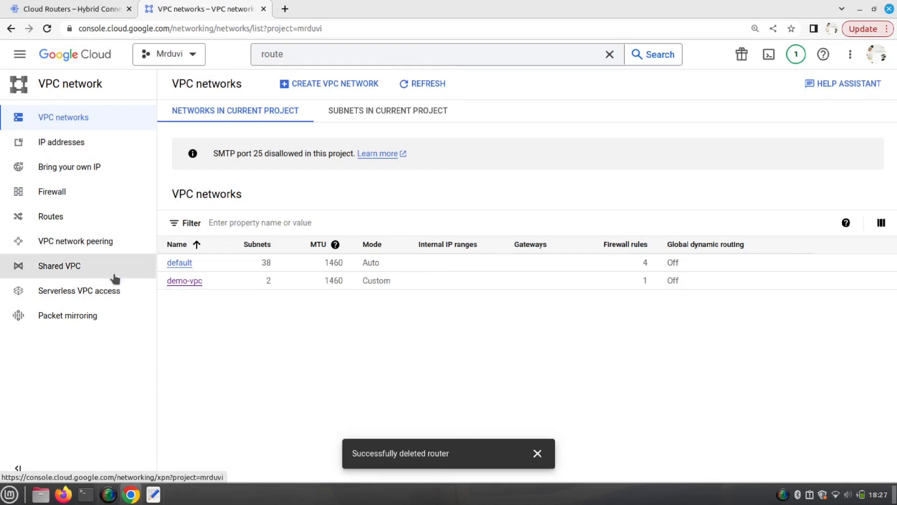
click(189, 284)
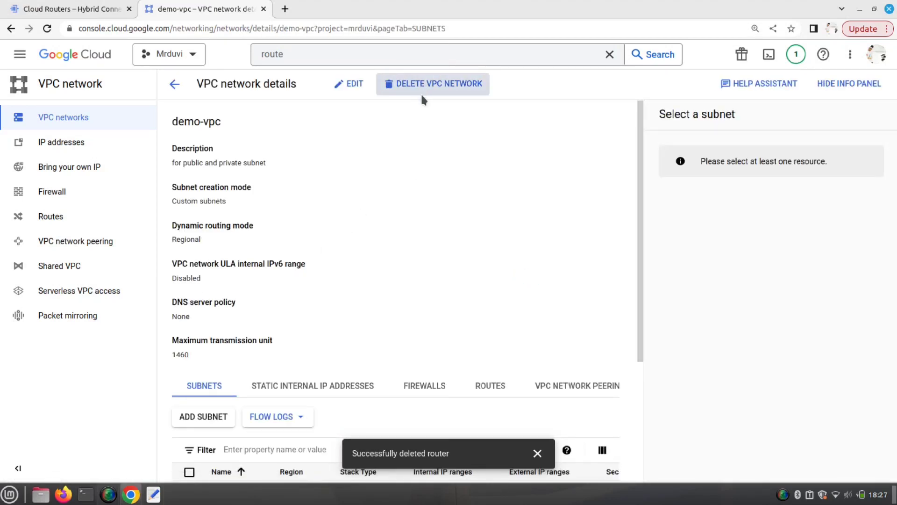
click(421, 90)
click(608, 314)
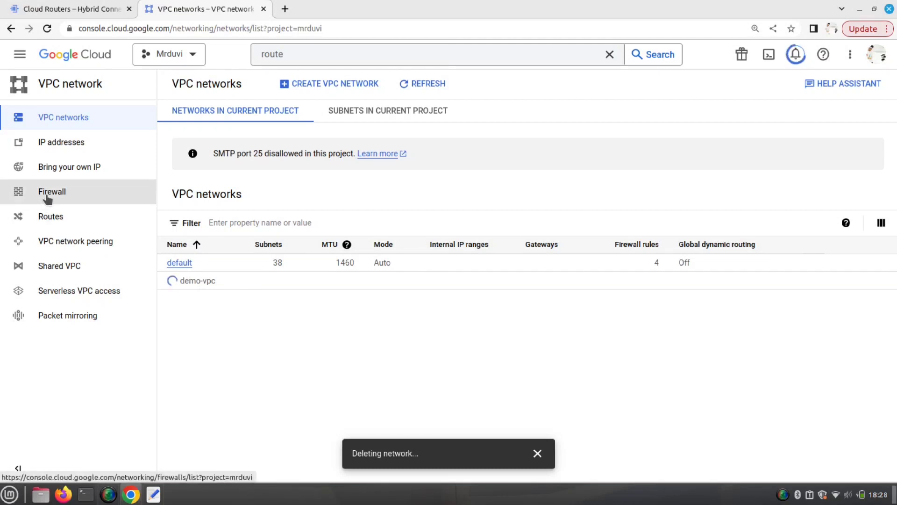
click(796, 54)
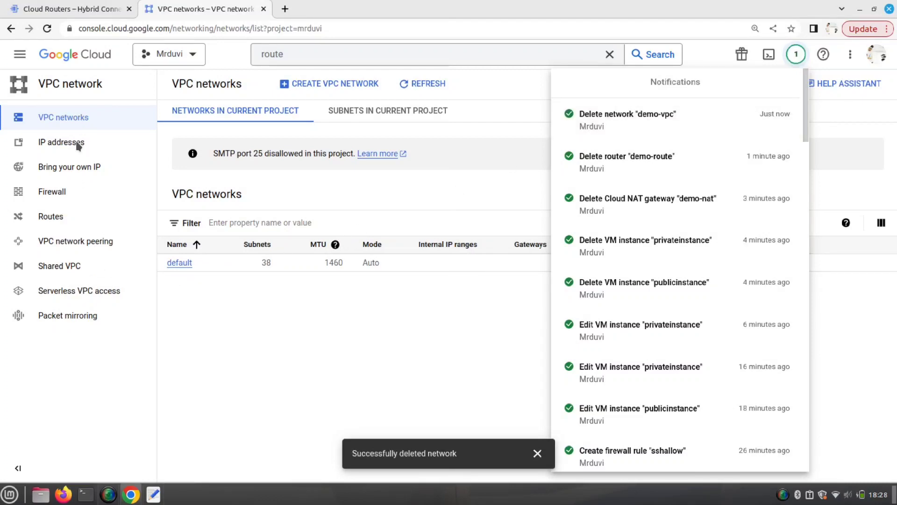
- Review firewall rules, then open privatesubnet from the project's subnet list to check its status
click(66, 197)
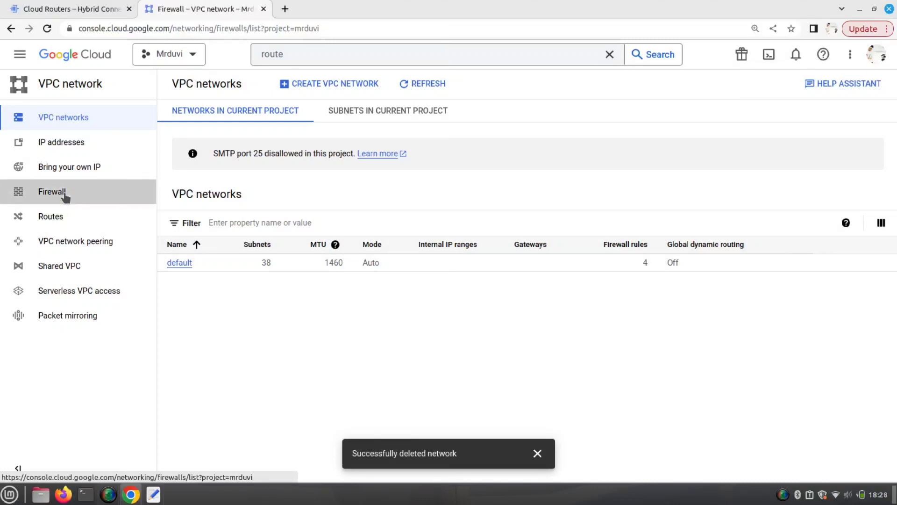
scroll(253, 335, down, 3)
scroll(254, 344, down, 2)
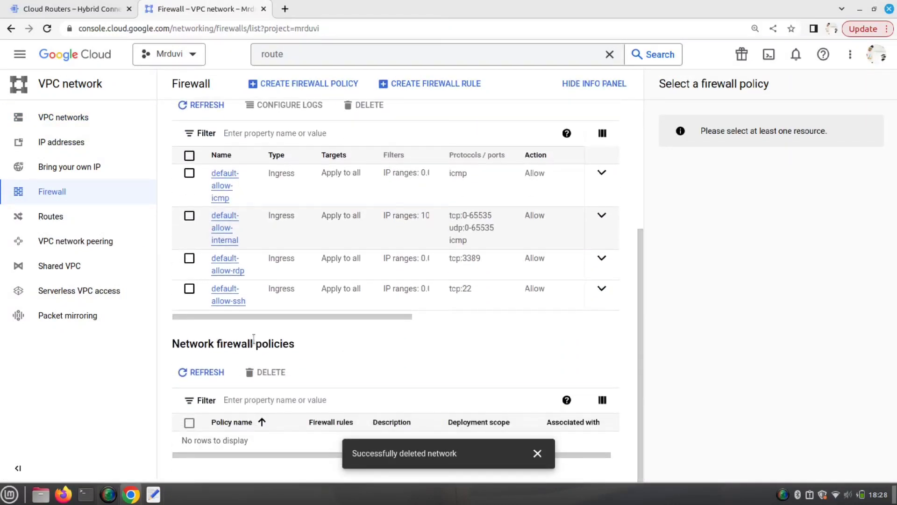
scroll(236, 276, up, 1)
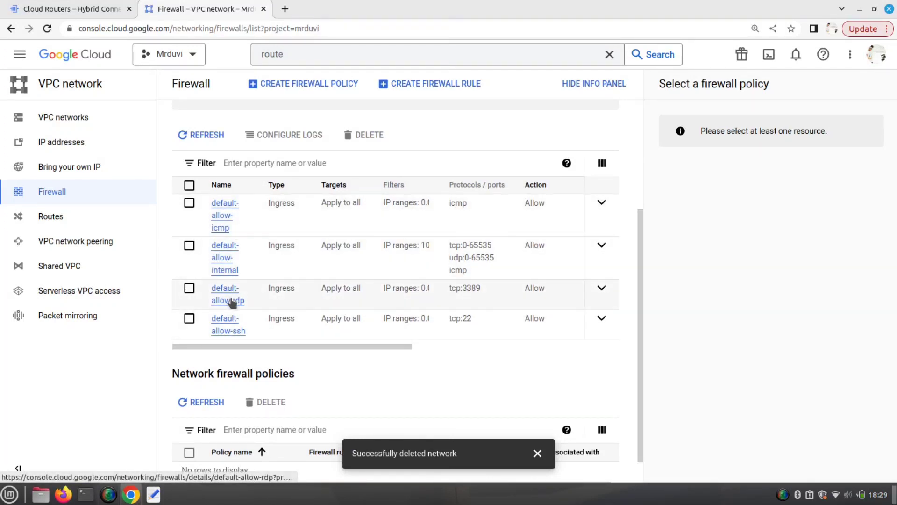
scroll(233, 330, up, 3)
scroll(232, 327, up, 1)
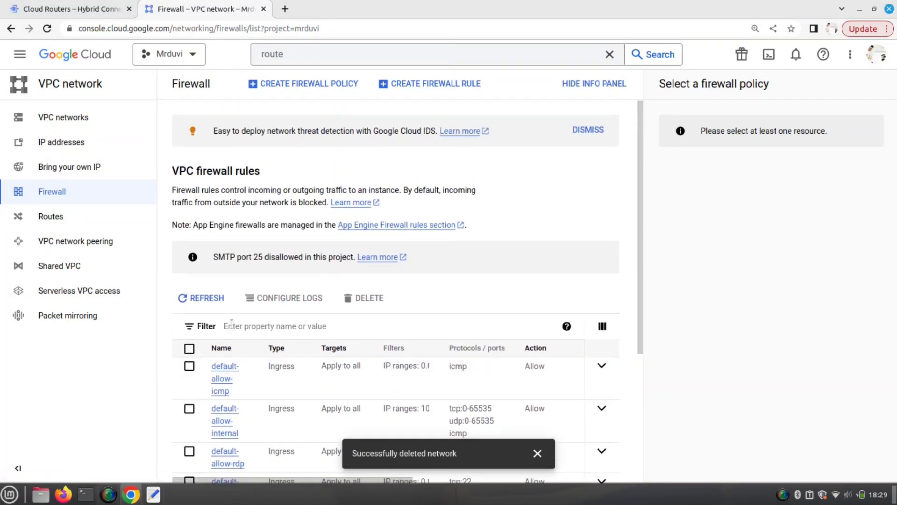
click(77, 122)
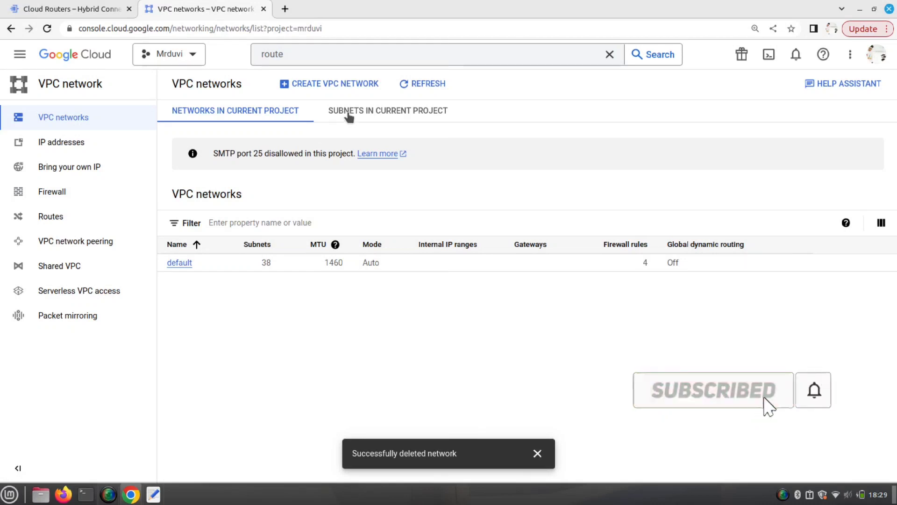
click(348, 112)
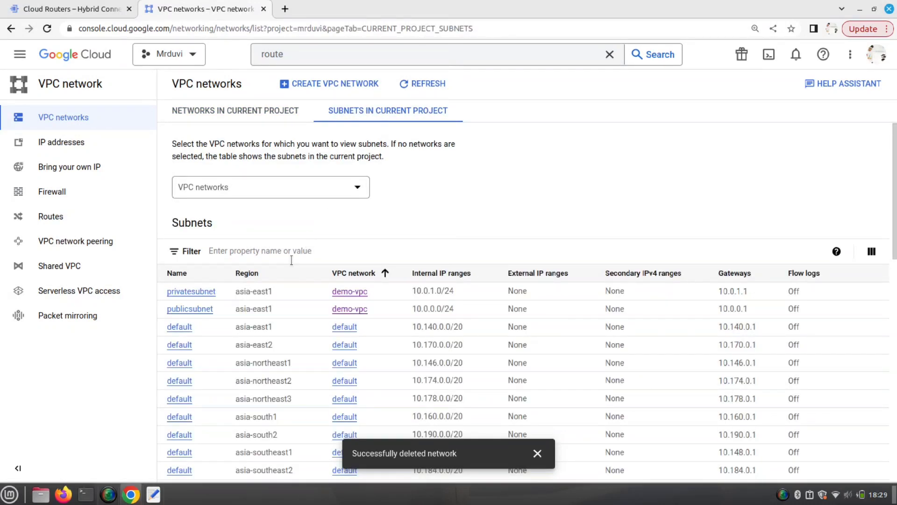
scroll(262, 263, down, 1)
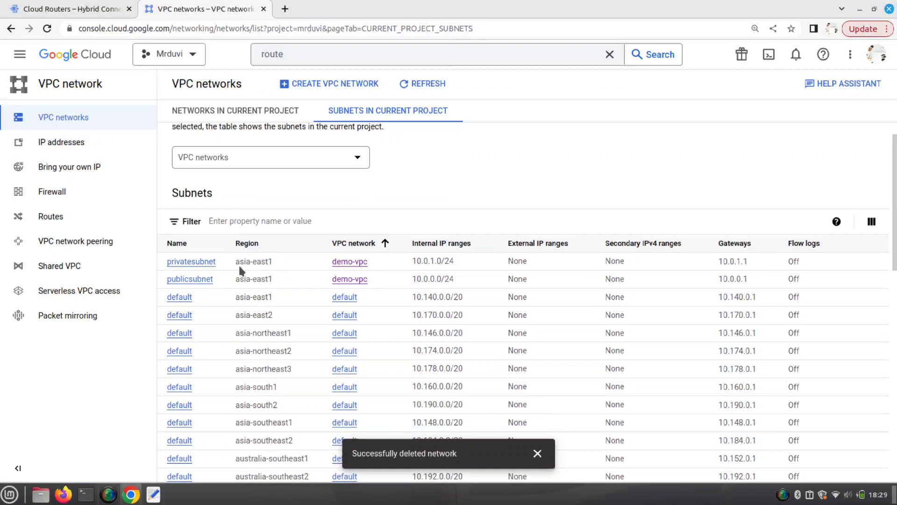
click(206, 261)
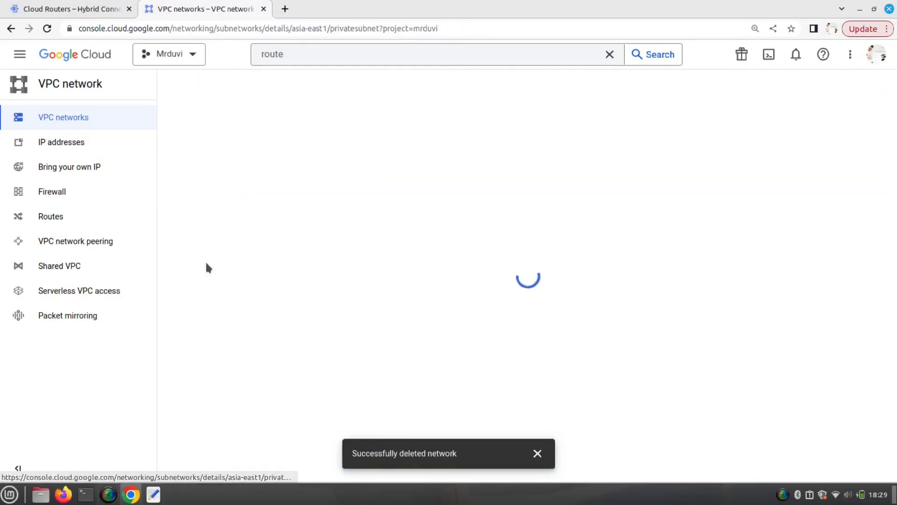